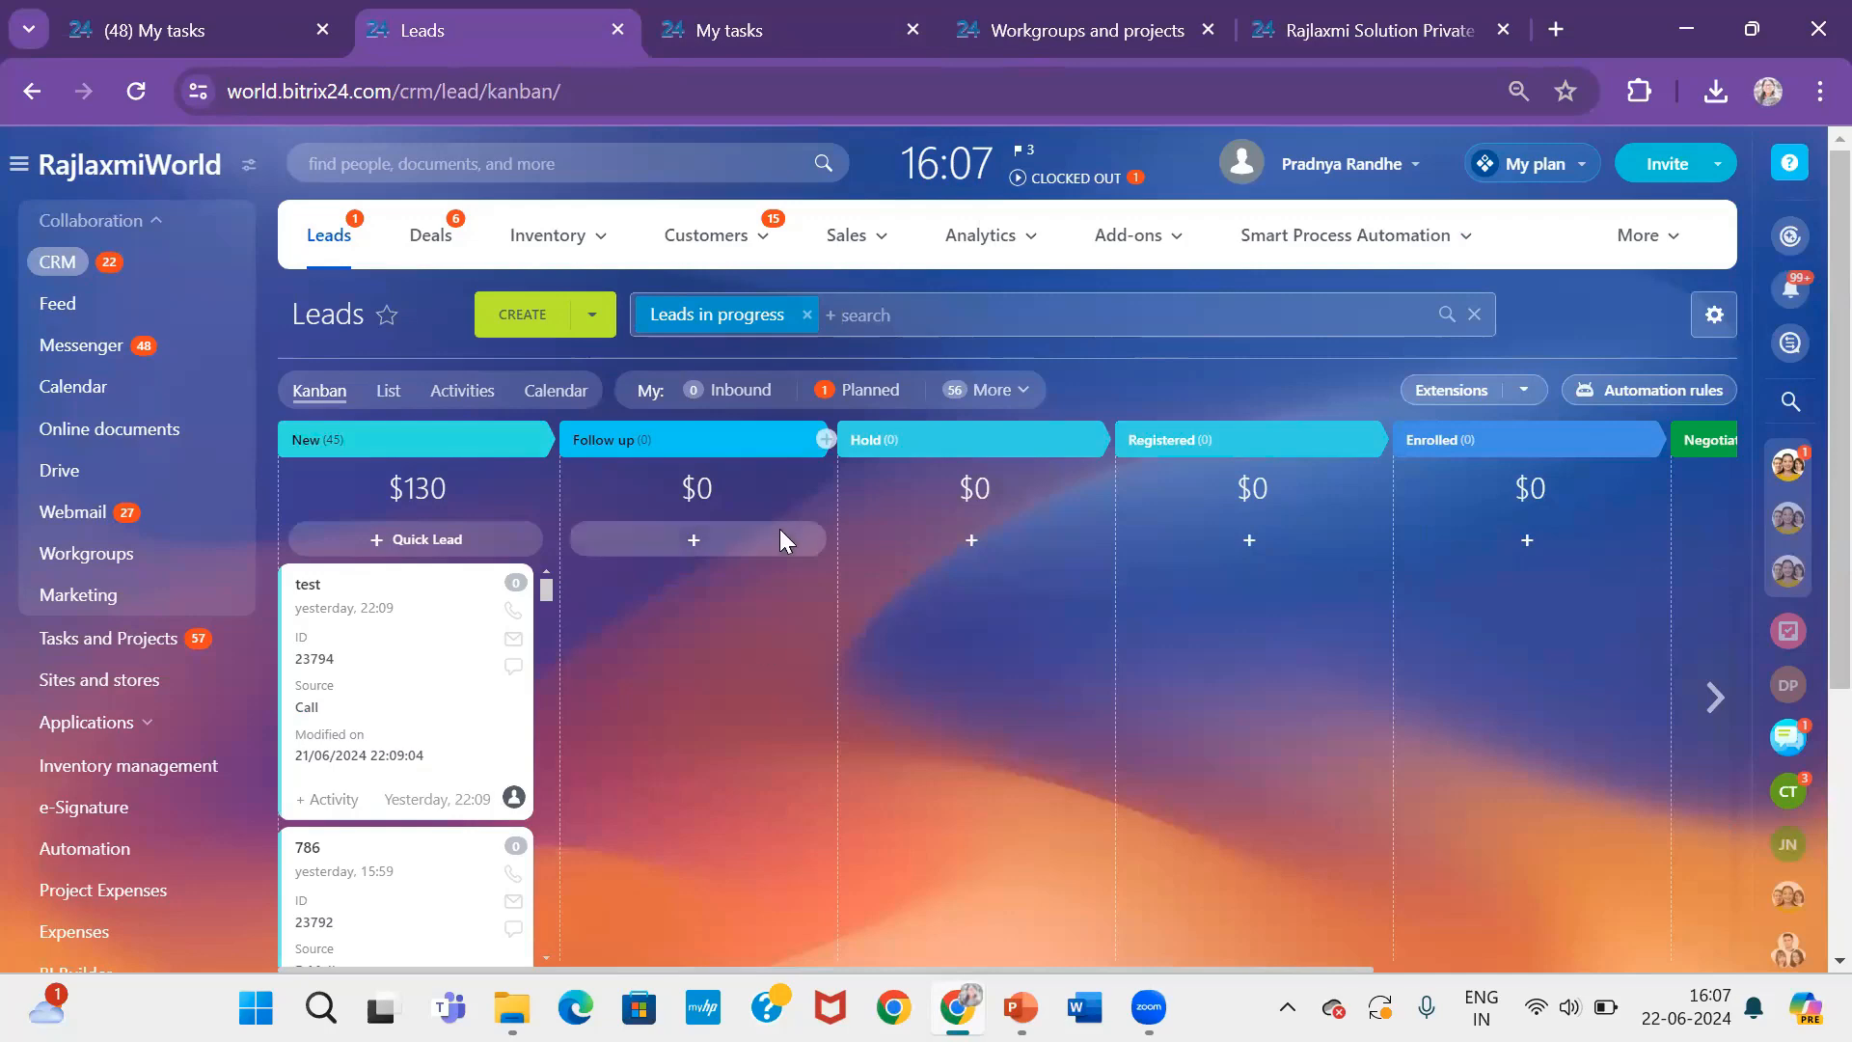
{"action": "mouse_move", "coordinate": [527, 275]}
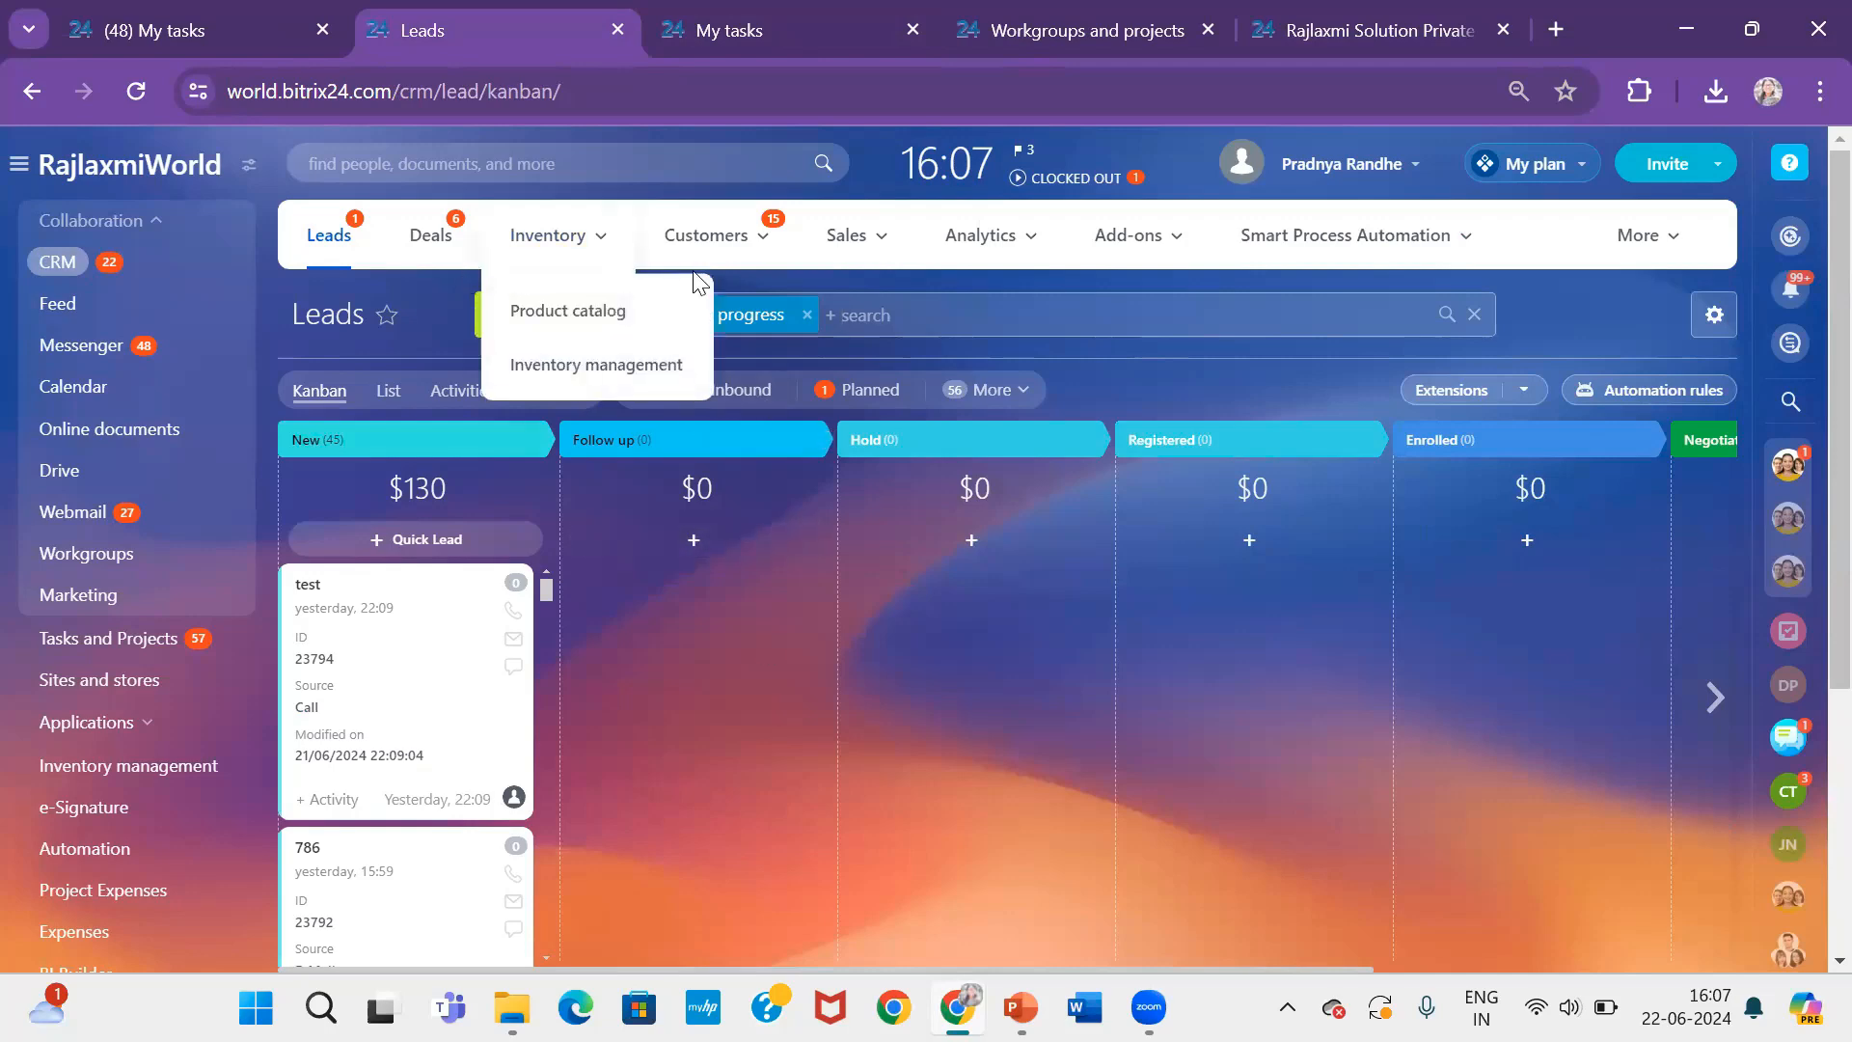
{"action": "mouse_move", "coordinate": [807, 258]}
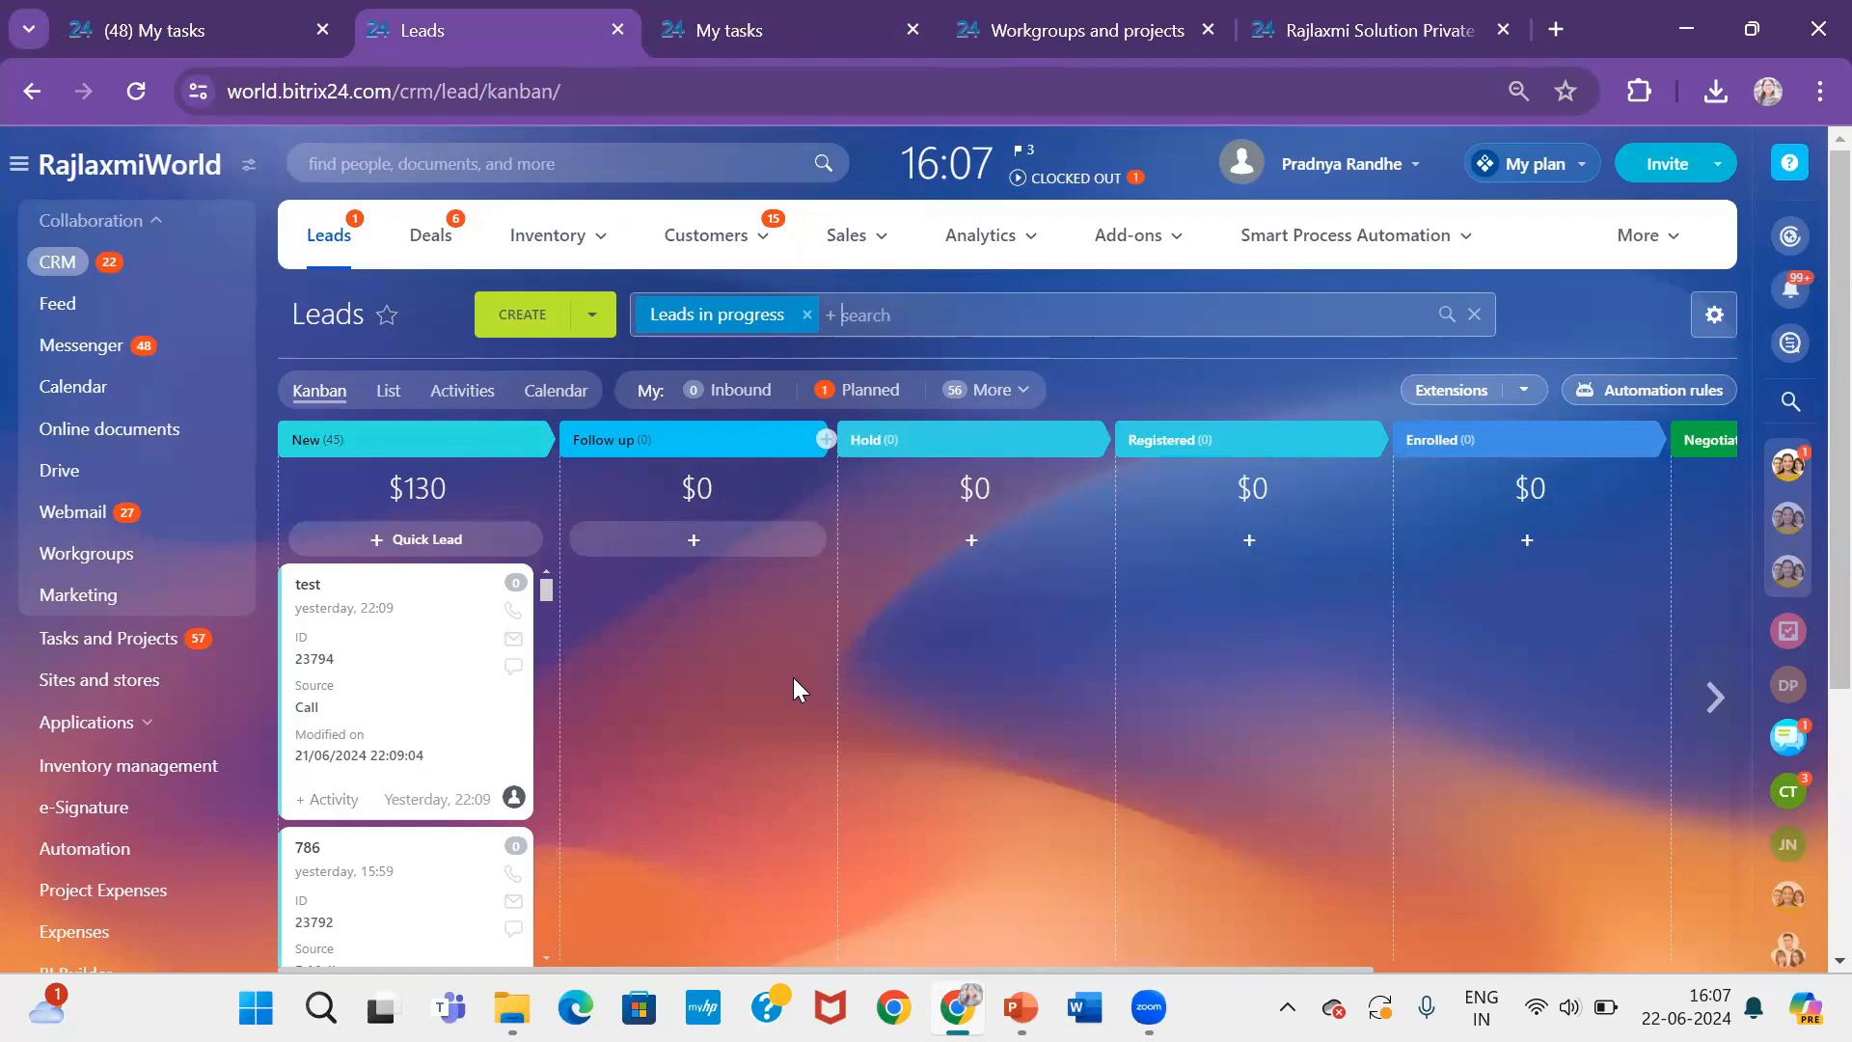
Start a new lead in the Leads kanban and name it "Company Name"
{"action": "left_click", "coordinate": [527, 318]}
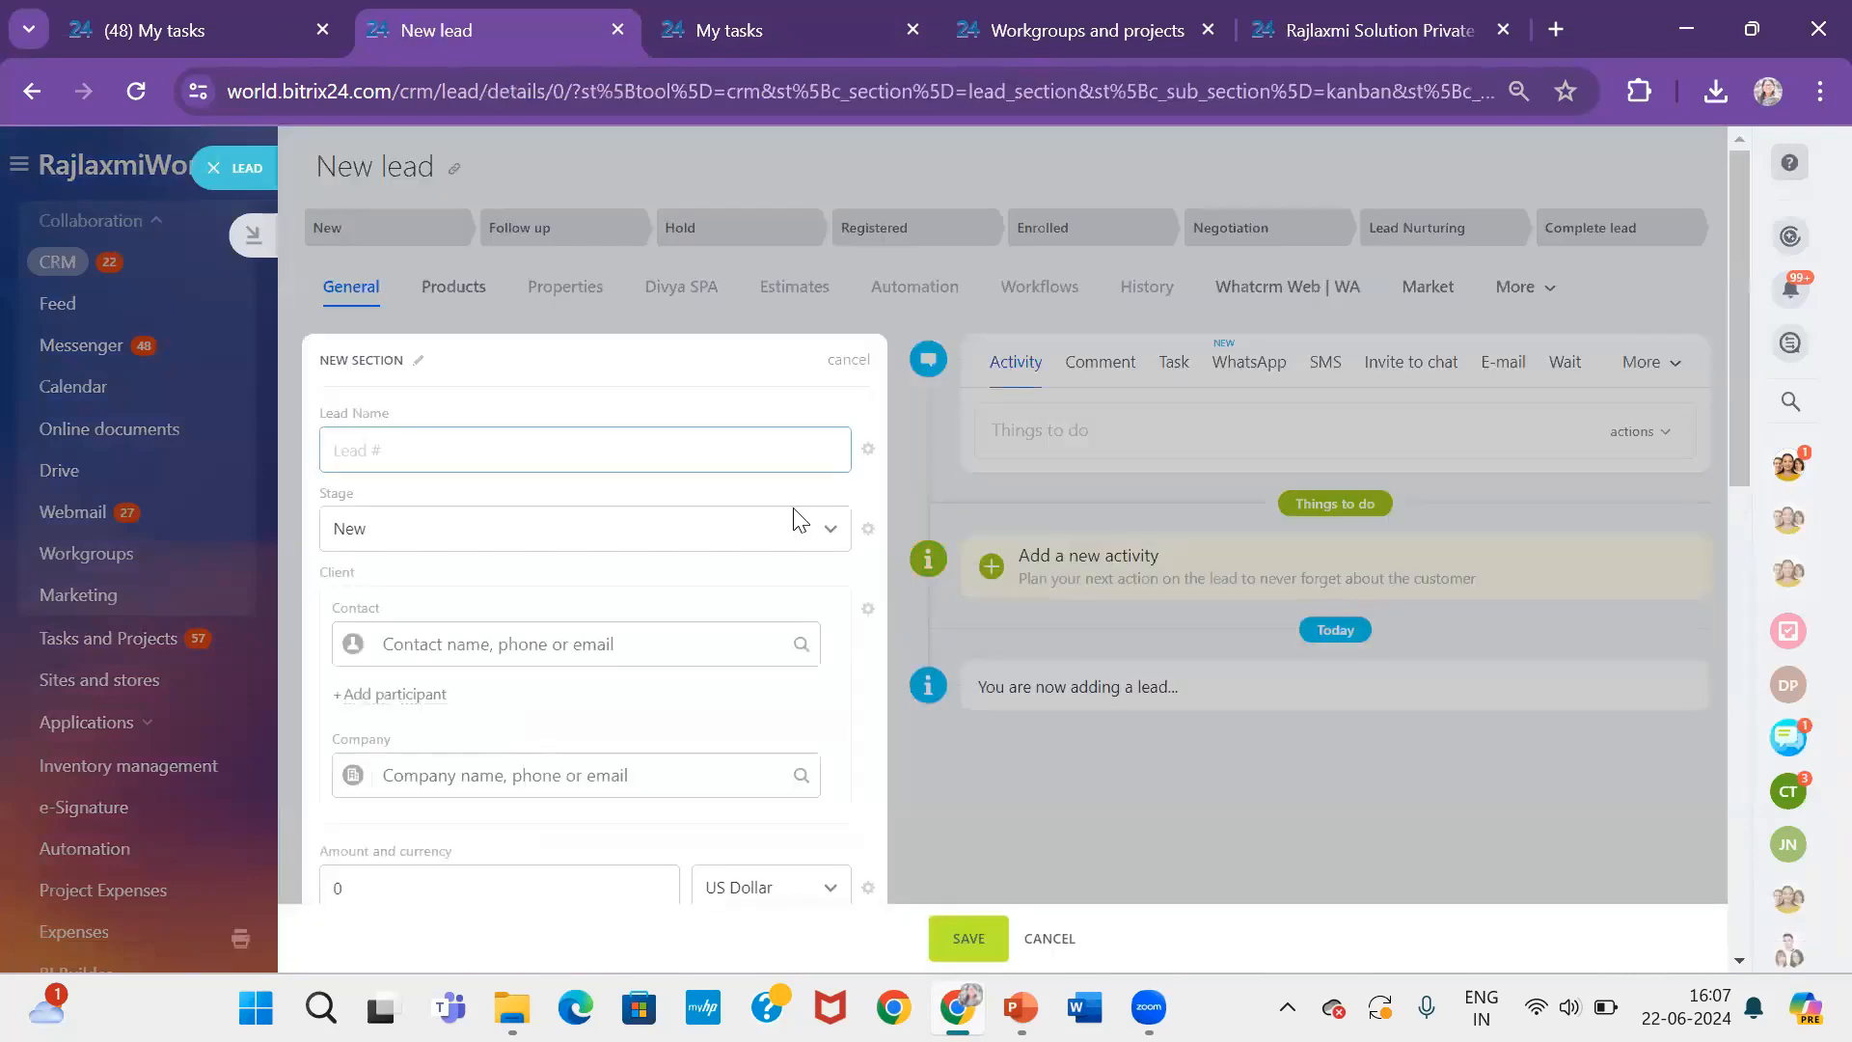
{"action": "type", "text": "Company Name"}
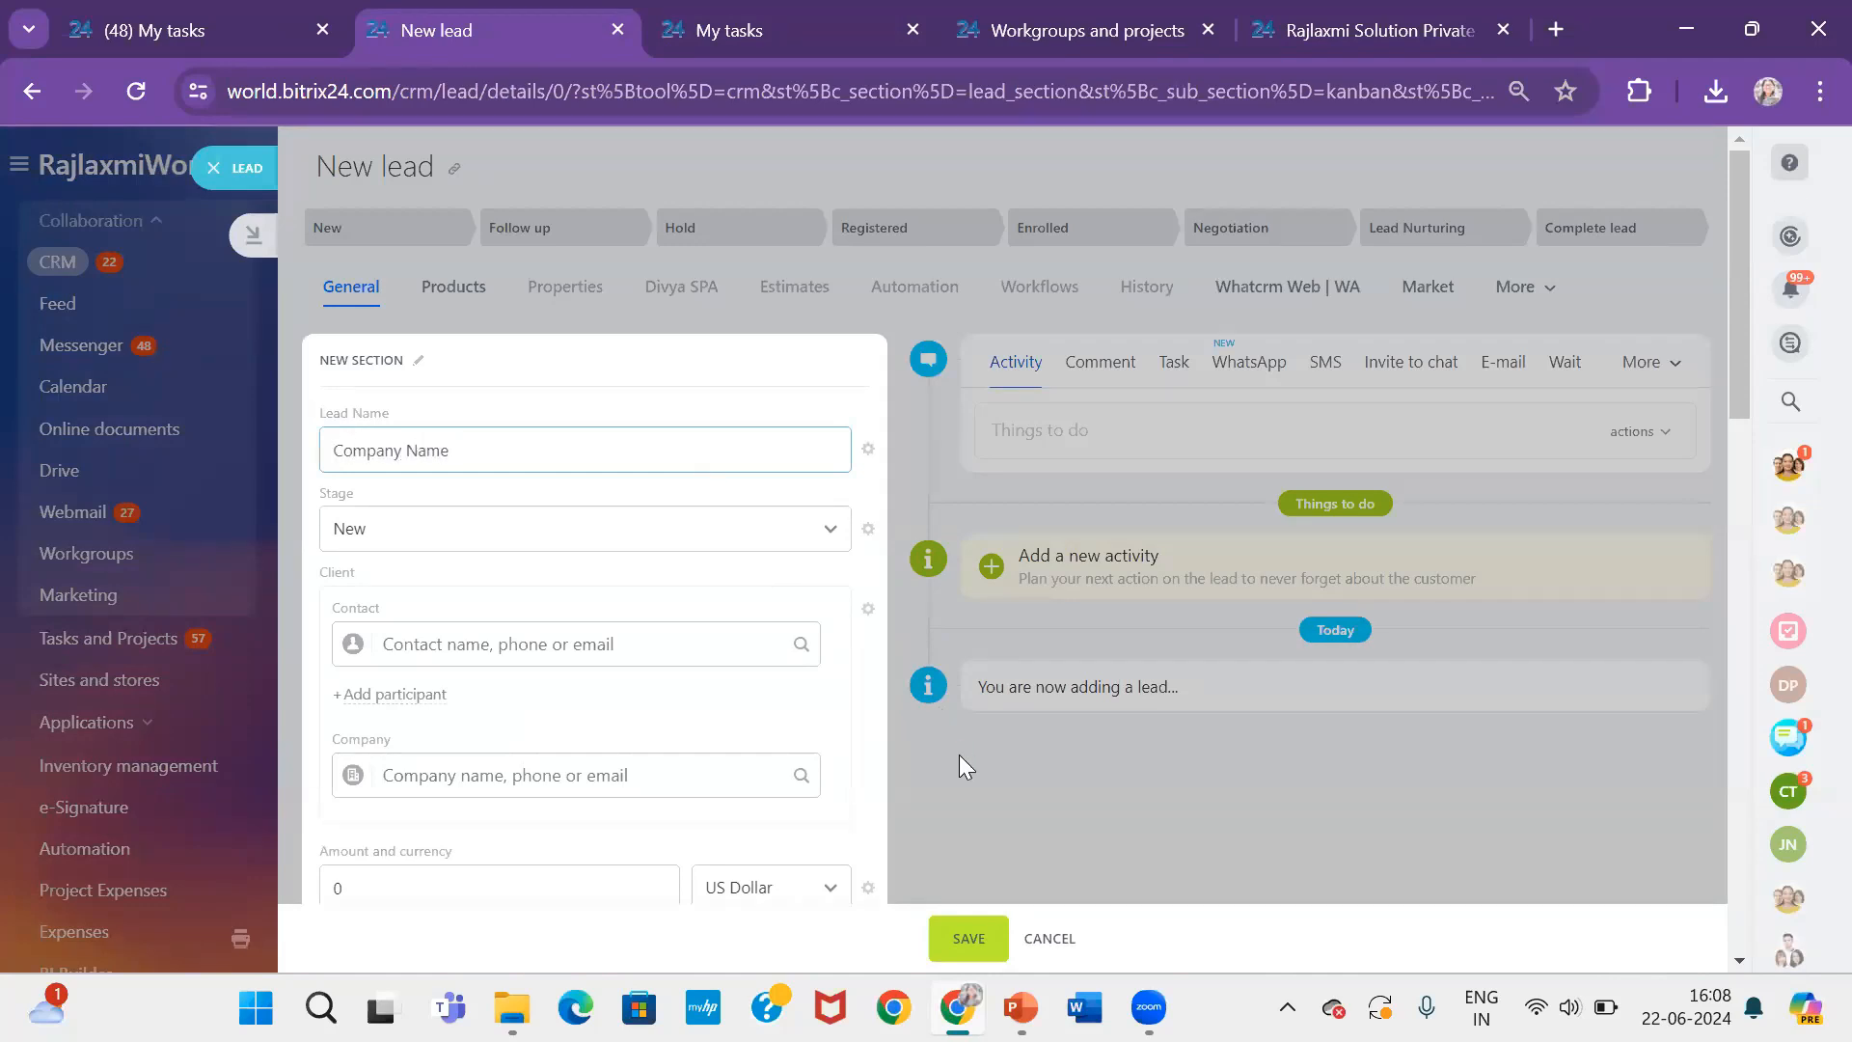
Select the first listed existing contact as the new lead's client contact
{"action": "scroll", "coordinate": [959, 762], "scroll_direction": "down", "scroll_amount": 1}
{"action": "left_click", "coordinate": [579, 526]}
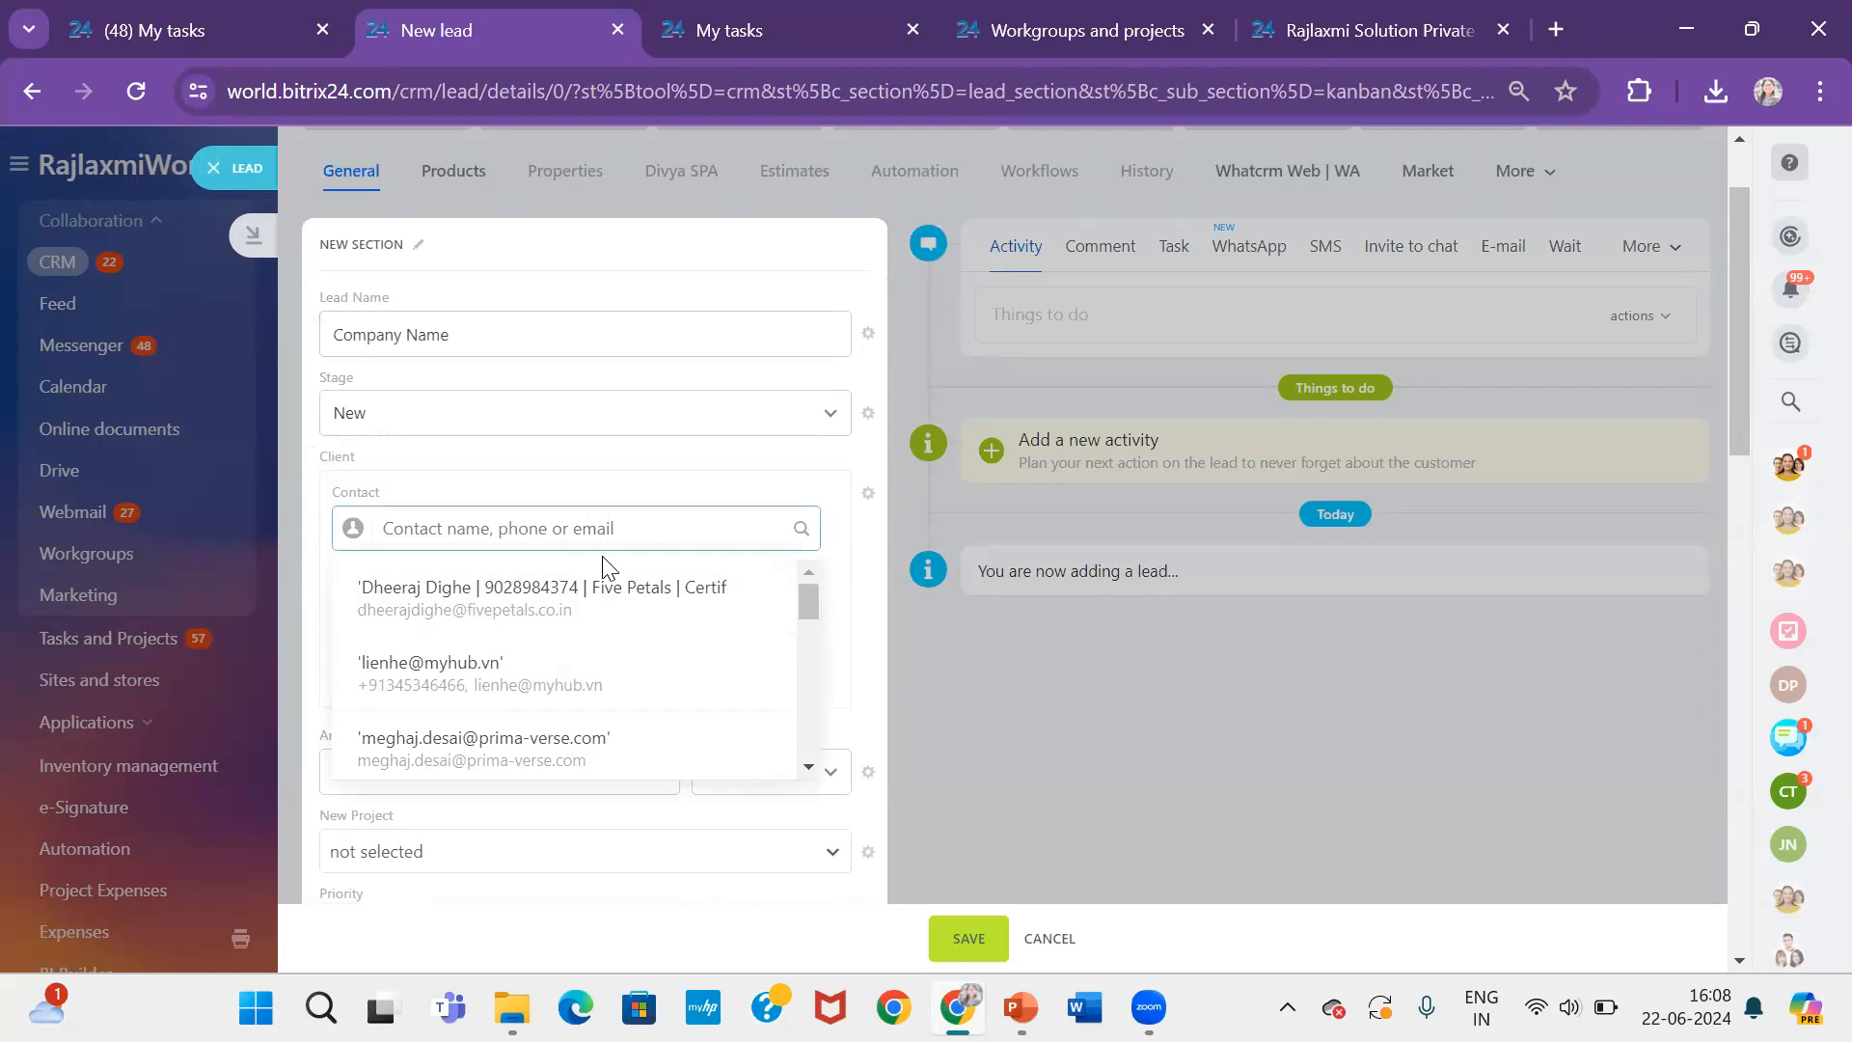
{"action": "key", "text": "Escape"}
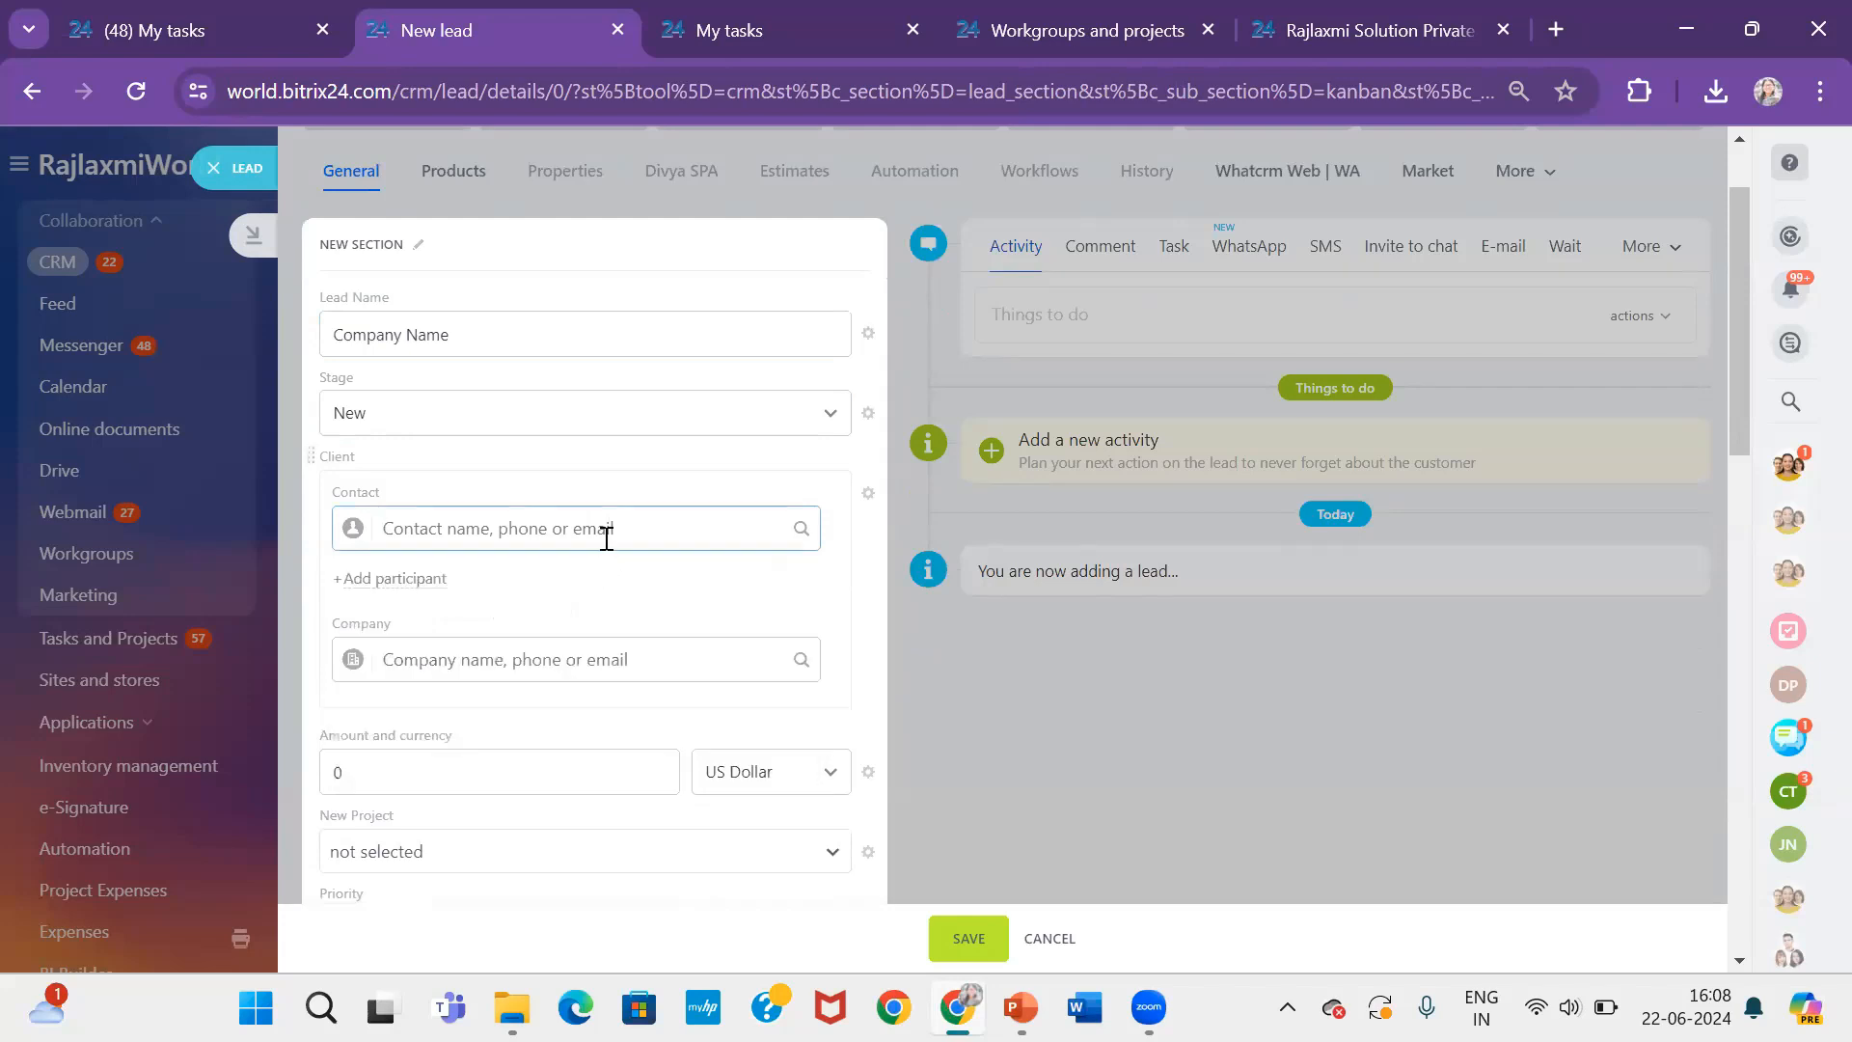
{"action": "left_click", "coordinate": [606, 538]}
{"action": "left_click", "coordinate": [534, 598]}
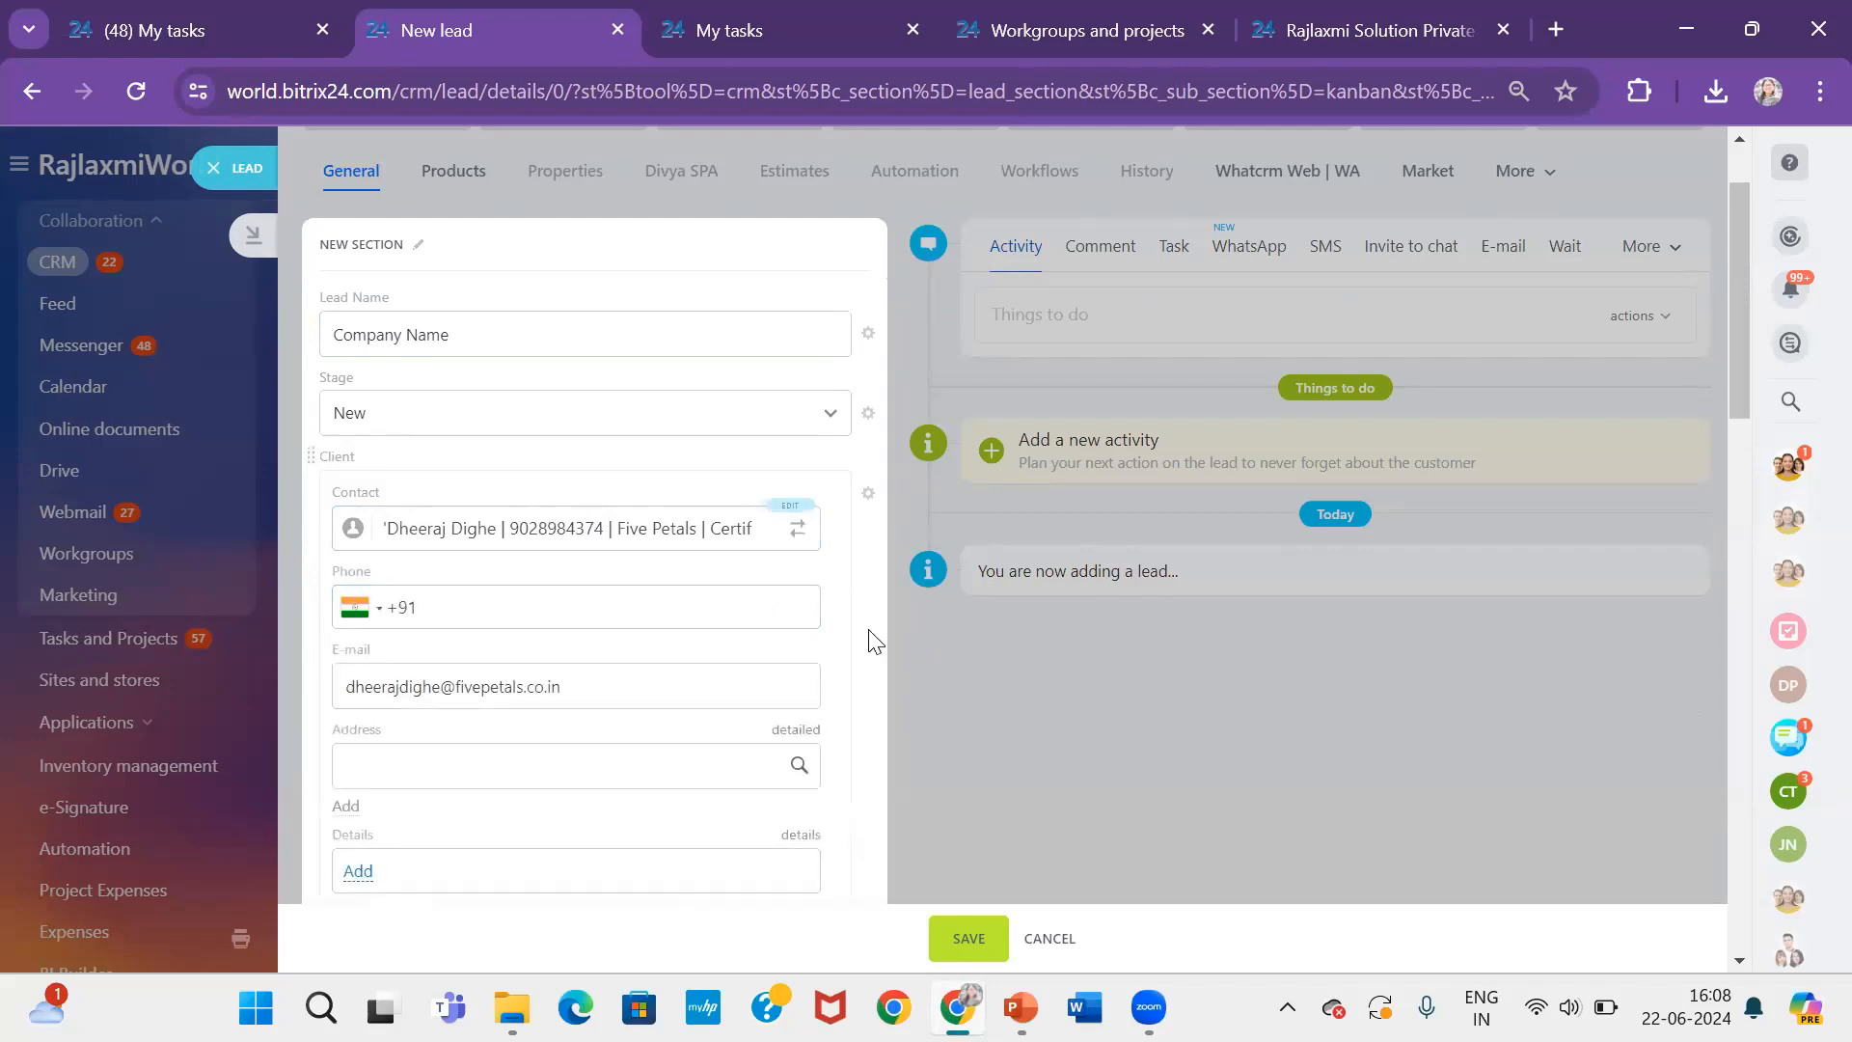
Assign the existing company "Company #730" as the new lead's client and save the lead
{"action": "scroll", "coordinate": [871, 641], "scroll_direction": "down", "scroll_amount": 1}
{"action": "scroll", "coordinate": [872, 641], "scroll_direction": "down", "scroll_amount": 3}
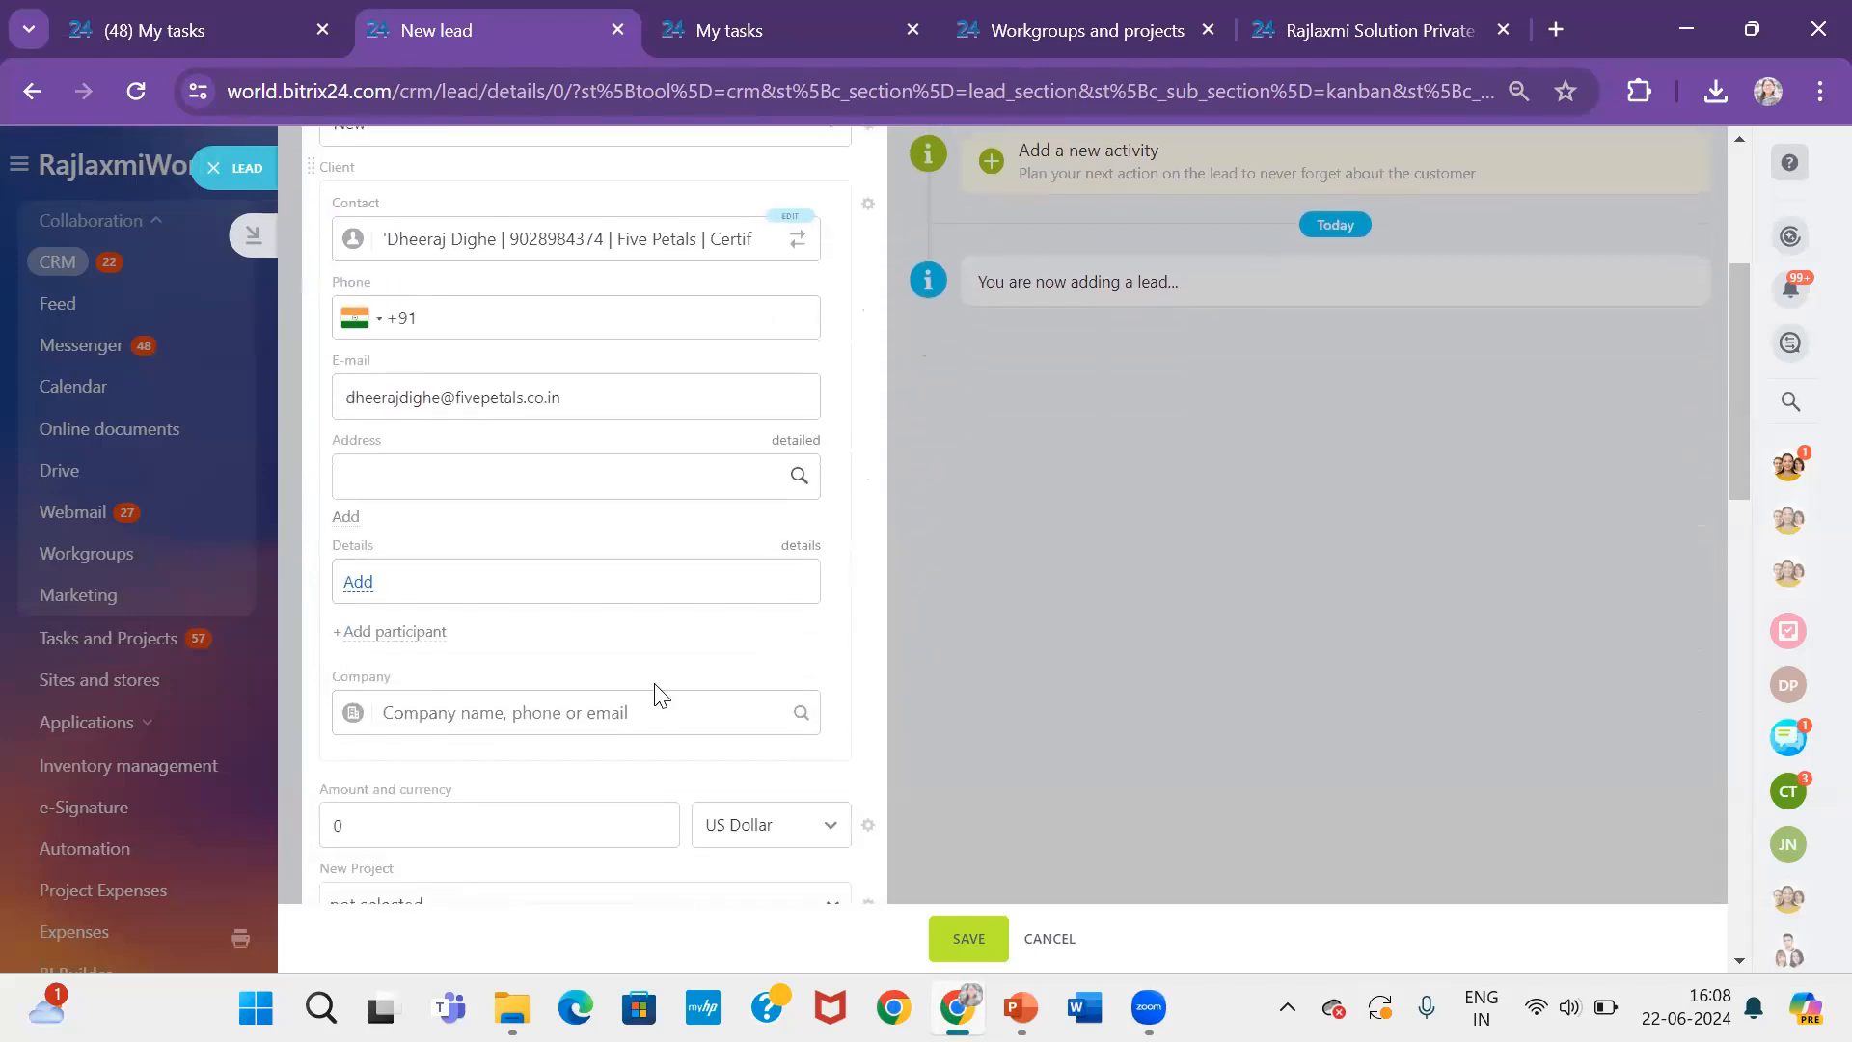
{"action": "left_click", "coordinate": [573, 723]}
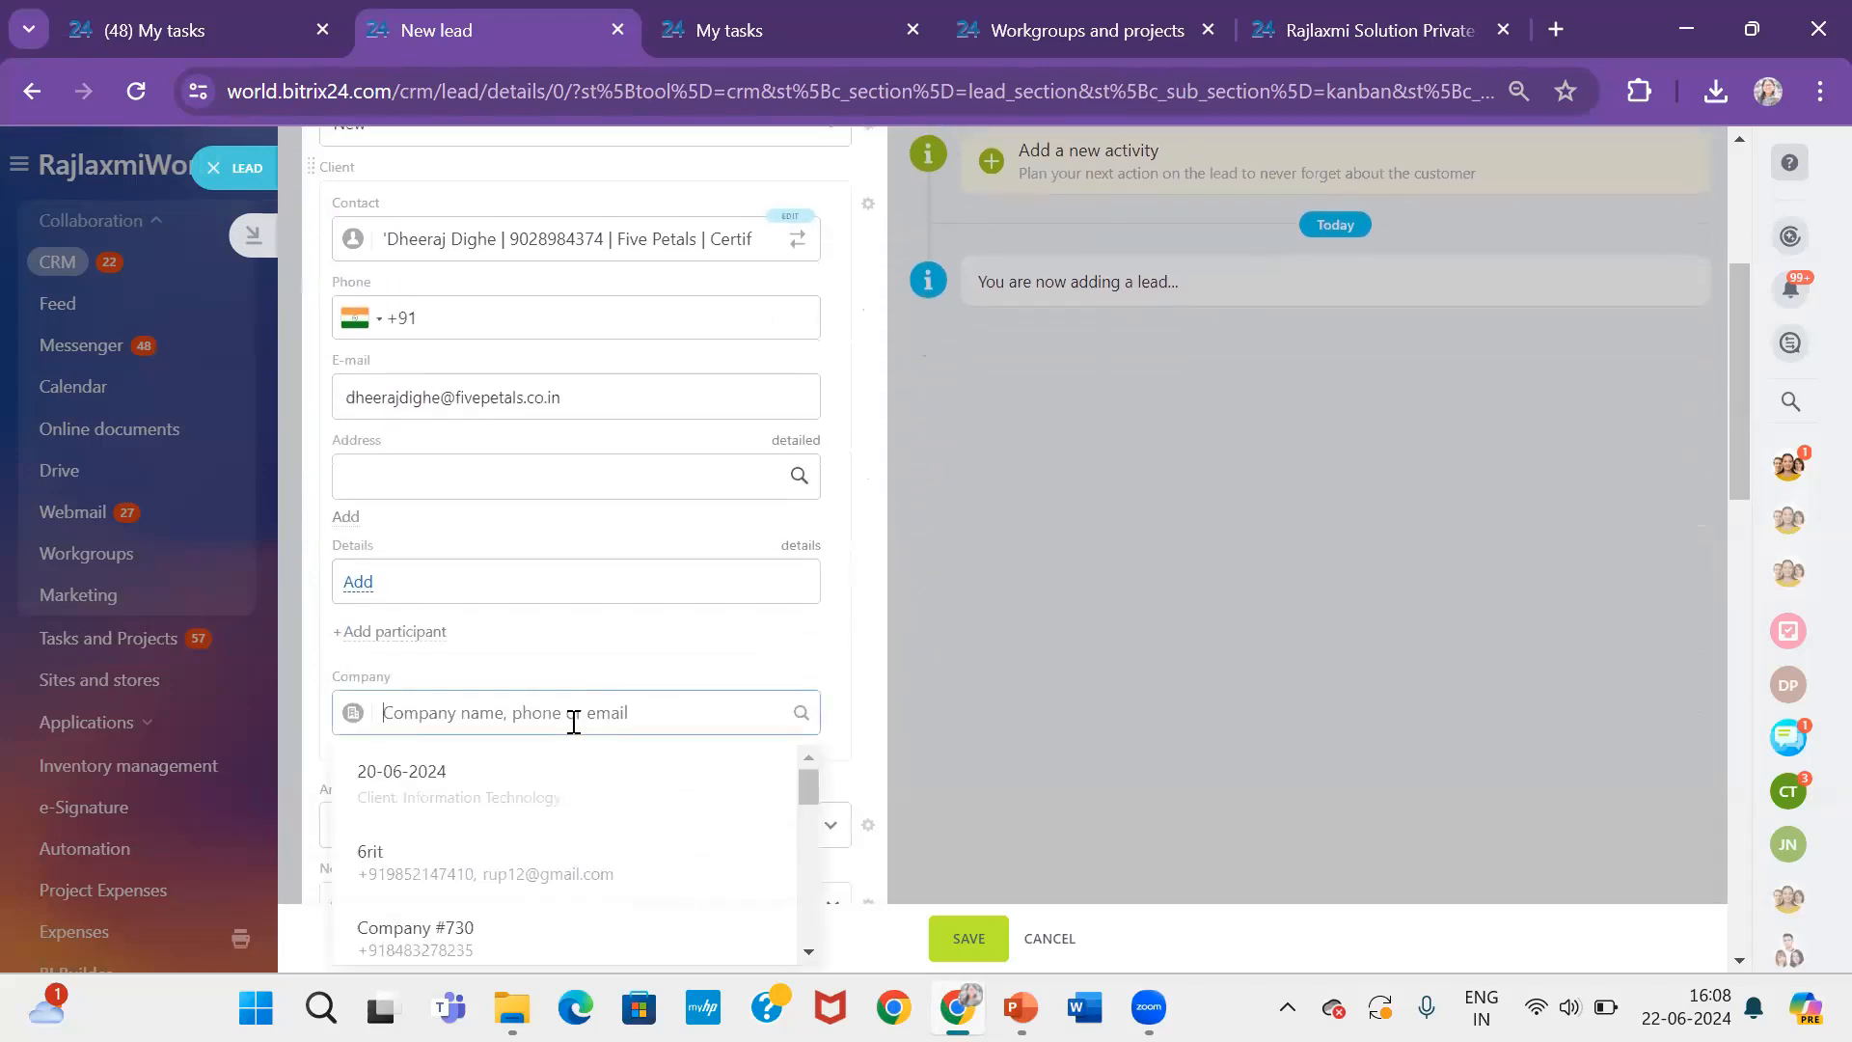
{"action": "left_click", "coordinate": [517, 950]}
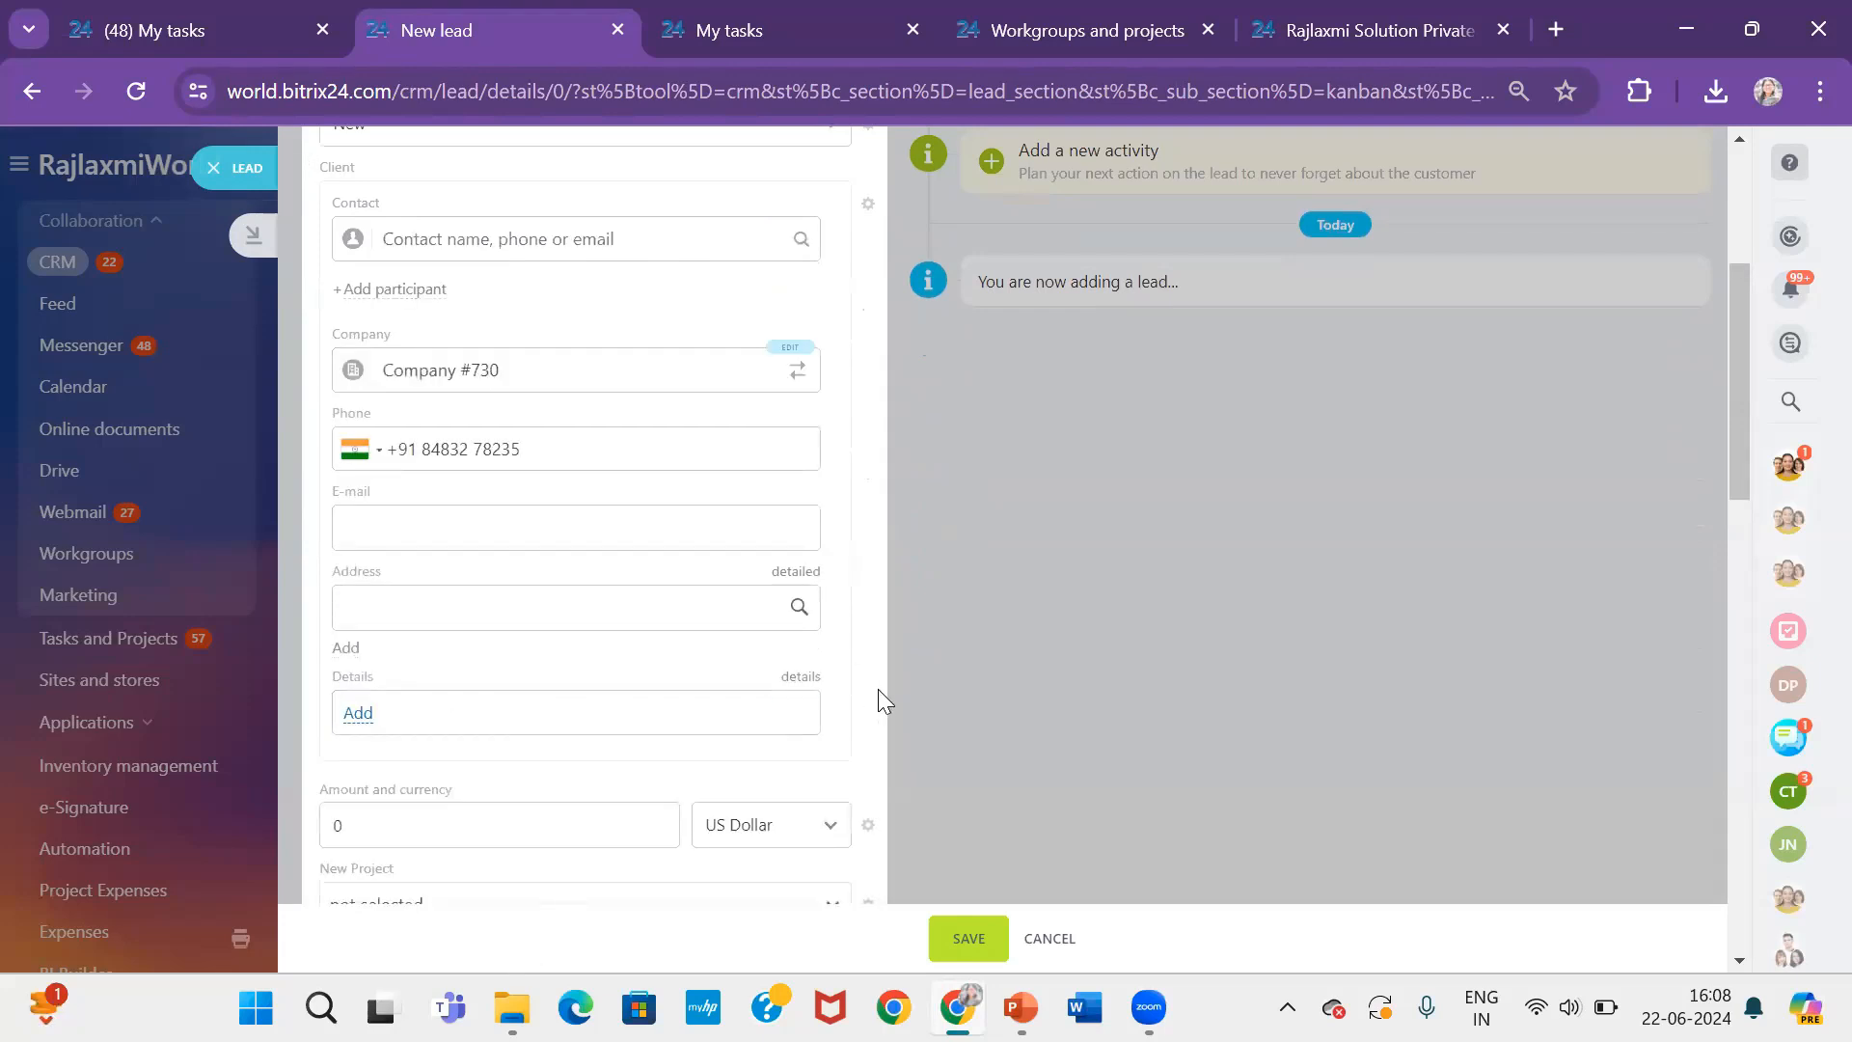
{"action": "scroll", "coordinate": [878, 689], "scroll_direction": "up", "scroll_amount": 2}
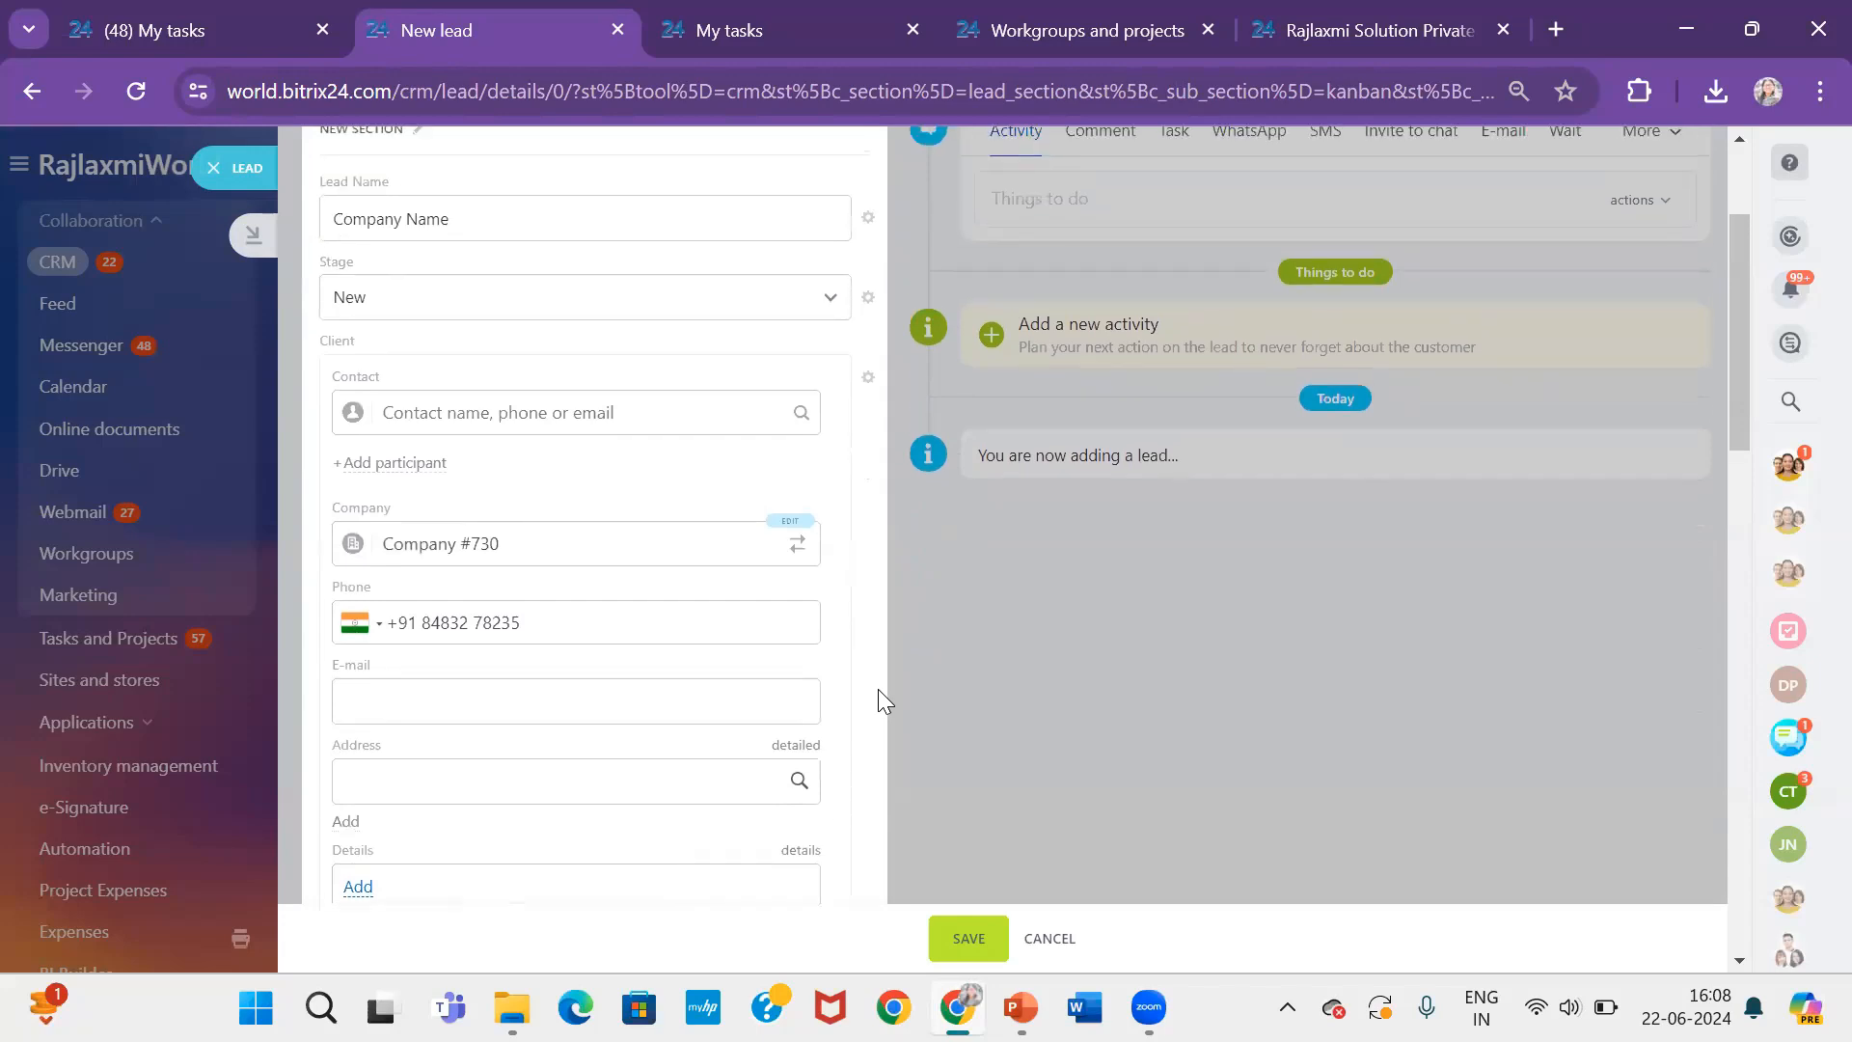
{"action": "scroll", "coordinate": [878, 689], "scroll_direction": "up", "scroll_amount": 1}
{"action": "scroll", "coordinate": [877, 689], "scroll_direction": "down", "scroll_amount": 1}
{"action": "left_click", "coordinate": [994, 939]}
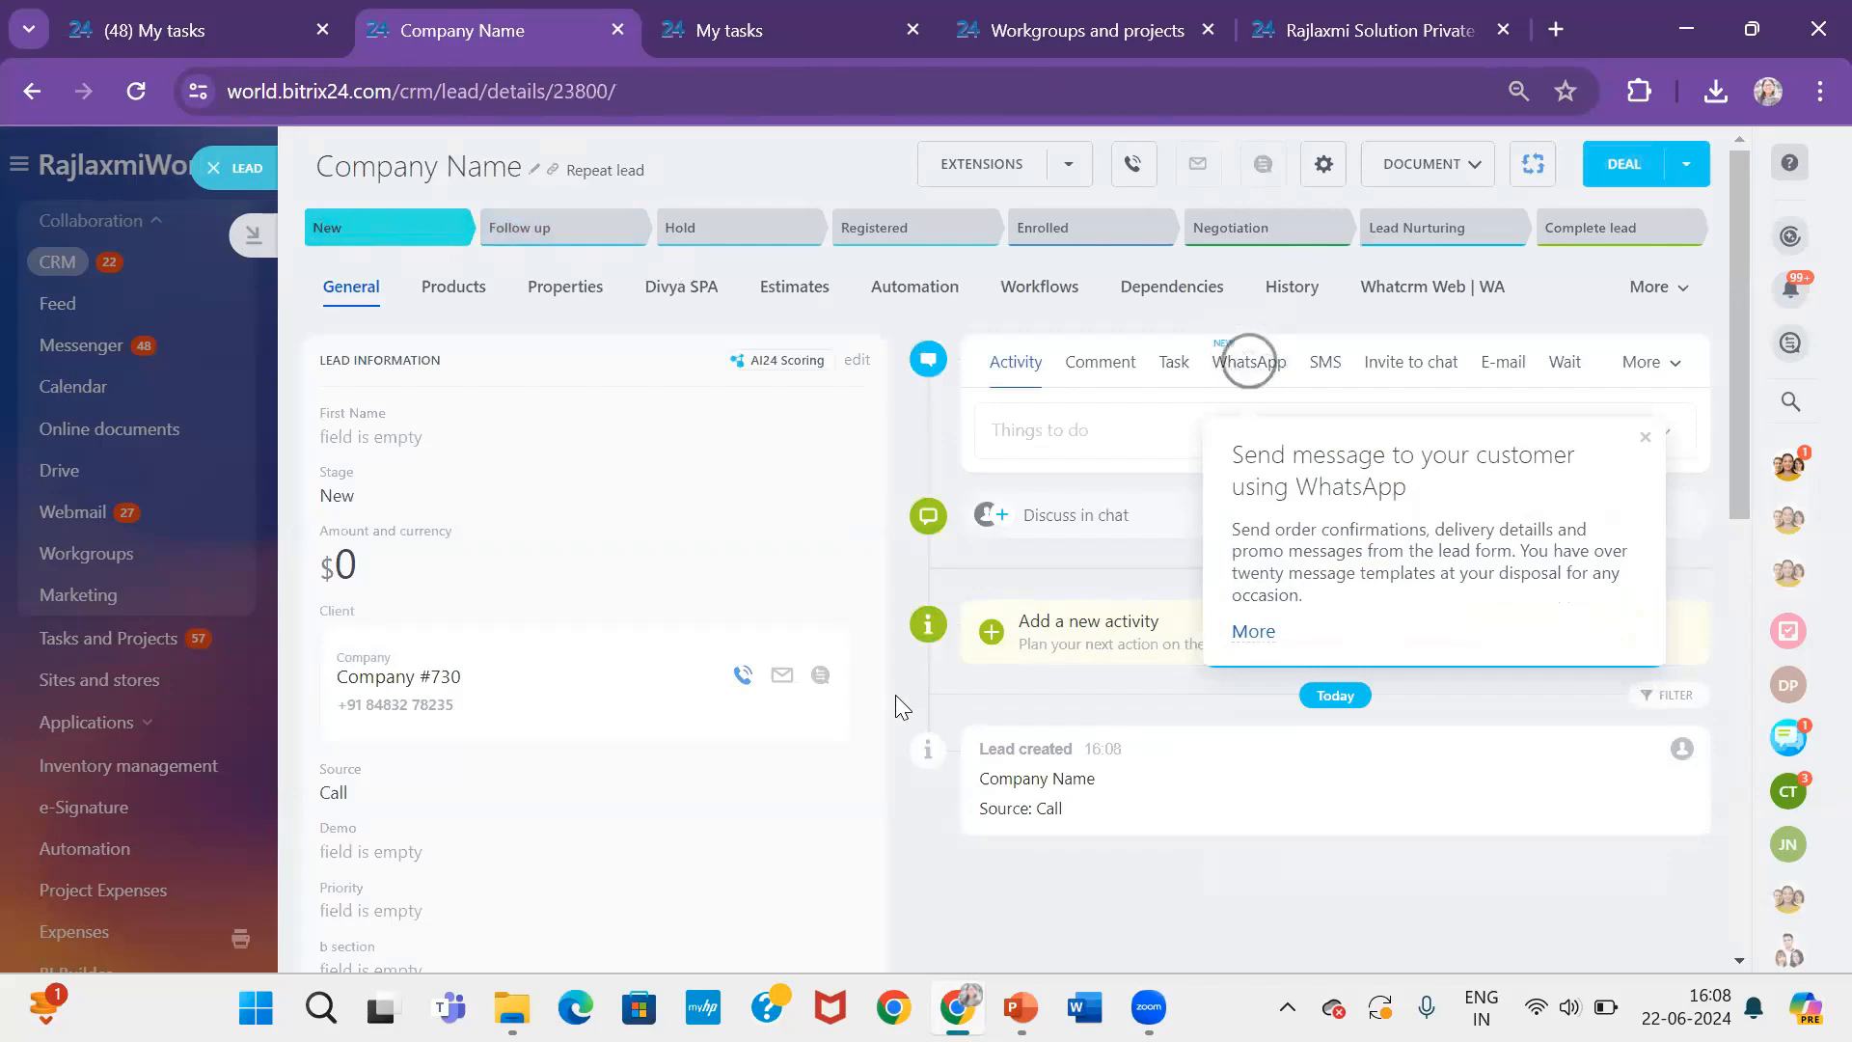
Examine the people available as the lead's responsible person without choosing anyone
{"action": "scroll", "coordinate": [911, 695], "scroll_direction": "down", "scroll_amount": 2}
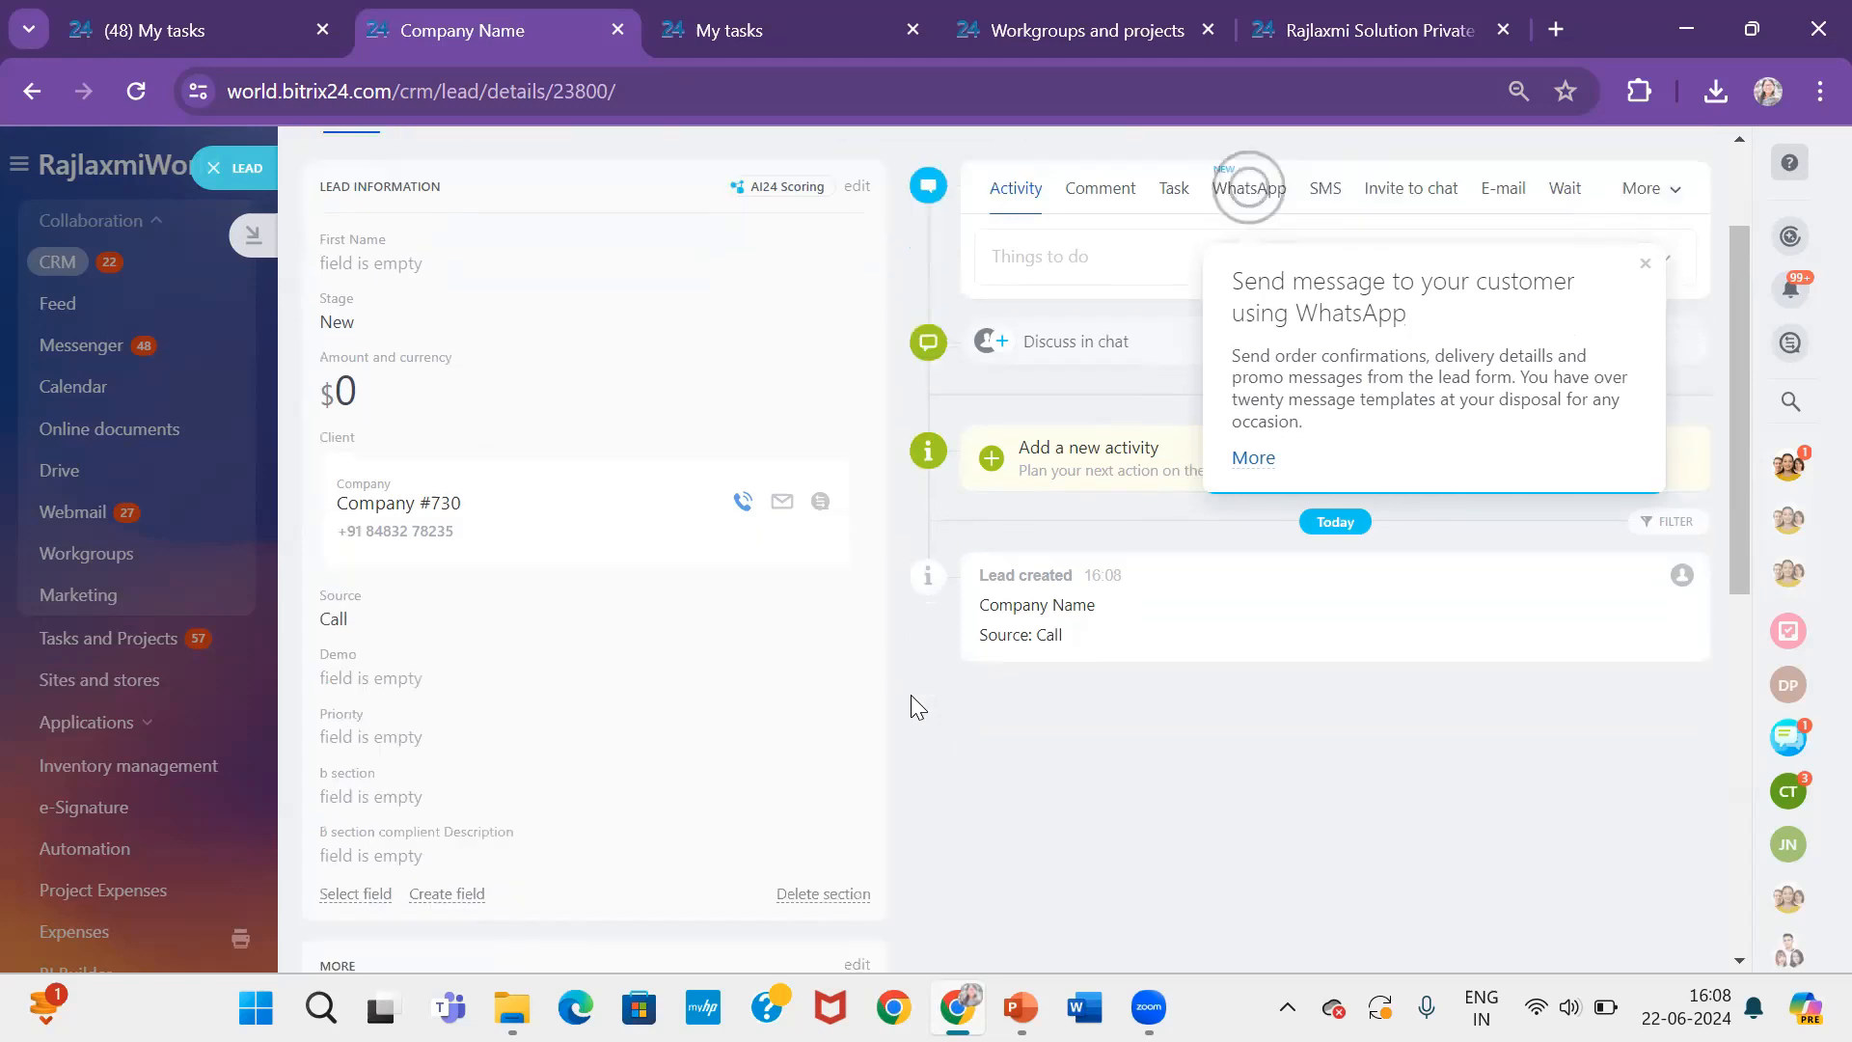
{"action": "scroll", "coordinate": [912, 696], "scroll_direction": "down", "scroll_amount": 4}
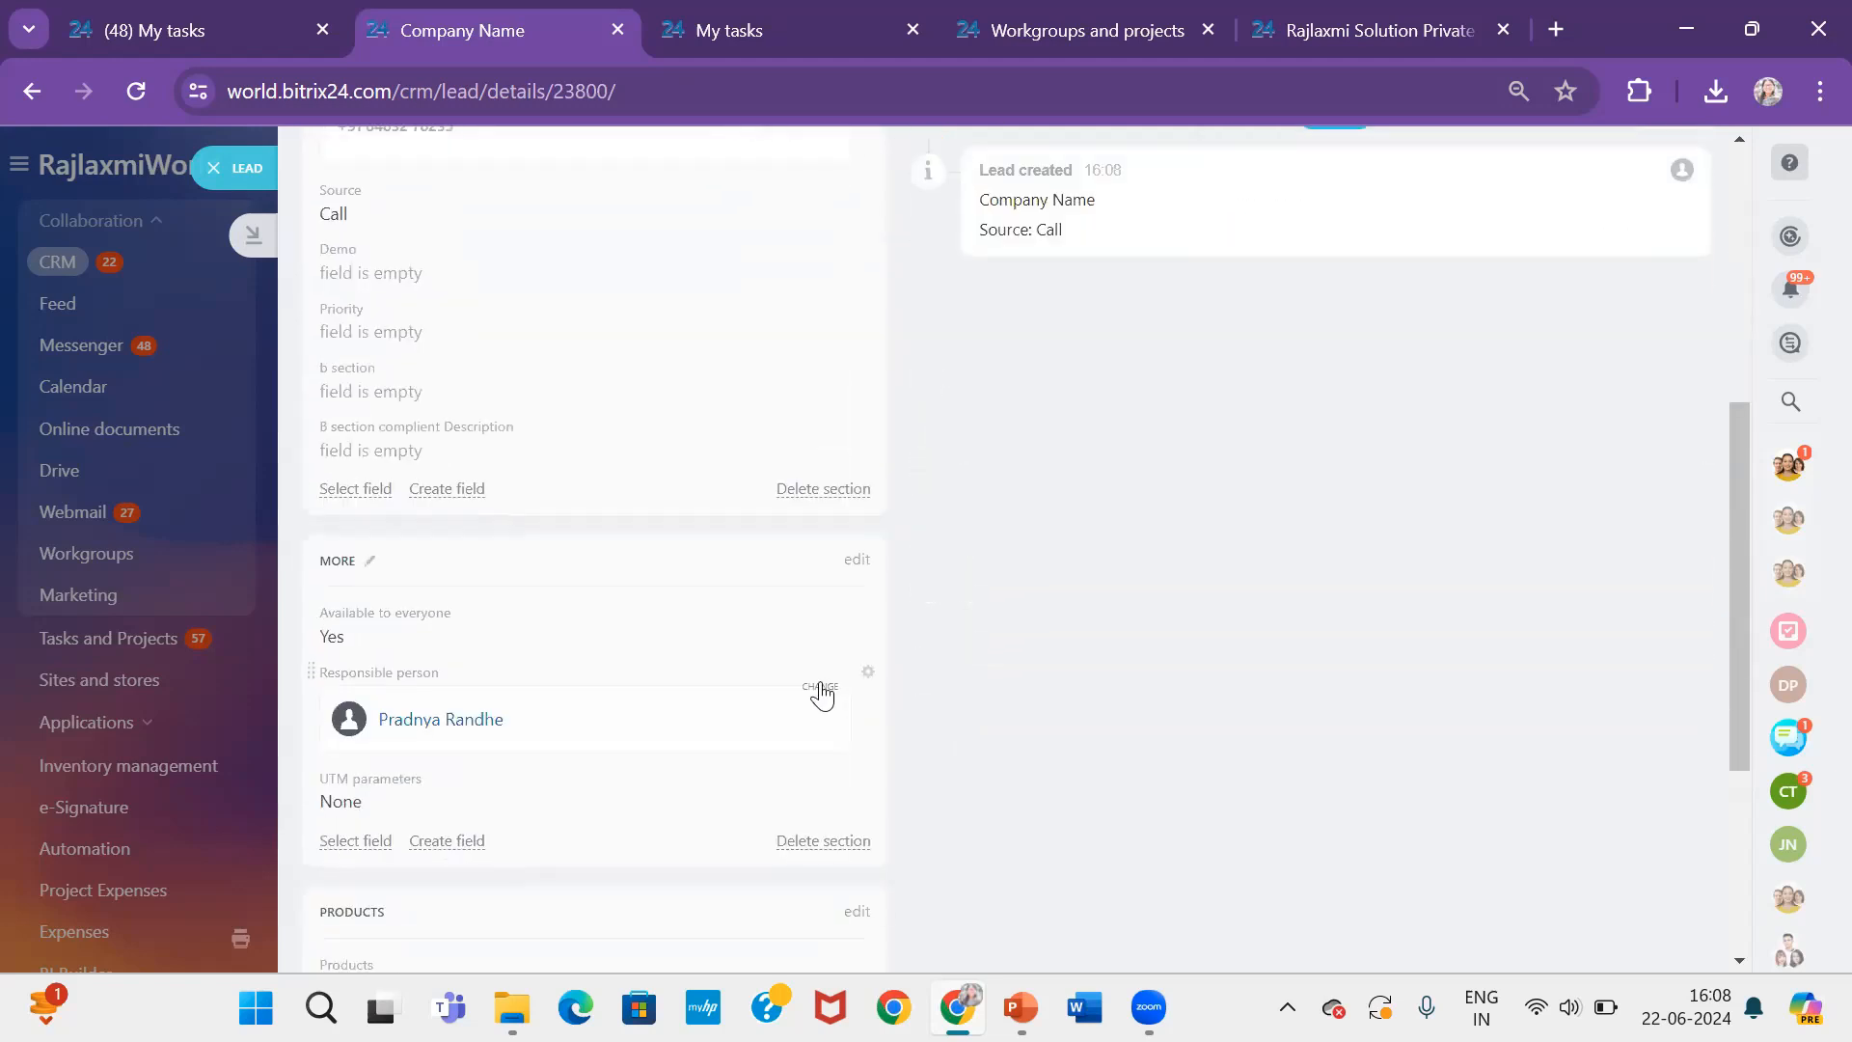
{"action": "left_click", "coordinate": [821, 690]}
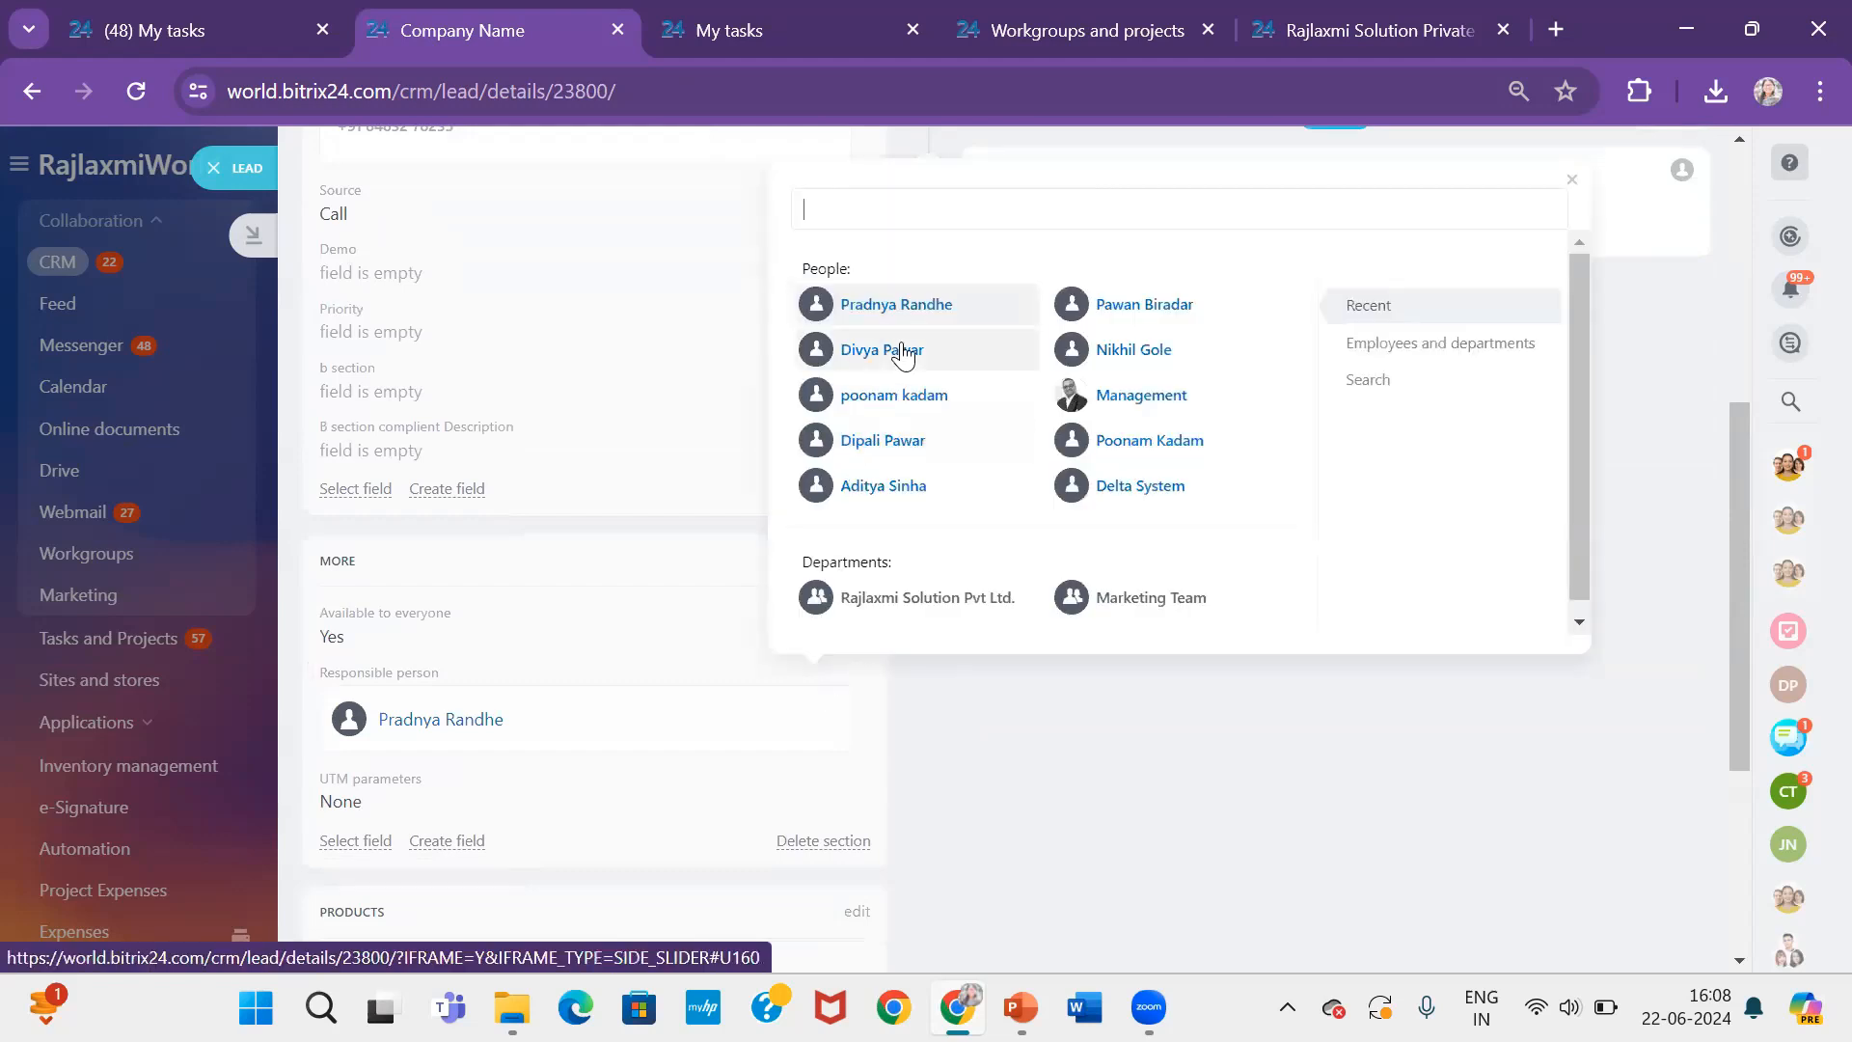
{"action": "left_click", "coordinate": [1040, 745]}
Advance the lead through the Follow up, Negotiation and Lead Nurturing stages
{"action": "scroll", "coordinate": [1040, 745], "scroll_direction": "up", "scroll_amount": 6}
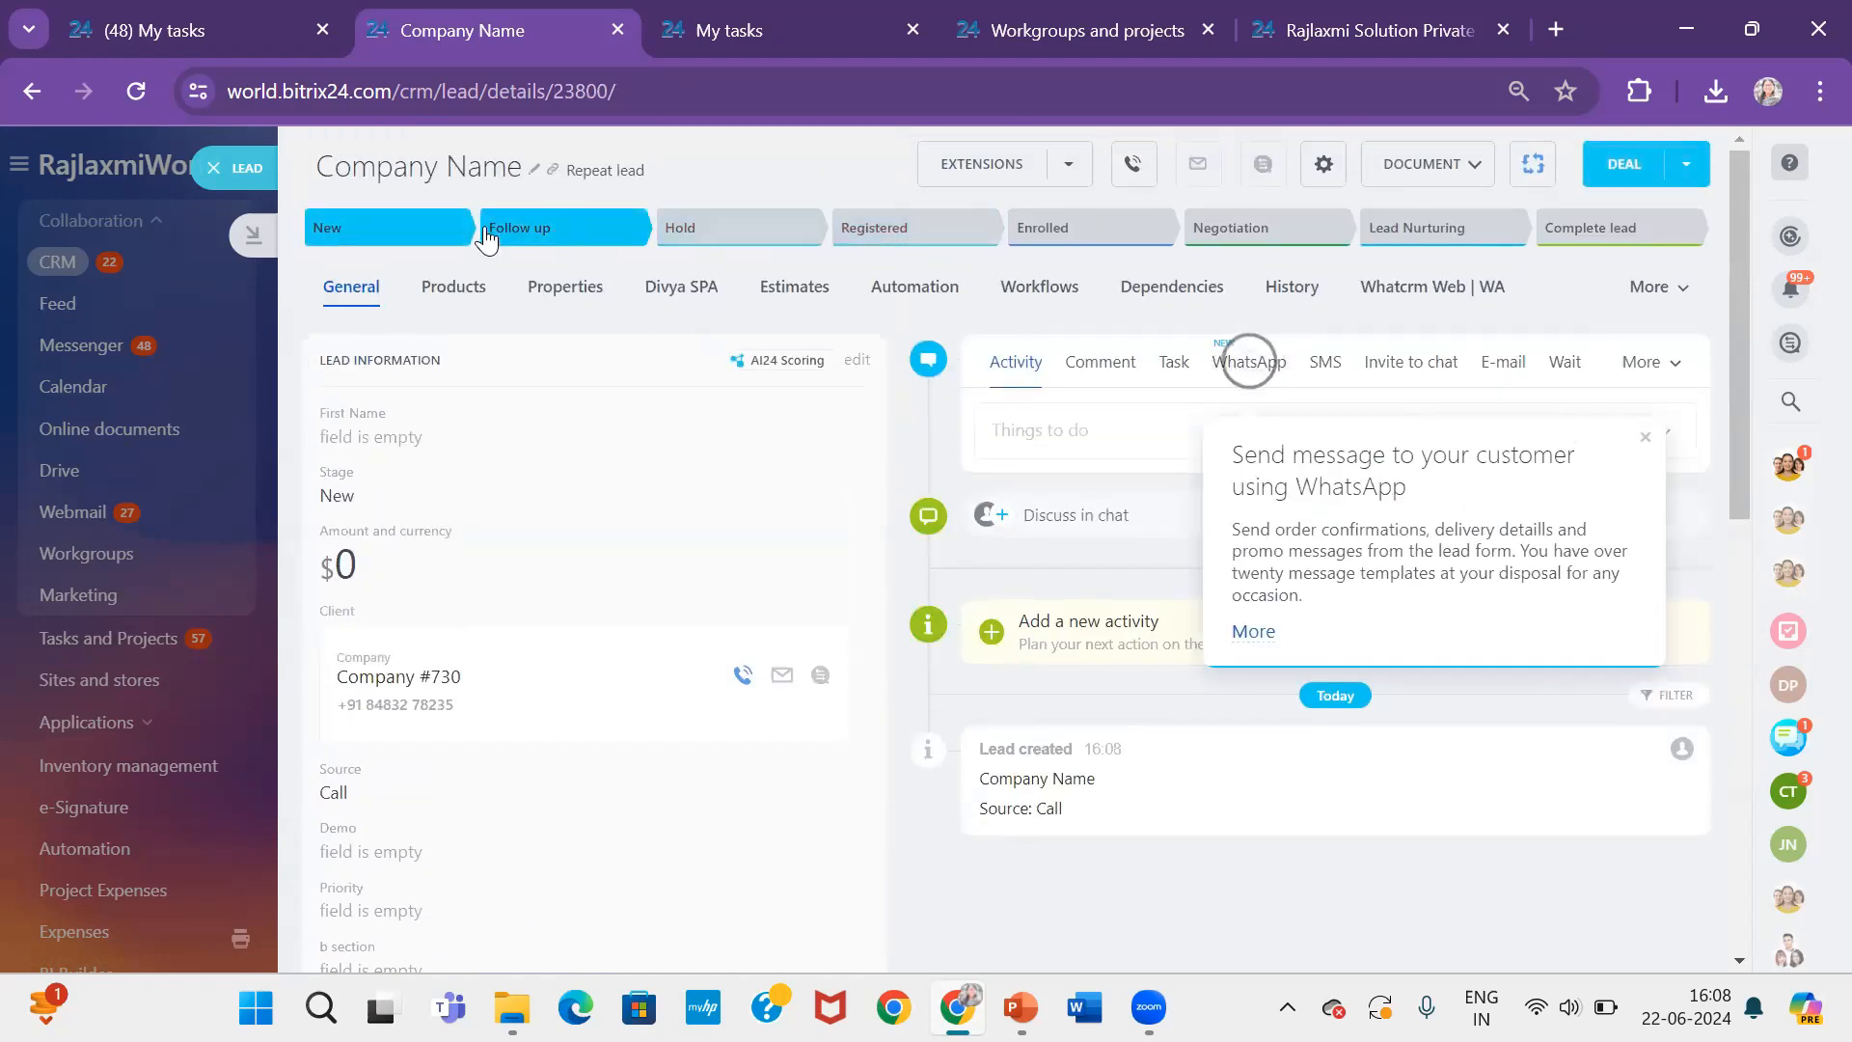
{"action": "left_click", "coordinate": [597, 238]}
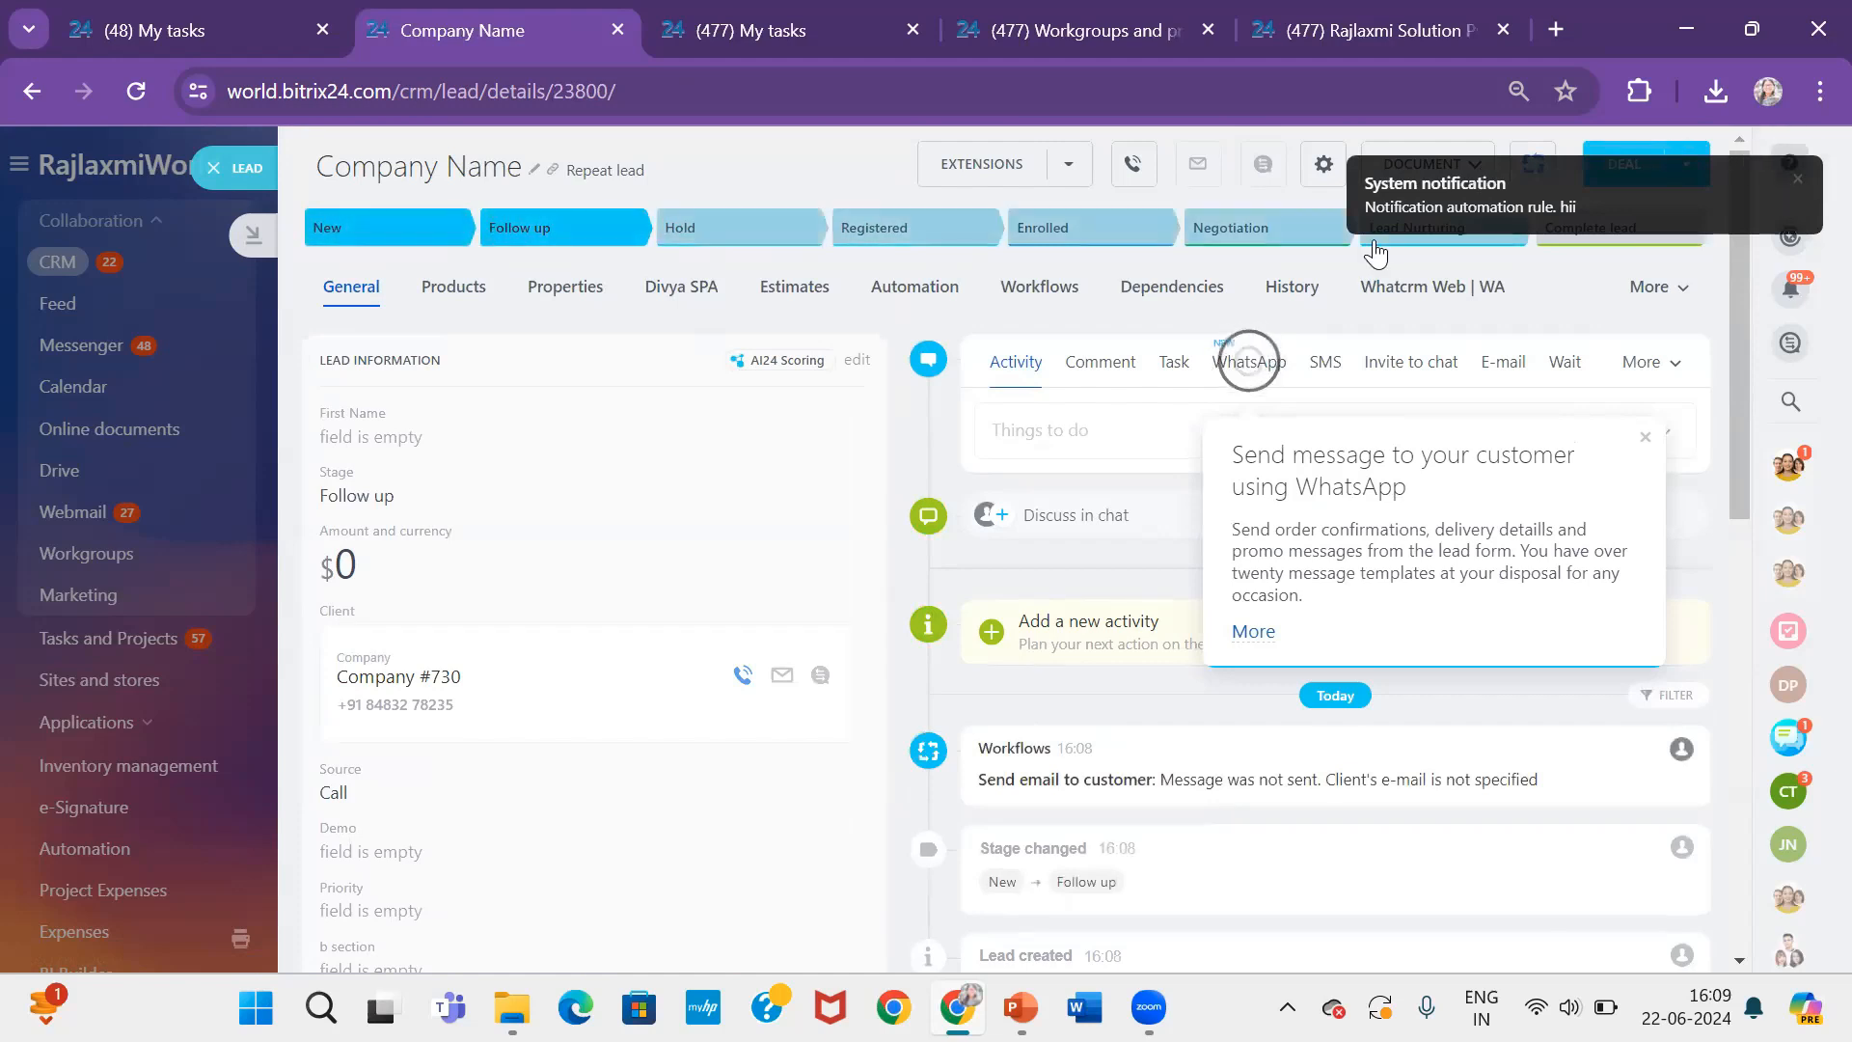
{"action": "left_click", "coordinate": [1264, 247]}
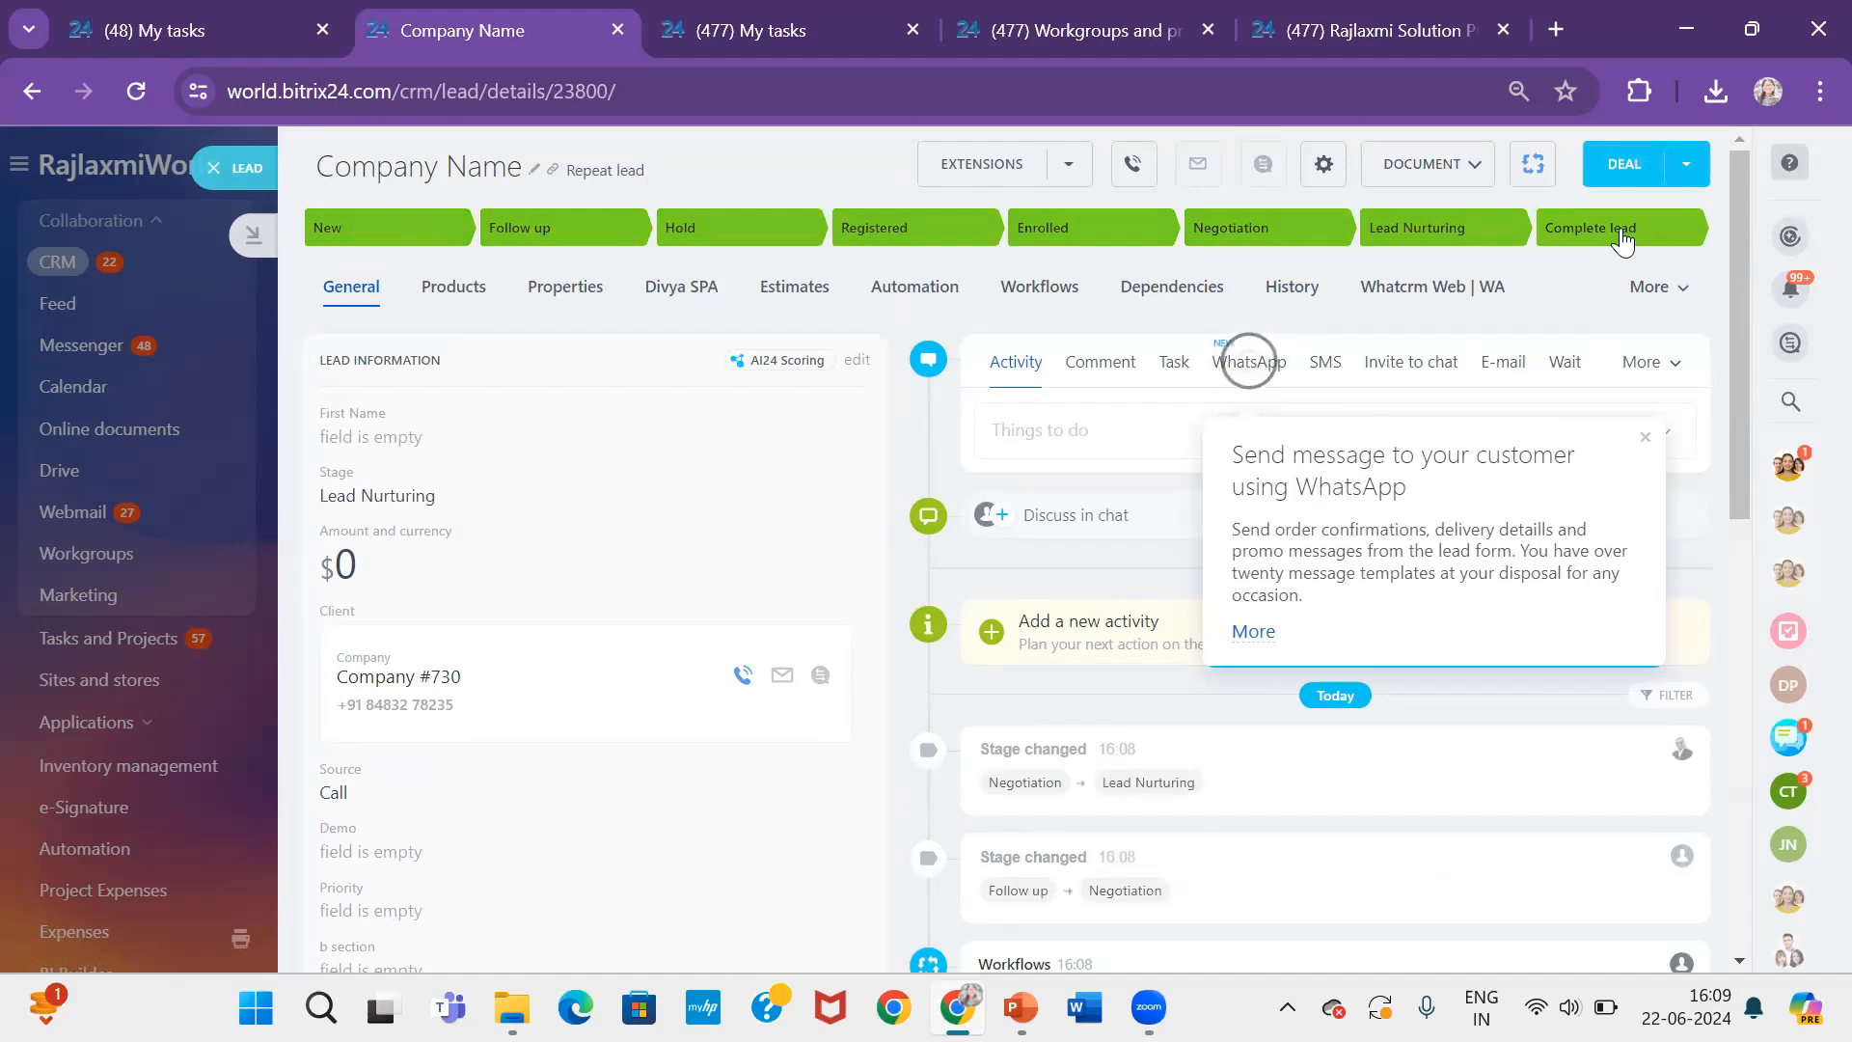
Complete the lead by generating a deal in the pipeline that carries the account owner's first name
{"action": "left_click", "coordinate": [1624, 241]}
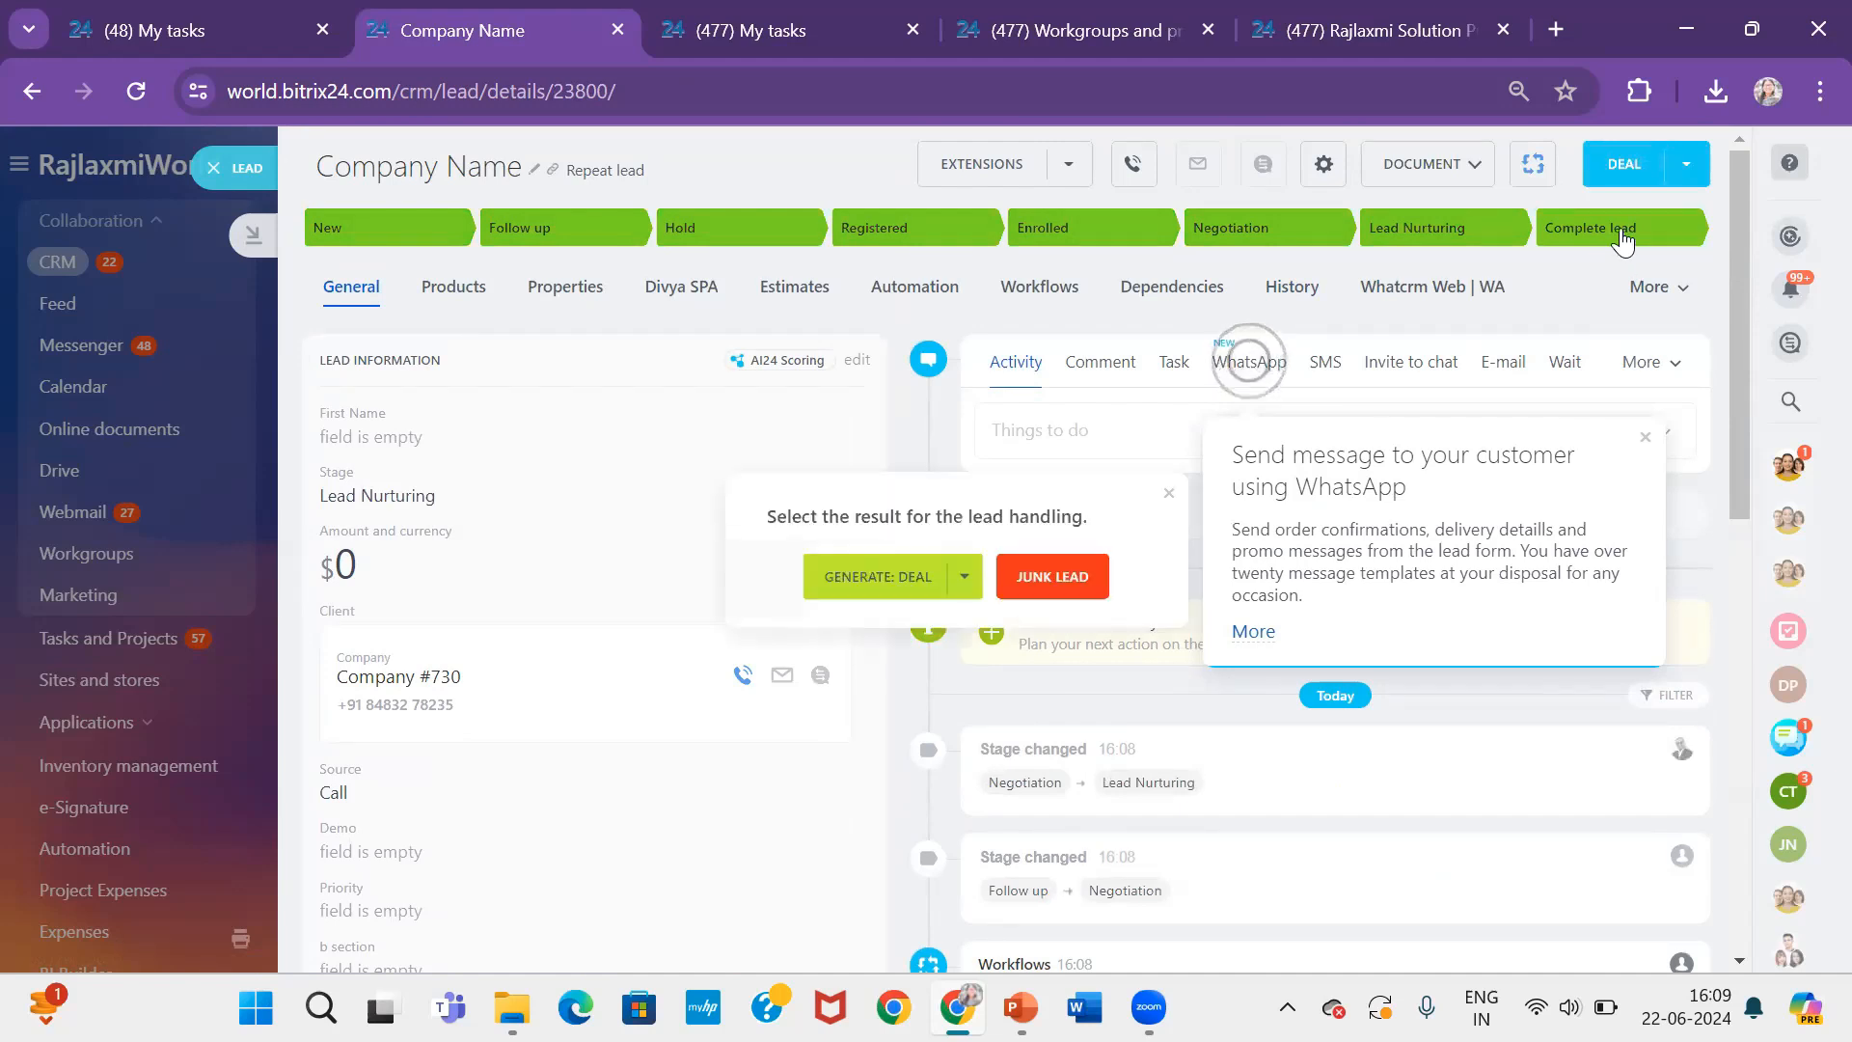
{"action": "left_click", "coordinate": [864, 579]}
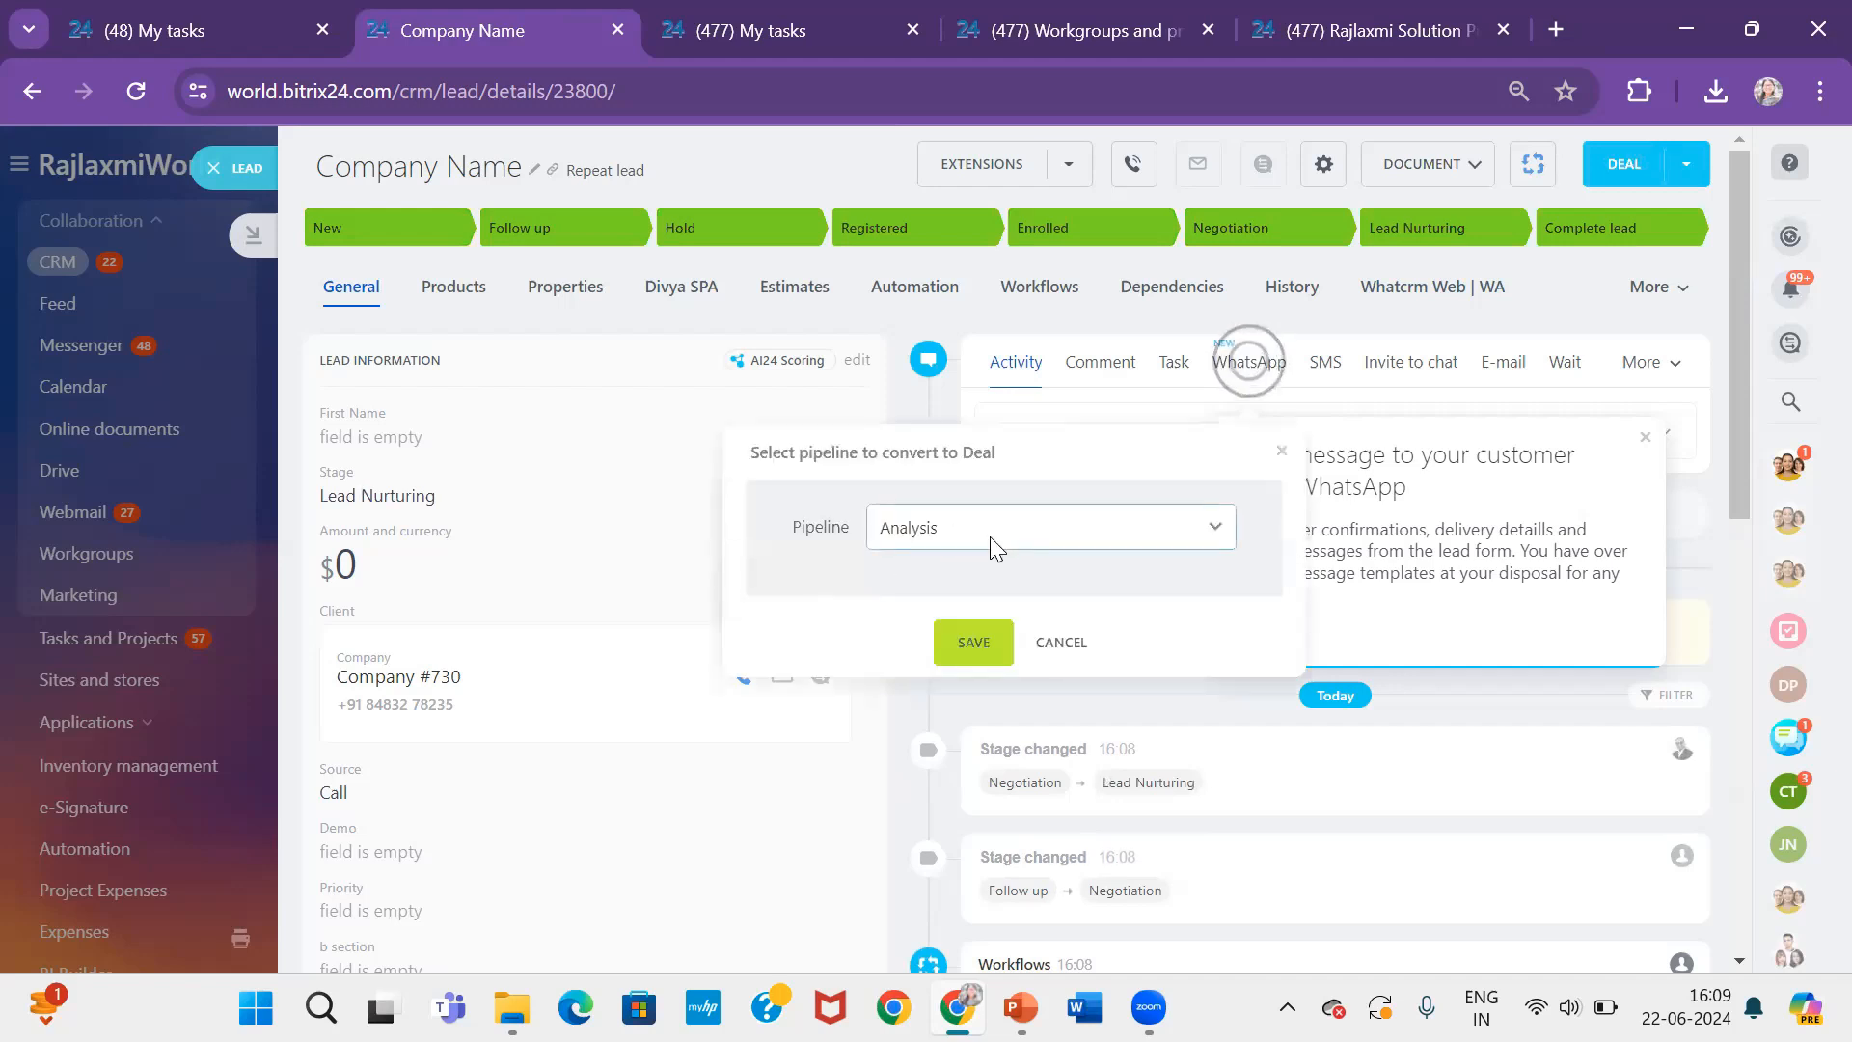
{"action": "left_click", "coordinate": [989, 537]}
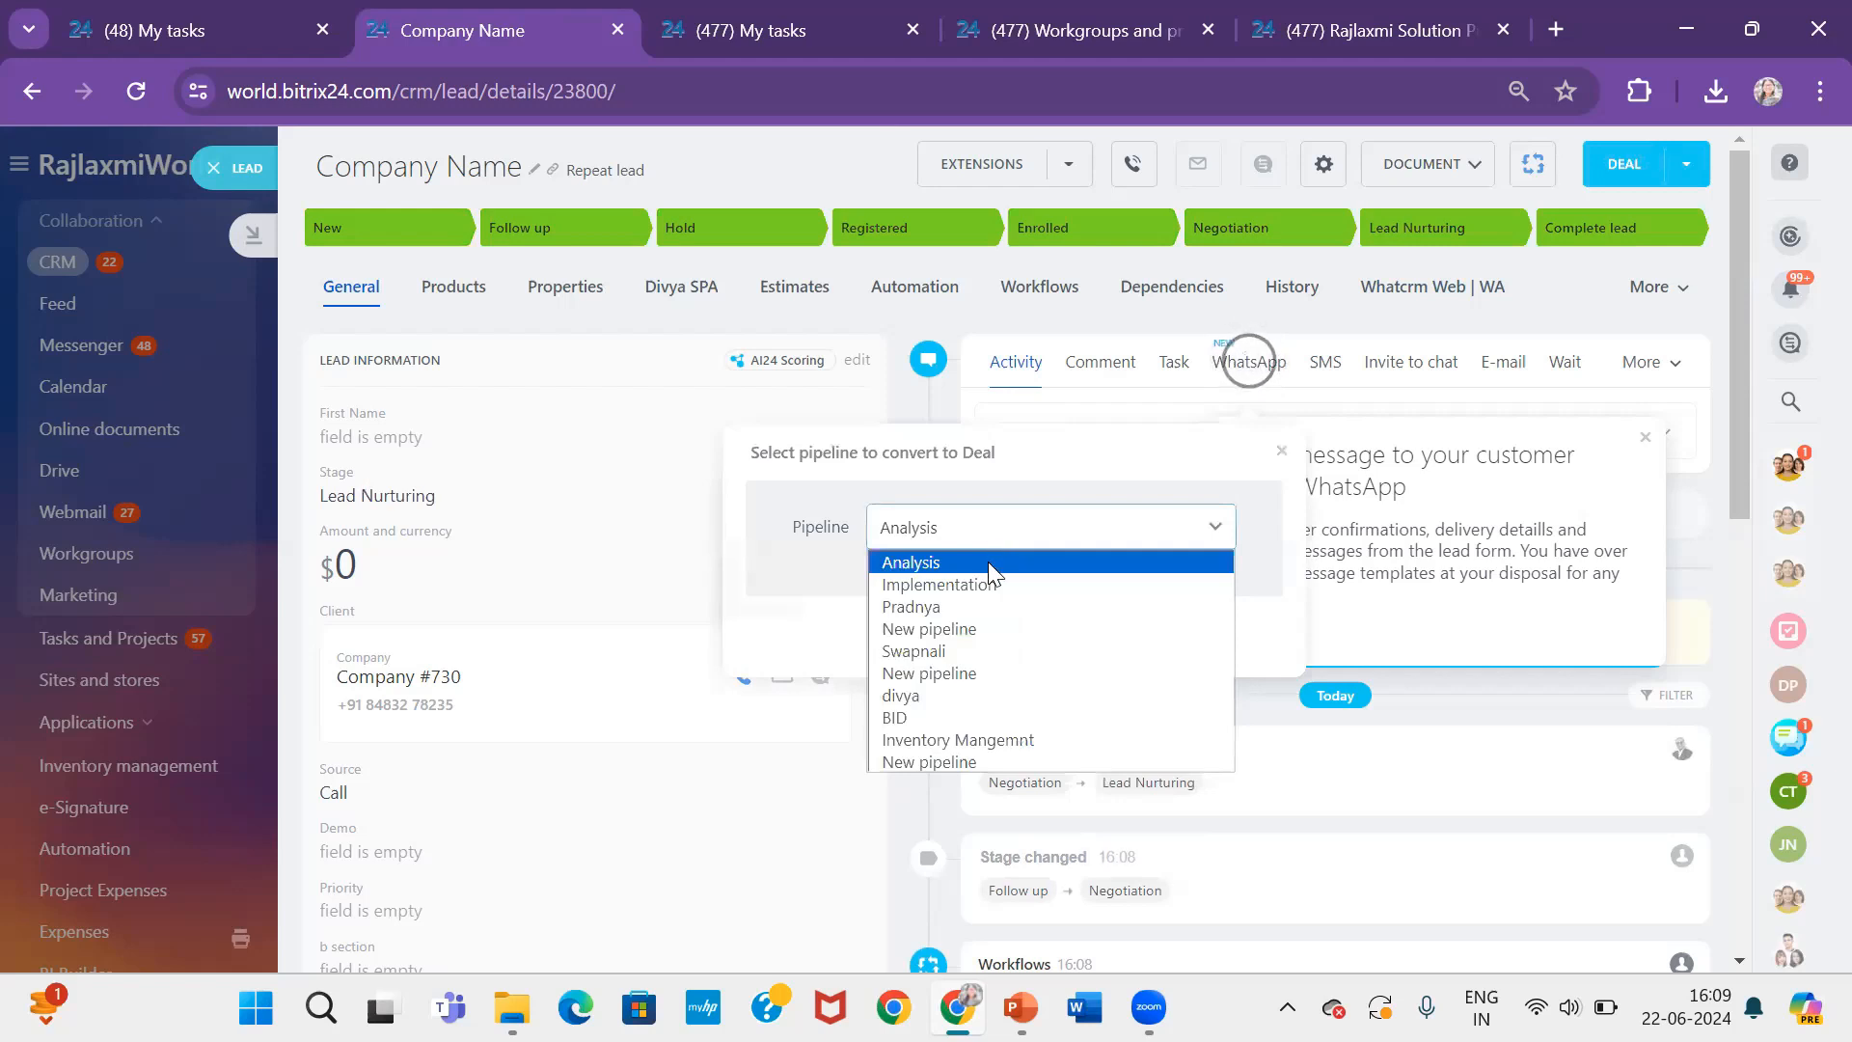
{"action": "left_click", "coordinate": [974, 600]}
{"action": "left_click", "coordinate": [974, 643]}
{"action": "left_click", "coordinate": [889, 555]}
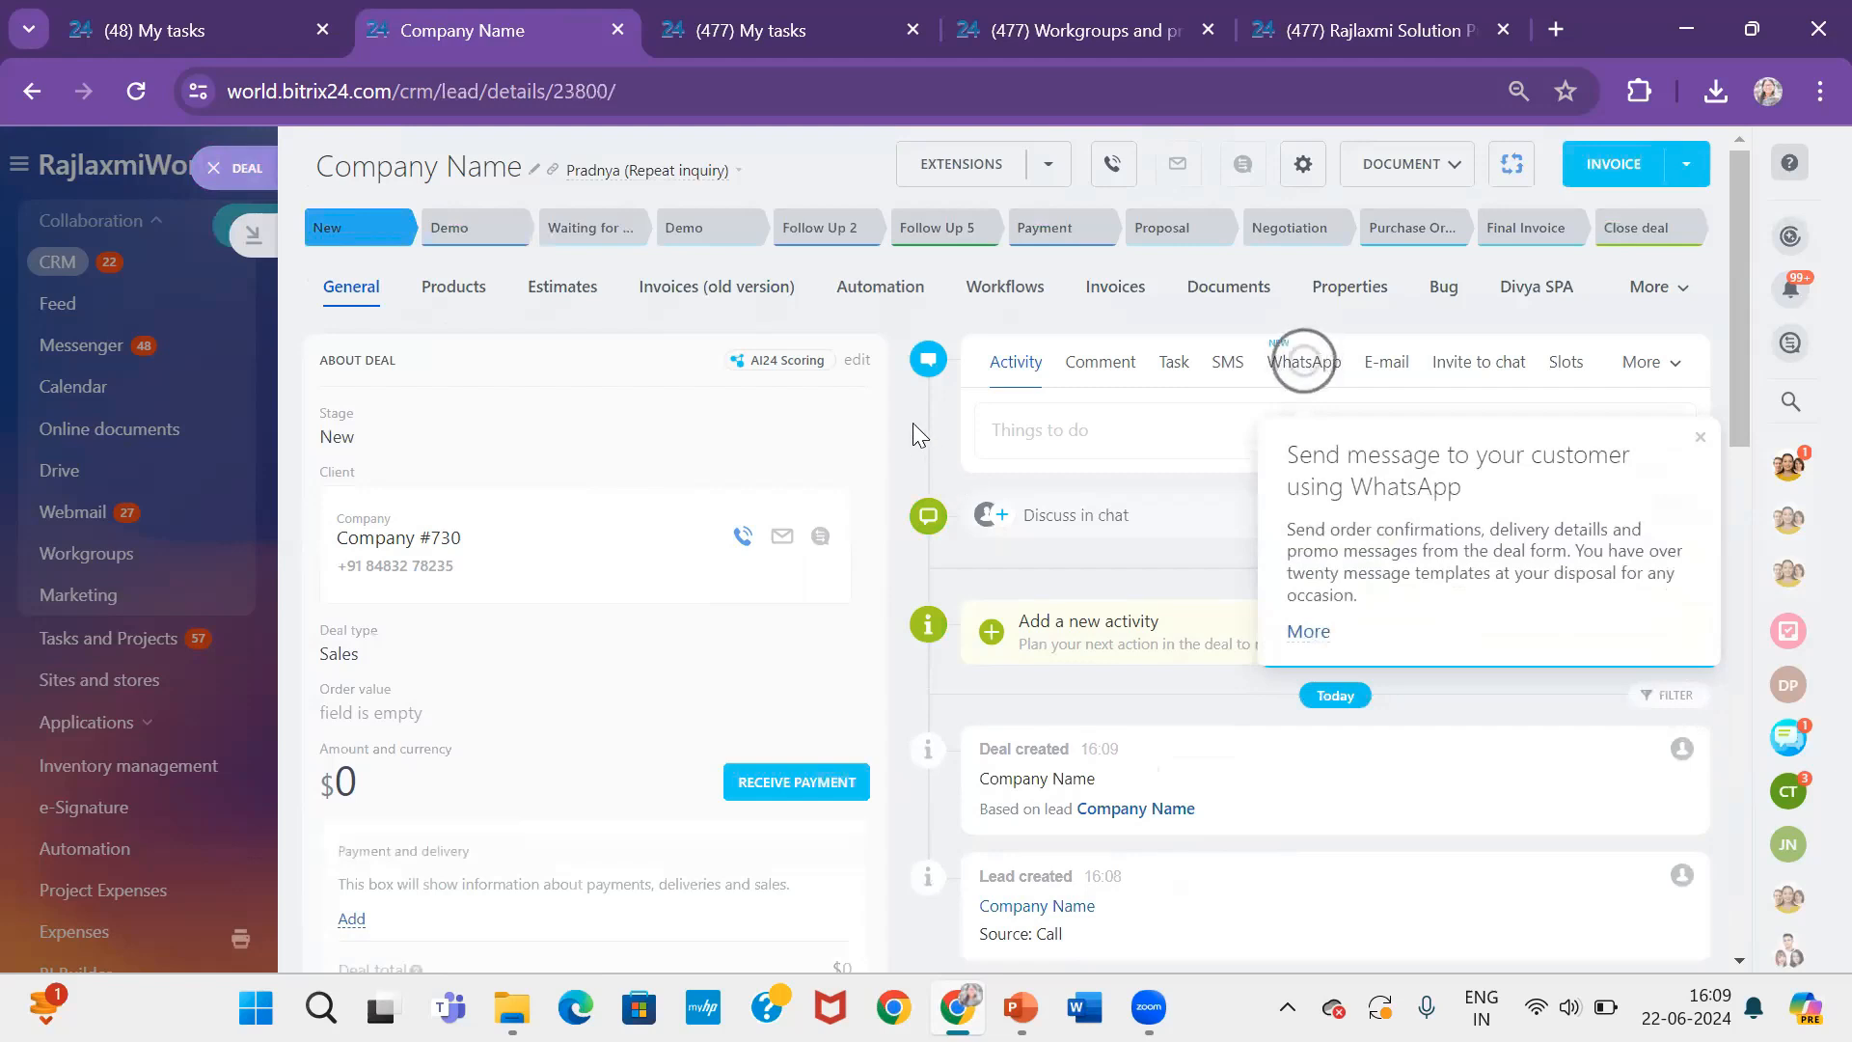
{"action": "scroll", "coordinate": [912, 432], "scroll_direction": "down", "scroll_amount": 1}
{"action": "scroll", "coordinate": [914, 429], "scroll_direction": "up", "scroll_amount": 1}
{"action": "scroll", "coordinate": [937, 476], "scroll_direction": "down", "scroll_amount": 1}
{"action": "scroll", "coordinate": [938, 477], "scroll_direction": "up", "scroll_amount": 1}
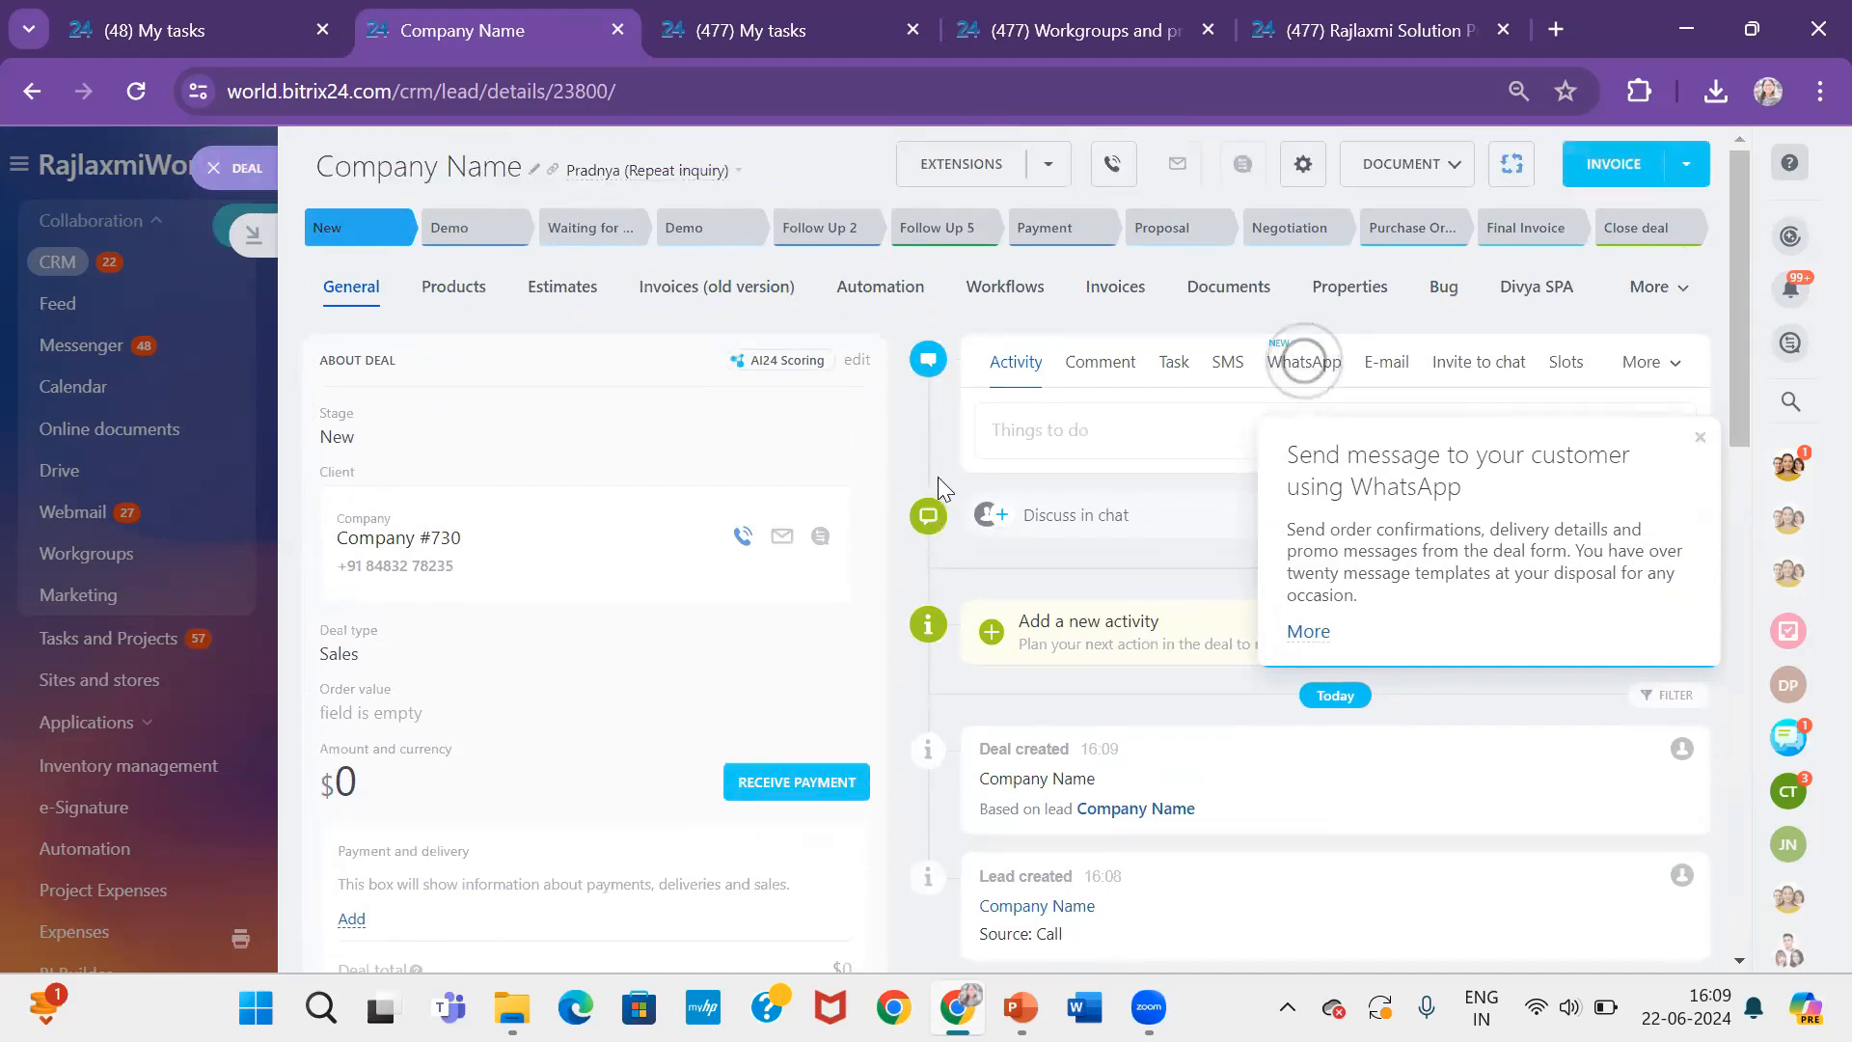
Add the existing product "aa" to the deal with a quantity of 2 and save the deal
{"action": "left_click", "coordinate": [478, 311]}
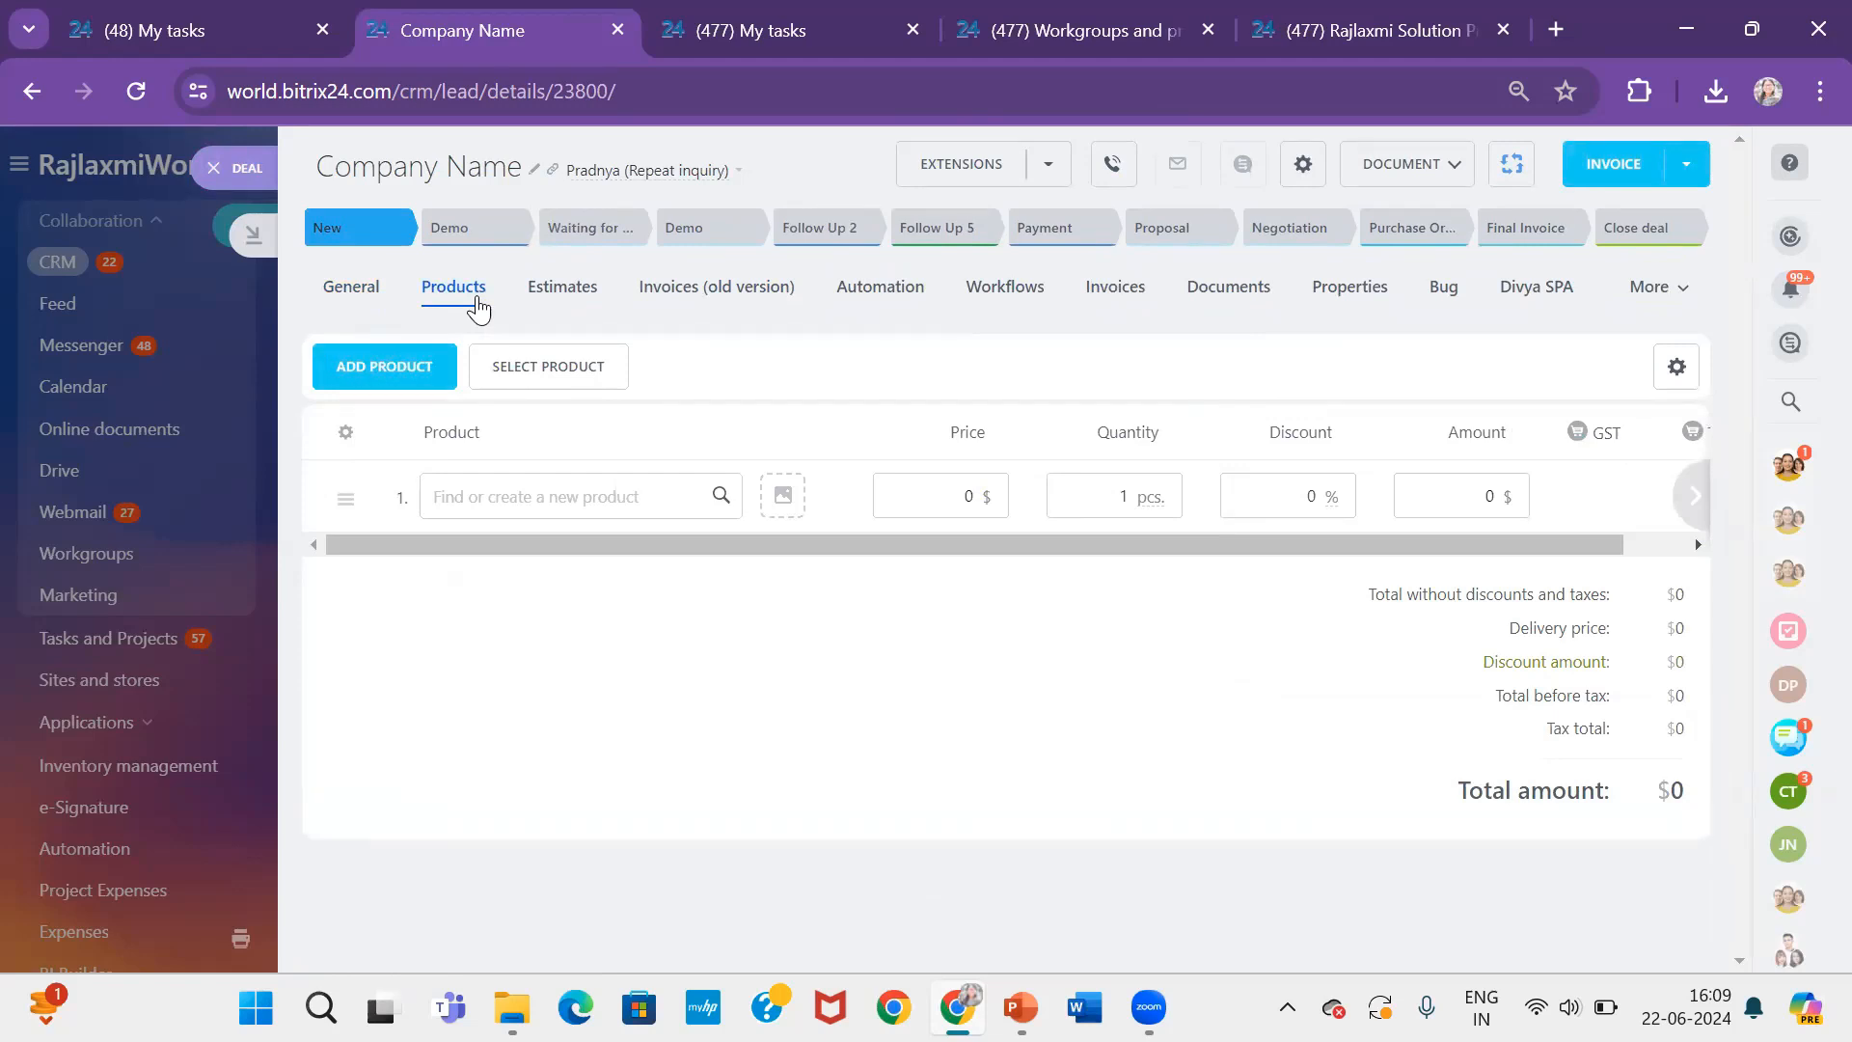
{"action": "left_click", "coordinate": [523, 498]}
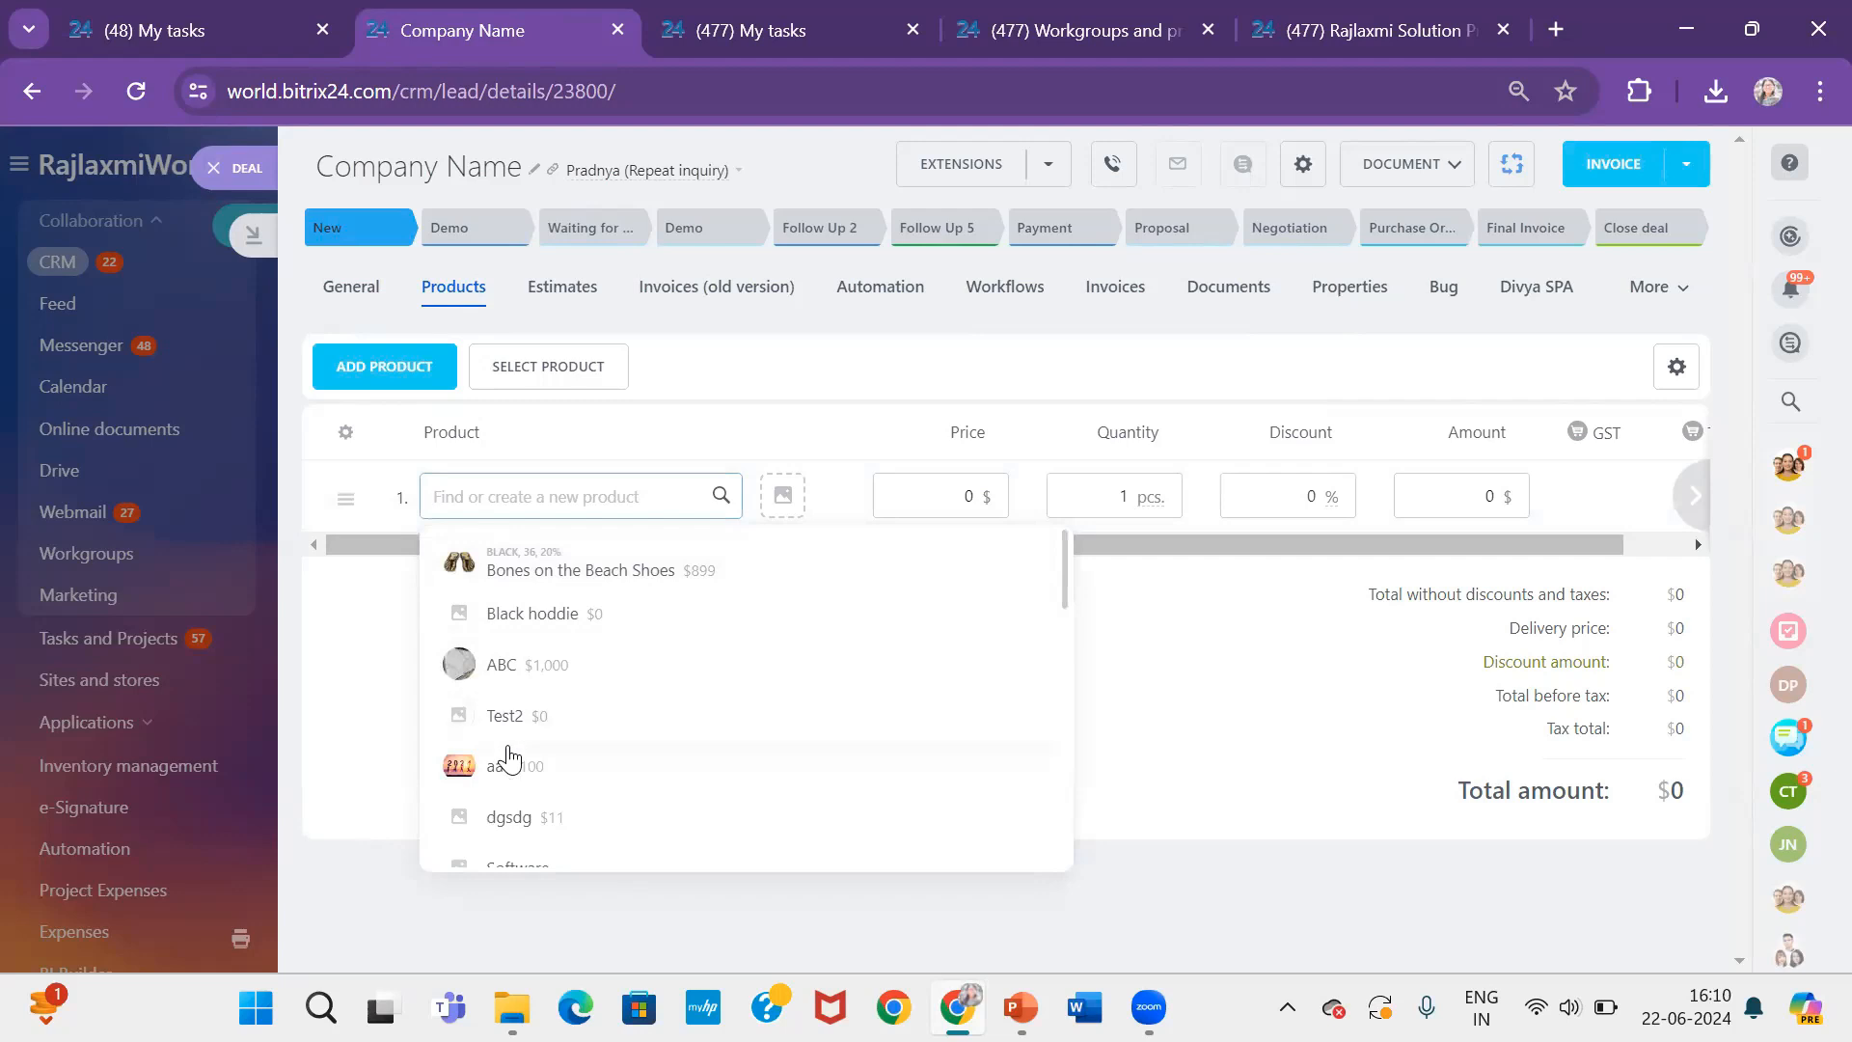
{"action": "left_click", "coordinate": [490, 784]}
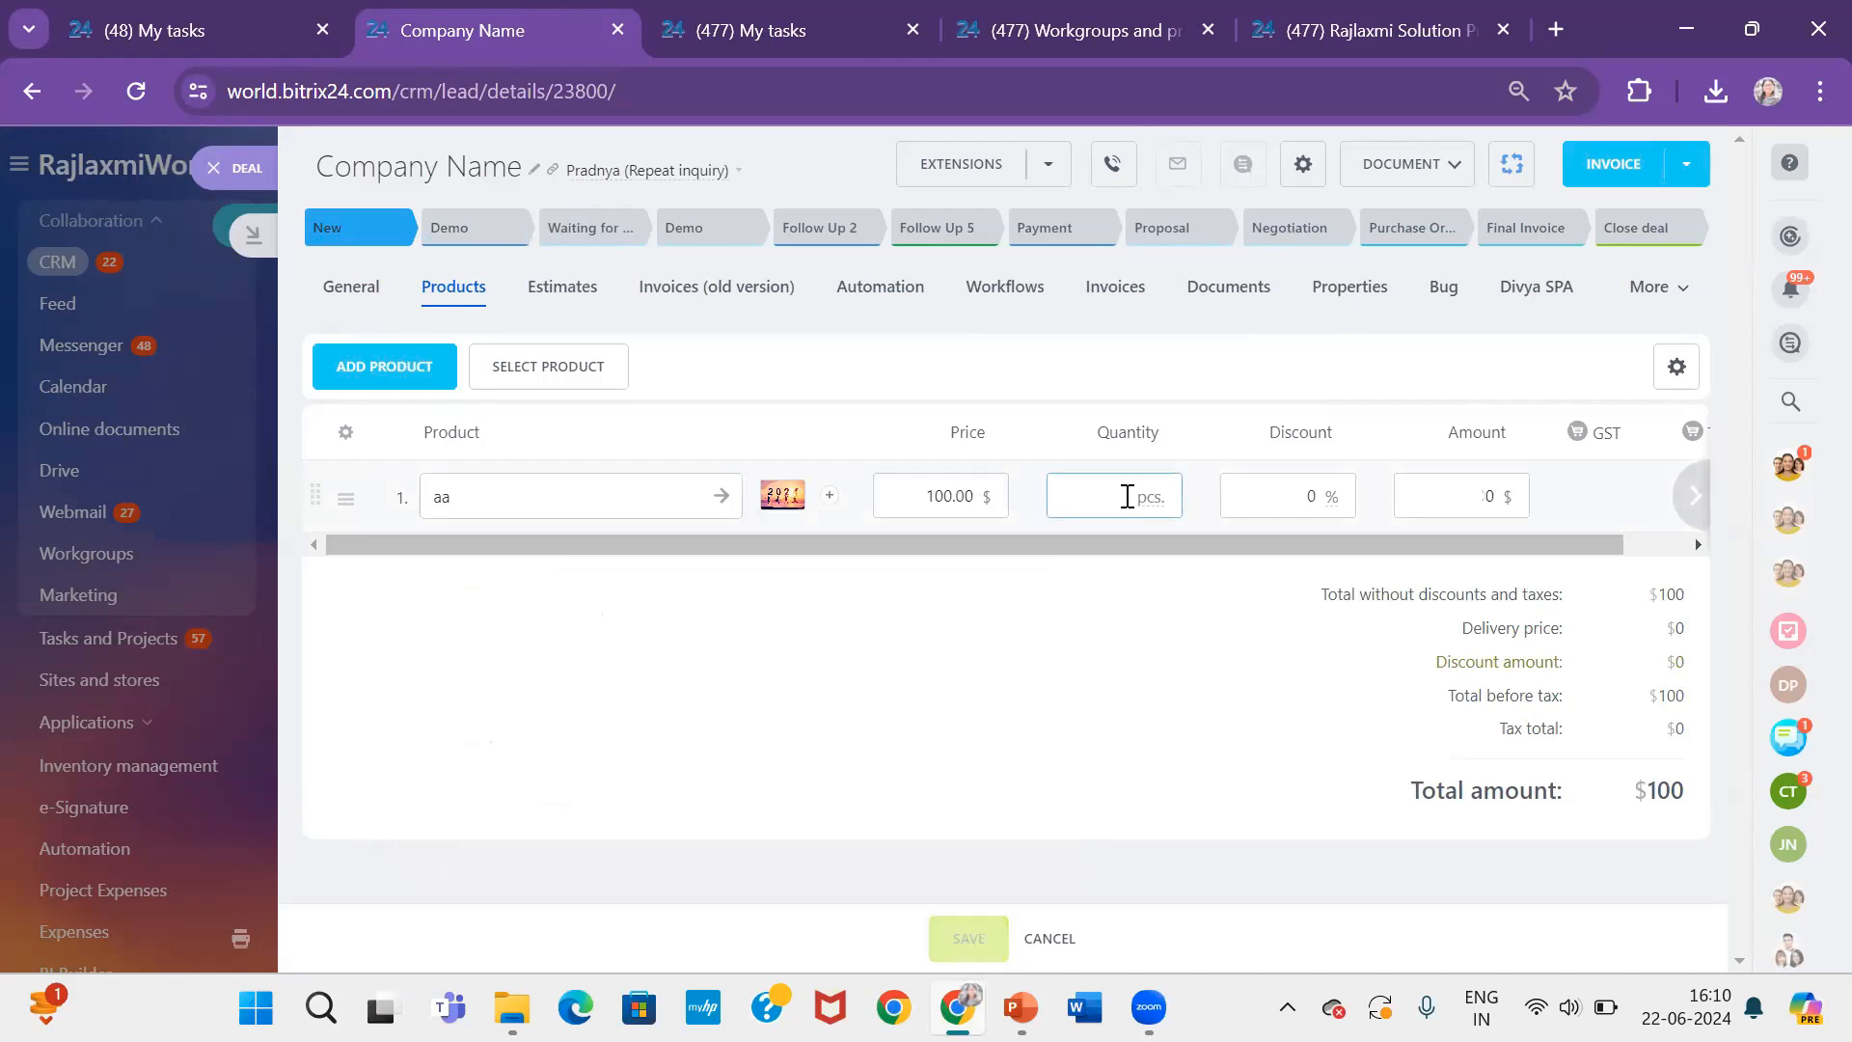
{"action": "left_click", "coordinate": [1278, 726]}
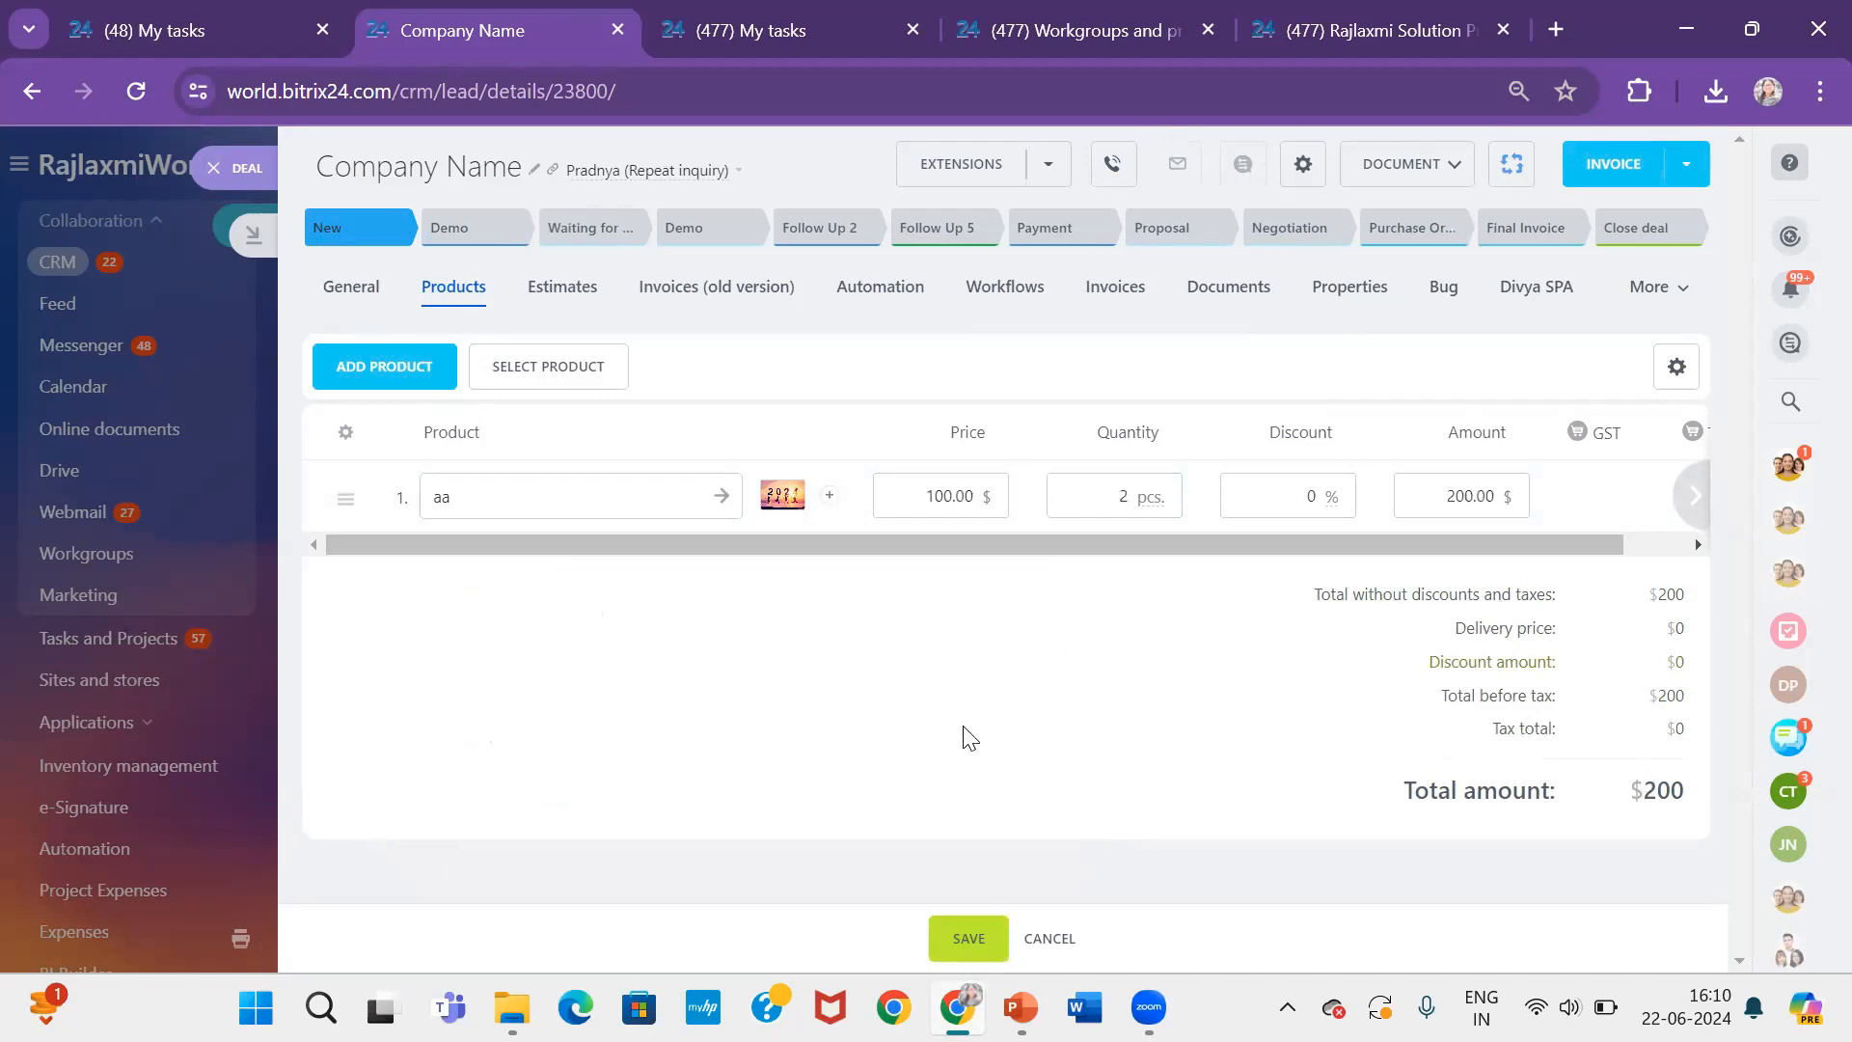
{"action": "left_click", "coordinate": [966, 941]}
Review the deal's general details, including its amount and the Products section
{"action": "left_click", "coordinate": [368, 301]}
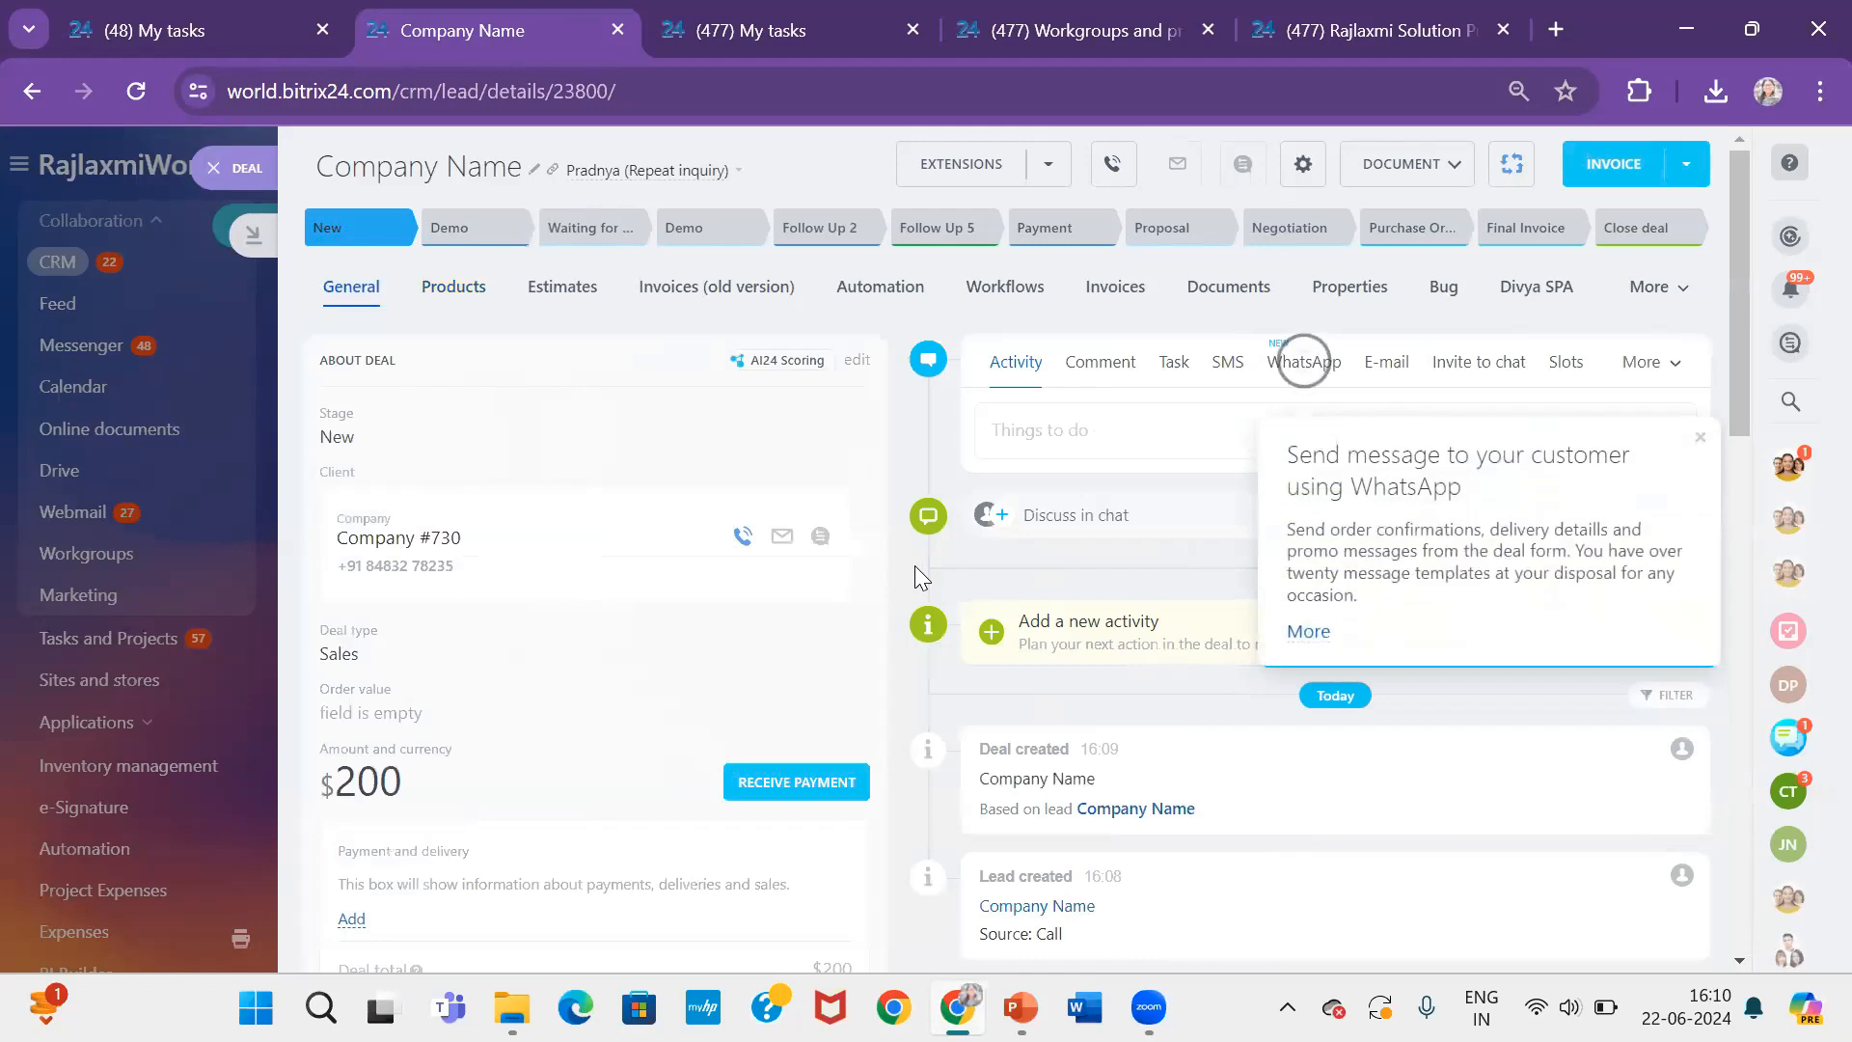
{"action": "scroll", "coordinate": [915, 566], "scroll_direction": "down", "scroll_amount": 10}
{"action": "scroll", "coordinate": [914, 565], "scroll_direction": "down", "scroll_amount": 2}
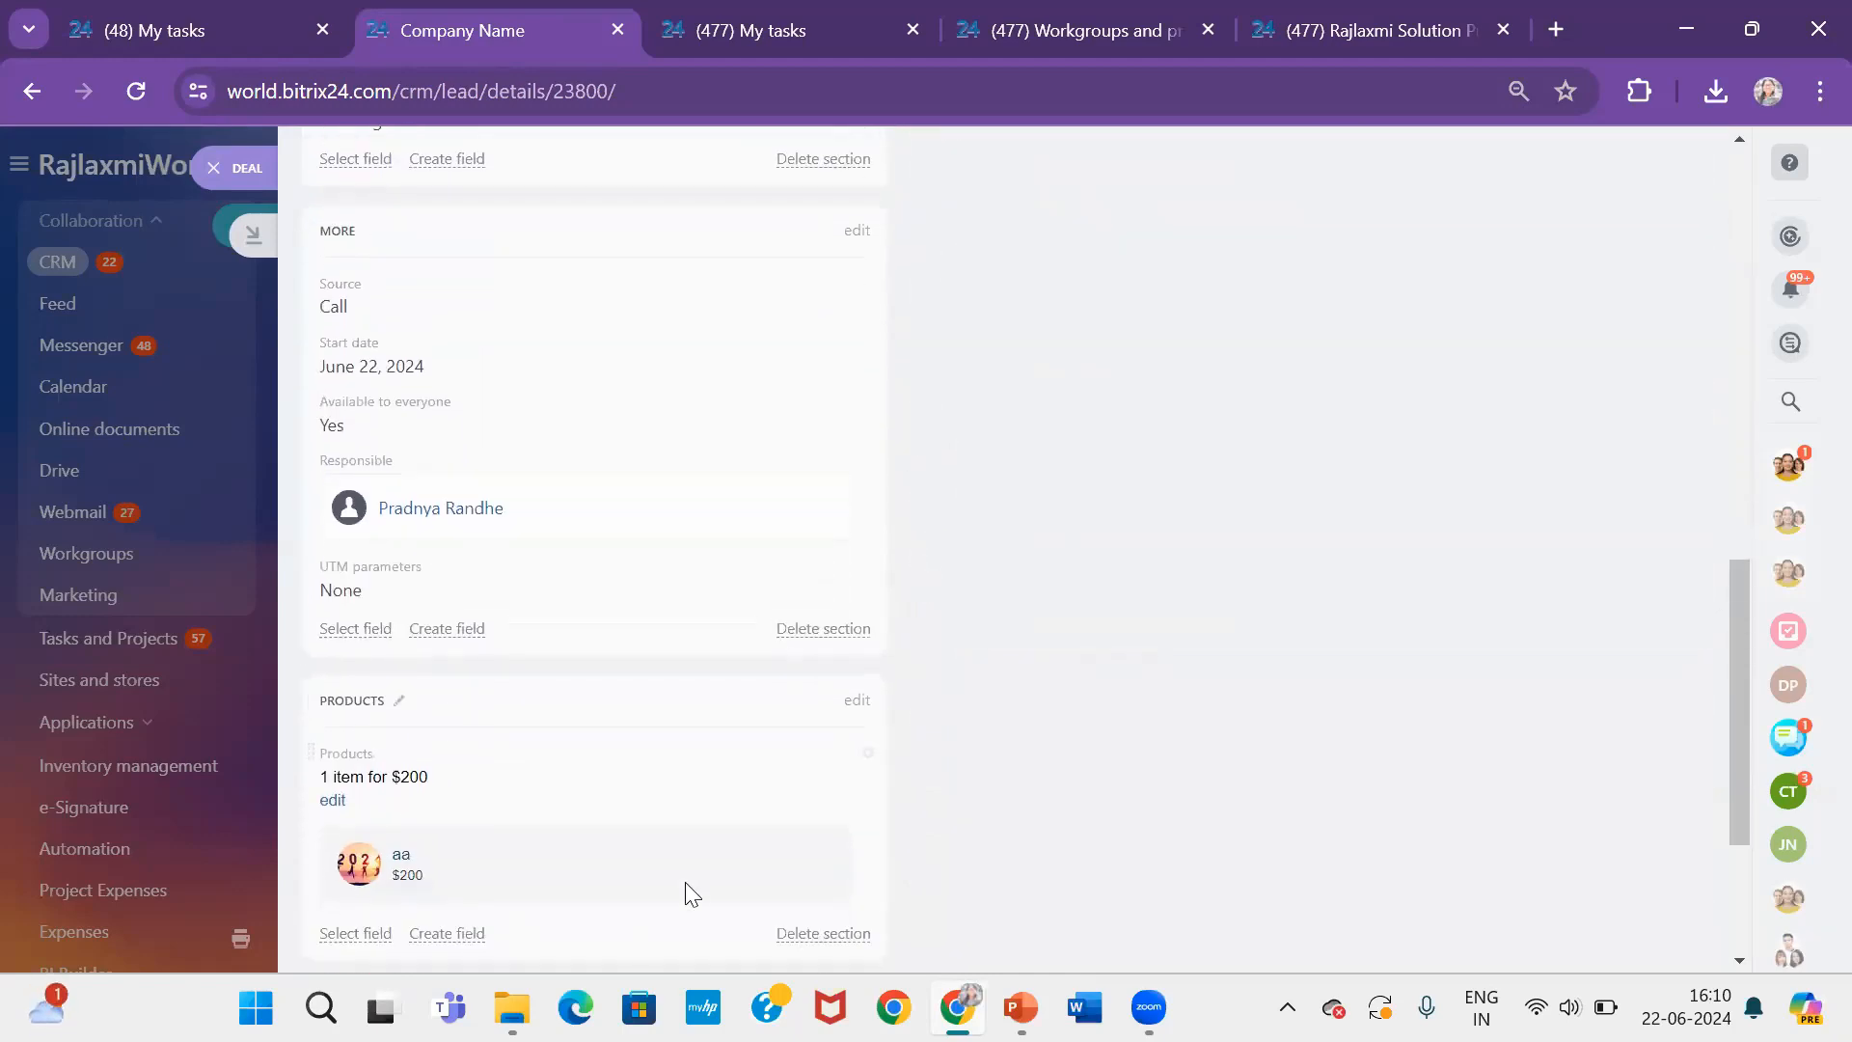
{"action": "scroll", "coordinate": [1071, 864], "scroll_direction": "up", "scroll_amount": 12}
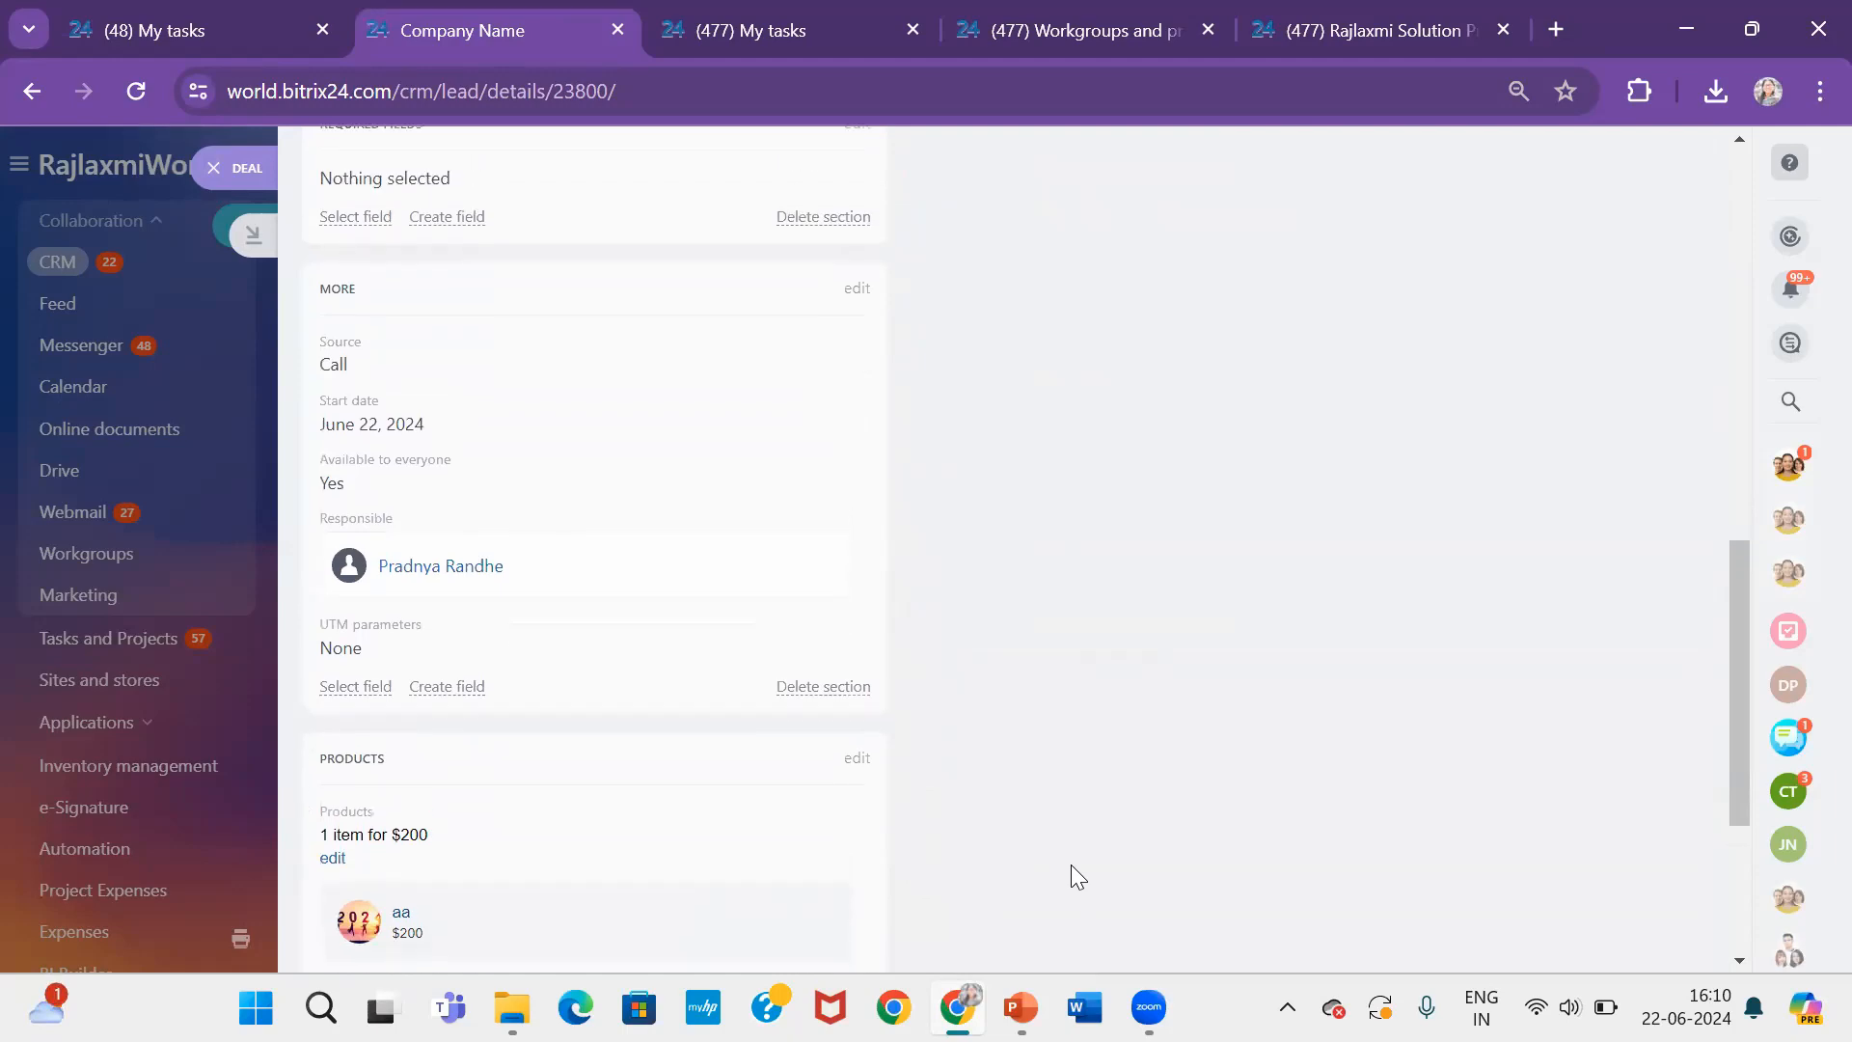
{"action": "scroll", "coordinate": [1071, 865], "scroll_direction": "up", "scroll_amount": 1}
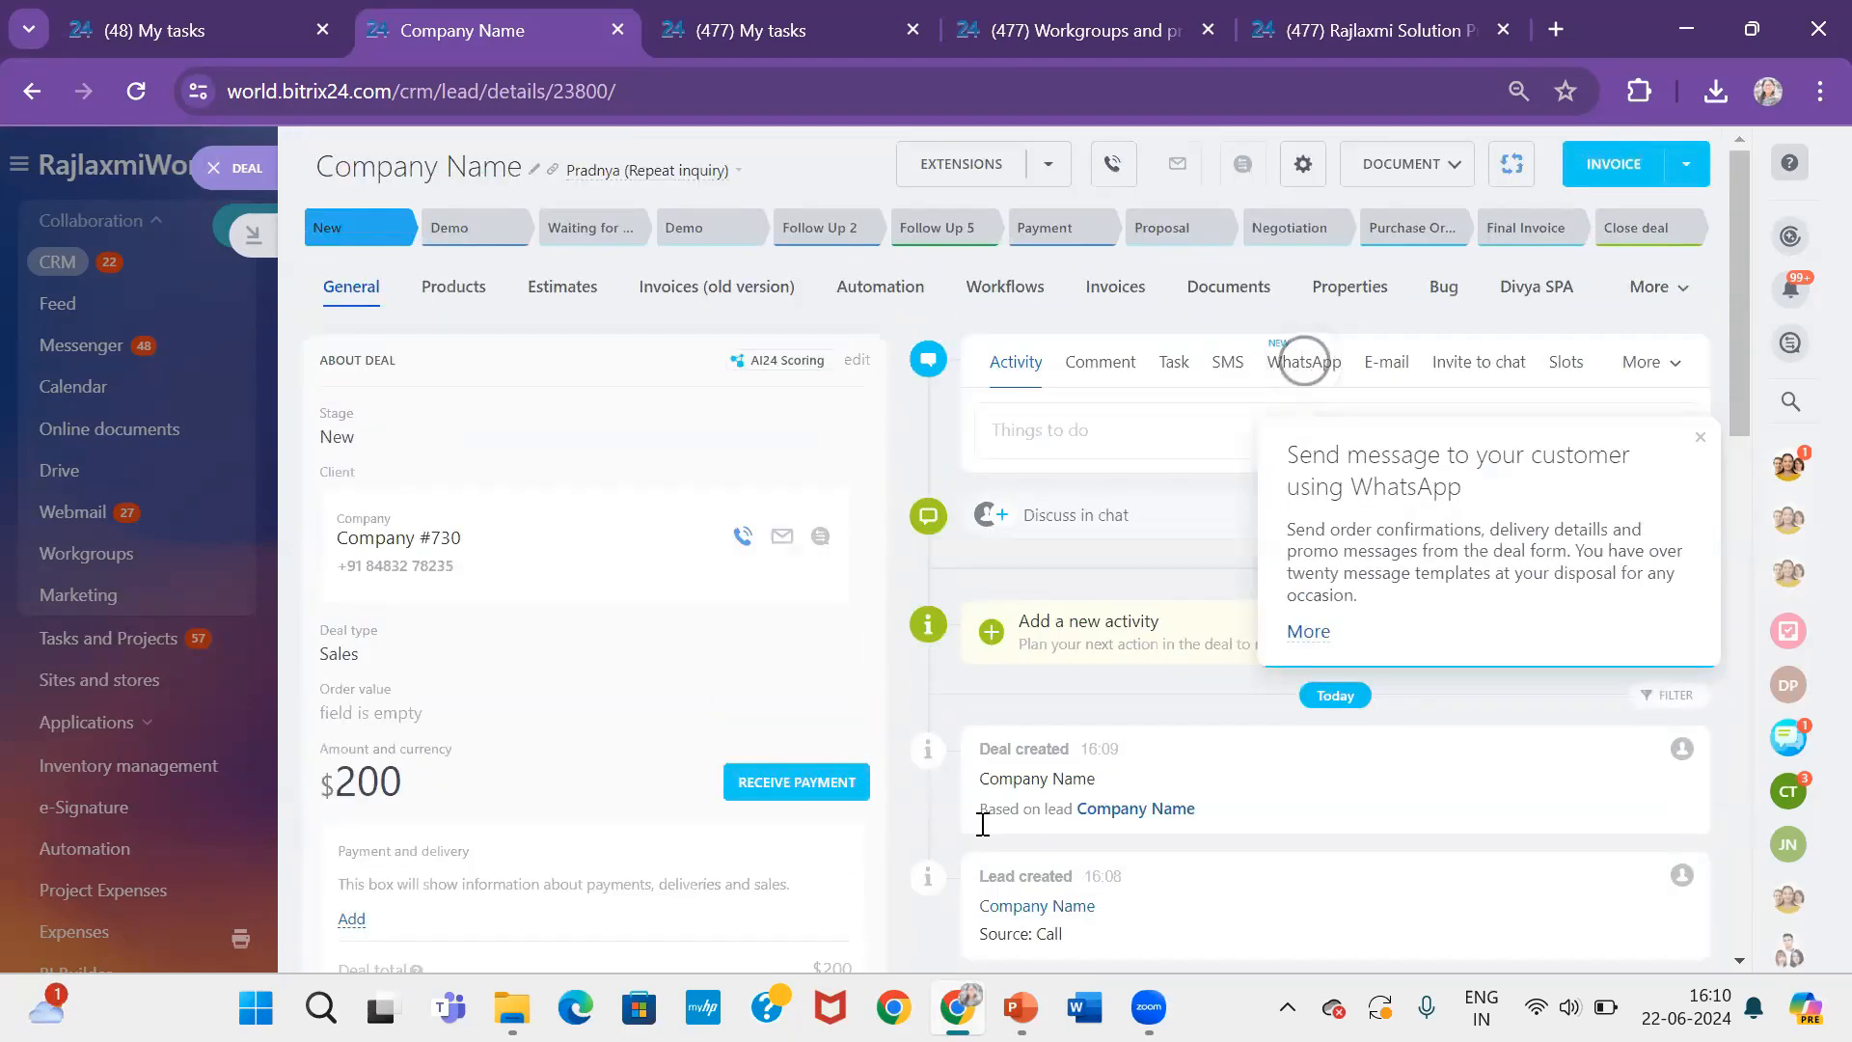
Create an estimate linked to the deal, save it and check its general details
{"action": "left_click", "coordinate": [569, 290]}
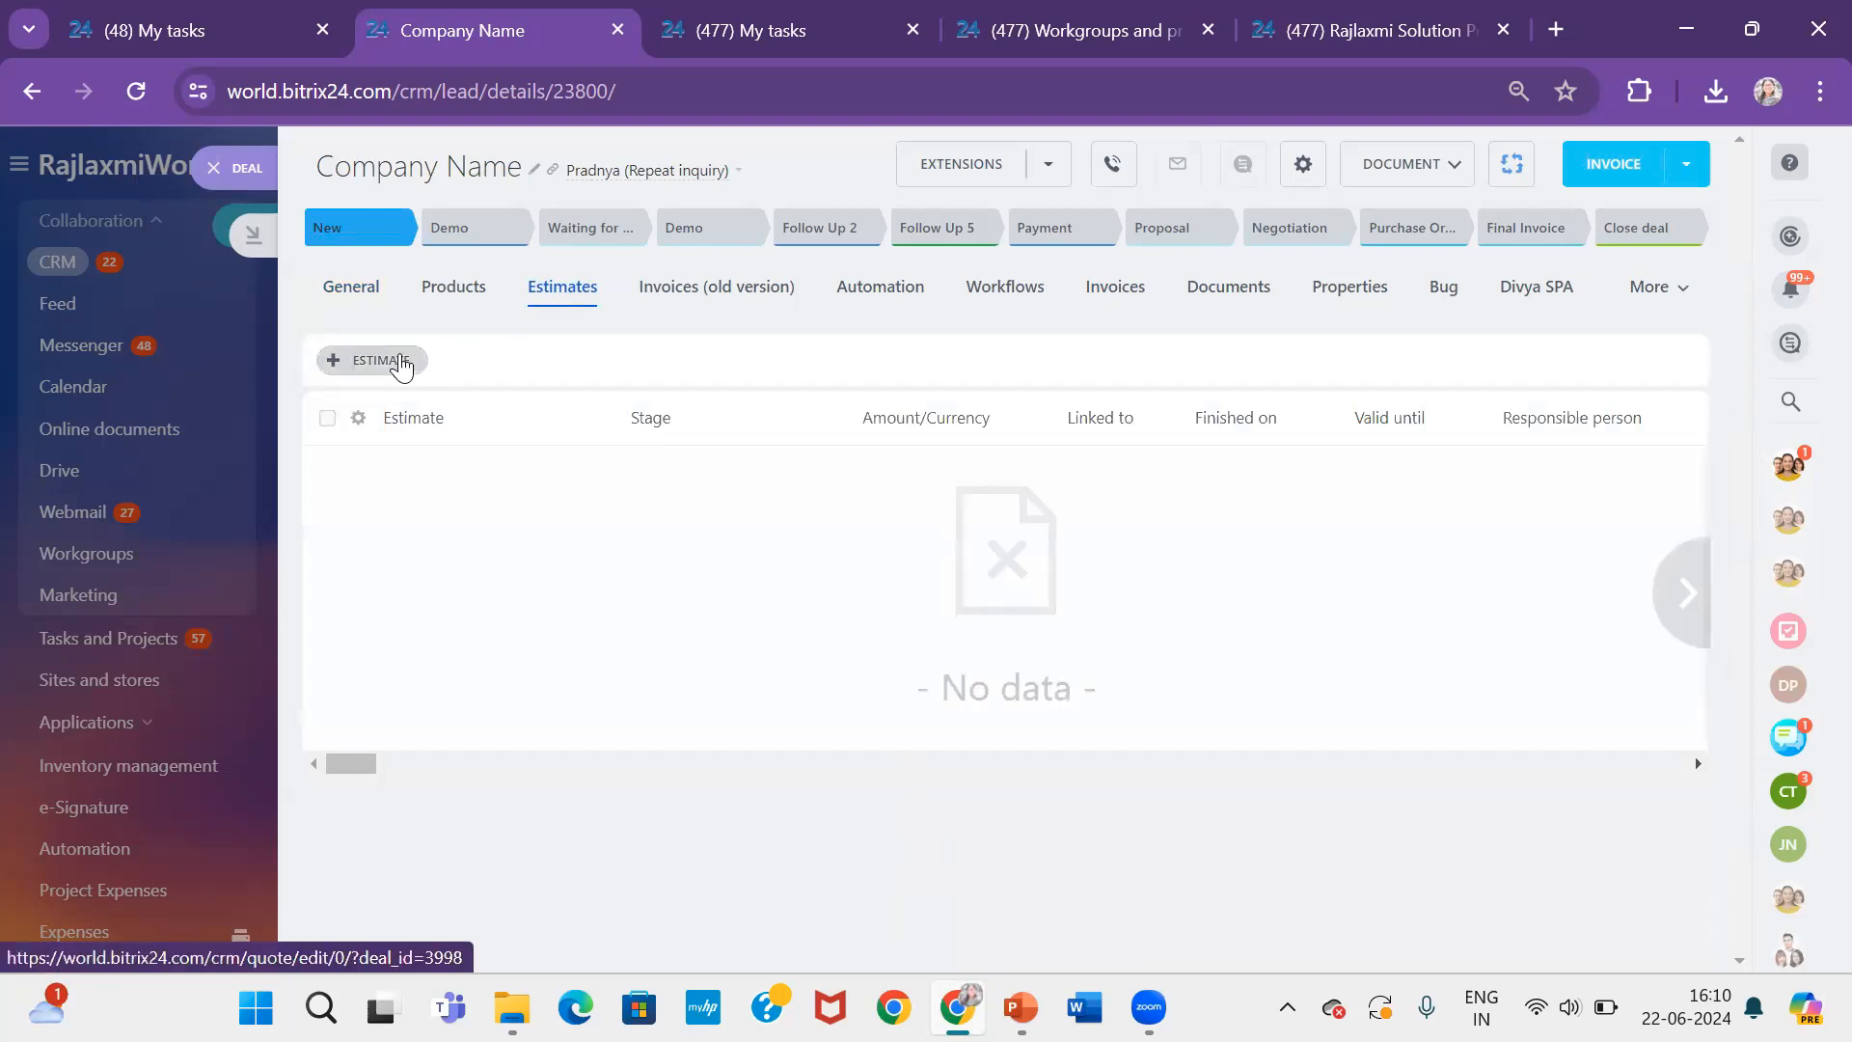
{"action": "left_click", "coordinate": [402, 365]}
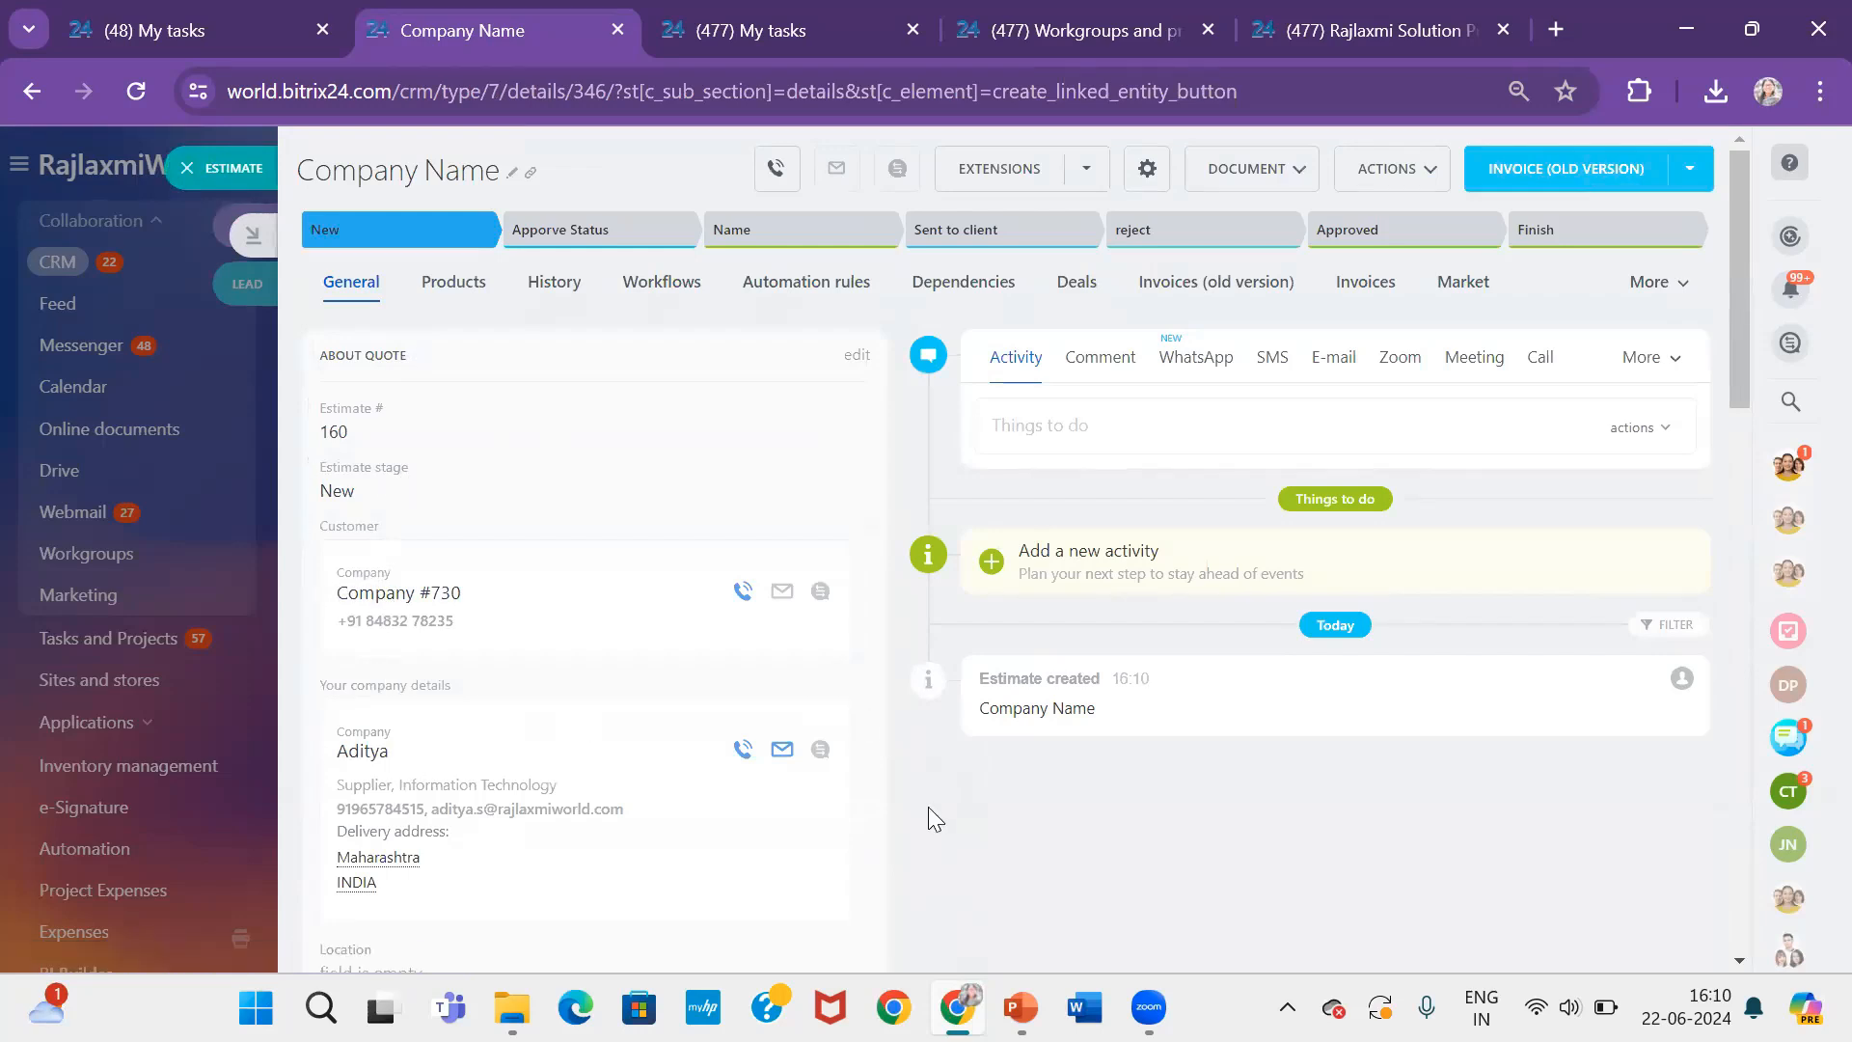
{"action": "scroll", "coordinate": [929, 809], "scroll_direction": "down", "scroll_amount": 1}
{"action": "scroll", "coordinate": [928, 808], "scroll_direction": "down", "scroll_amount": 3}
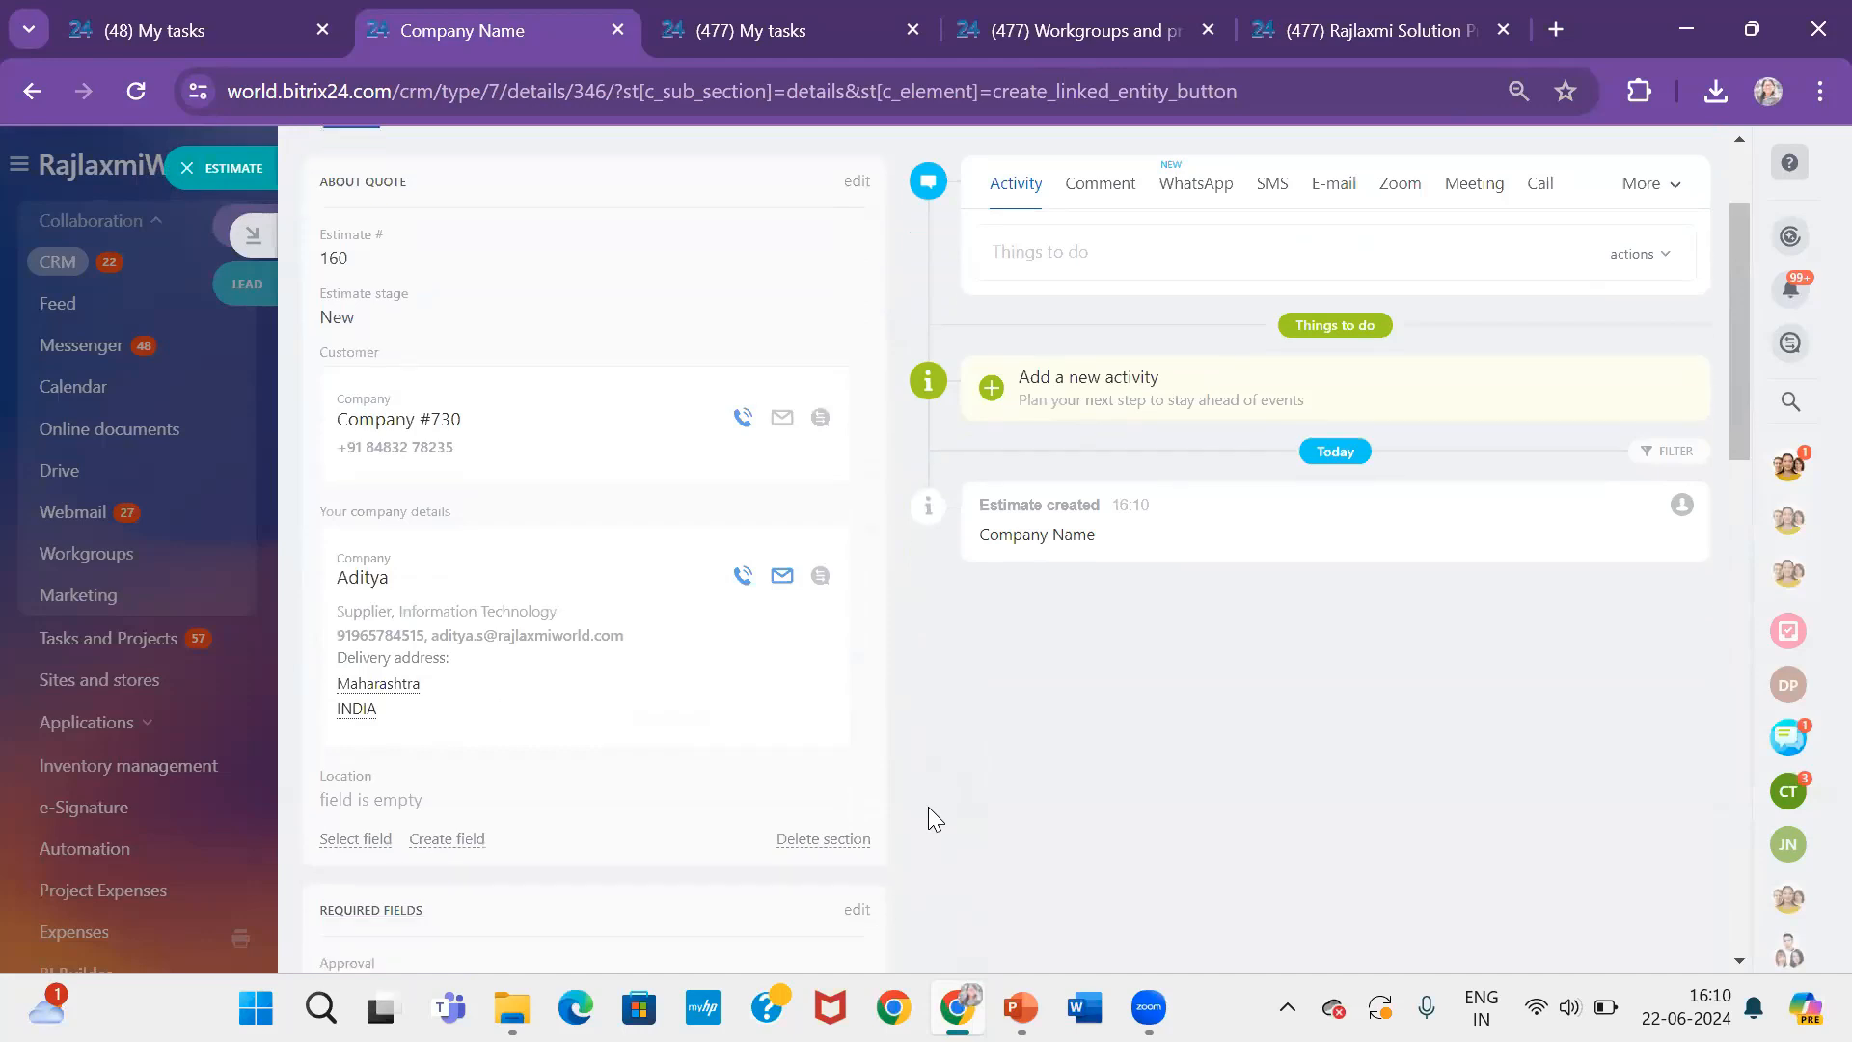
{"action": "scroll", "coordinate": [928, 807], "scroll_direction": "up", "scroll_amount": 3}
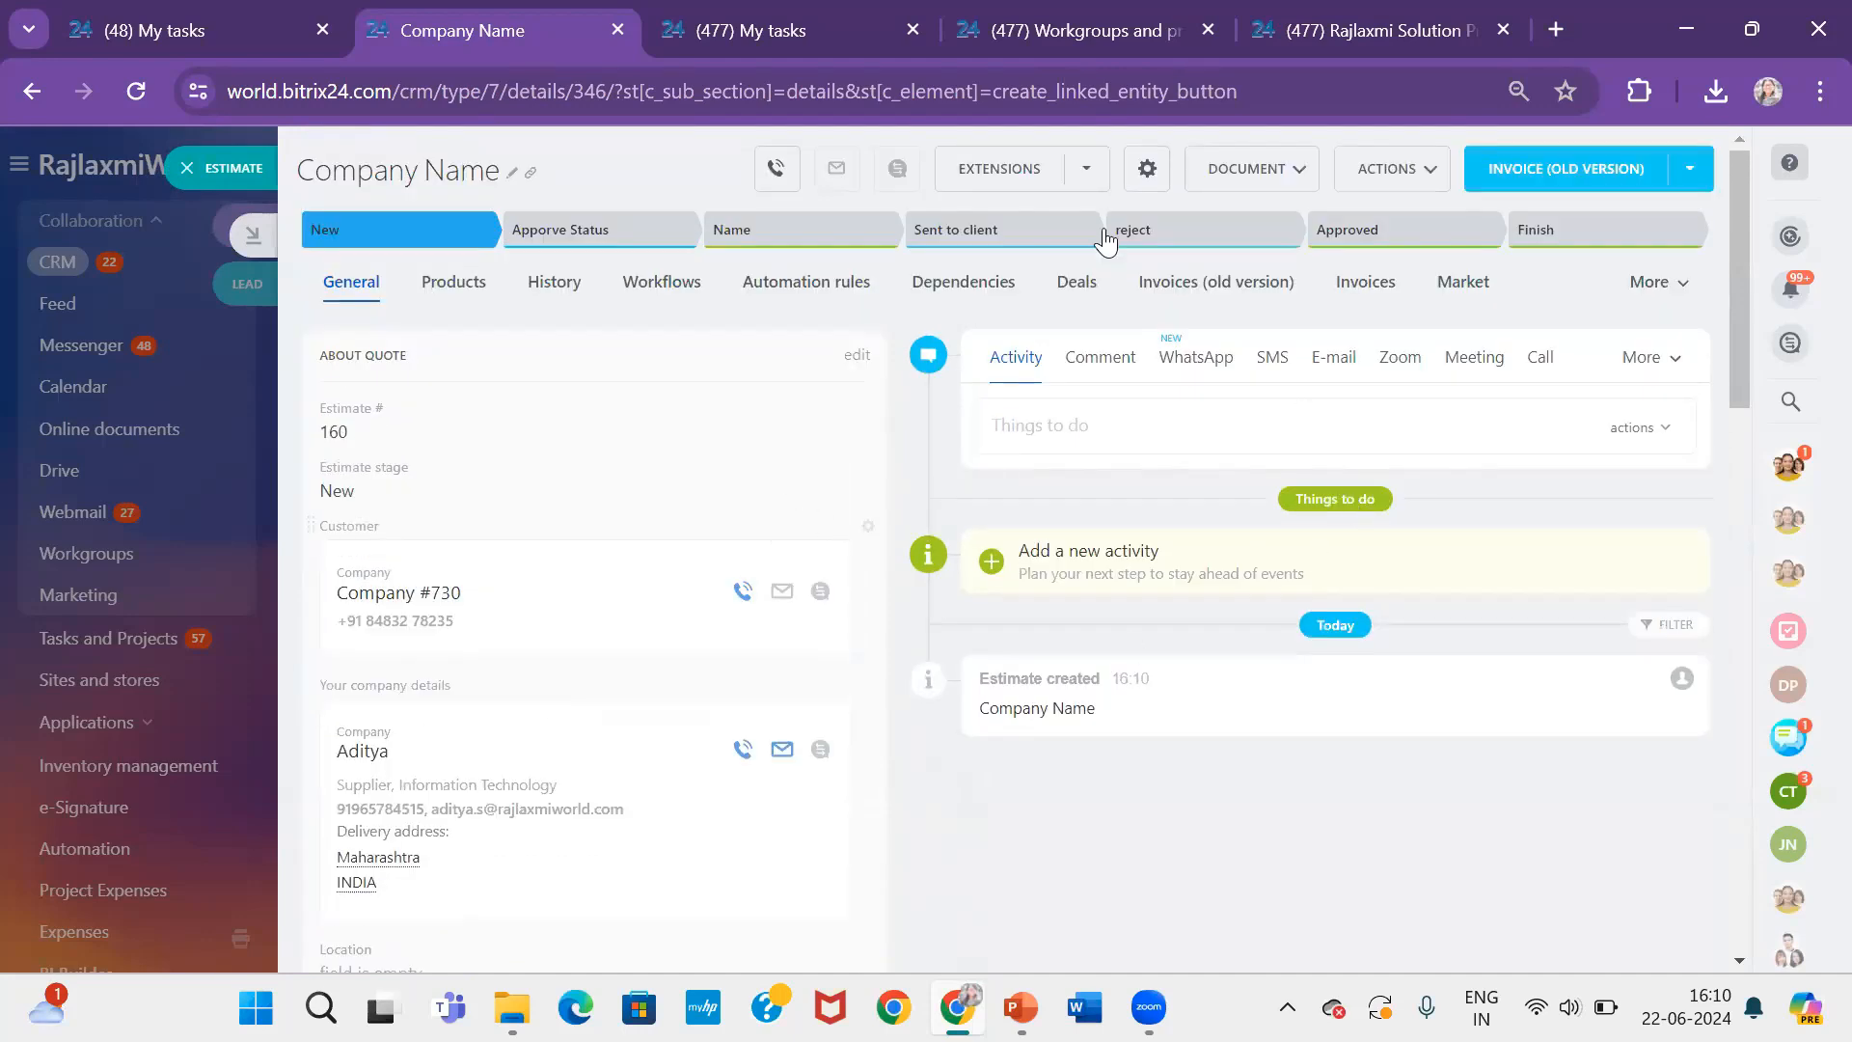
Generate a document for the estimate from the Quote (UK) template and close its preview
{"action": "left_click", "coordinate": [1300, 180]}
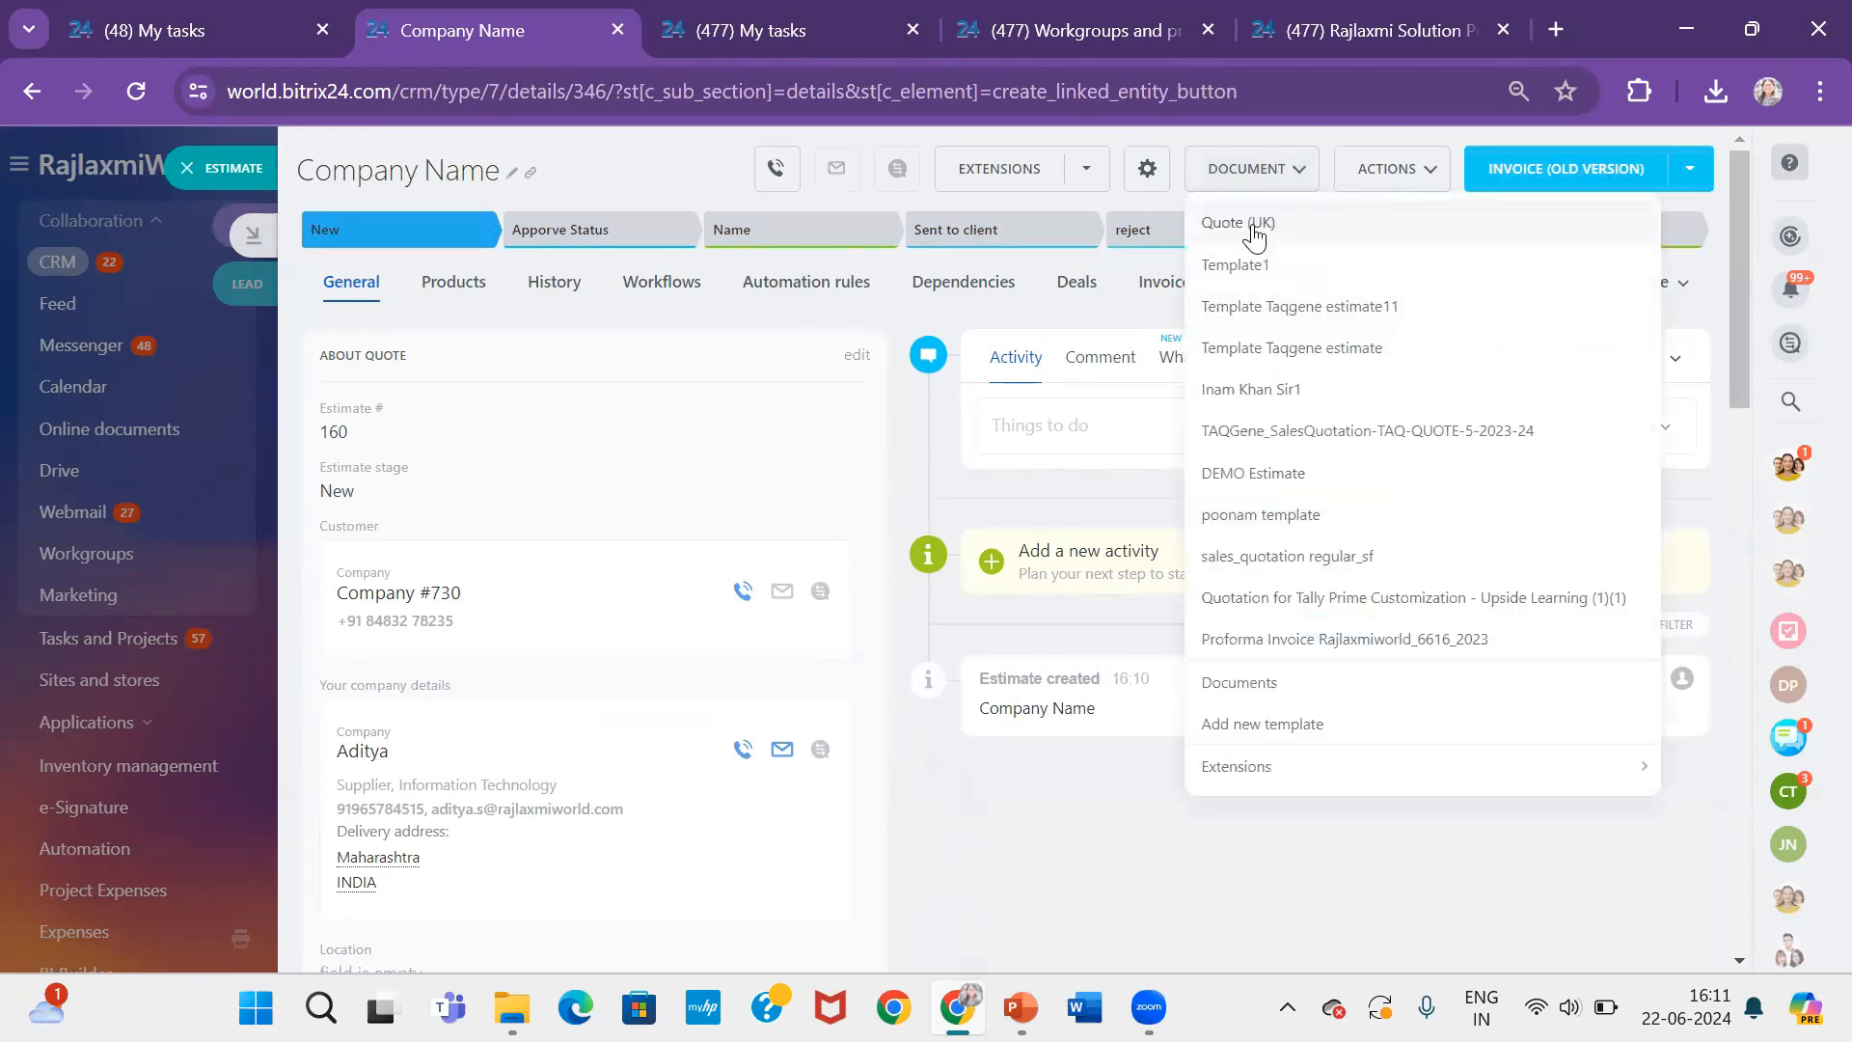
{"action": "left_click", "coordinate": [1254, 231]}
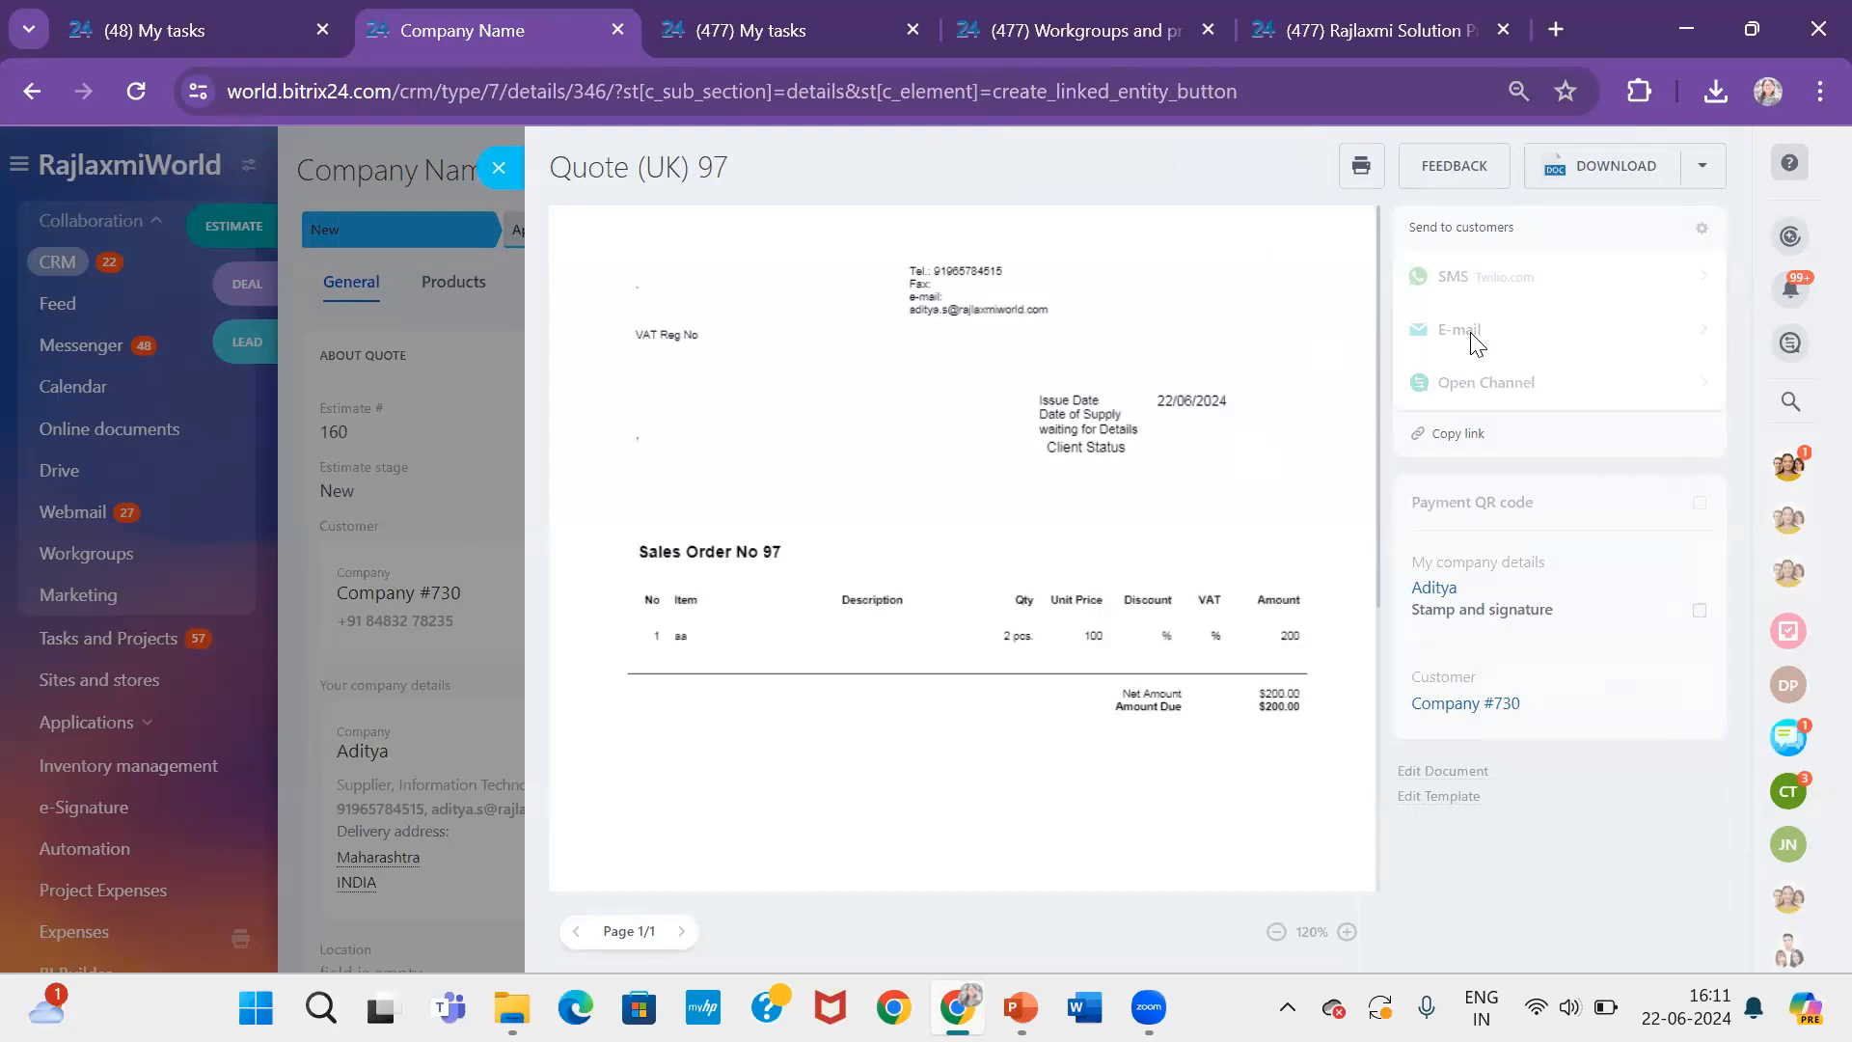
{"action": "left_click", "coordinate": [499, 168]}
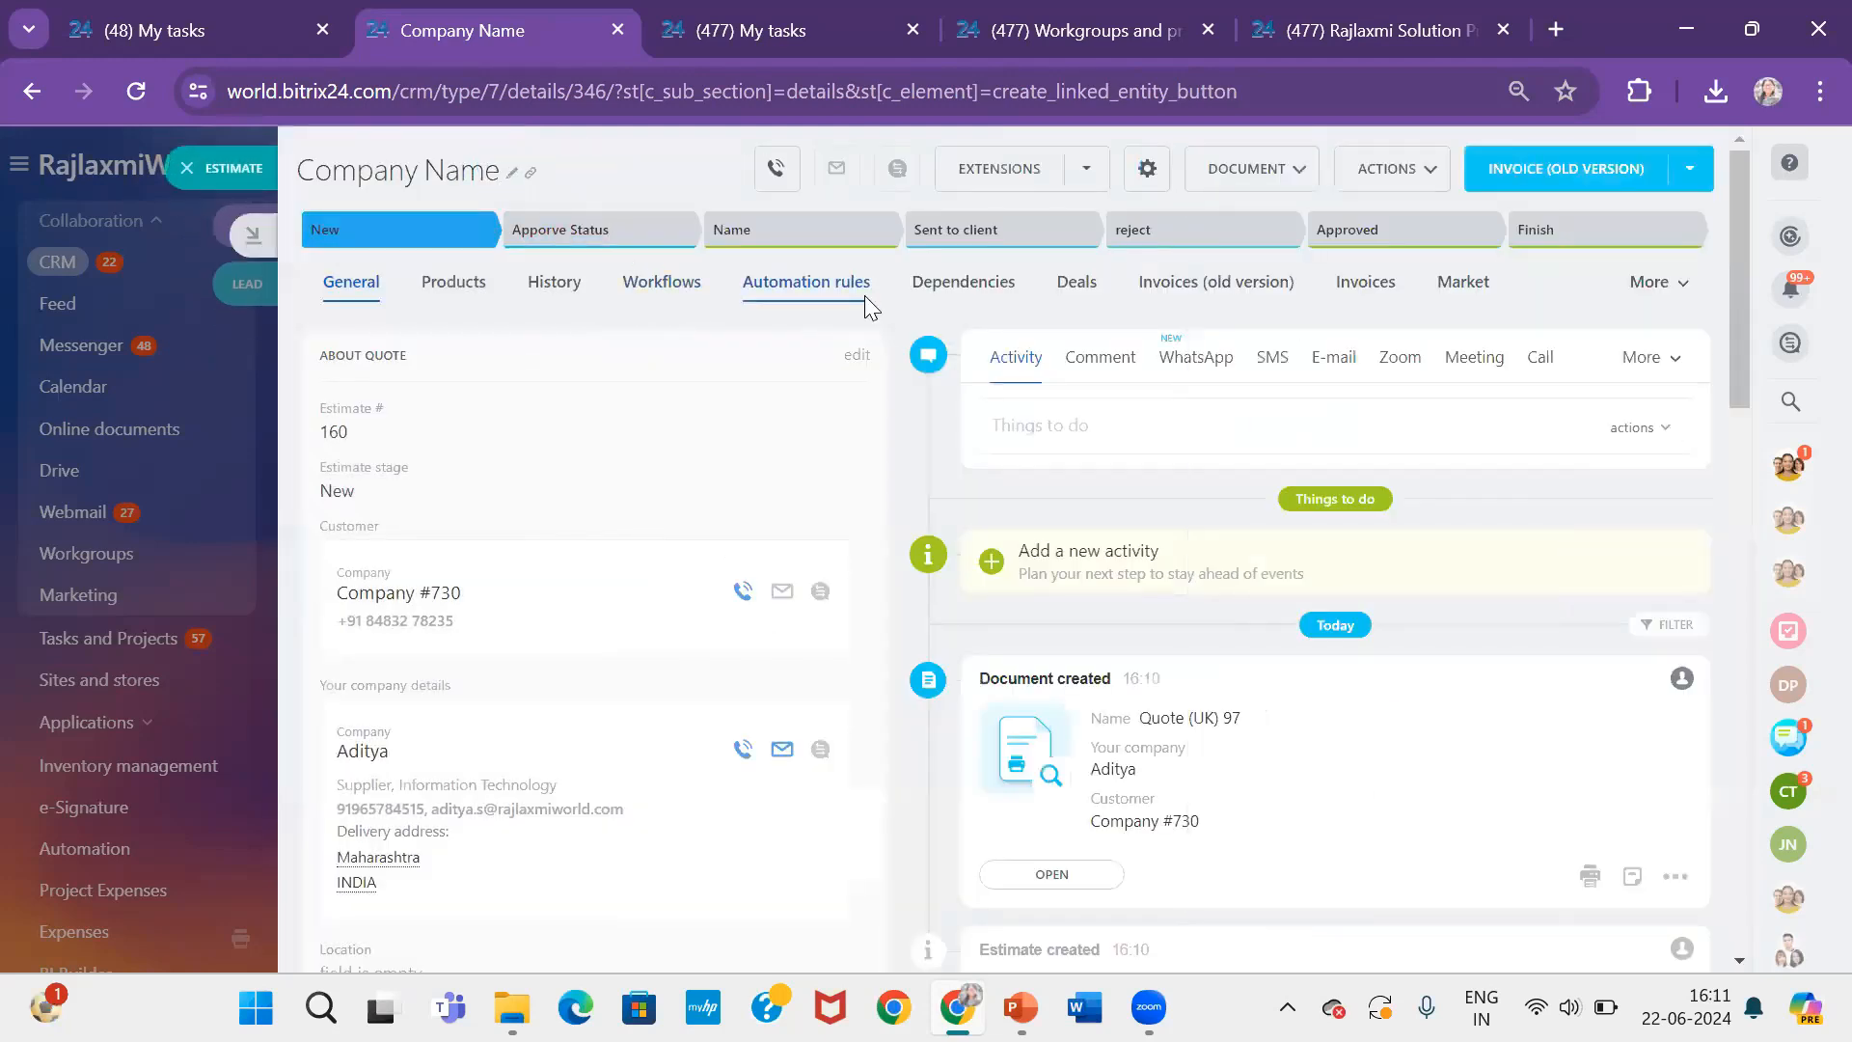
Return to the deal, create and save a linked invoice, and check the invoice's general details
{"action": "left_click", "coordinate": [1348, 289]}
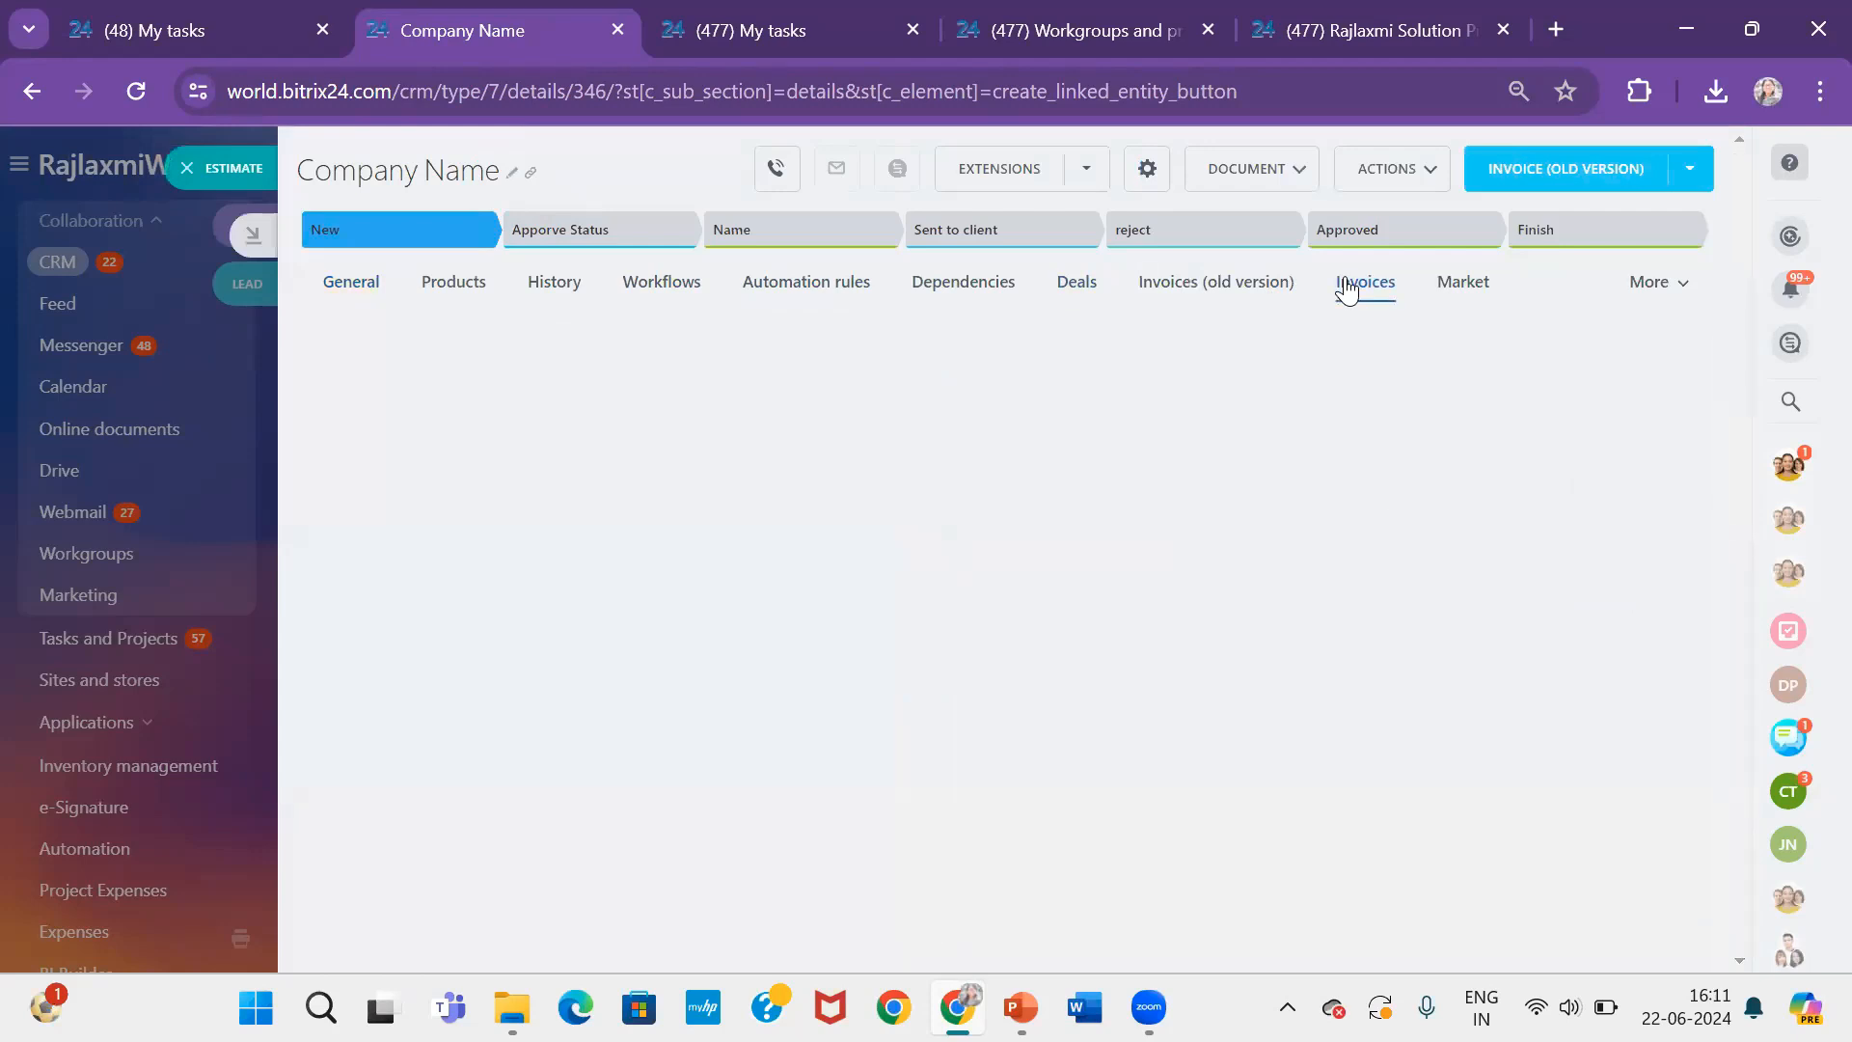
{"action": "left_click", "coordinate": [211, 181]}
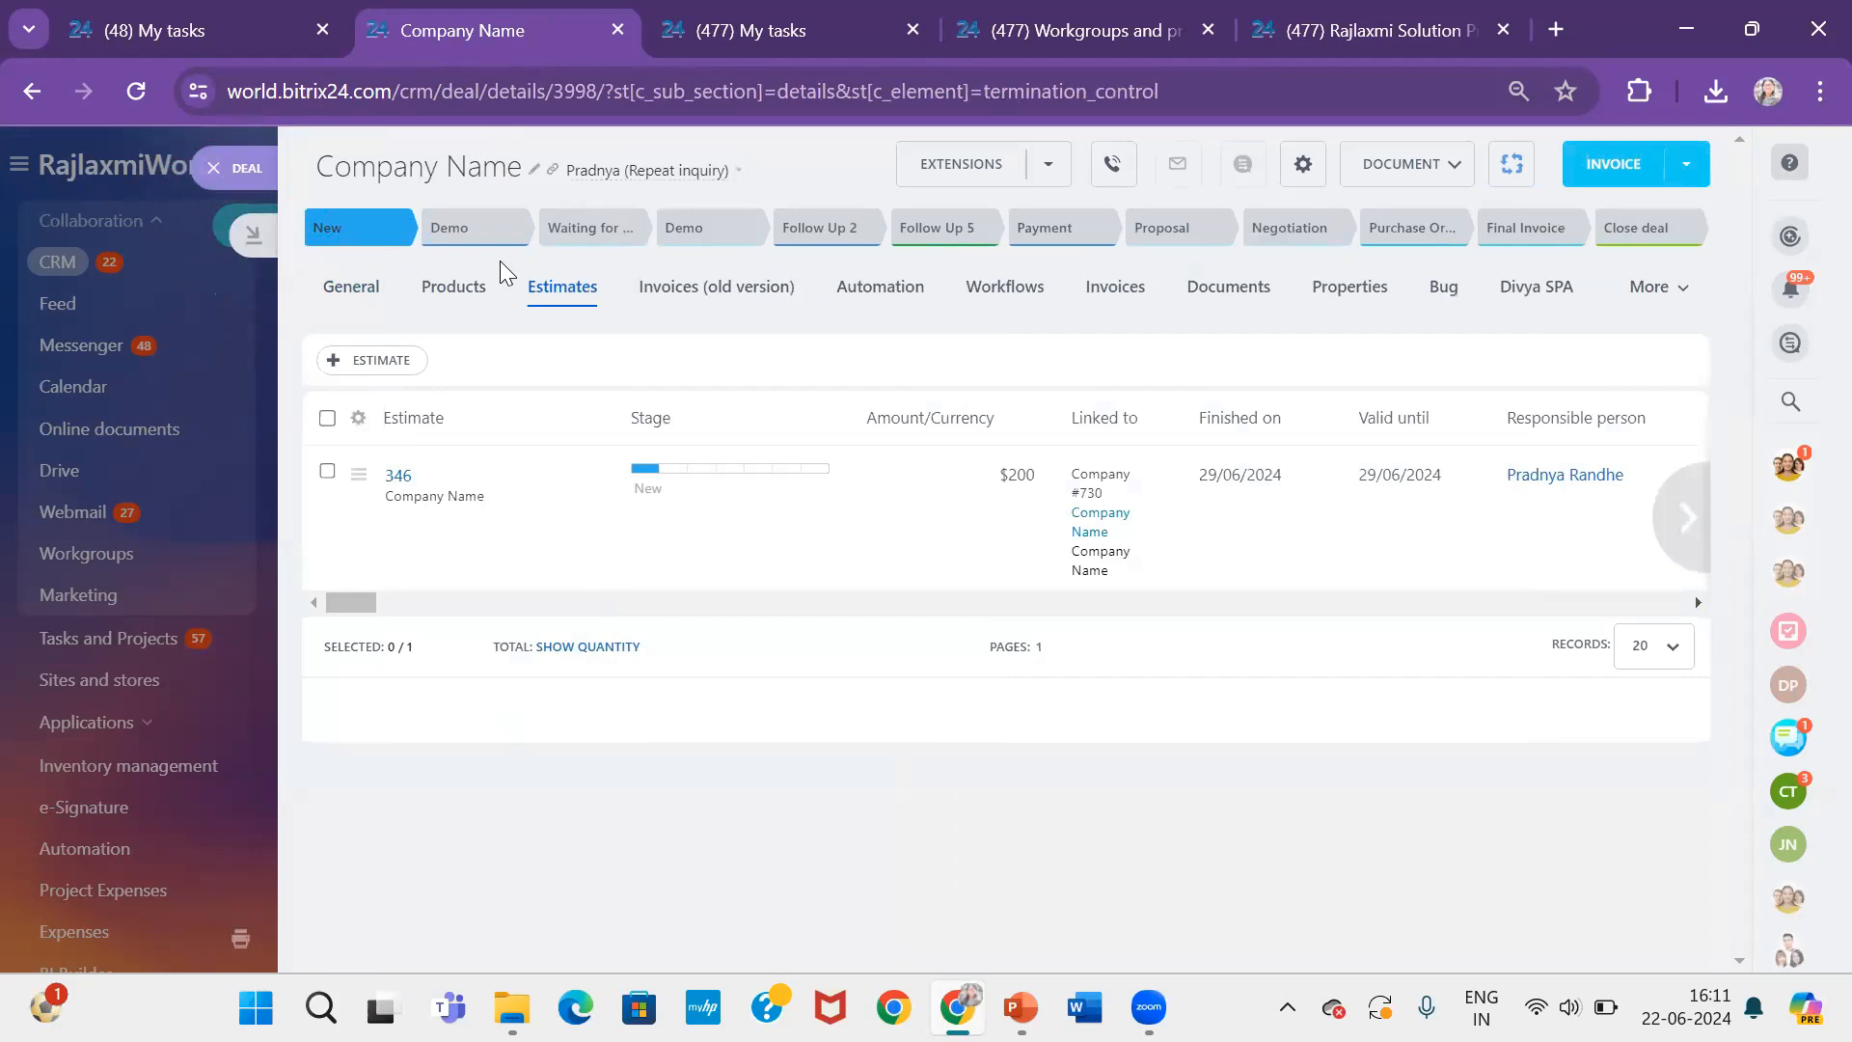
{"action": "left_click", "coordinate": [1103, 305]}
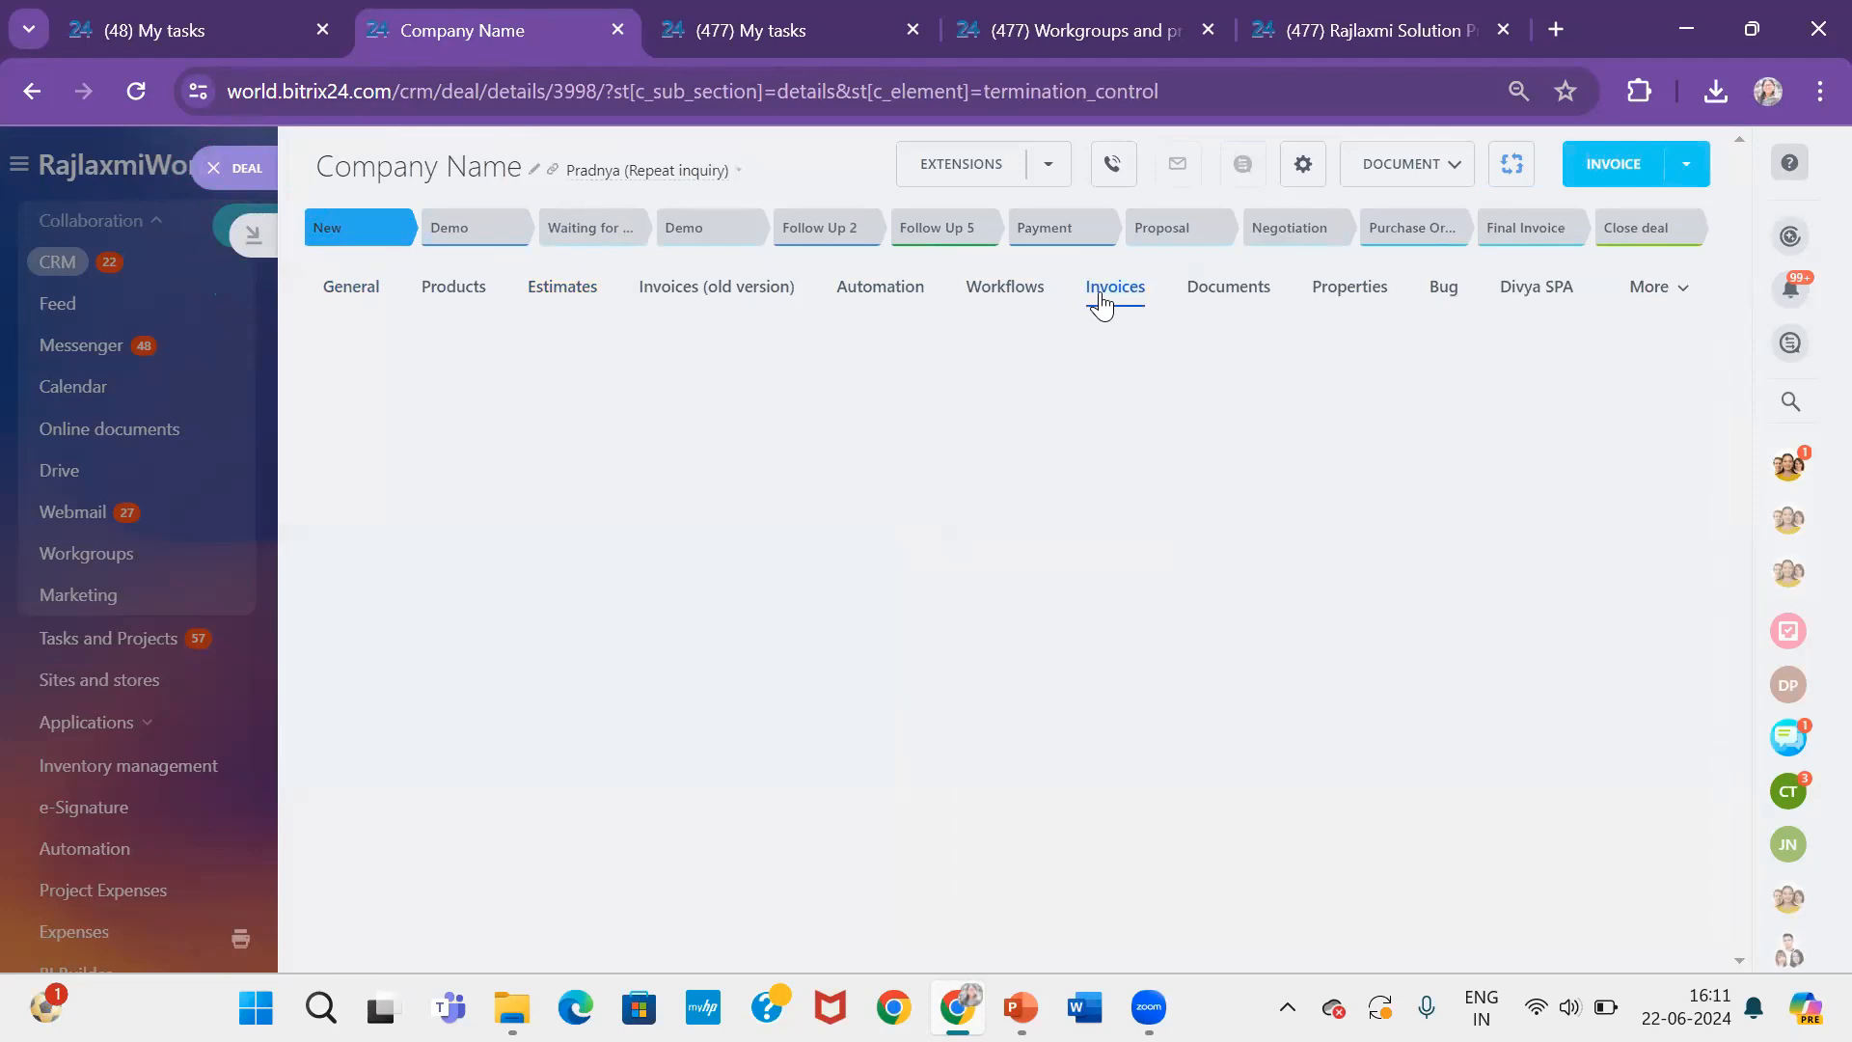
{"action": "left_click", "coordinate": [395, 372]}
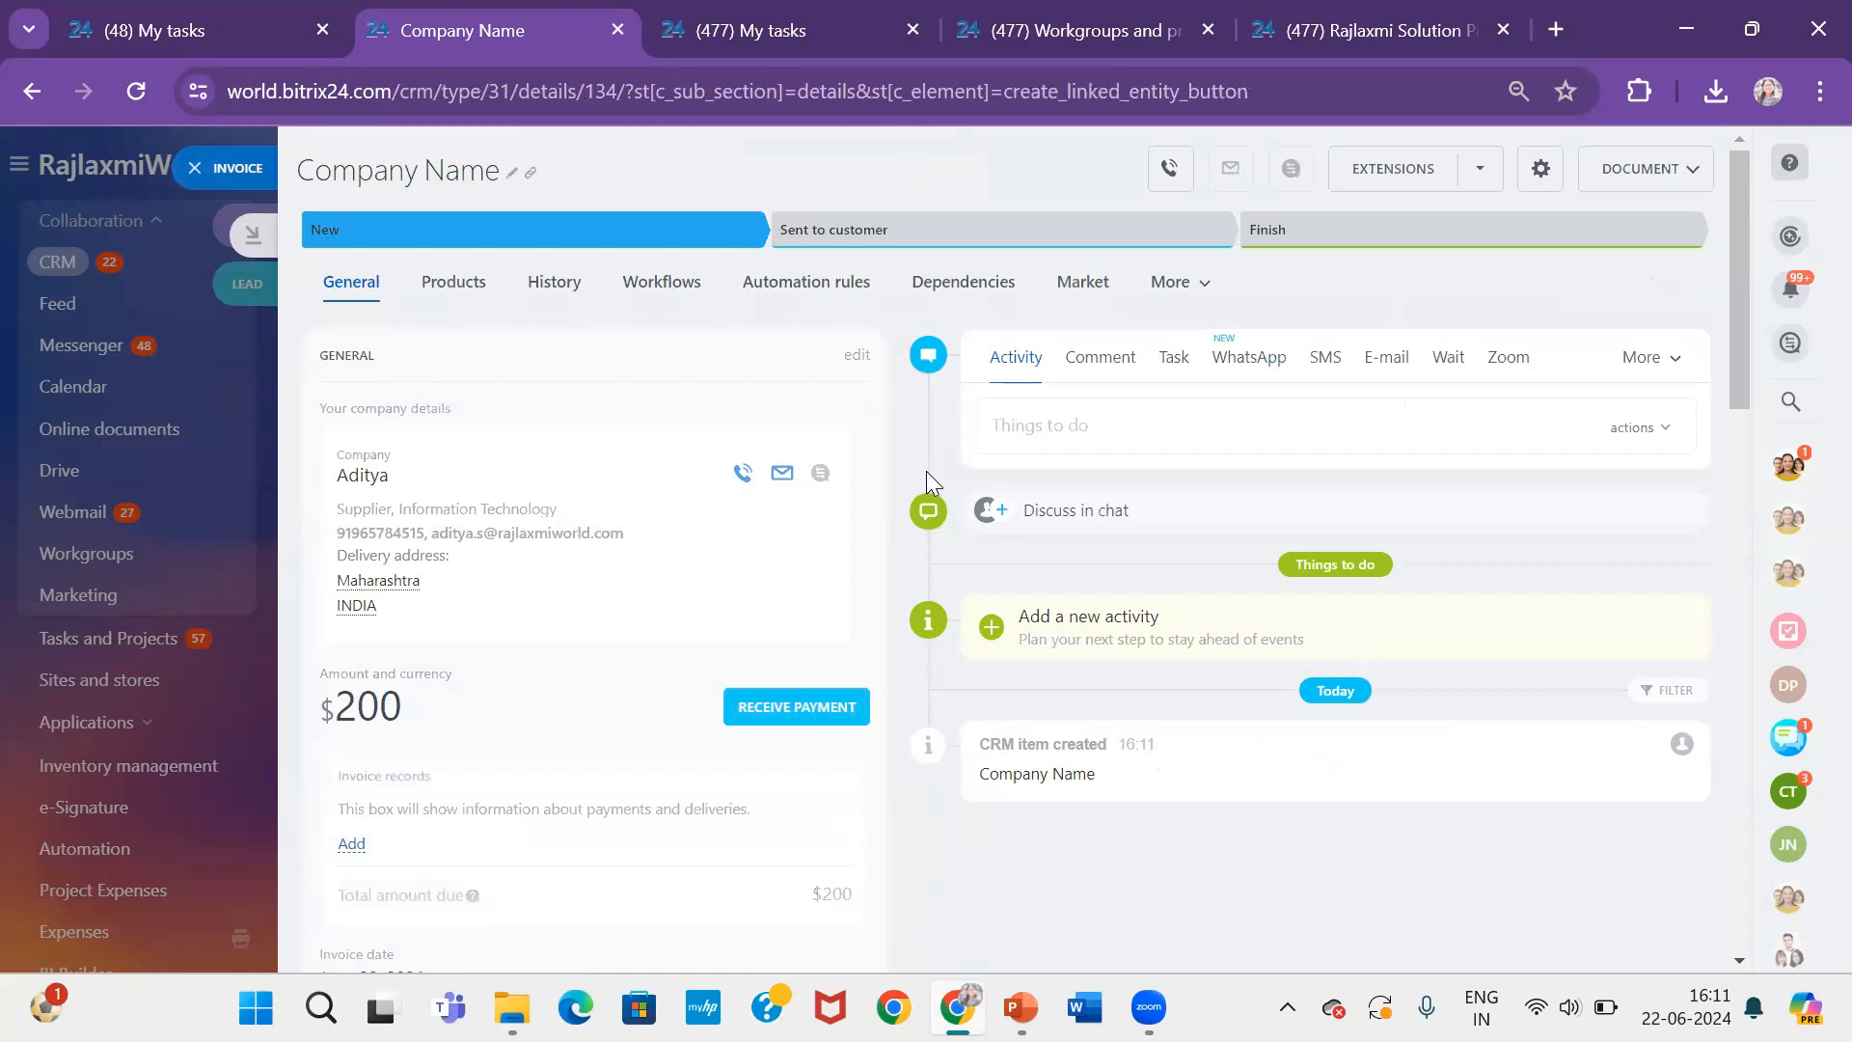
{"action": "scroll", "coordinate": [927, 477], "scroll_direction": "down", "scroll_amount": 1}
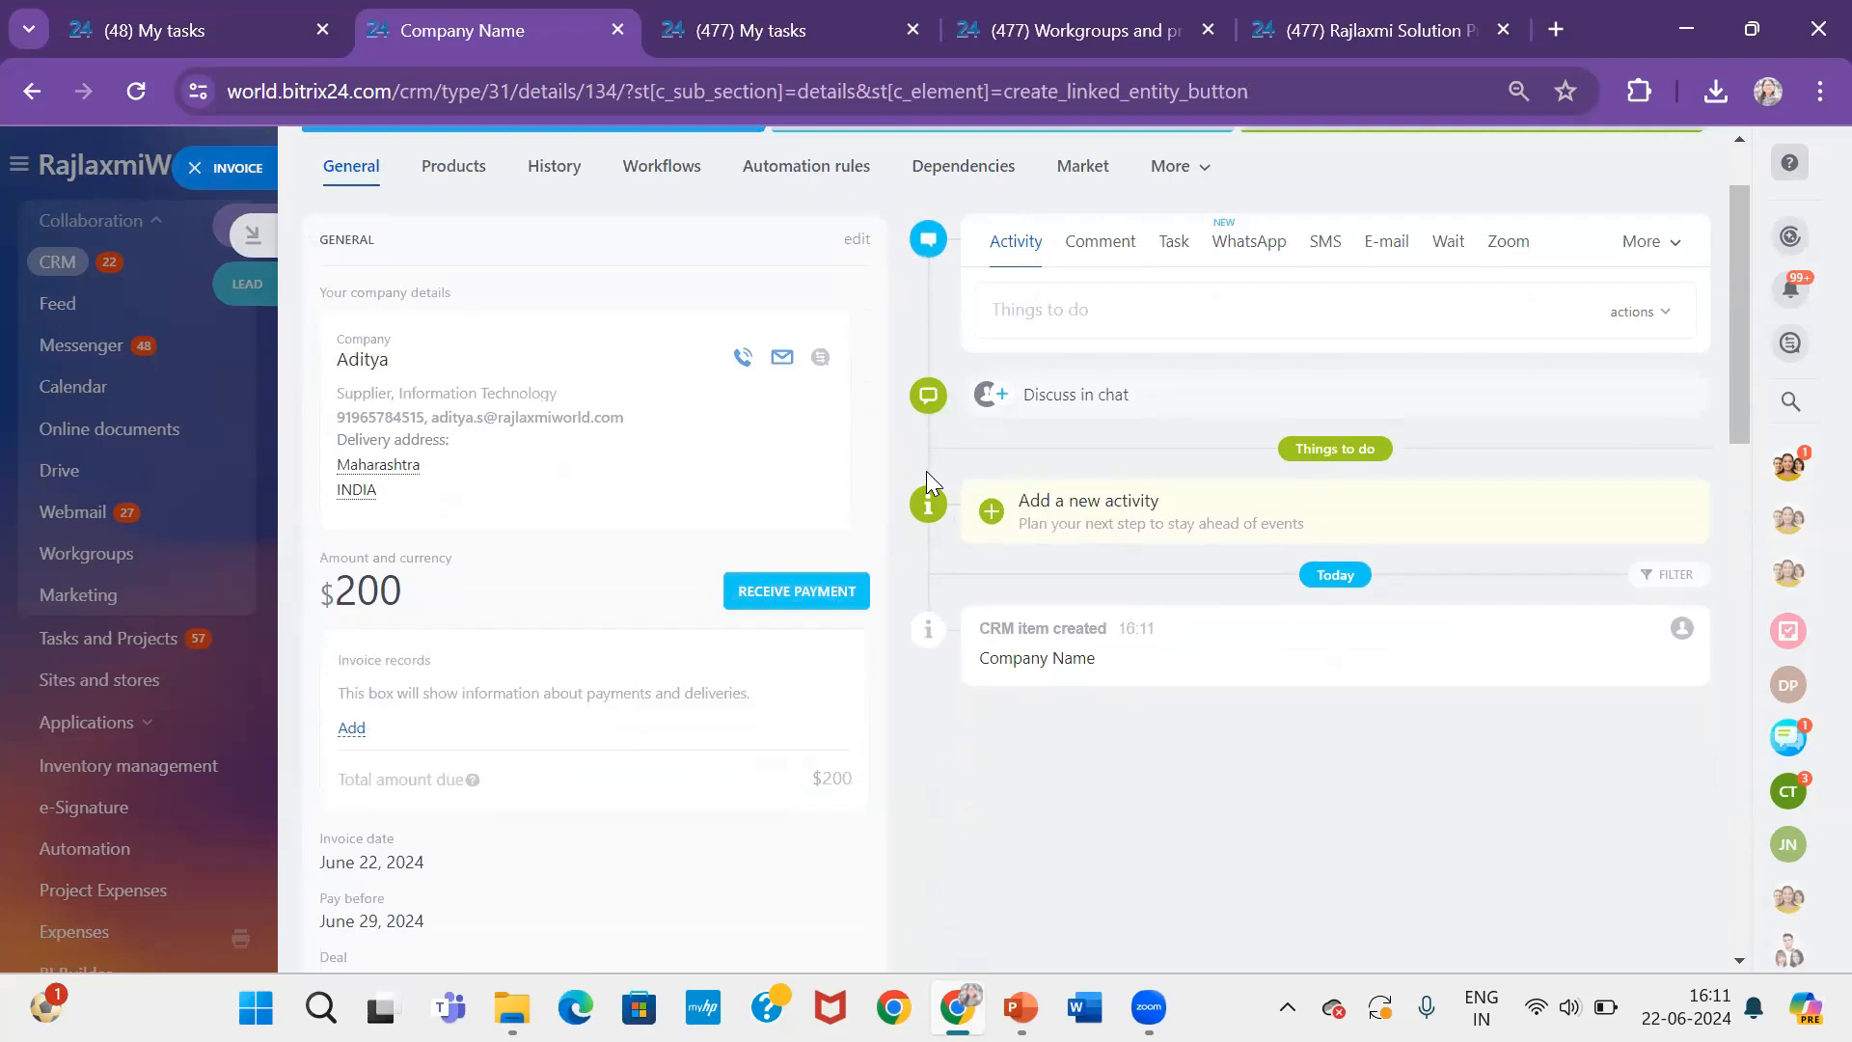
{"action": "scroll", "coordinate": [926, 478], "scroll_direction": "up", "scroll_amount": 1}
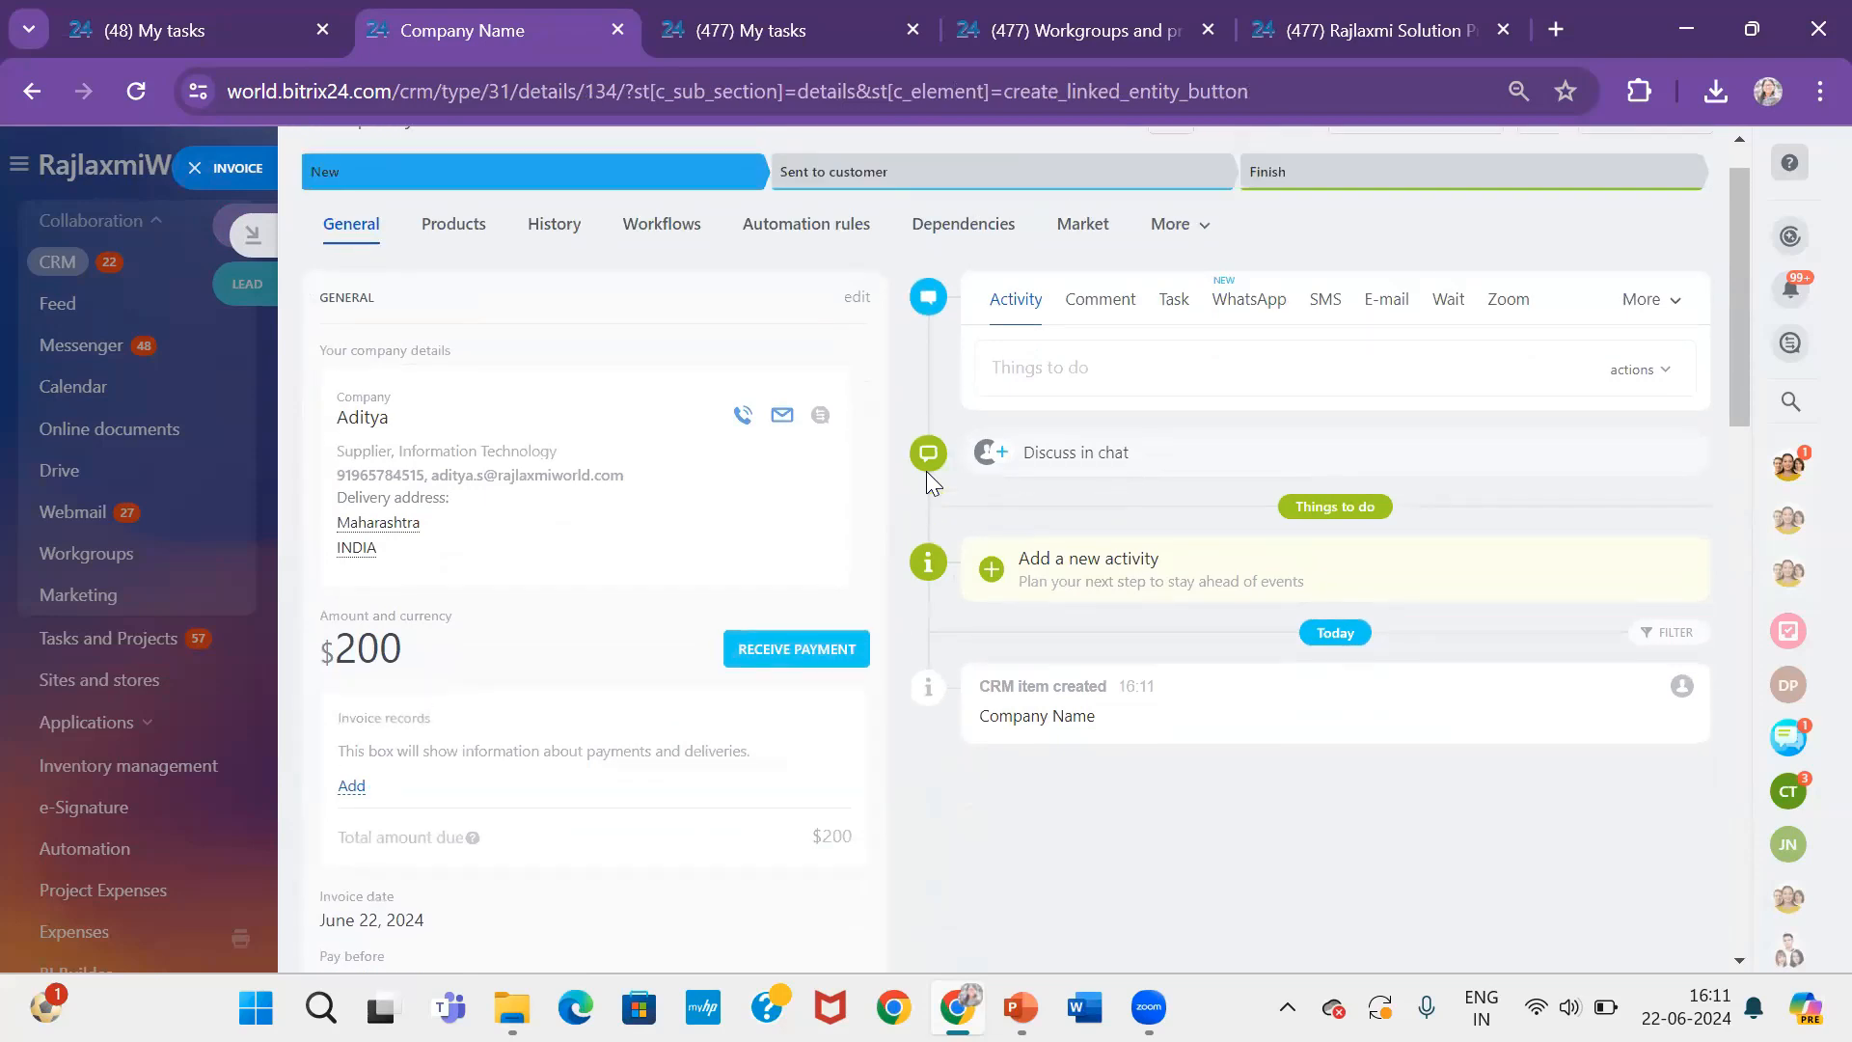
{"action": "scroll", "coordinate": [928, 480], "scroll_direction": "up", "scroll_amount": 1}
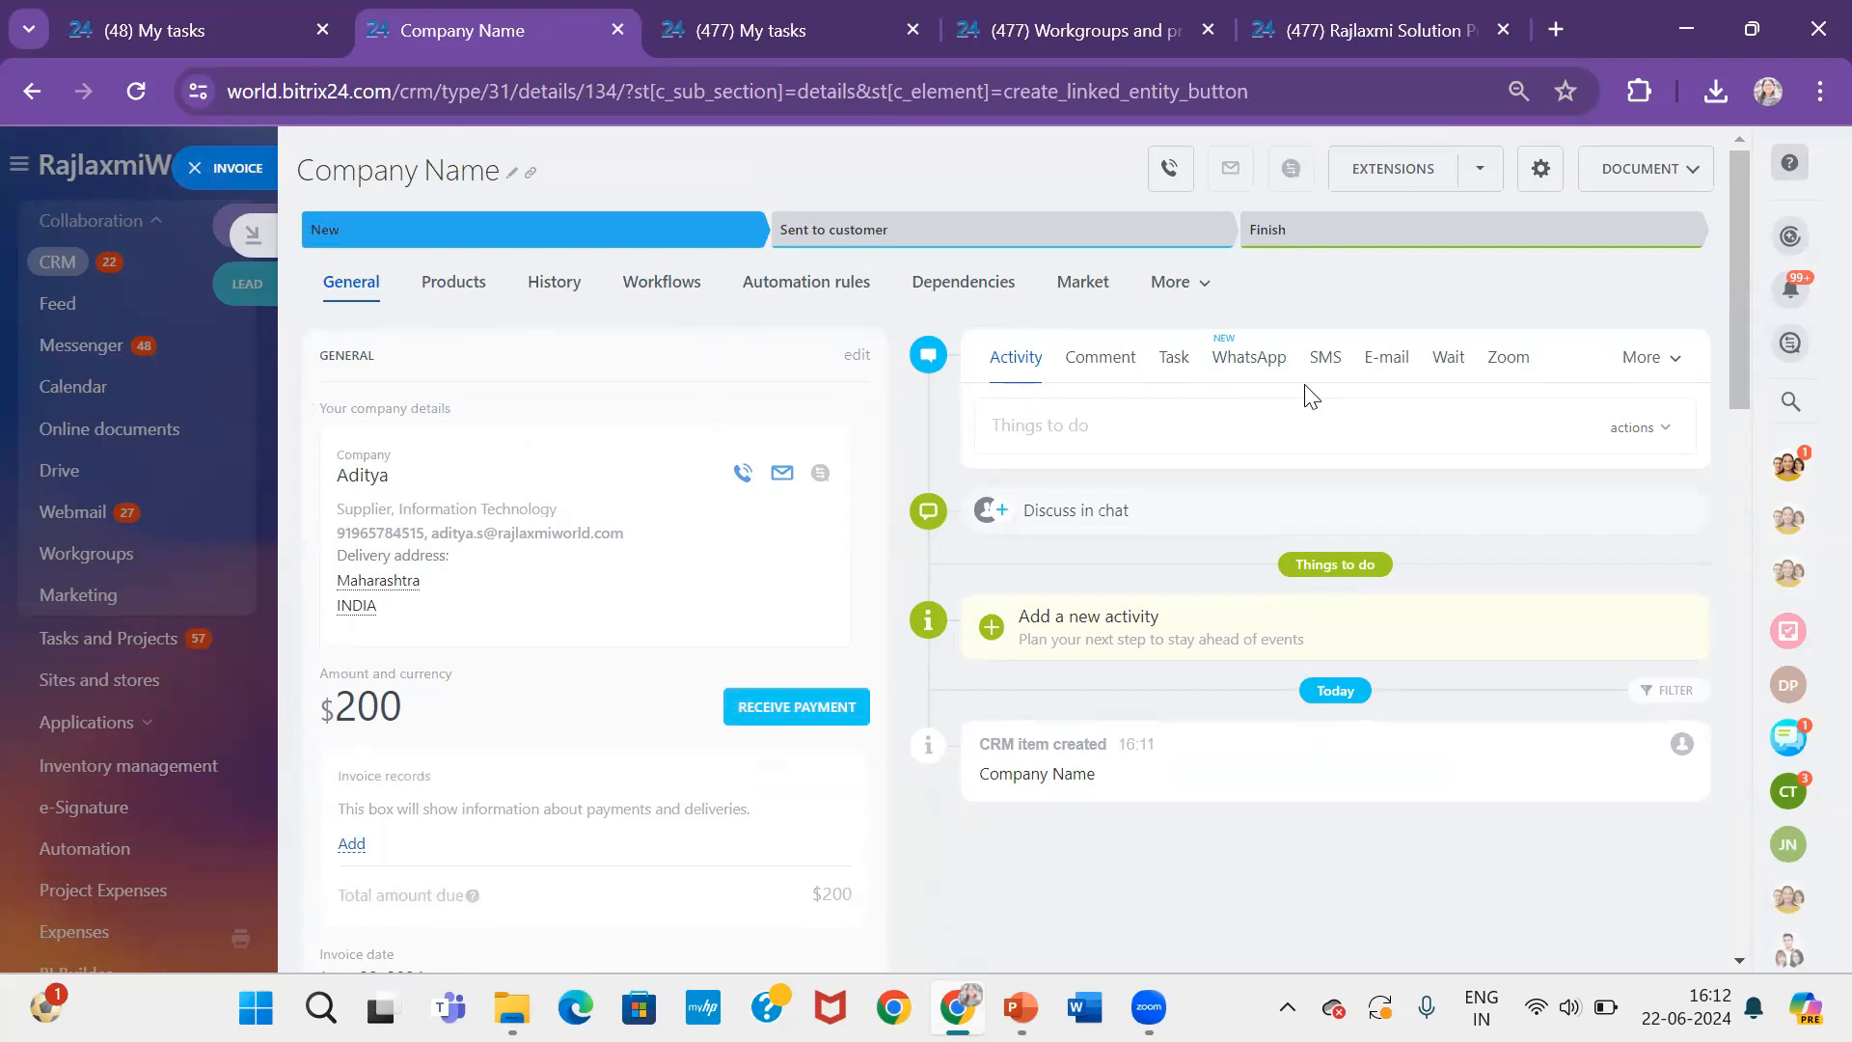
Generate a document for the invoice from the Invoice (UK) template and close its preview
{"action": "left_click", "coordinate": [1680, 189]}
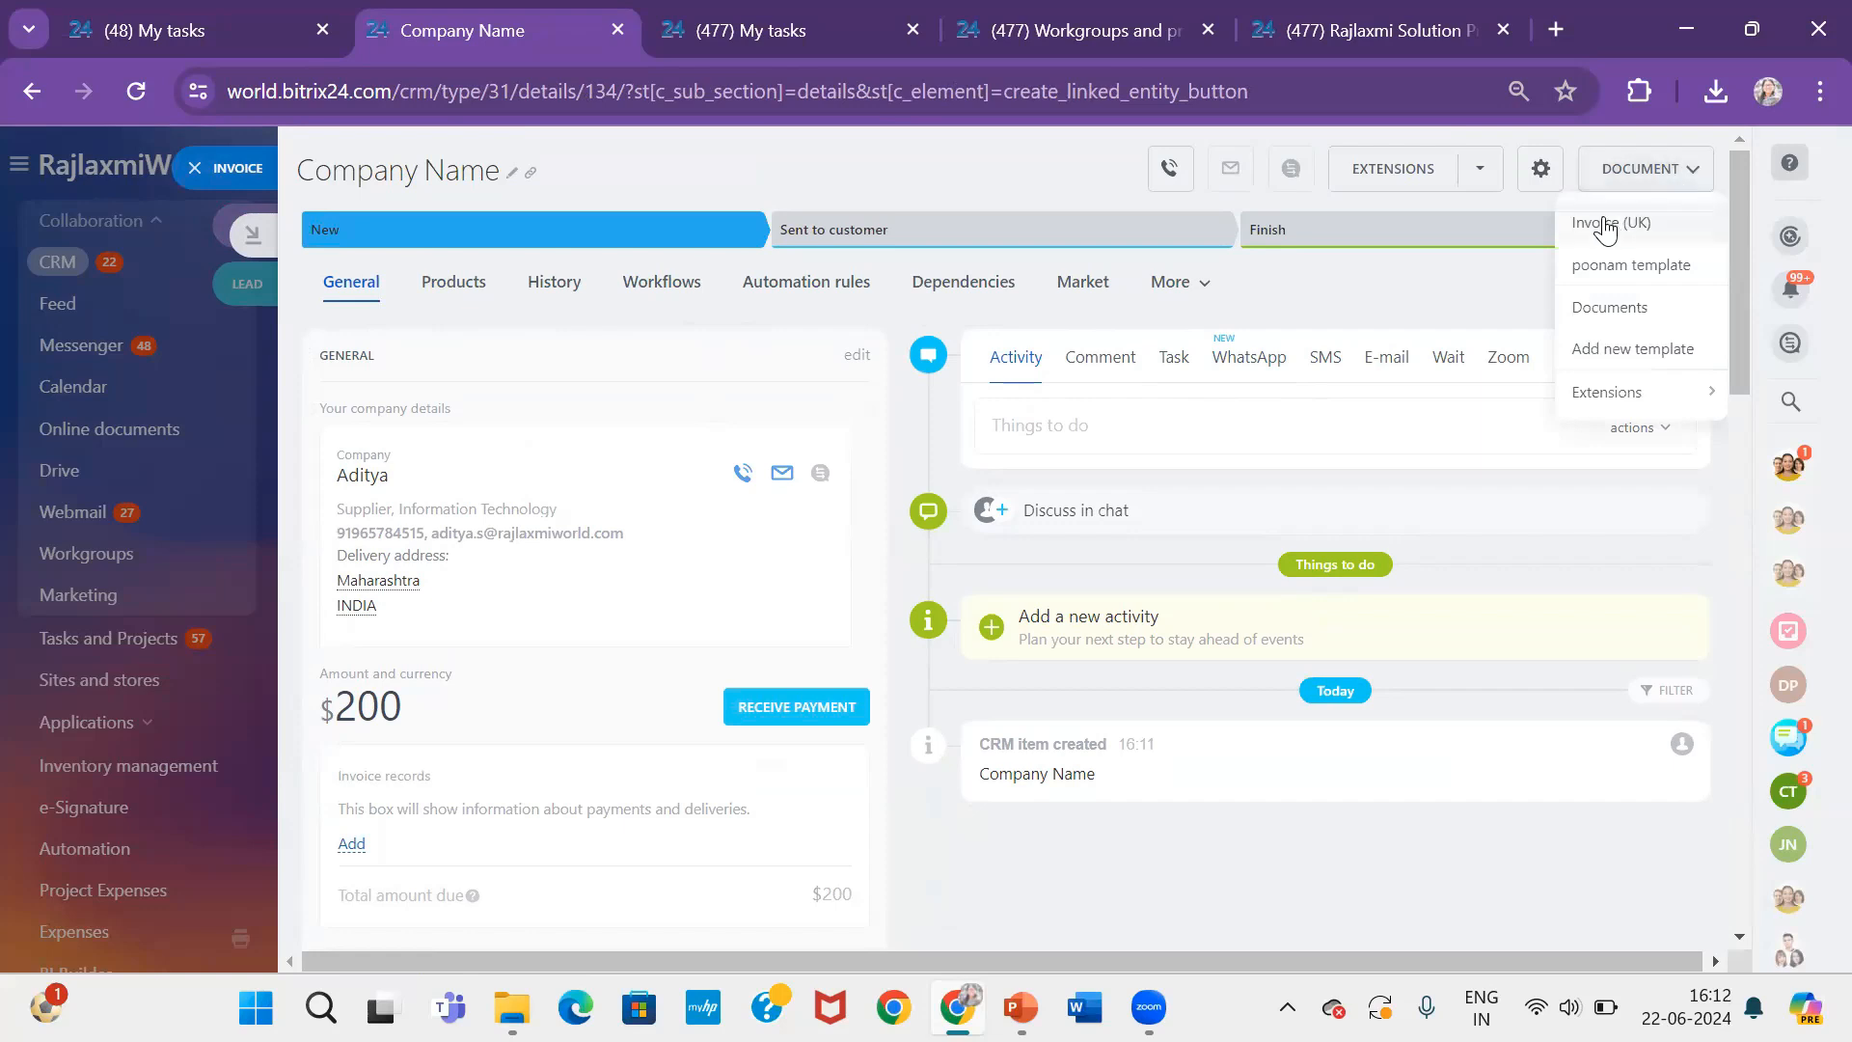
{"action": "left_click", "coordinate": [1605, 224]}
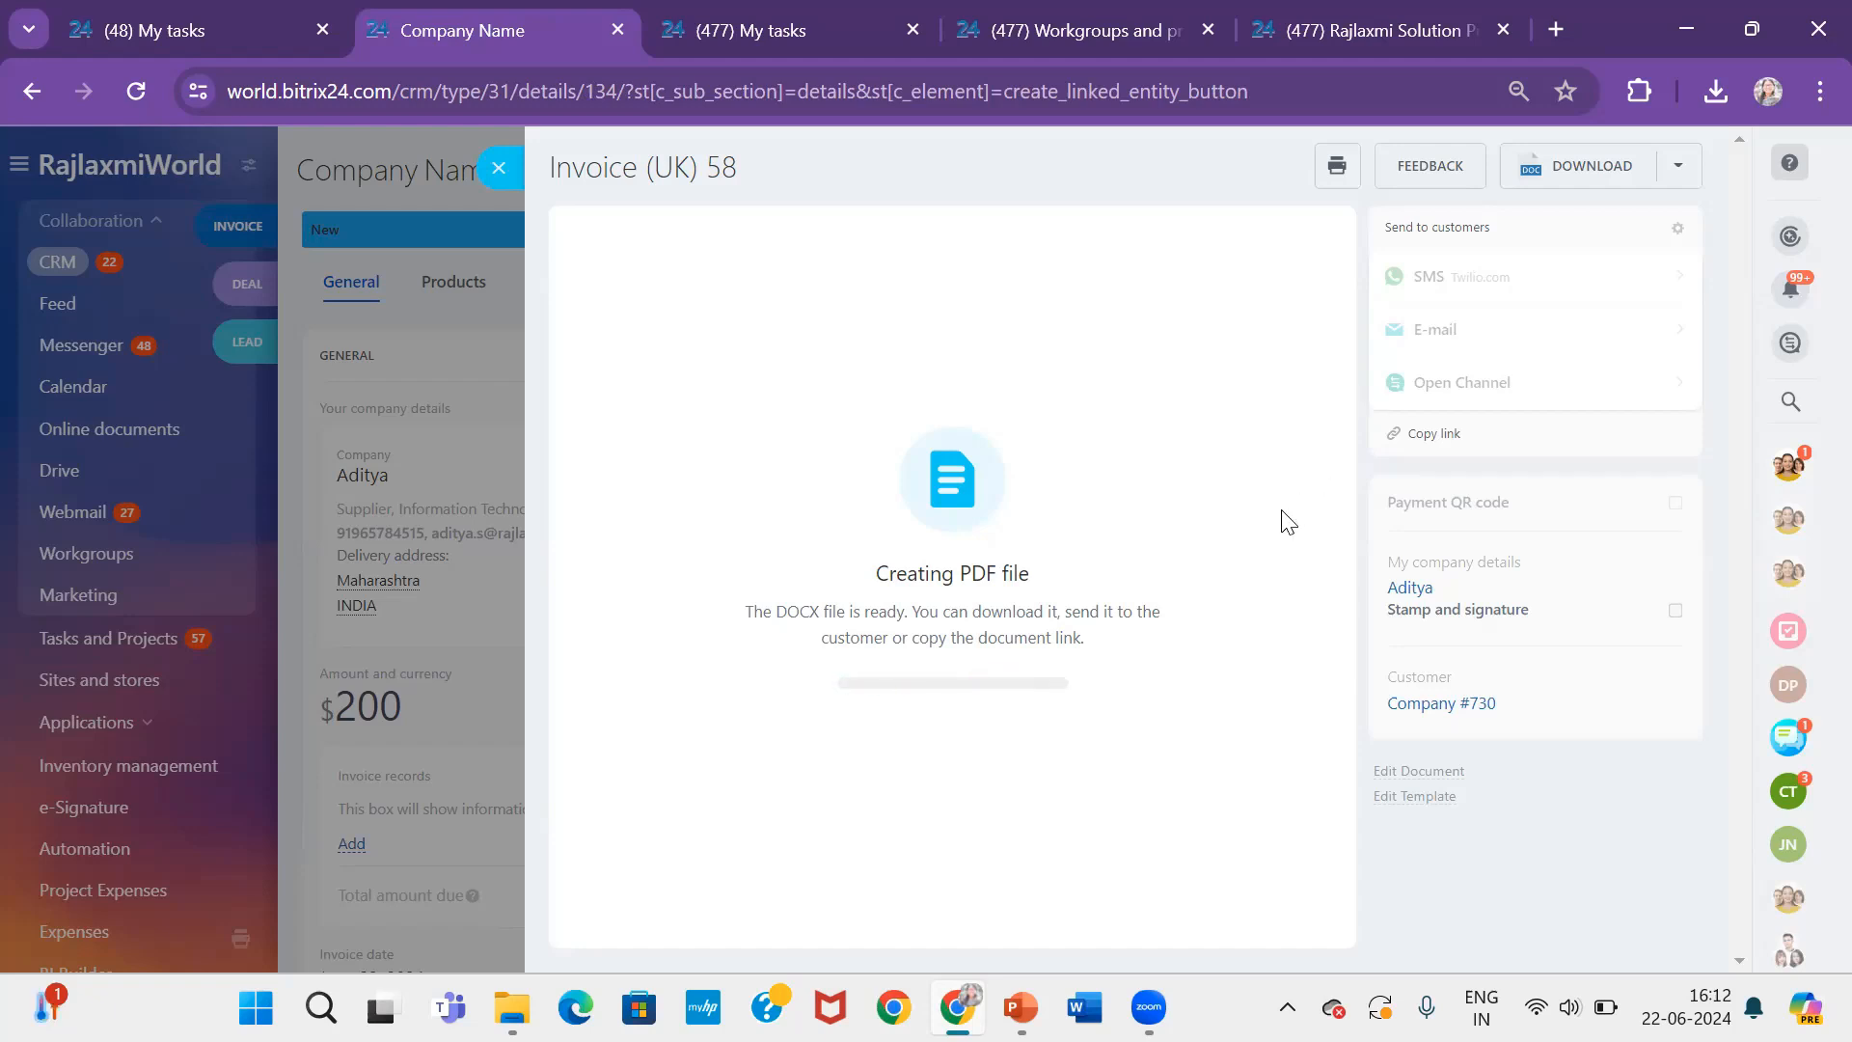
{"action": "left_click", "coordinate": [498, 168]}
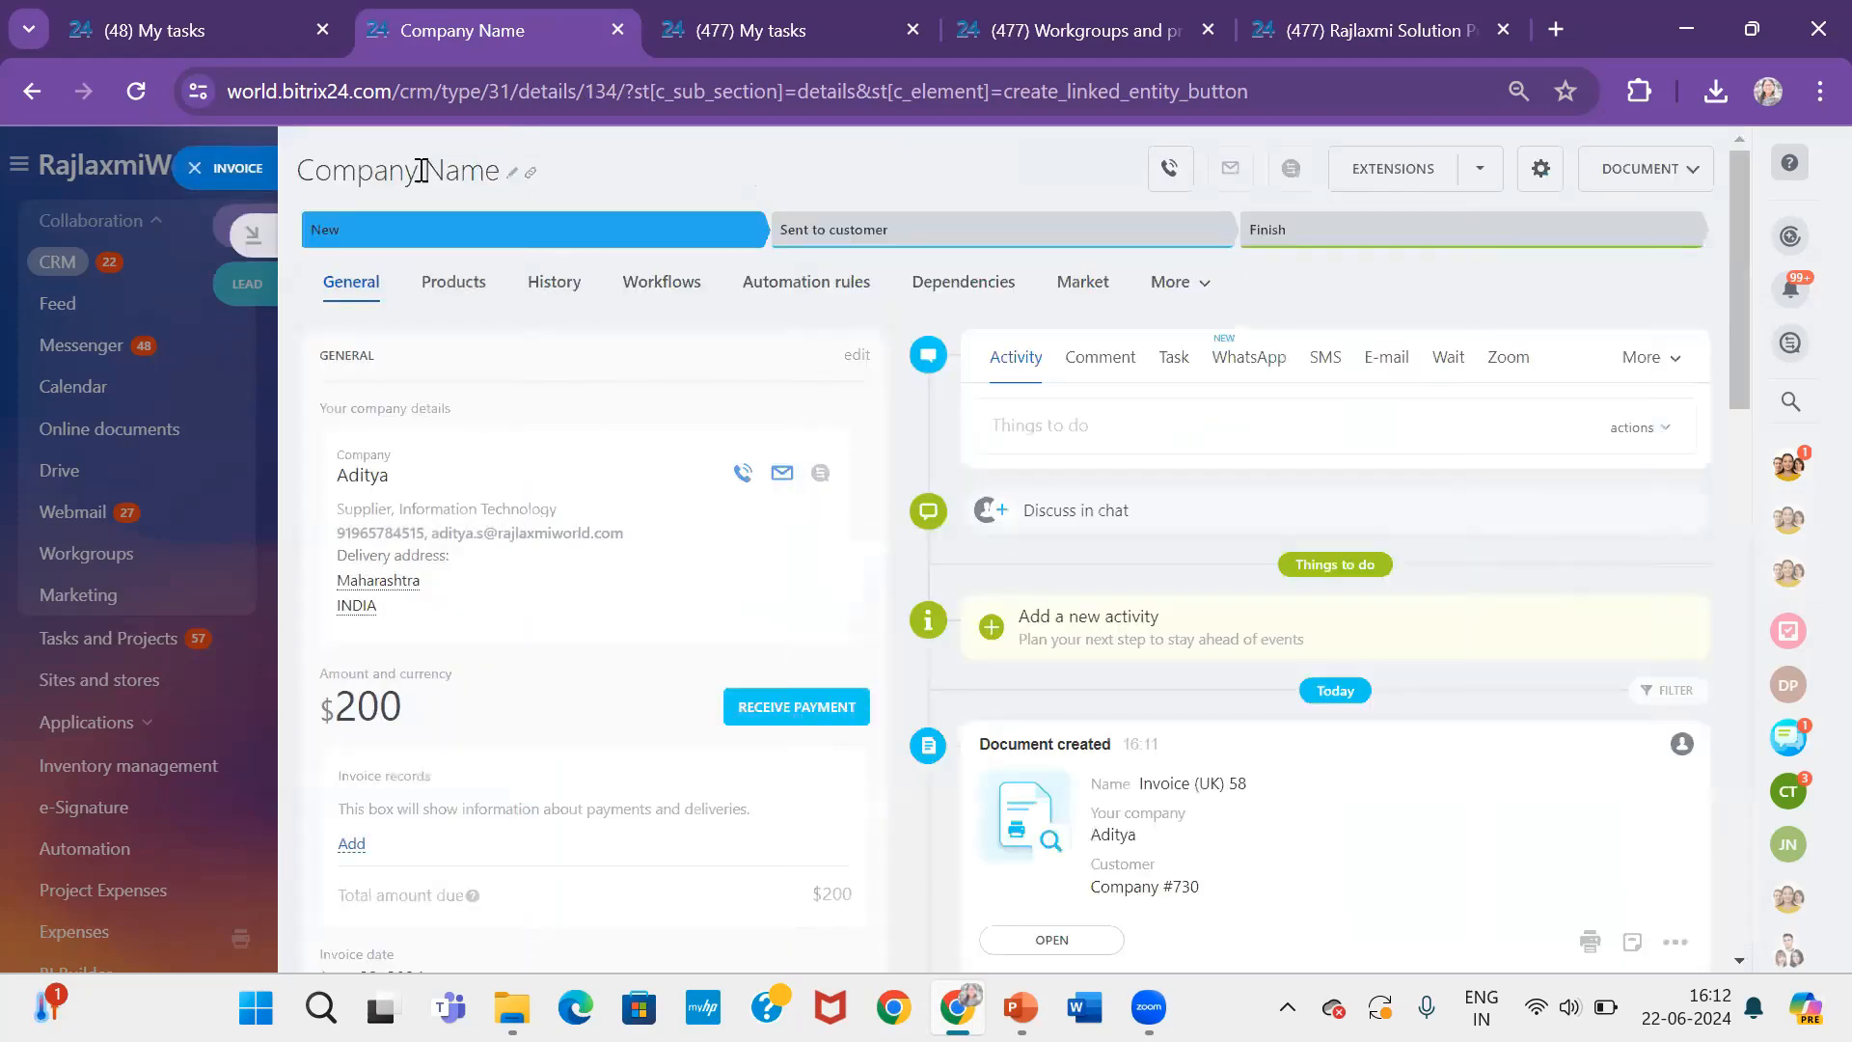
Close the invoice, deal and lead records without planning a next step, returning to the Leads board
{"action": "left_click", "coordinate": [247, 166]}
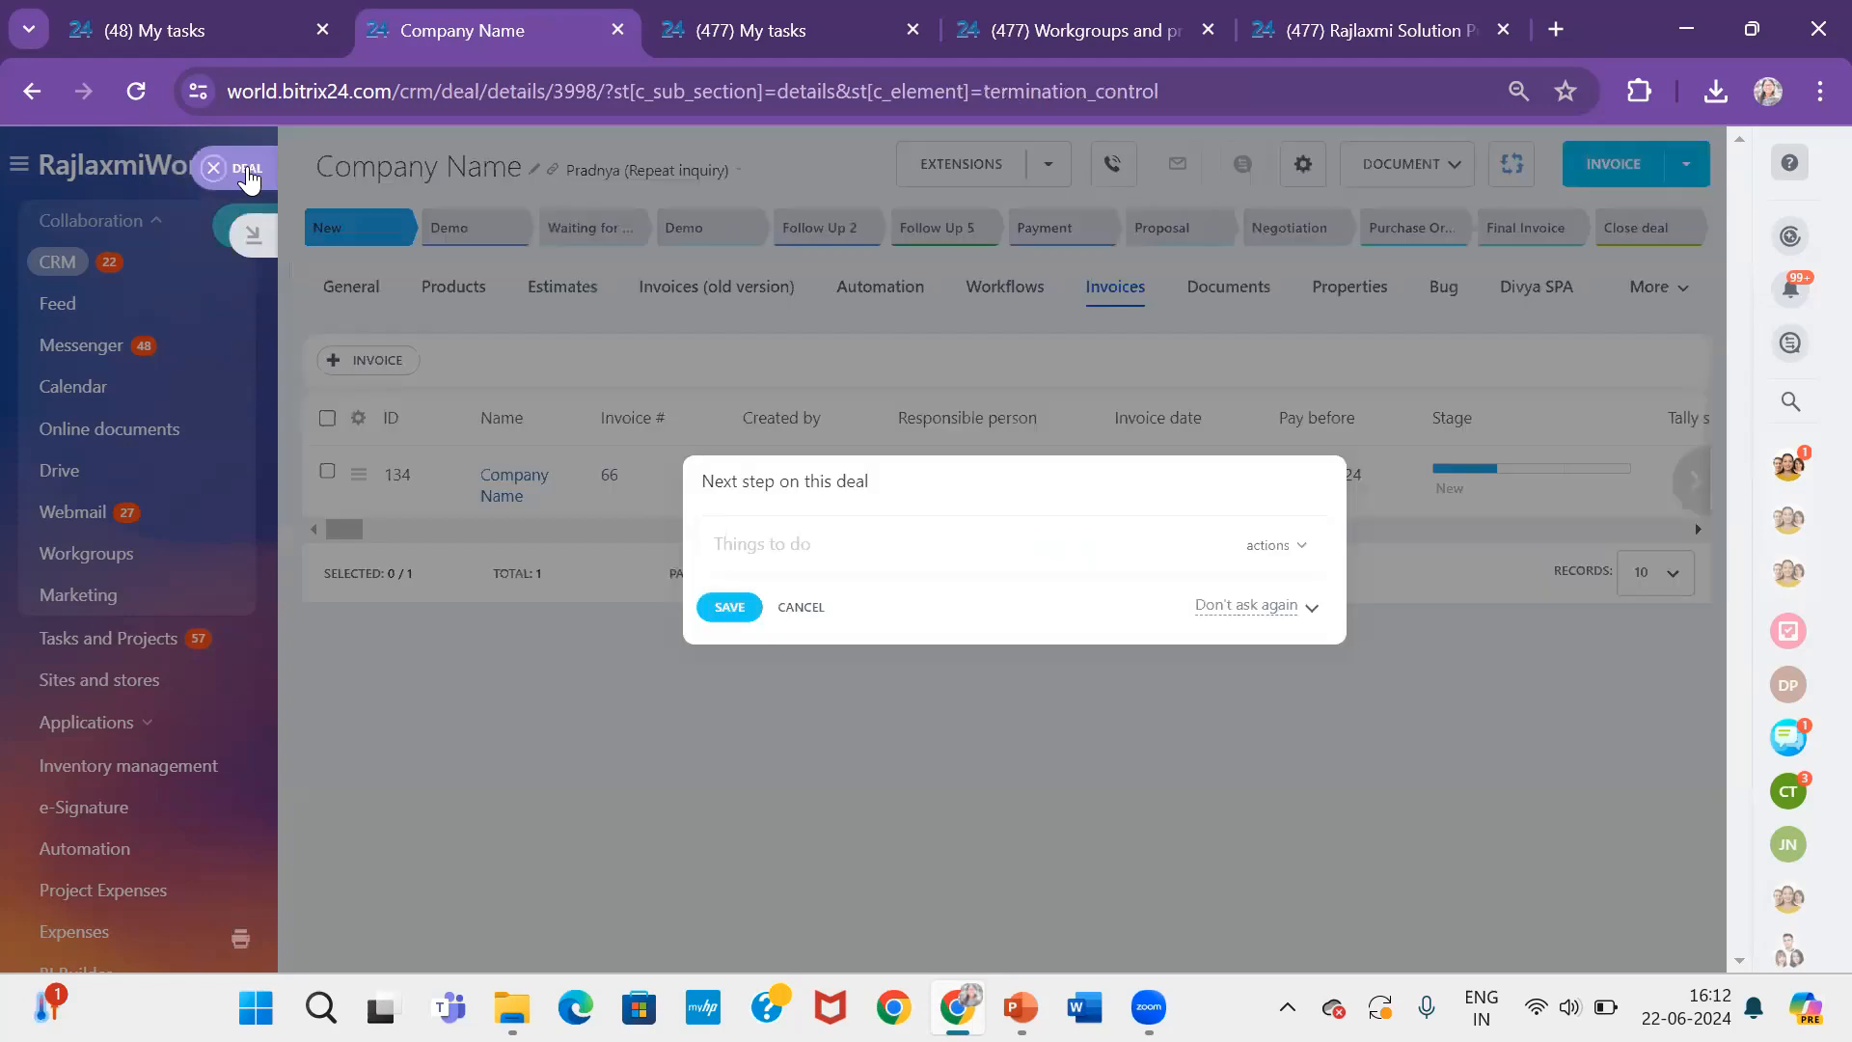
{"action": "left_click", "coordinate": [801, 696]}
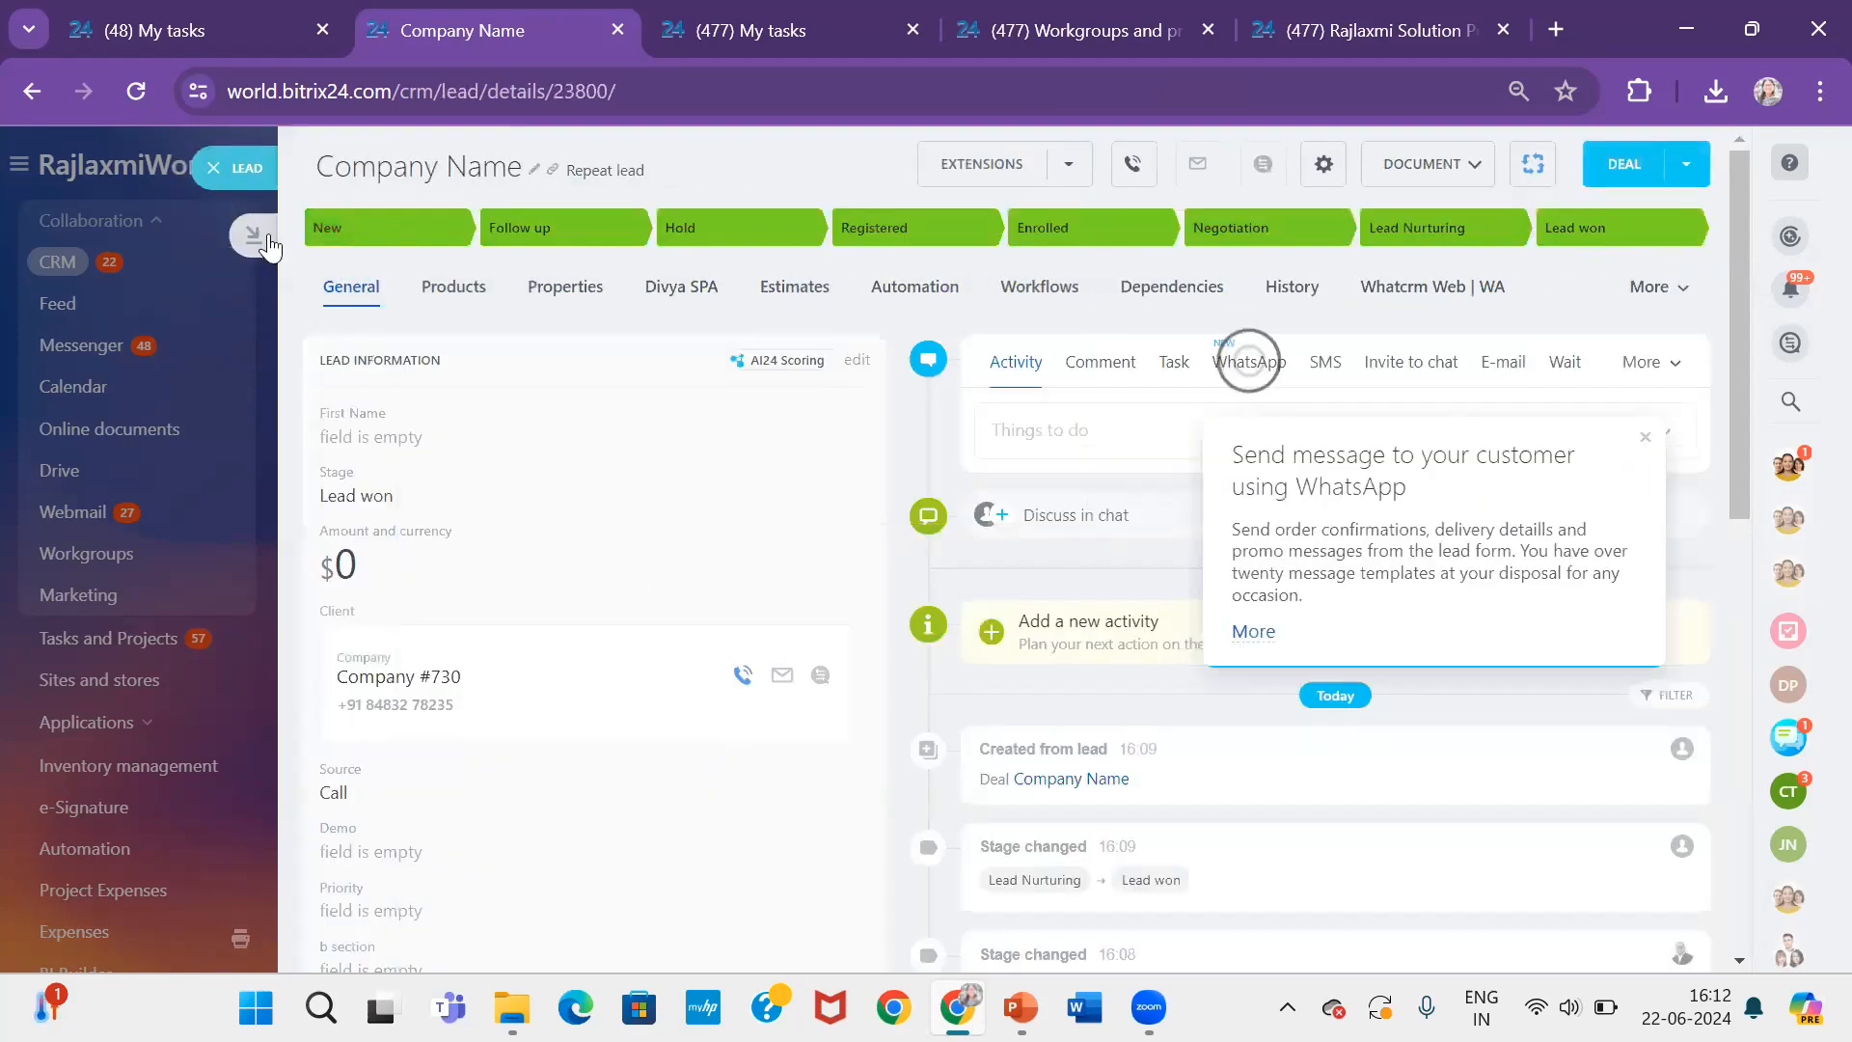
{"action": "left_click", "coordinate": [253, 172]}
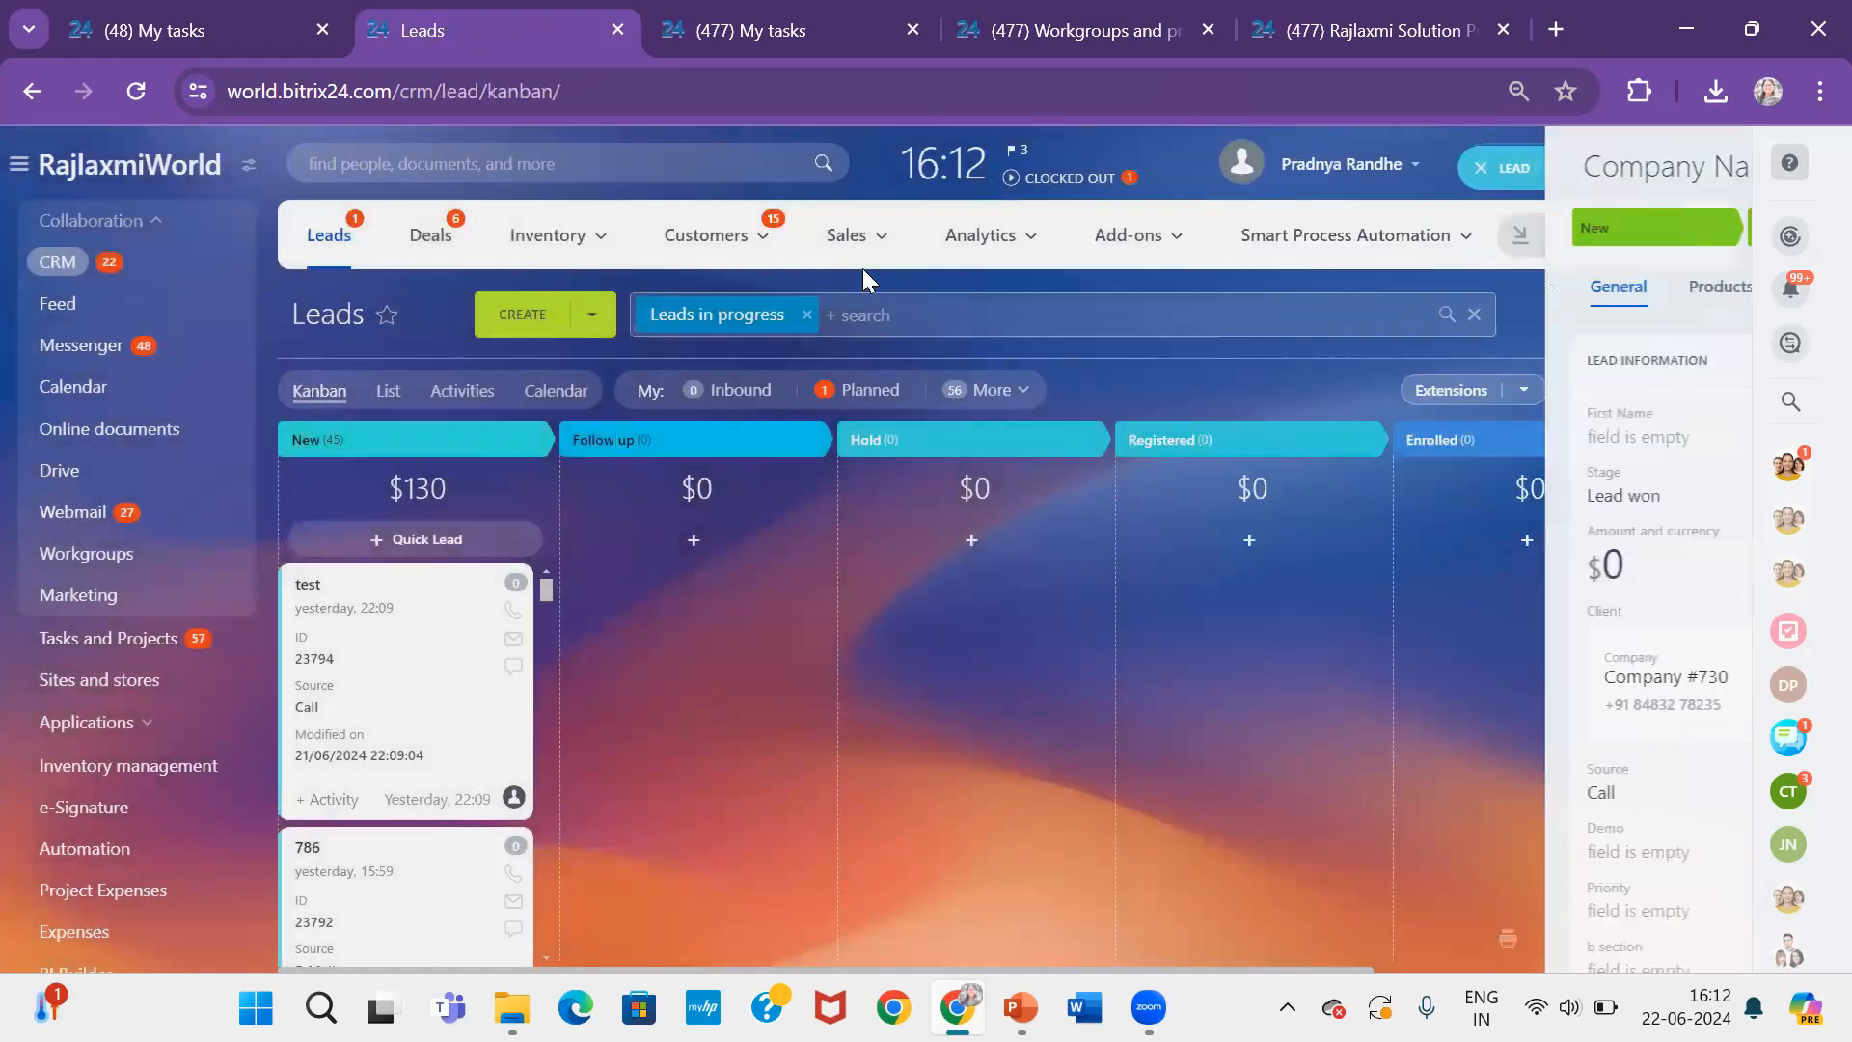
View the Invoices (old version) board and the Estimates board of the sales section
{"action": "left_click", "coordinate": [853, 241]}
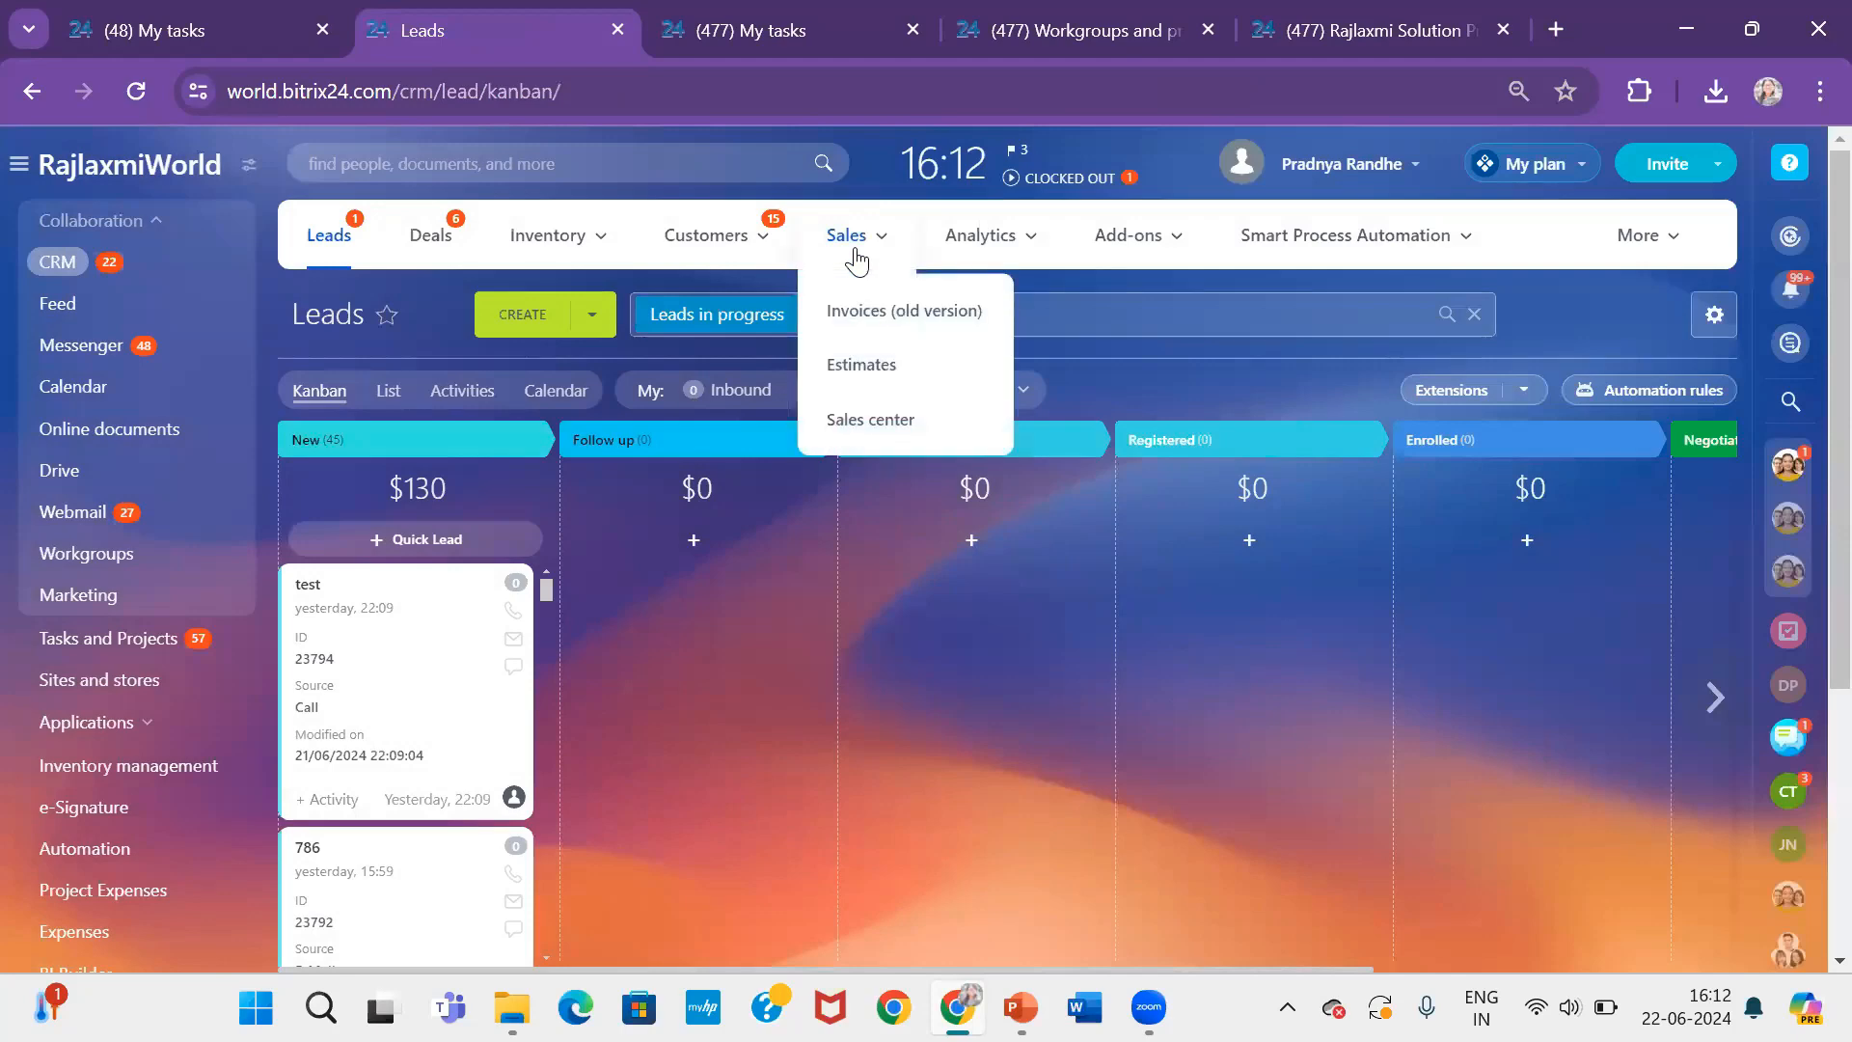
{"action": "left_click", "coordinate": [855, 310]}
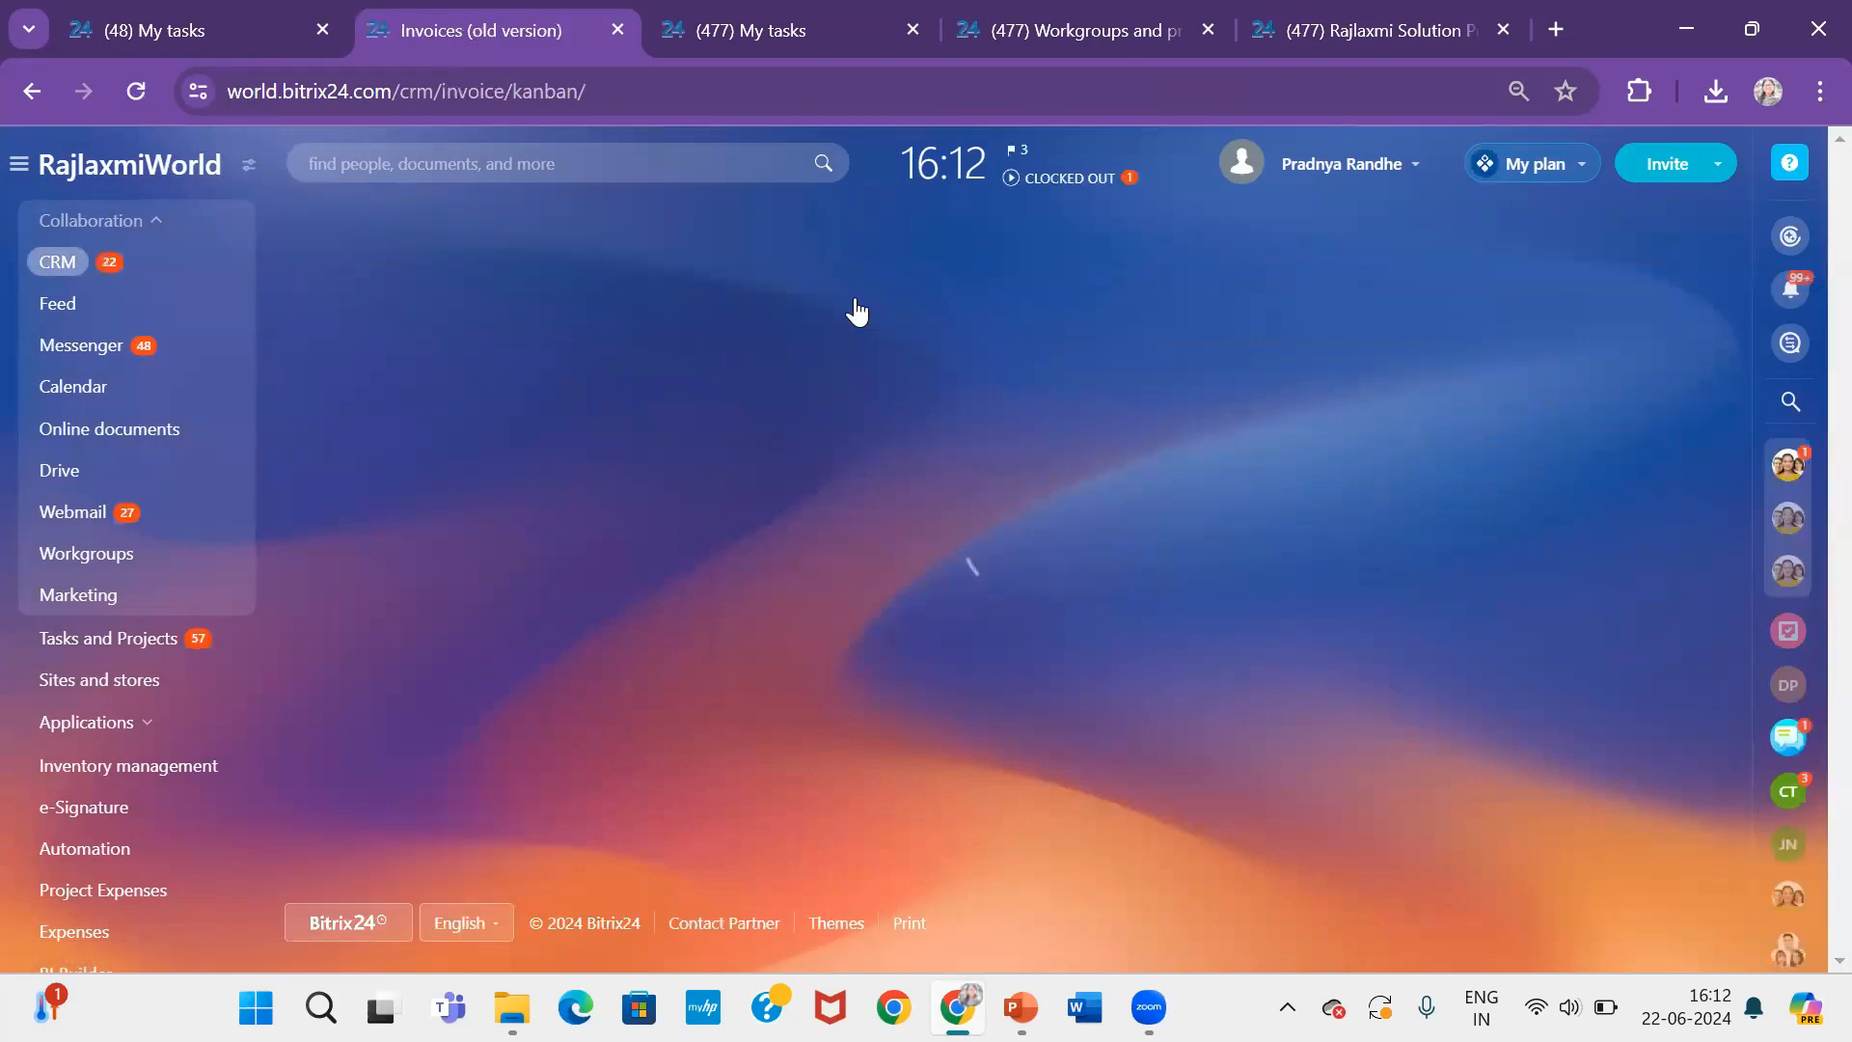
{"action": "left_click", "coordinate": [849, 237]}
{"action": "left_click", "coordinate": [861, 362]}
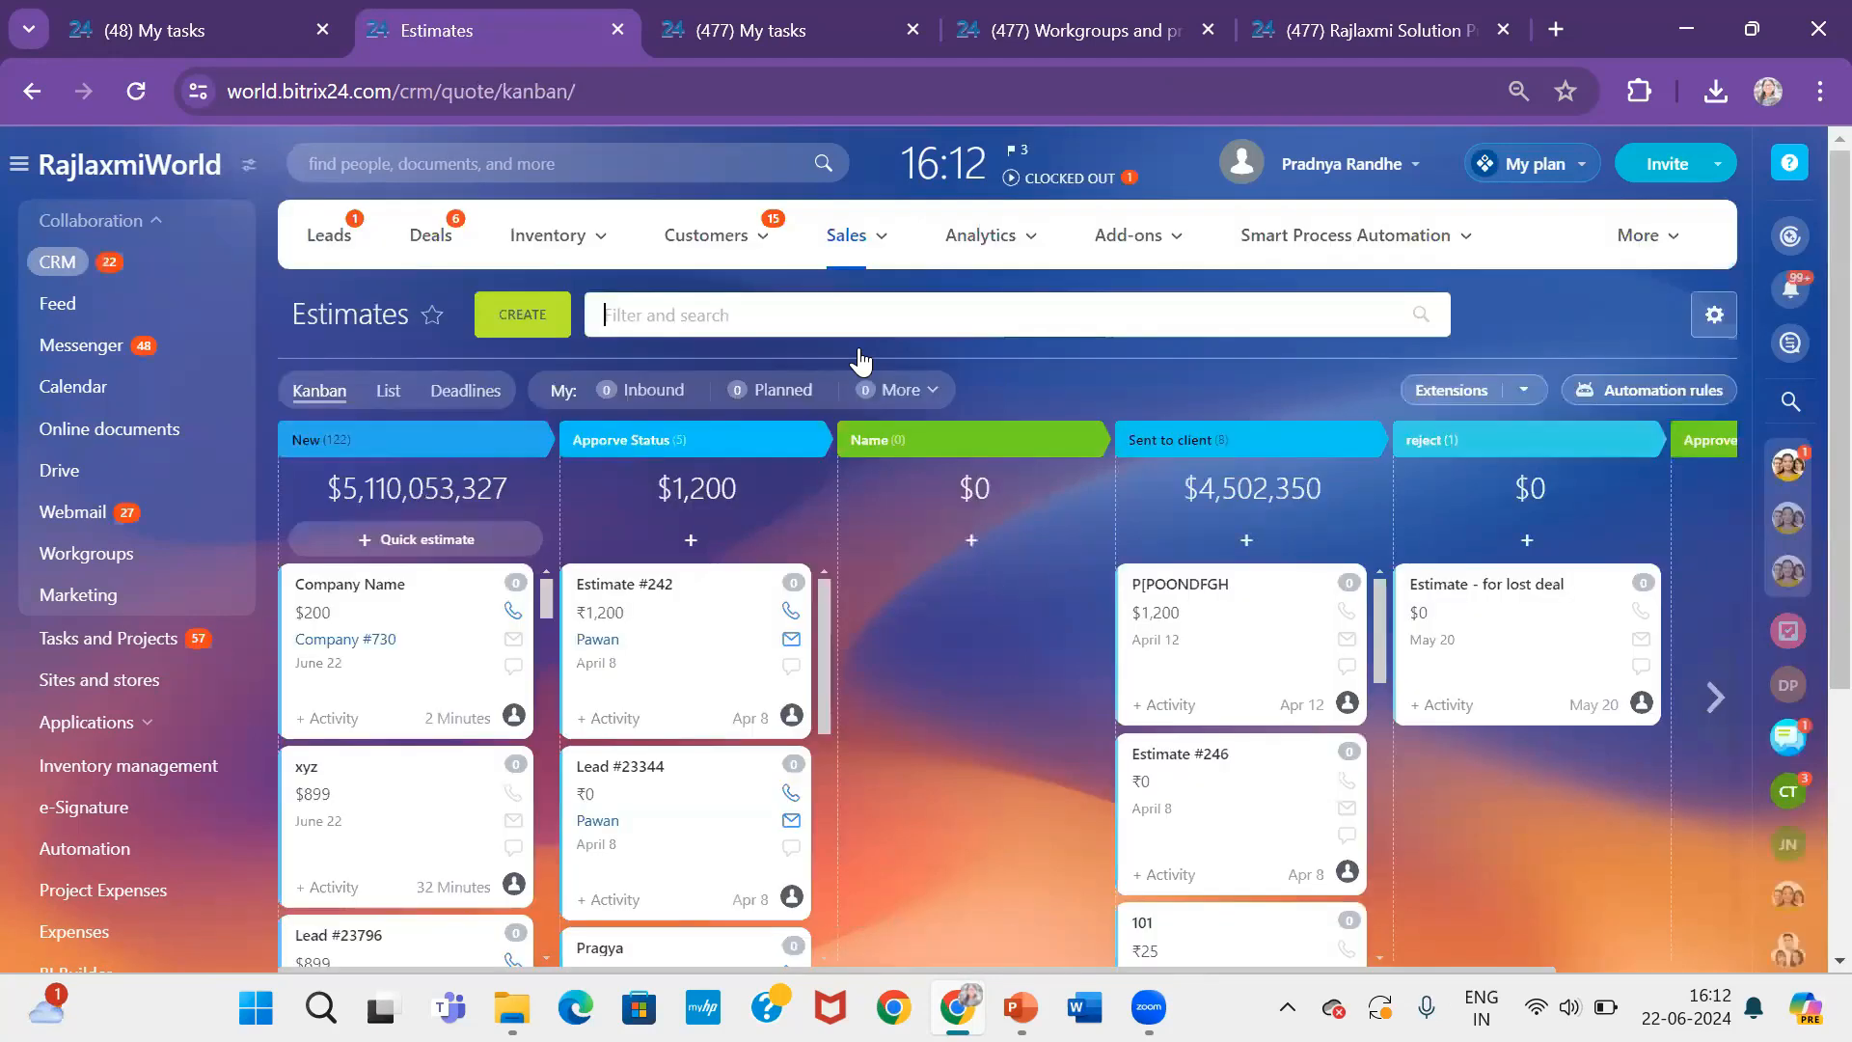
Open company 123654 from the Companies list and view its deals
{"action": "left_click", "coordinate": [757, 236]}
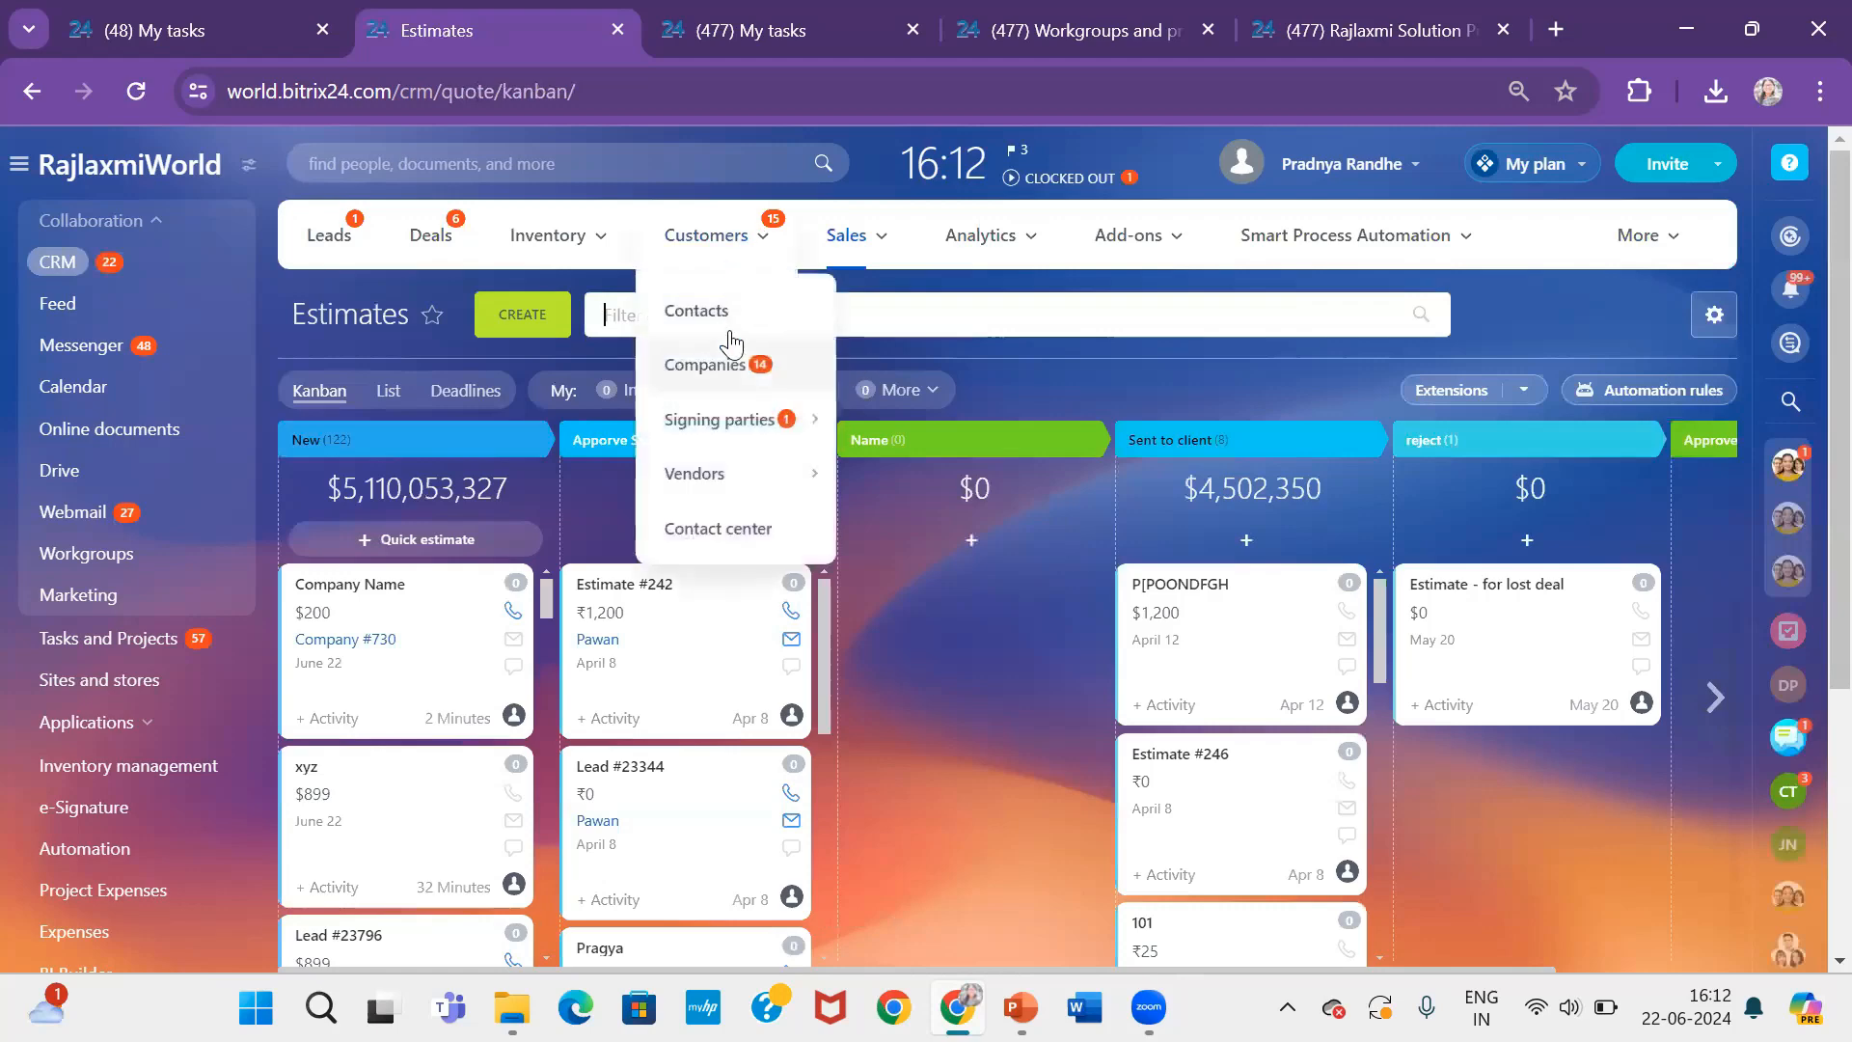
{"action": "left_click", "coordinate": [726, 368]}
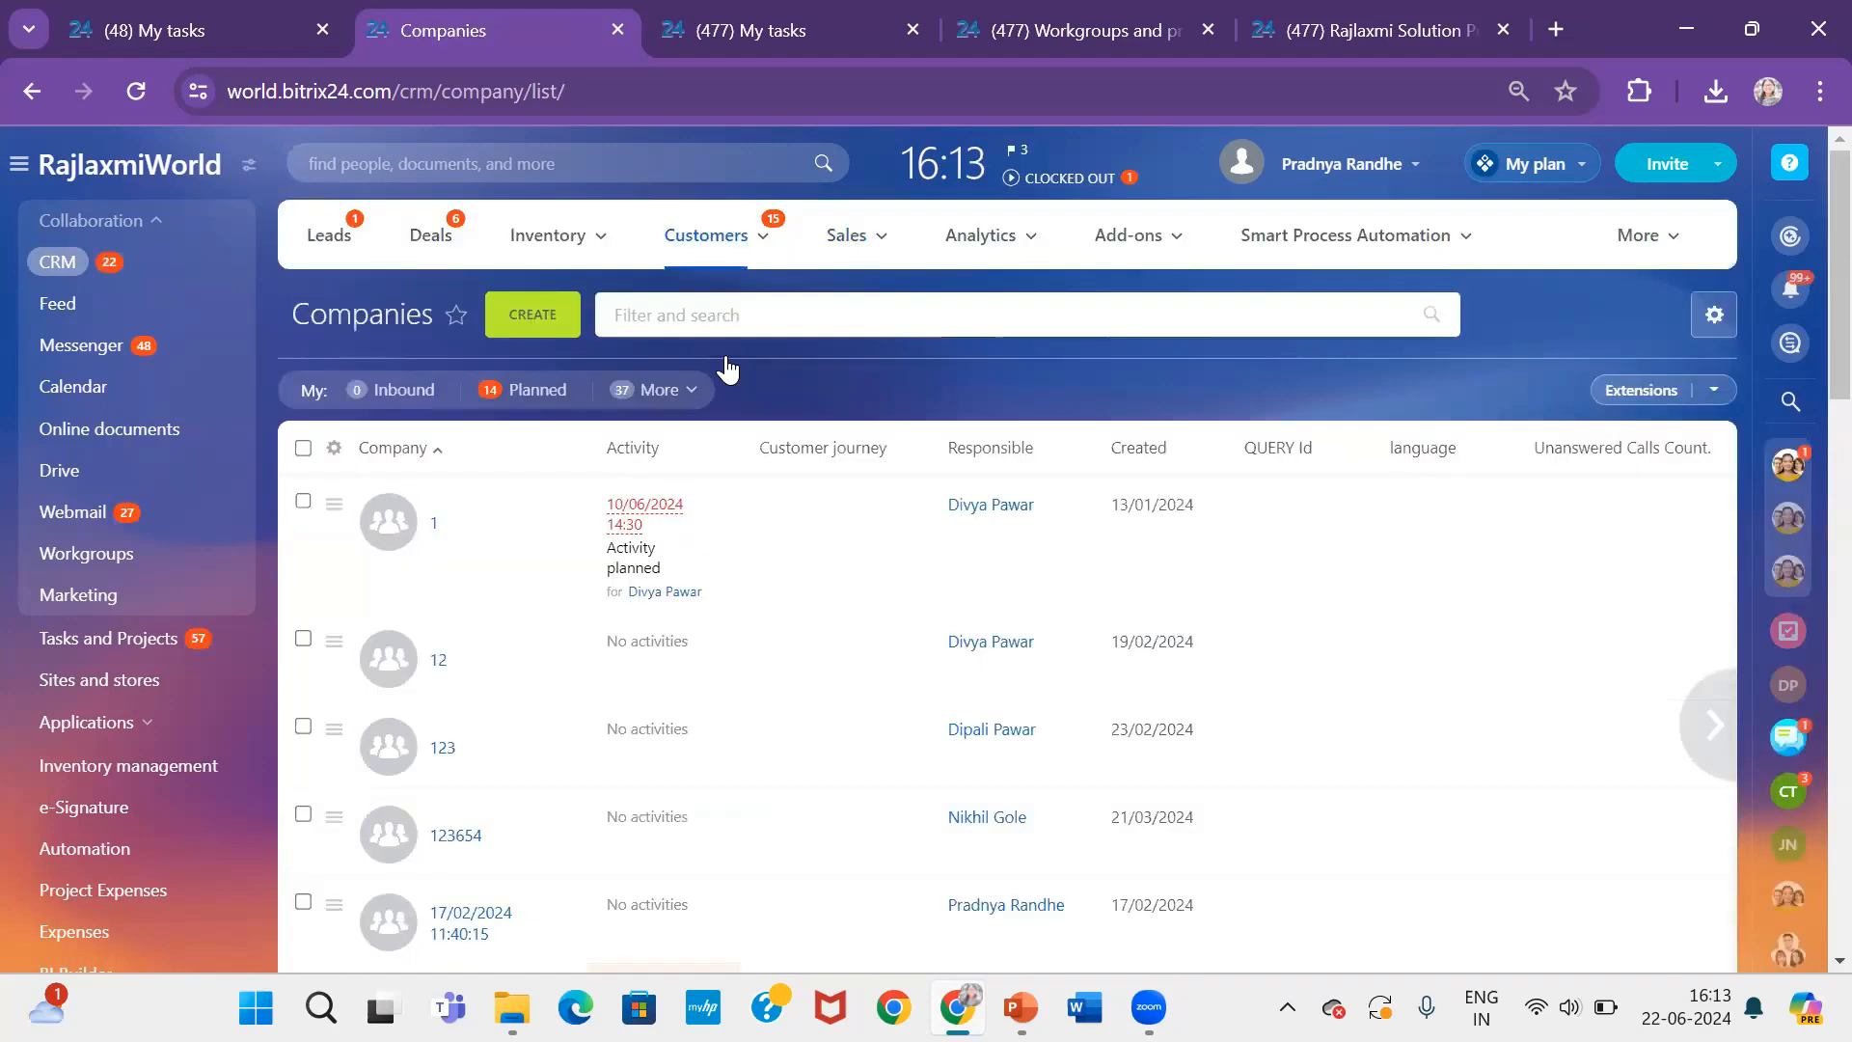
{"action": "left_click", "coordinate": [460, 837]}
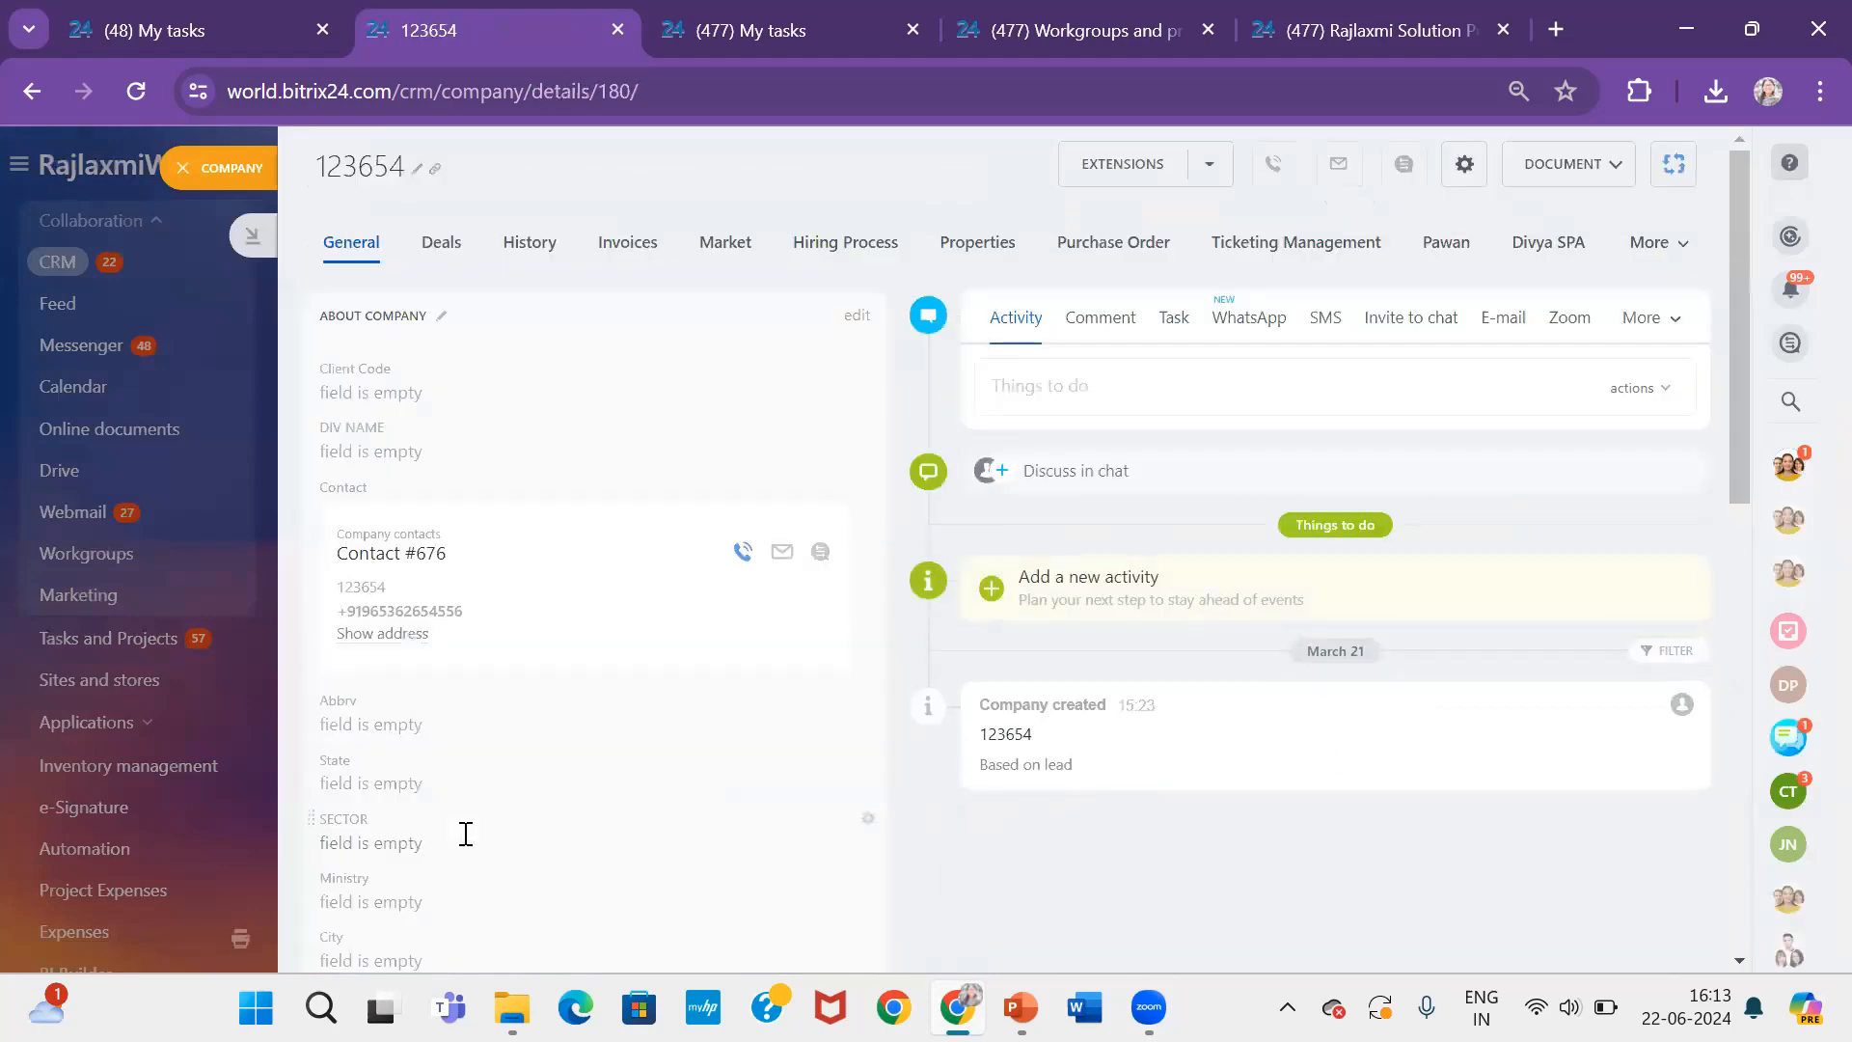
{"action": "left_click", "coordinate": [449, 247]}
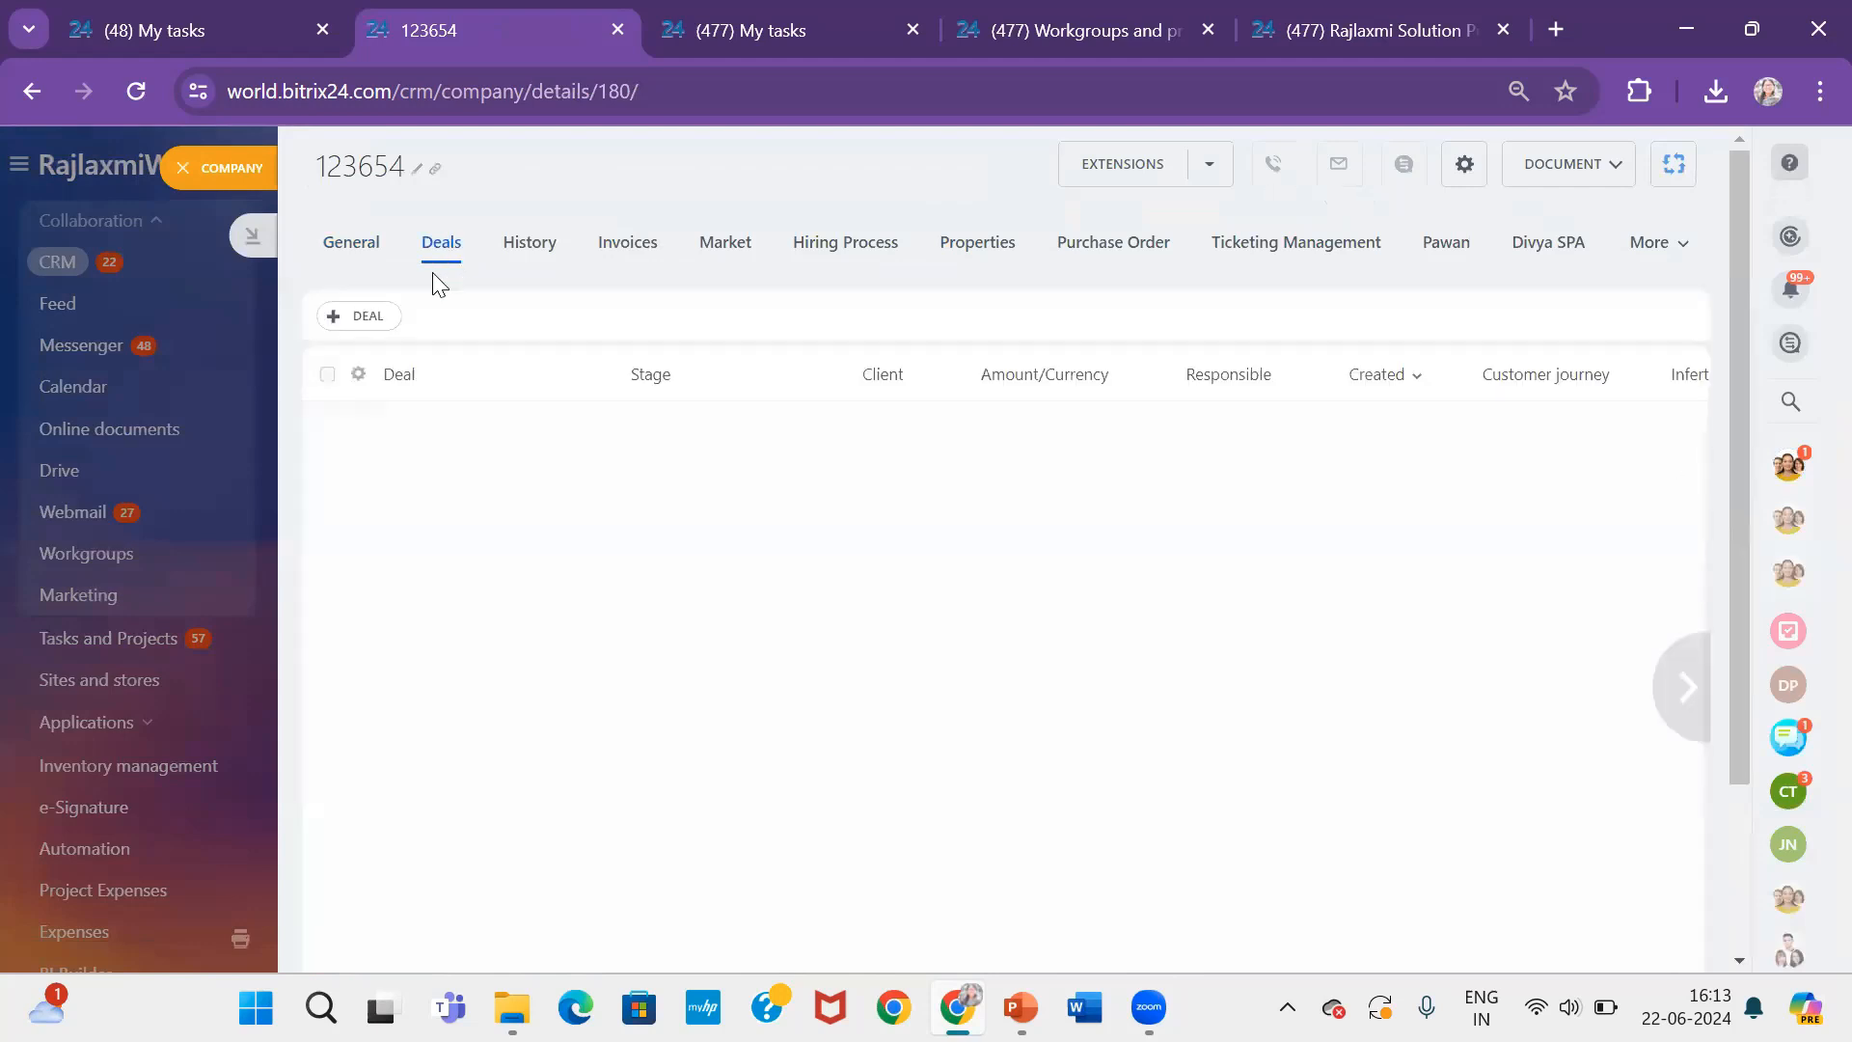
Open a new deal form for the company in the pipeline that carries the account owner's first name
{"action": "left_click", "coordinate": [383, 320]}
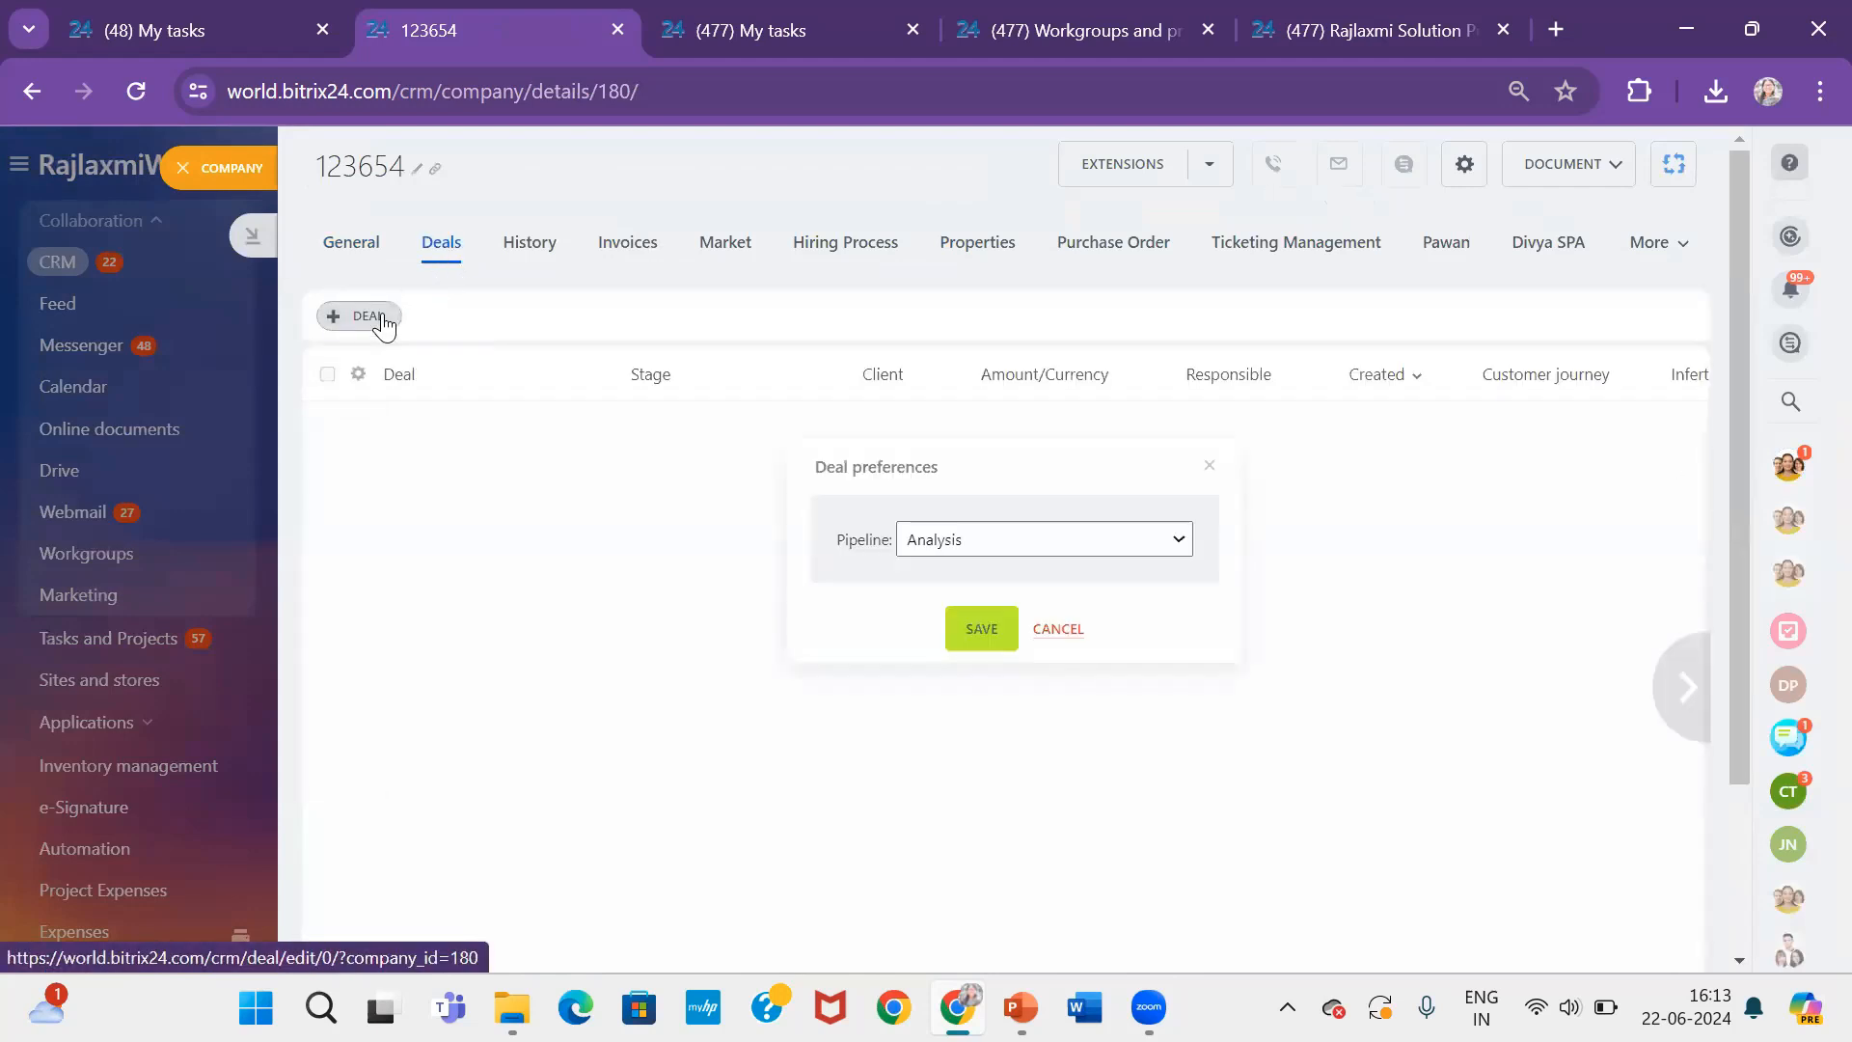
{"action": "left_click", "coordinate": [965, 542]}
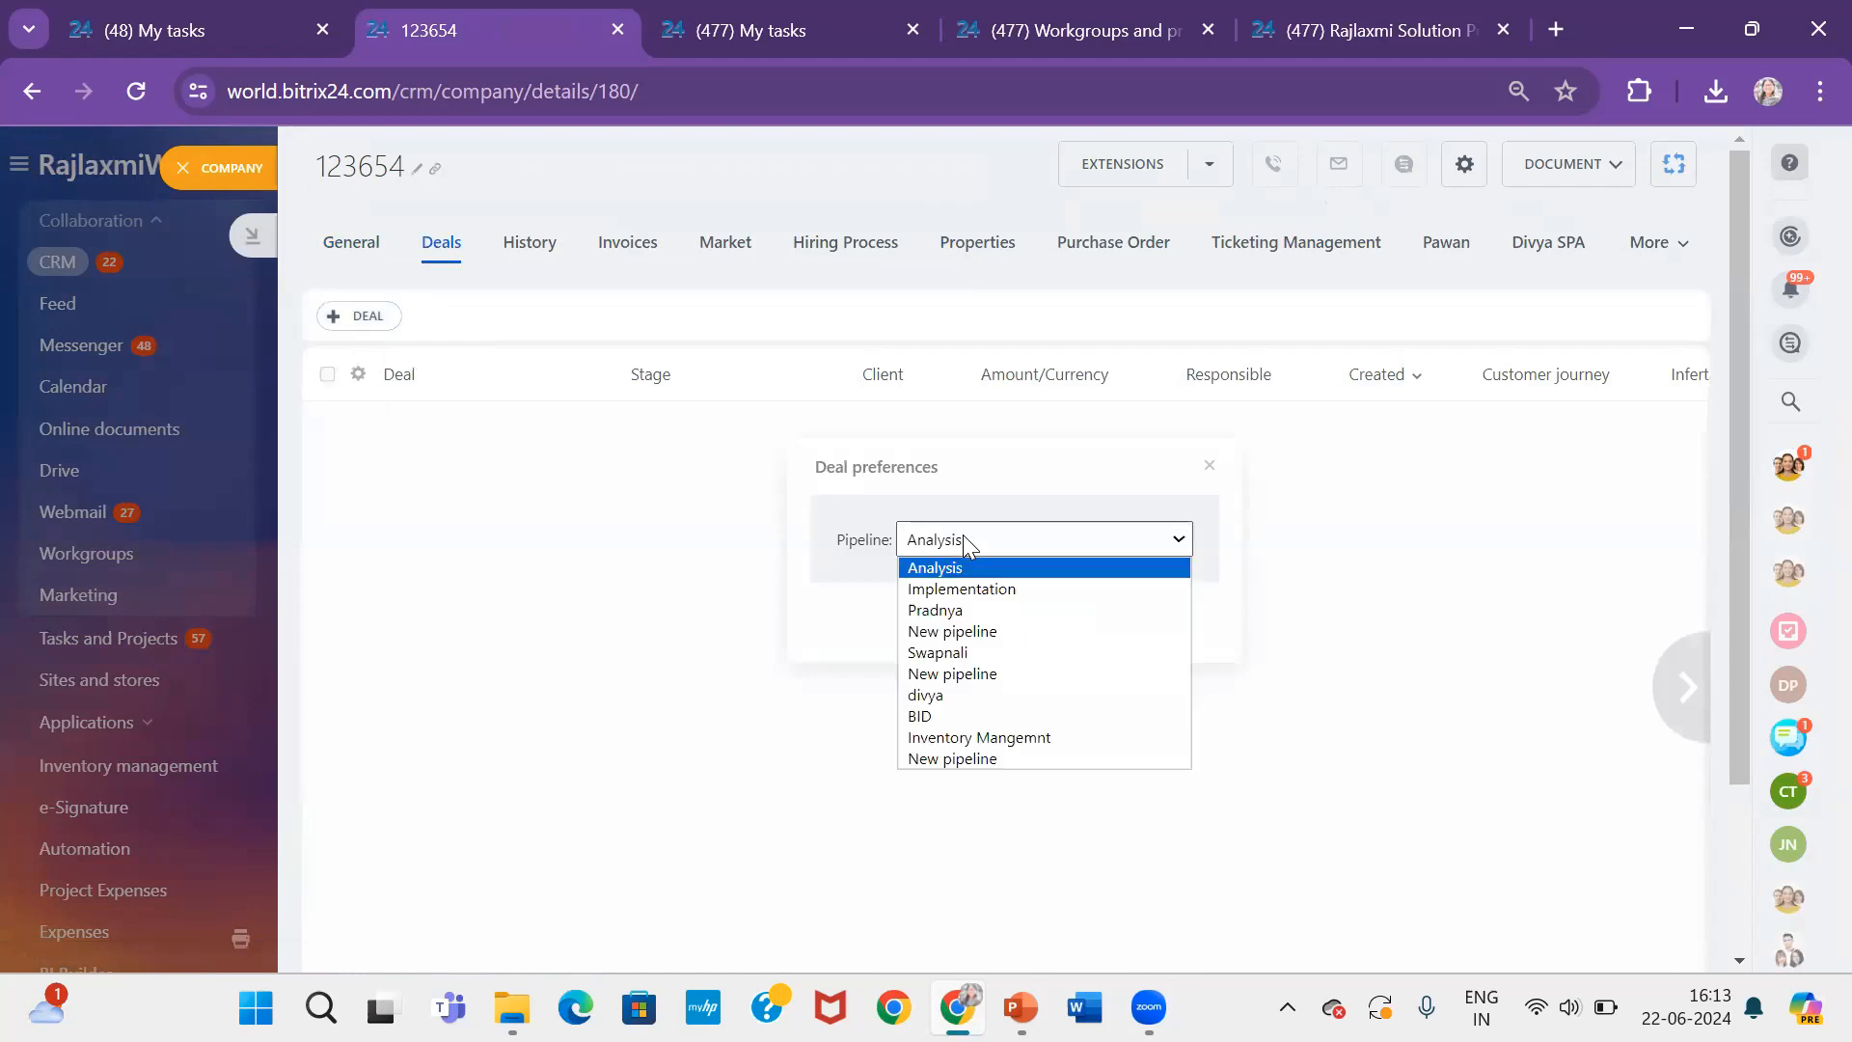
{"action": "left_click", "coordinate": [993, 611]}
{"action": "left_click", "coordinate": [992, 625]}
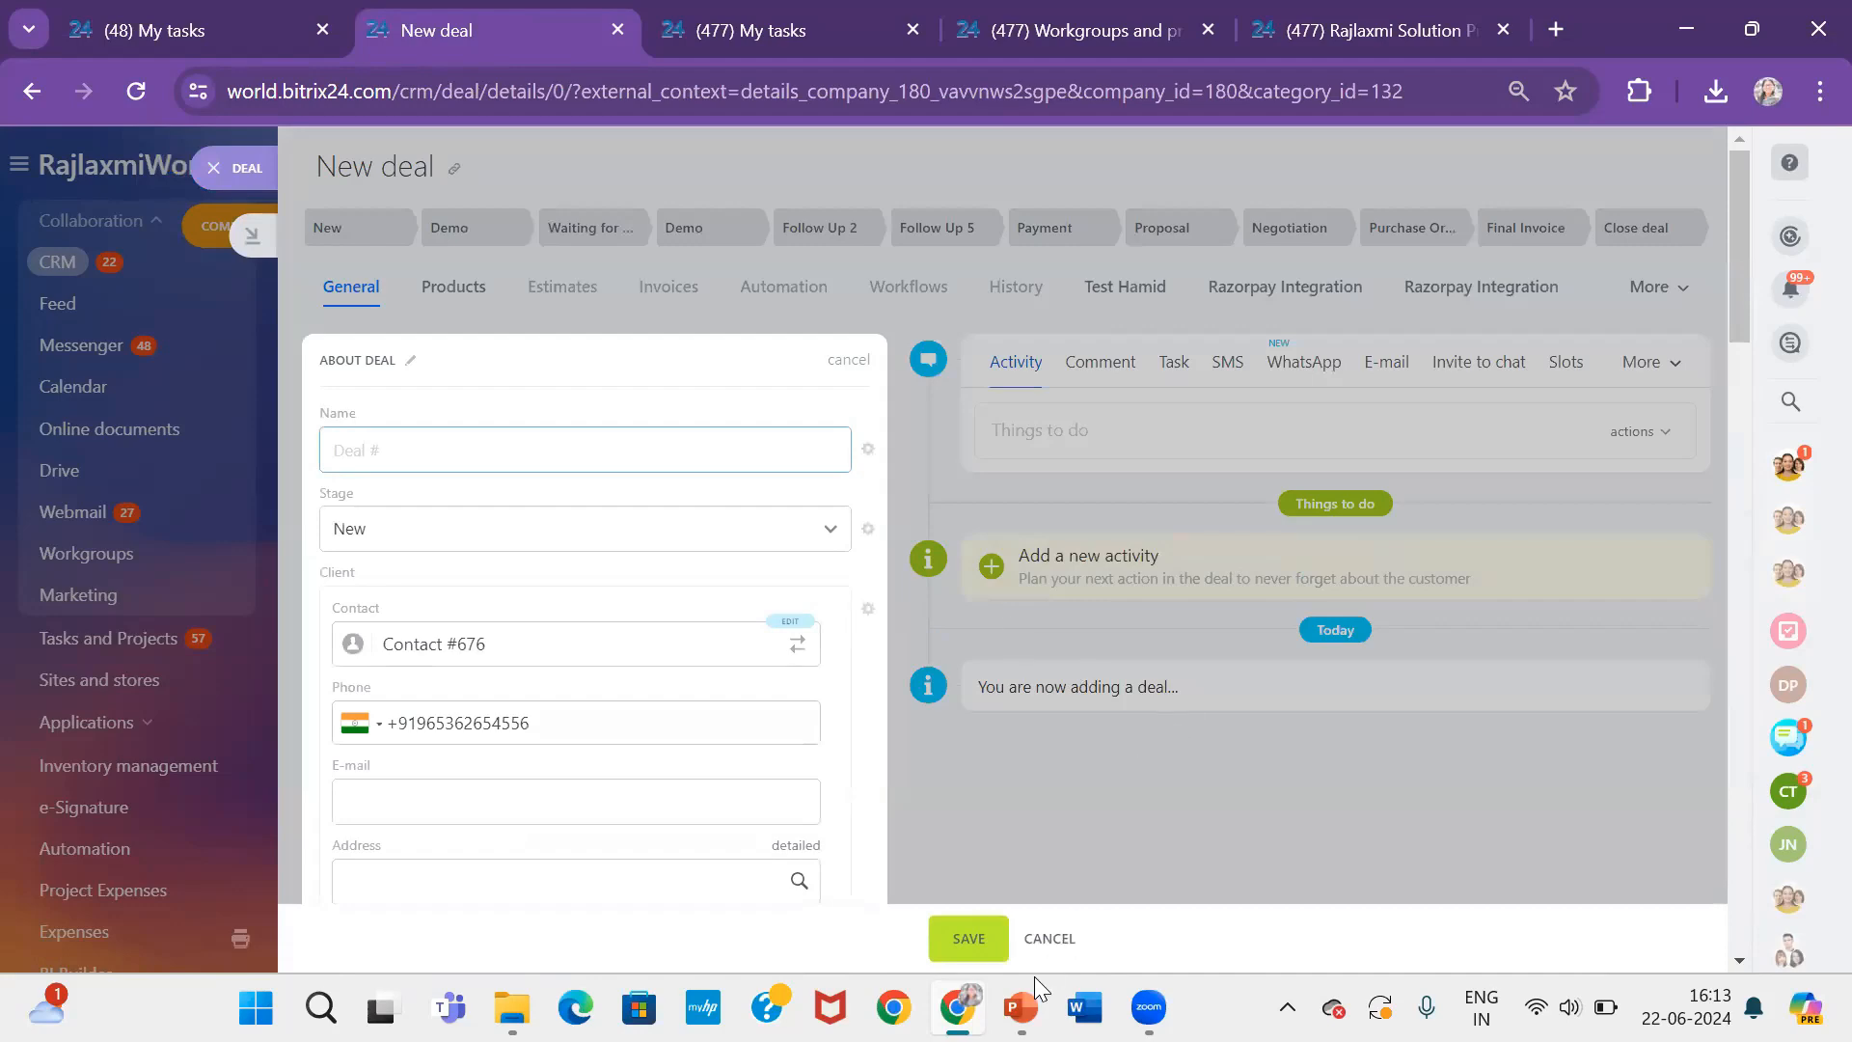
Switch to PowerPoint, present from the CRM slide through the Project management slide, and end the slide show
{"action": "mouse_move", "coordinate": [1019, 1005]}
{"action": "left_click", "coordinate": [1025, 938]}
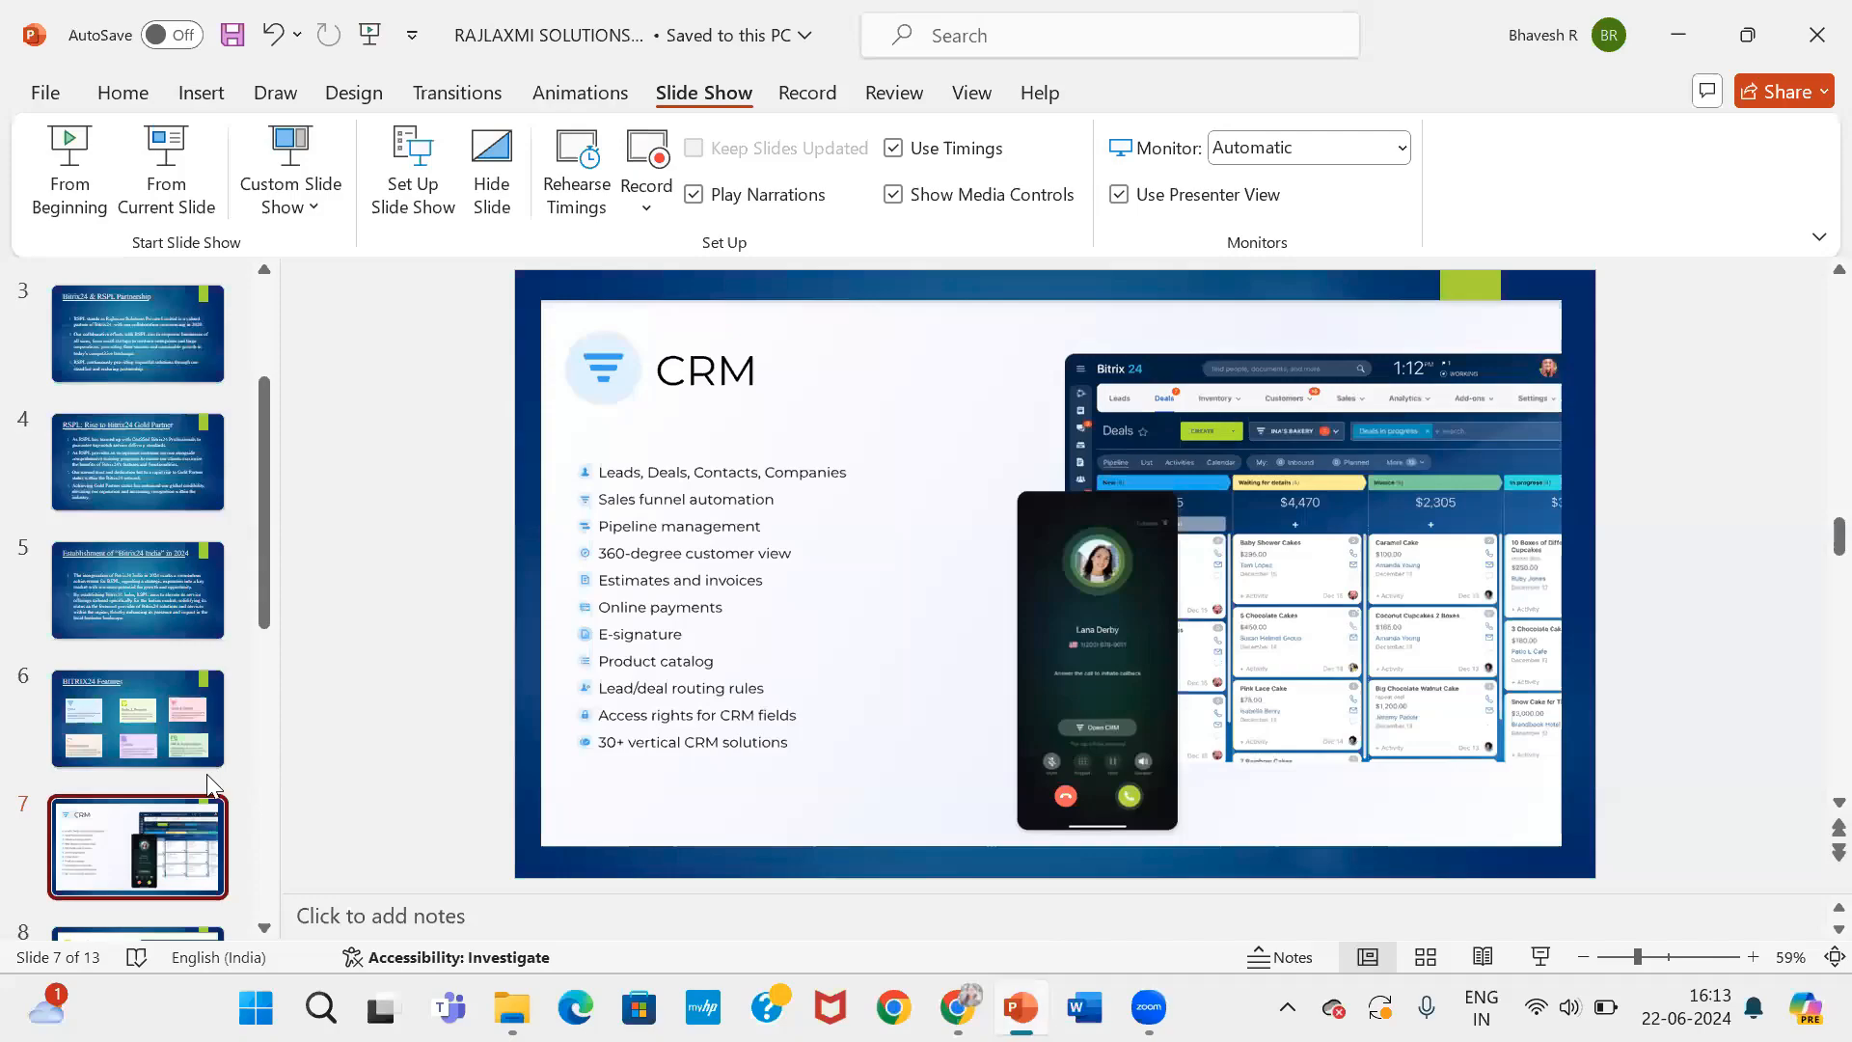
{"action": "left_click", "coordinate": [162, 214]}
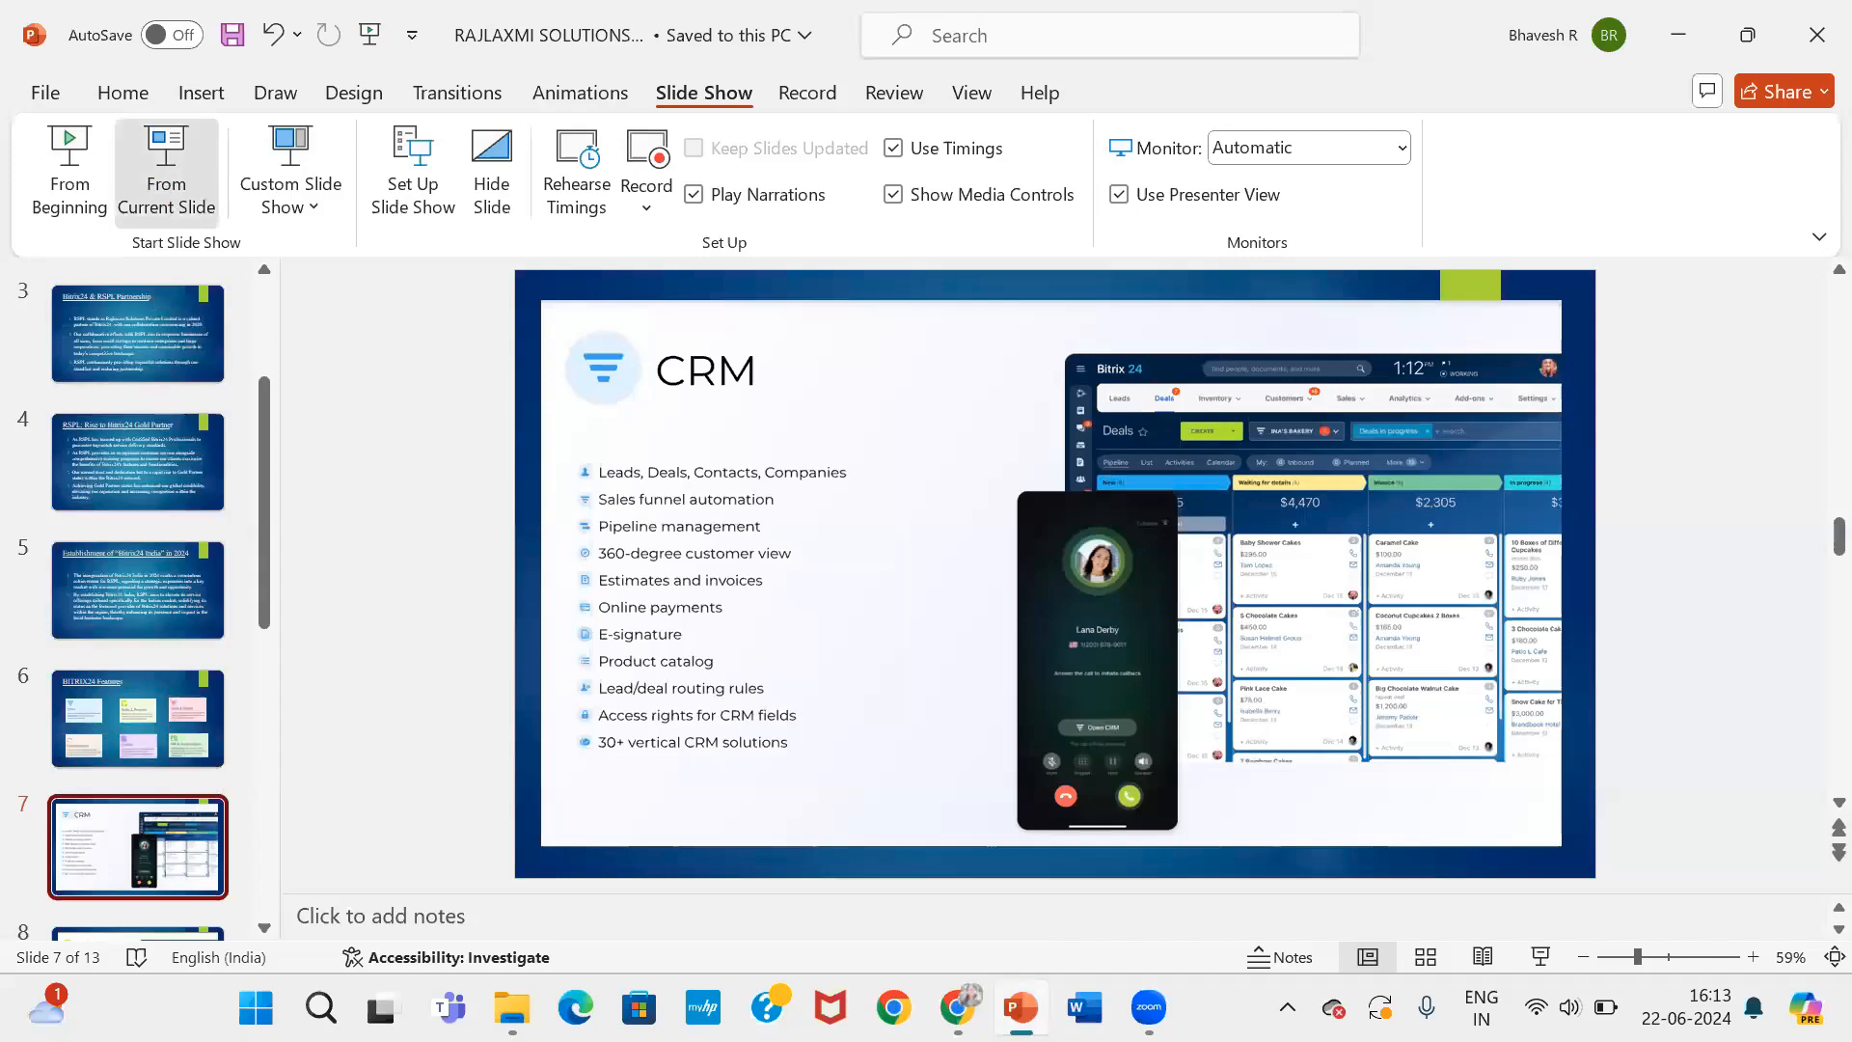
{"action": "key", "text": "Right"}
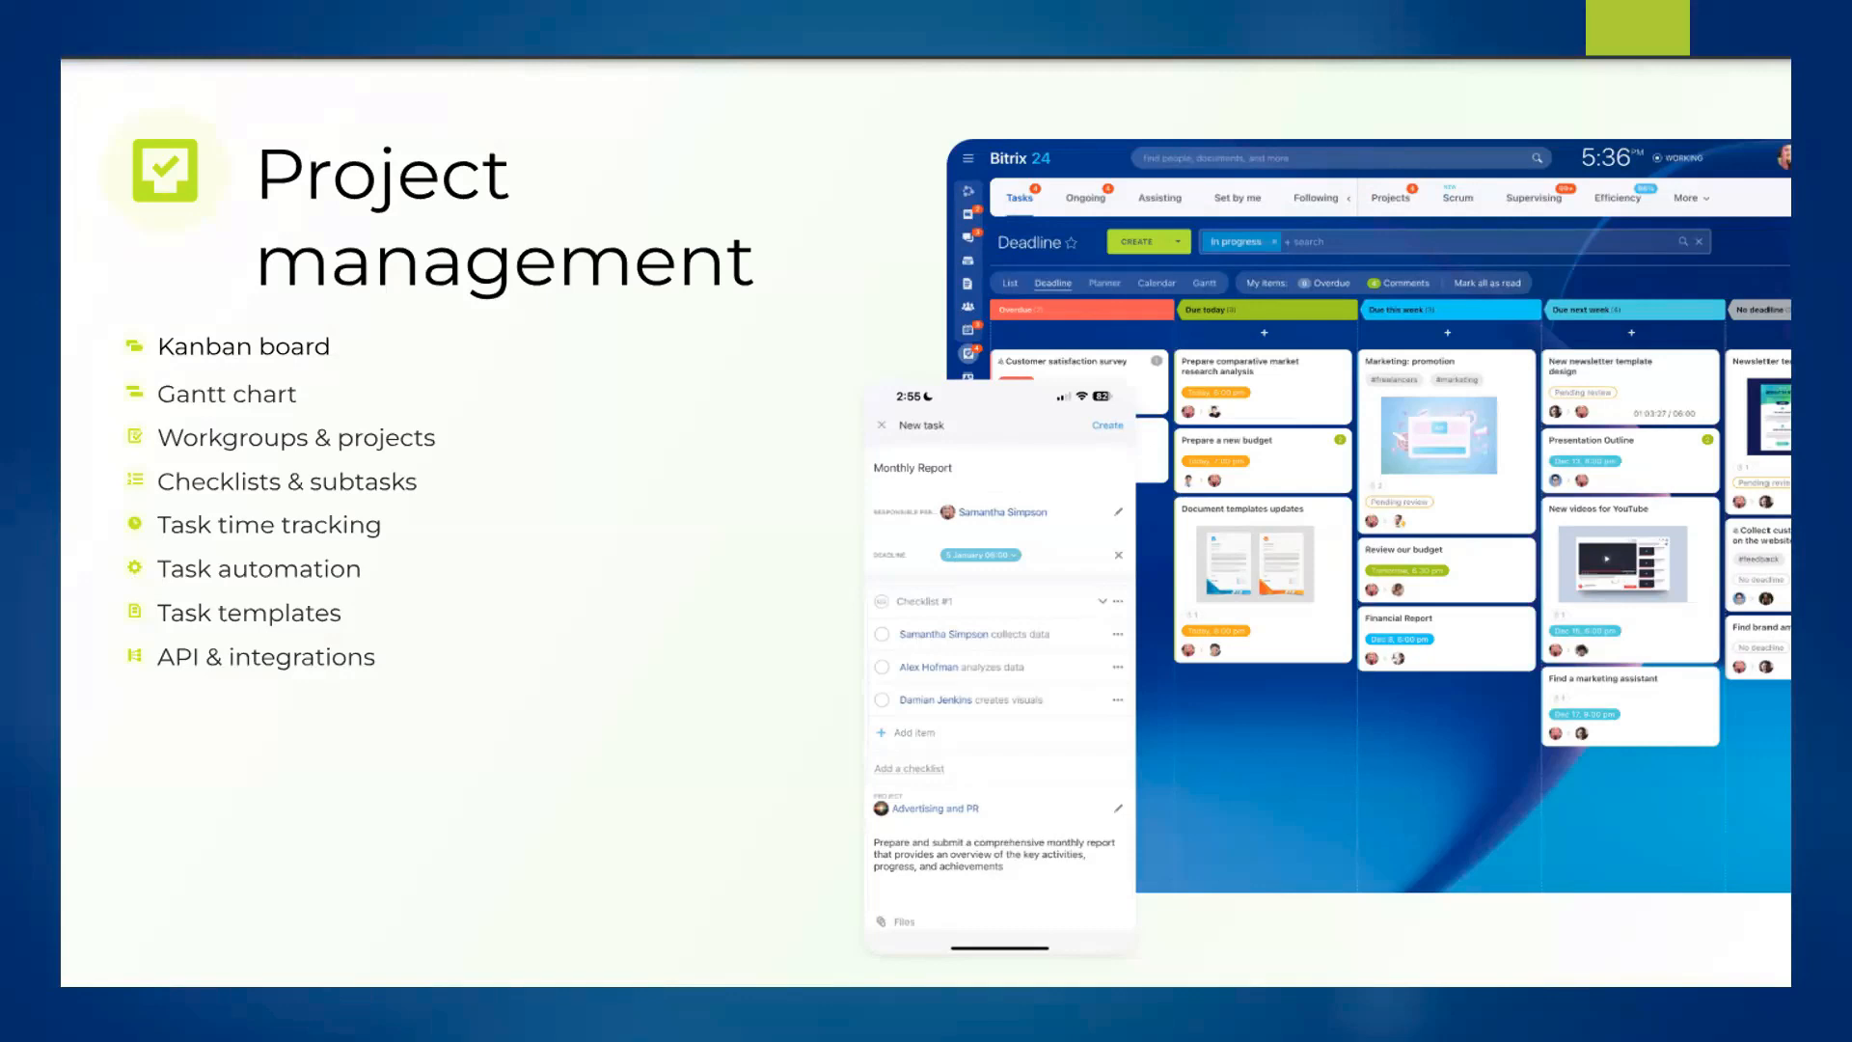
{"action": "key", "text": "Escape"}
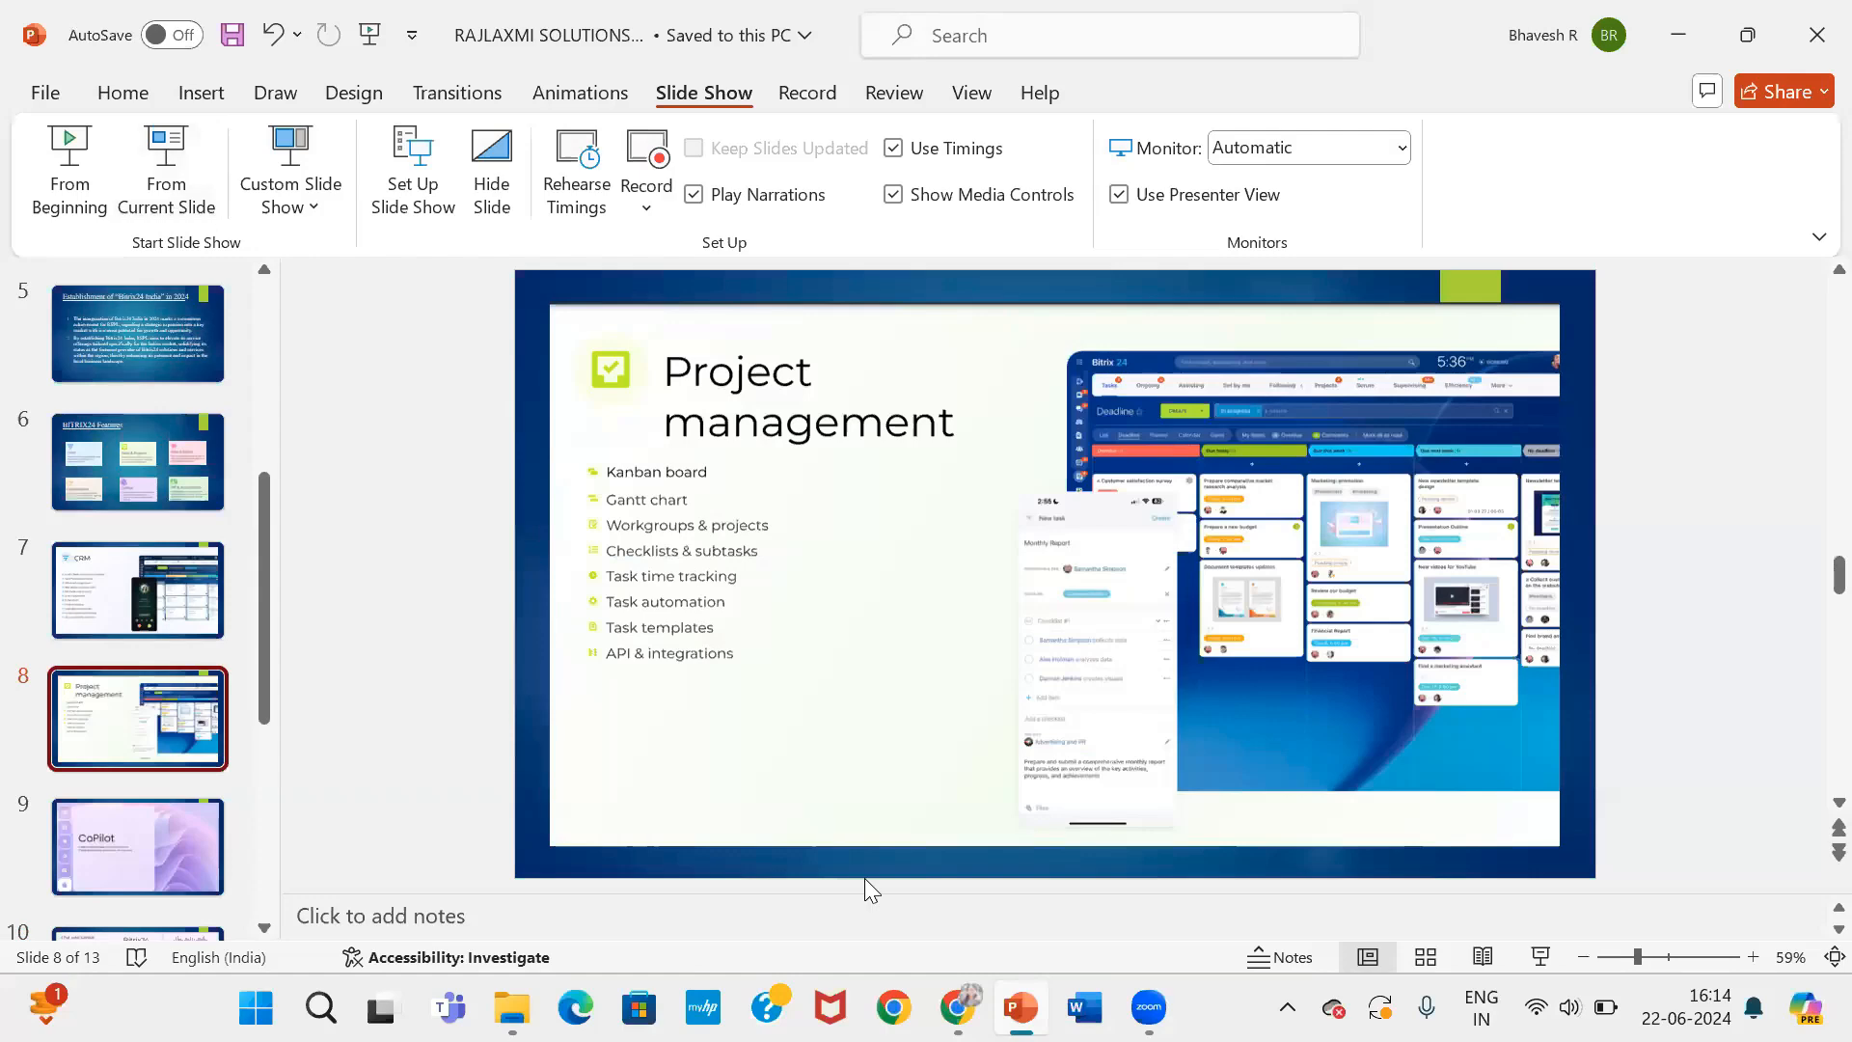
Switch to Bitrix24 in the browser and open a new task form from the My tasks list
{"action": "mouse_move", "coordinate": [964, 1003]}
{"action": "left_click", "coordinate": [903, 888]}
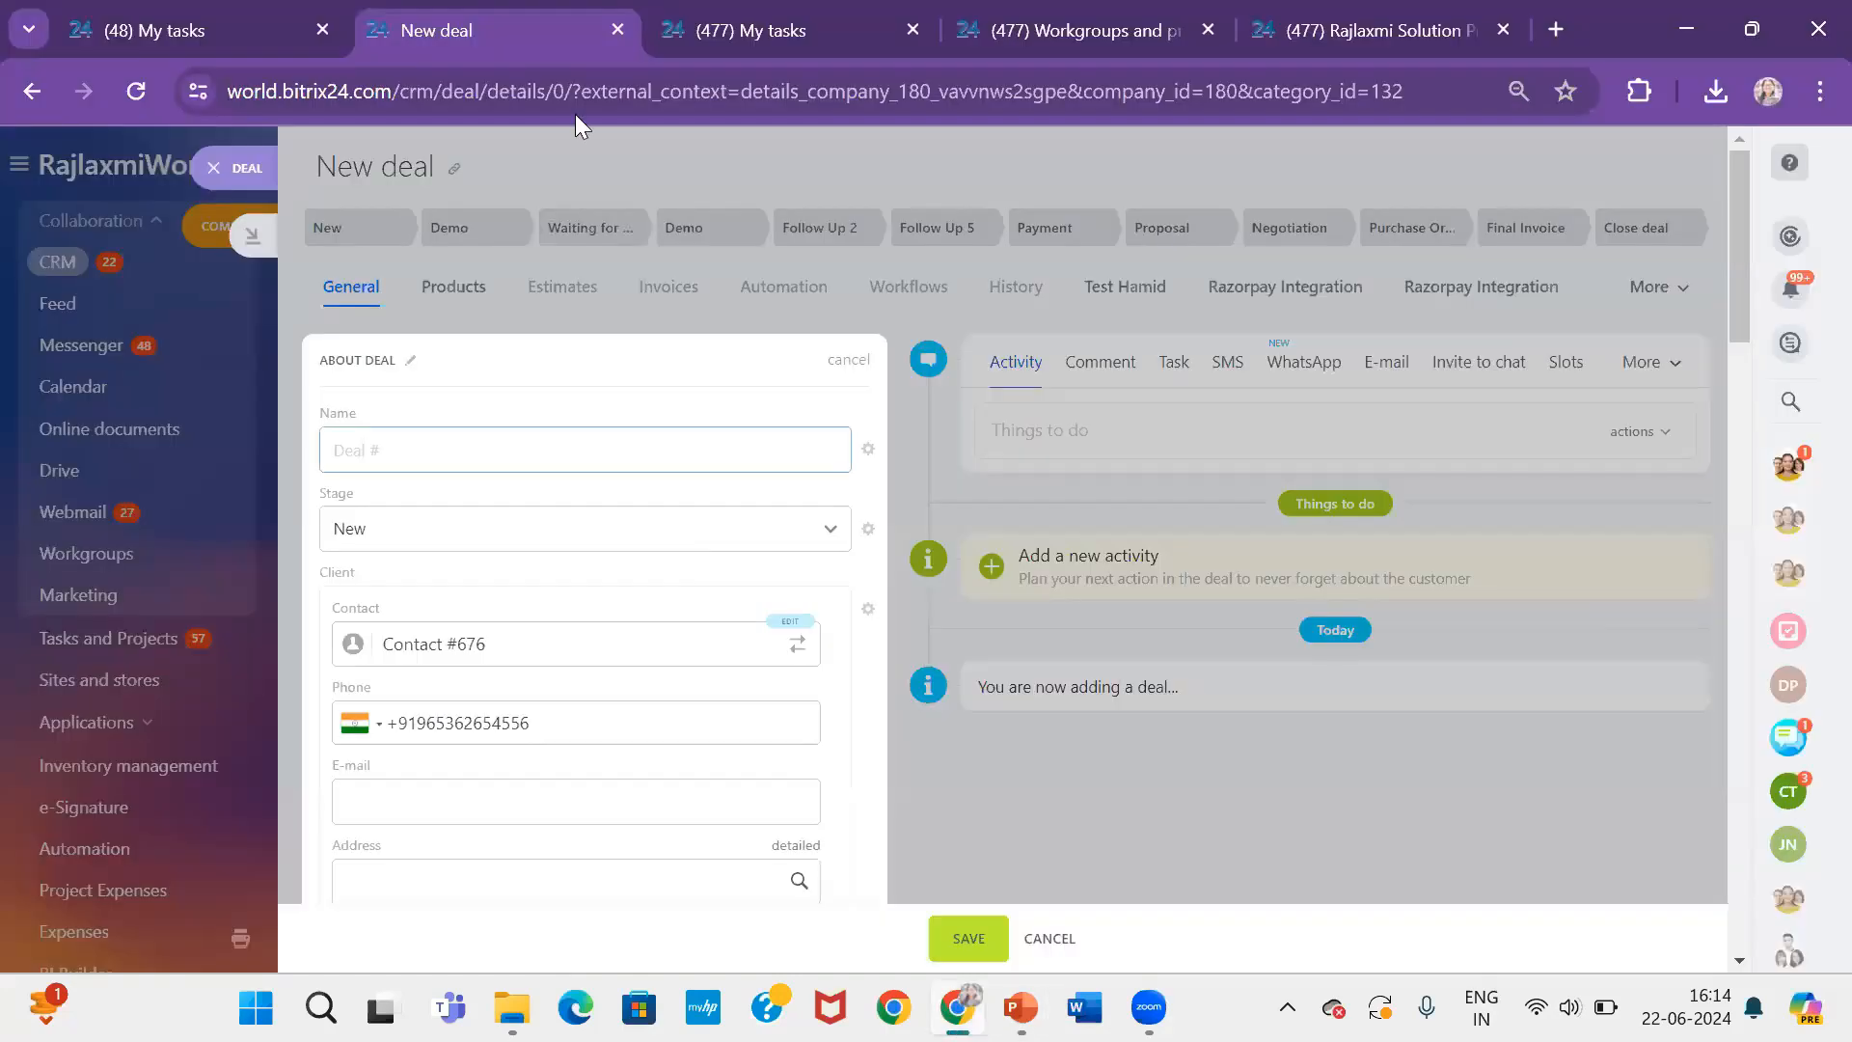
{"action": "left_click", "coordinate": [751, 39]}
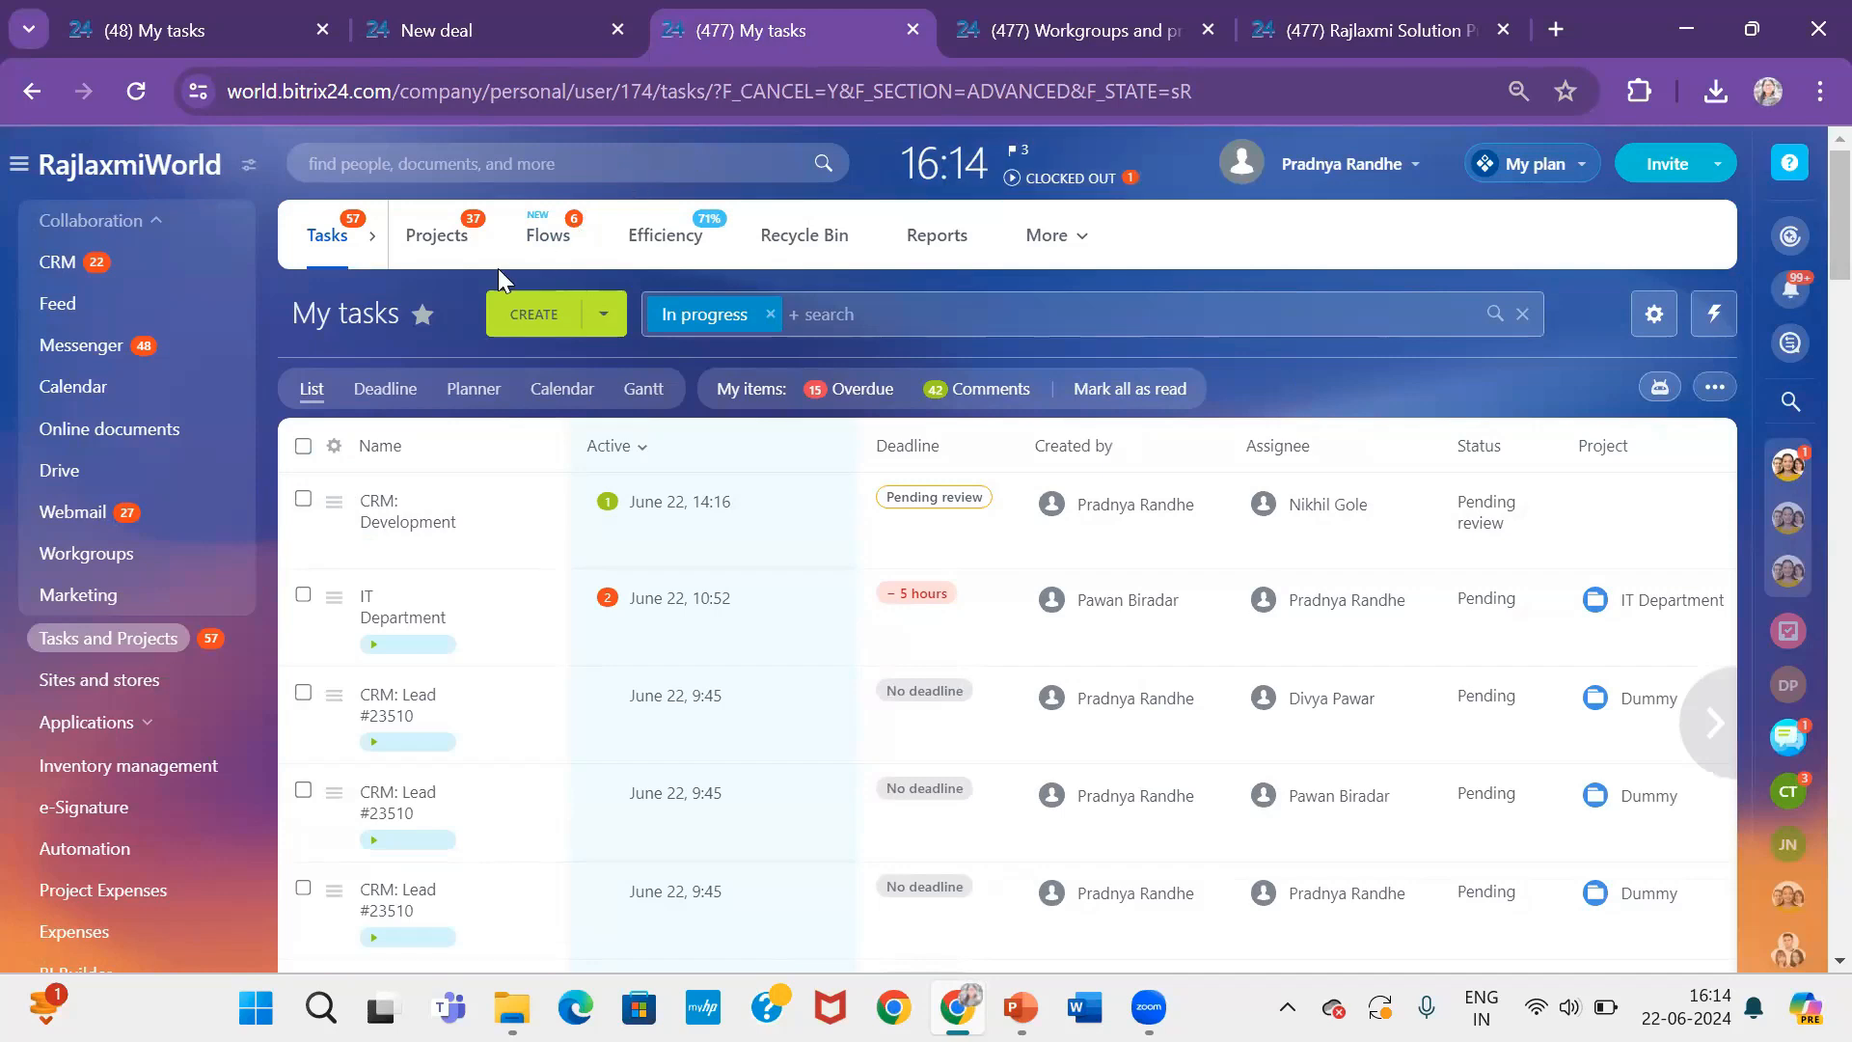
{"action": "left_click", "coordinate": [518, 337]}
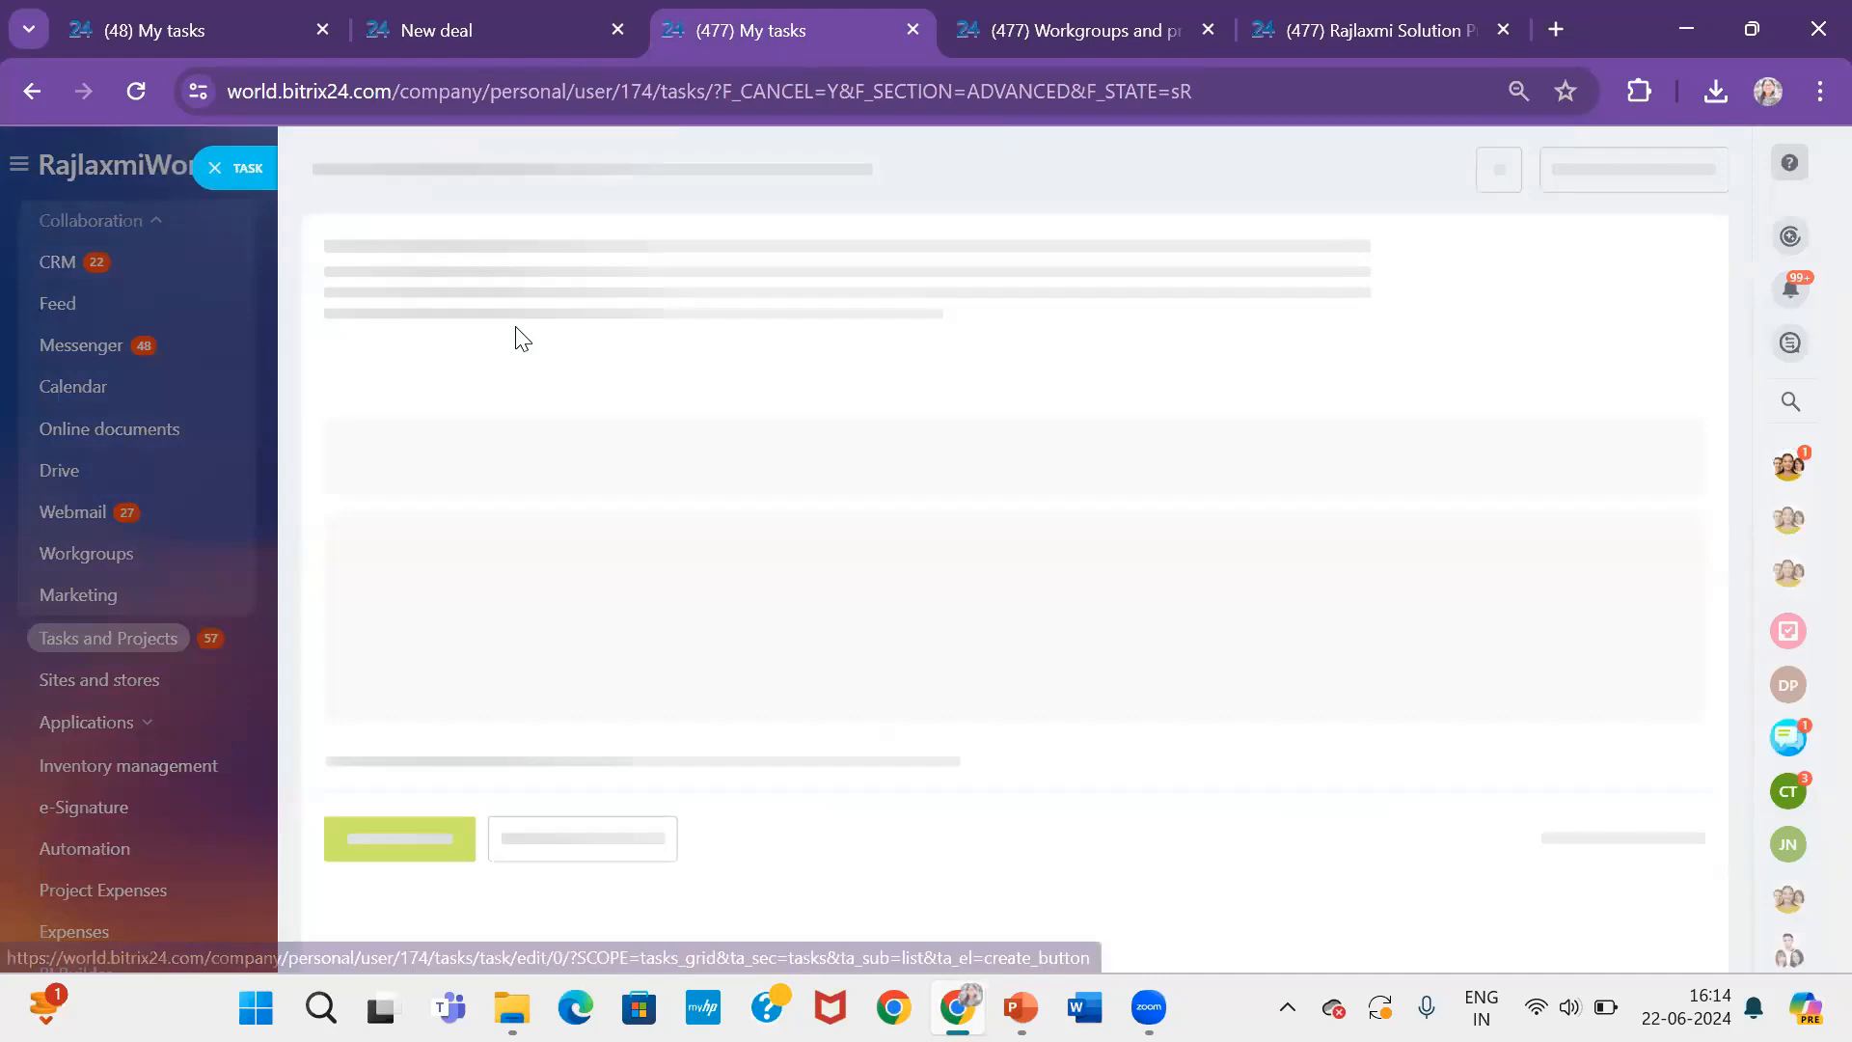
Name the new task Customization task
{"action": "left_click", "coordinate": [566, 253]}
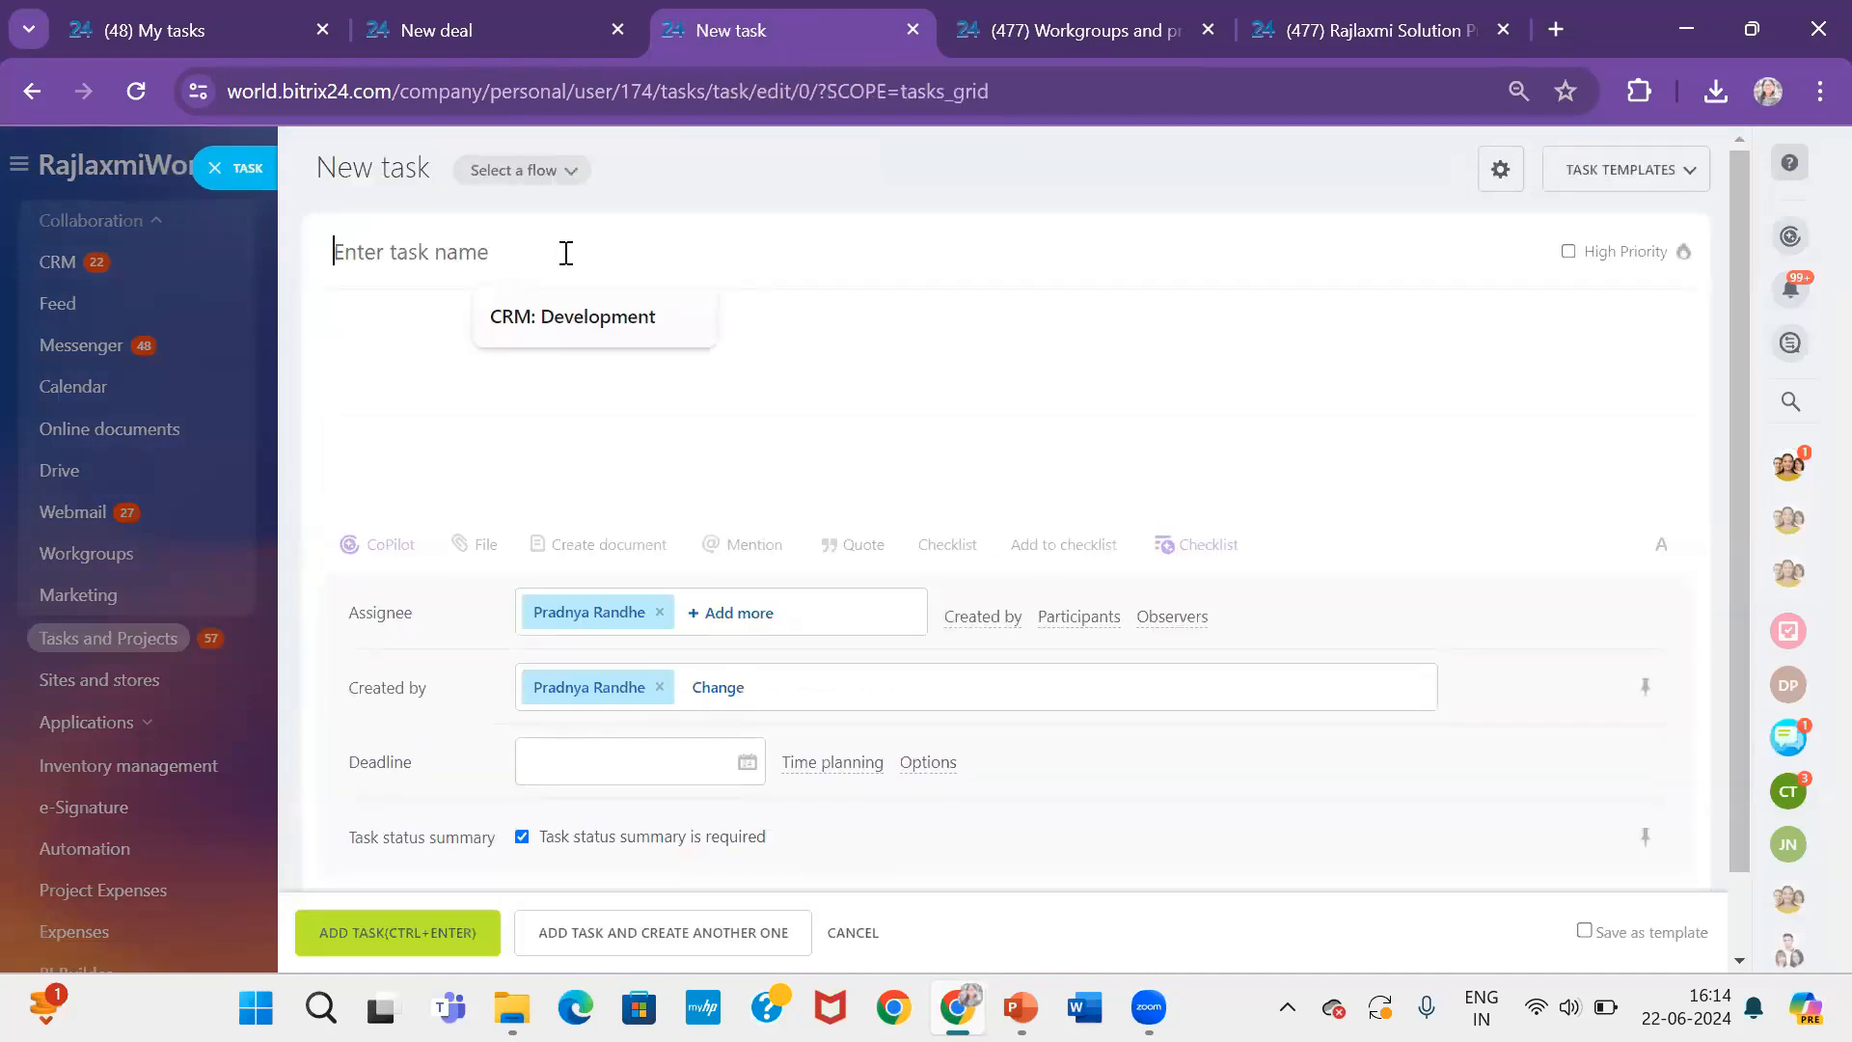
{"action": "type", "text": "PH"}
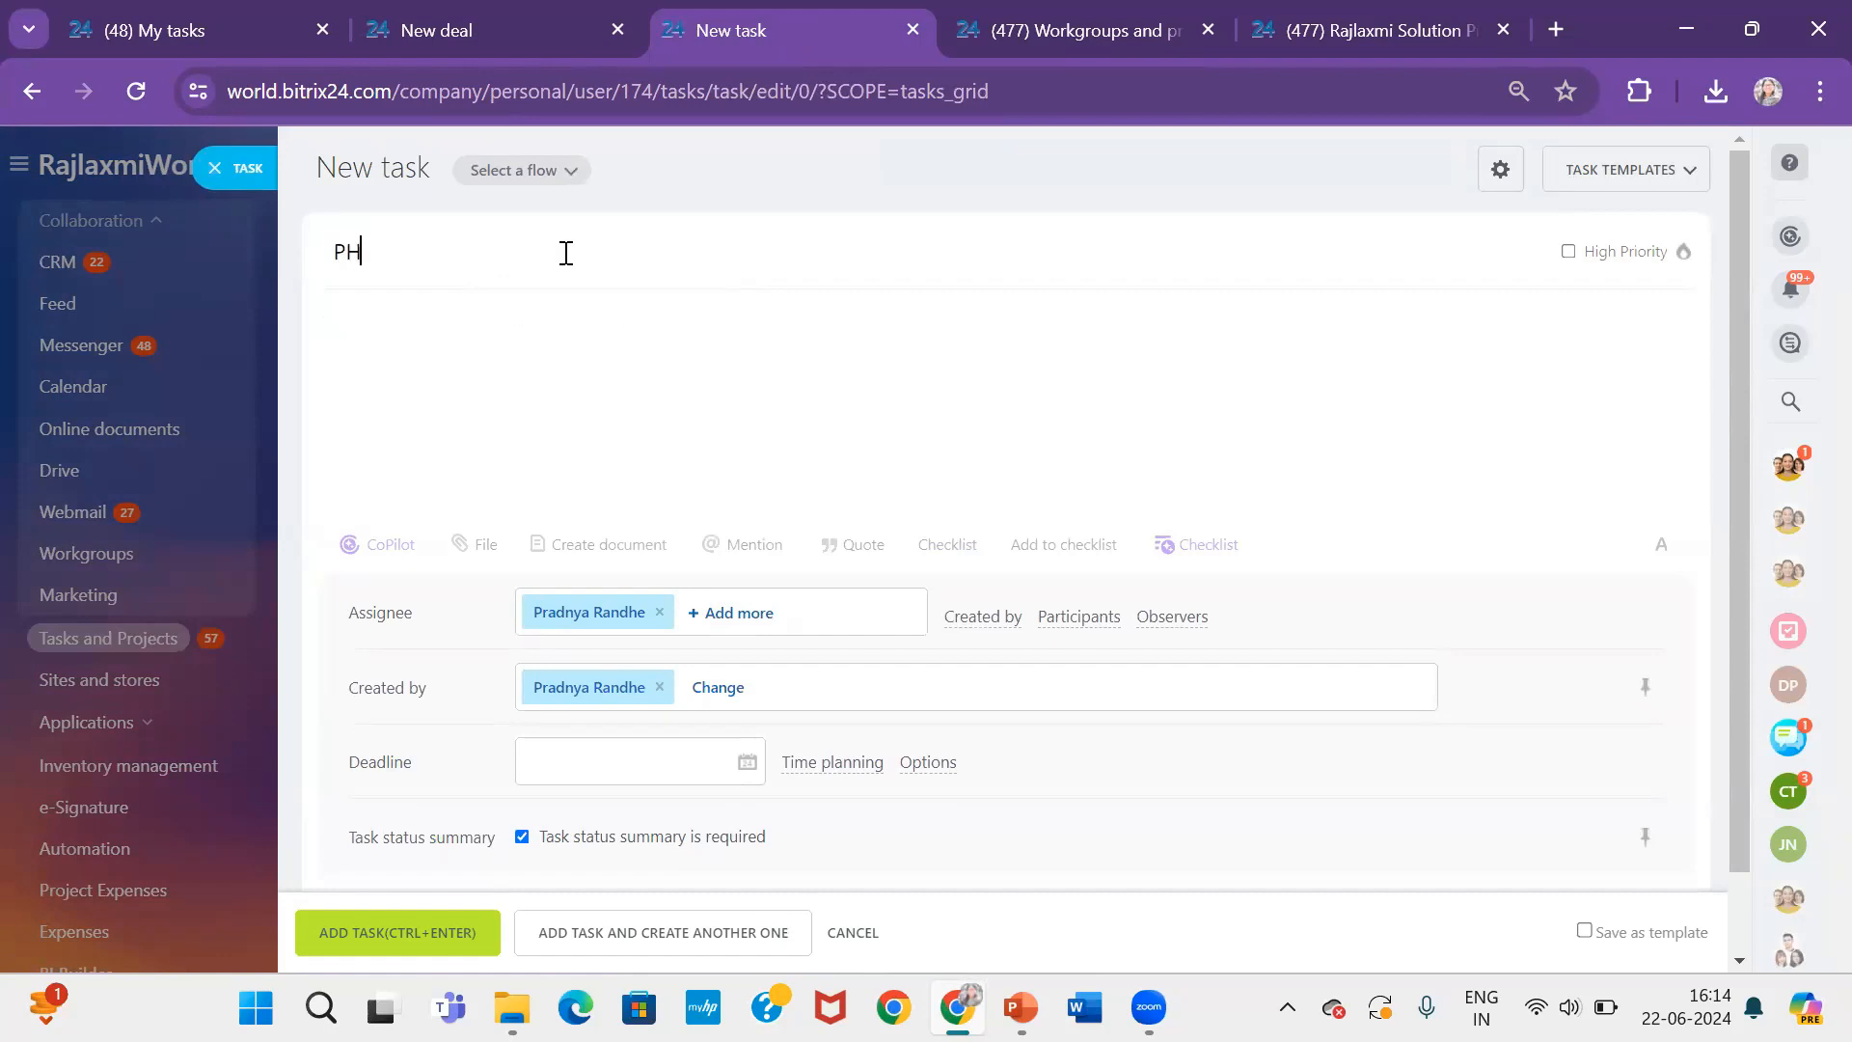
{"action": "key", "text": "BackSpace"}
{"action": "key", "text": "BackSpace"}
{"action": "type", "text": "Cut"}
{"action": "type", "text": "omizar"}
{"action": "type", "text": "ti"}
{"action": "key", "text": "BackSpace"}
{"action": "key", "text": "BackSpace"}
{"action": "key", "text": "BackSpace"}
{"action": "type", "text": "tion task"}
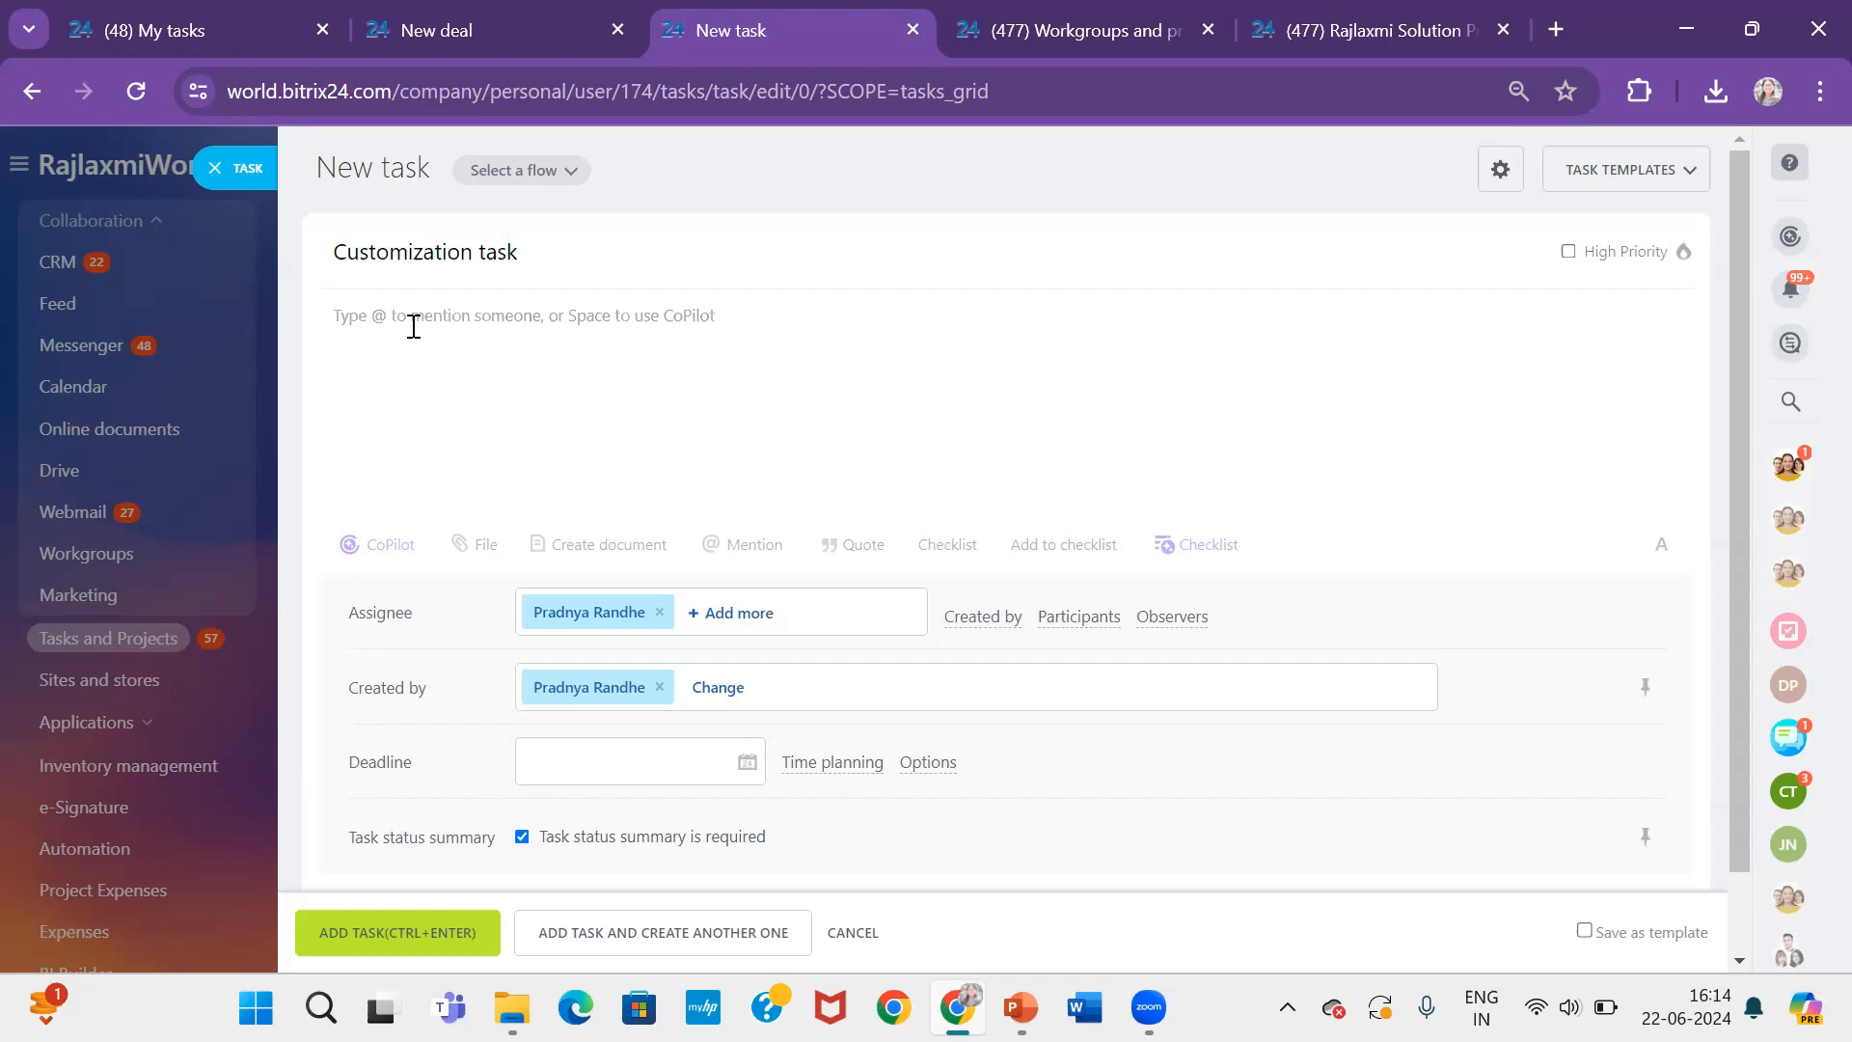
Add the first two suggested colleagues as further assignees of the task
{"action": "left_click", "coordinate": [1351, 612]}
{"action": "scroll", "coordinate": [1351, 612], "scroll_direction": "down", "scroll_amount": 1}
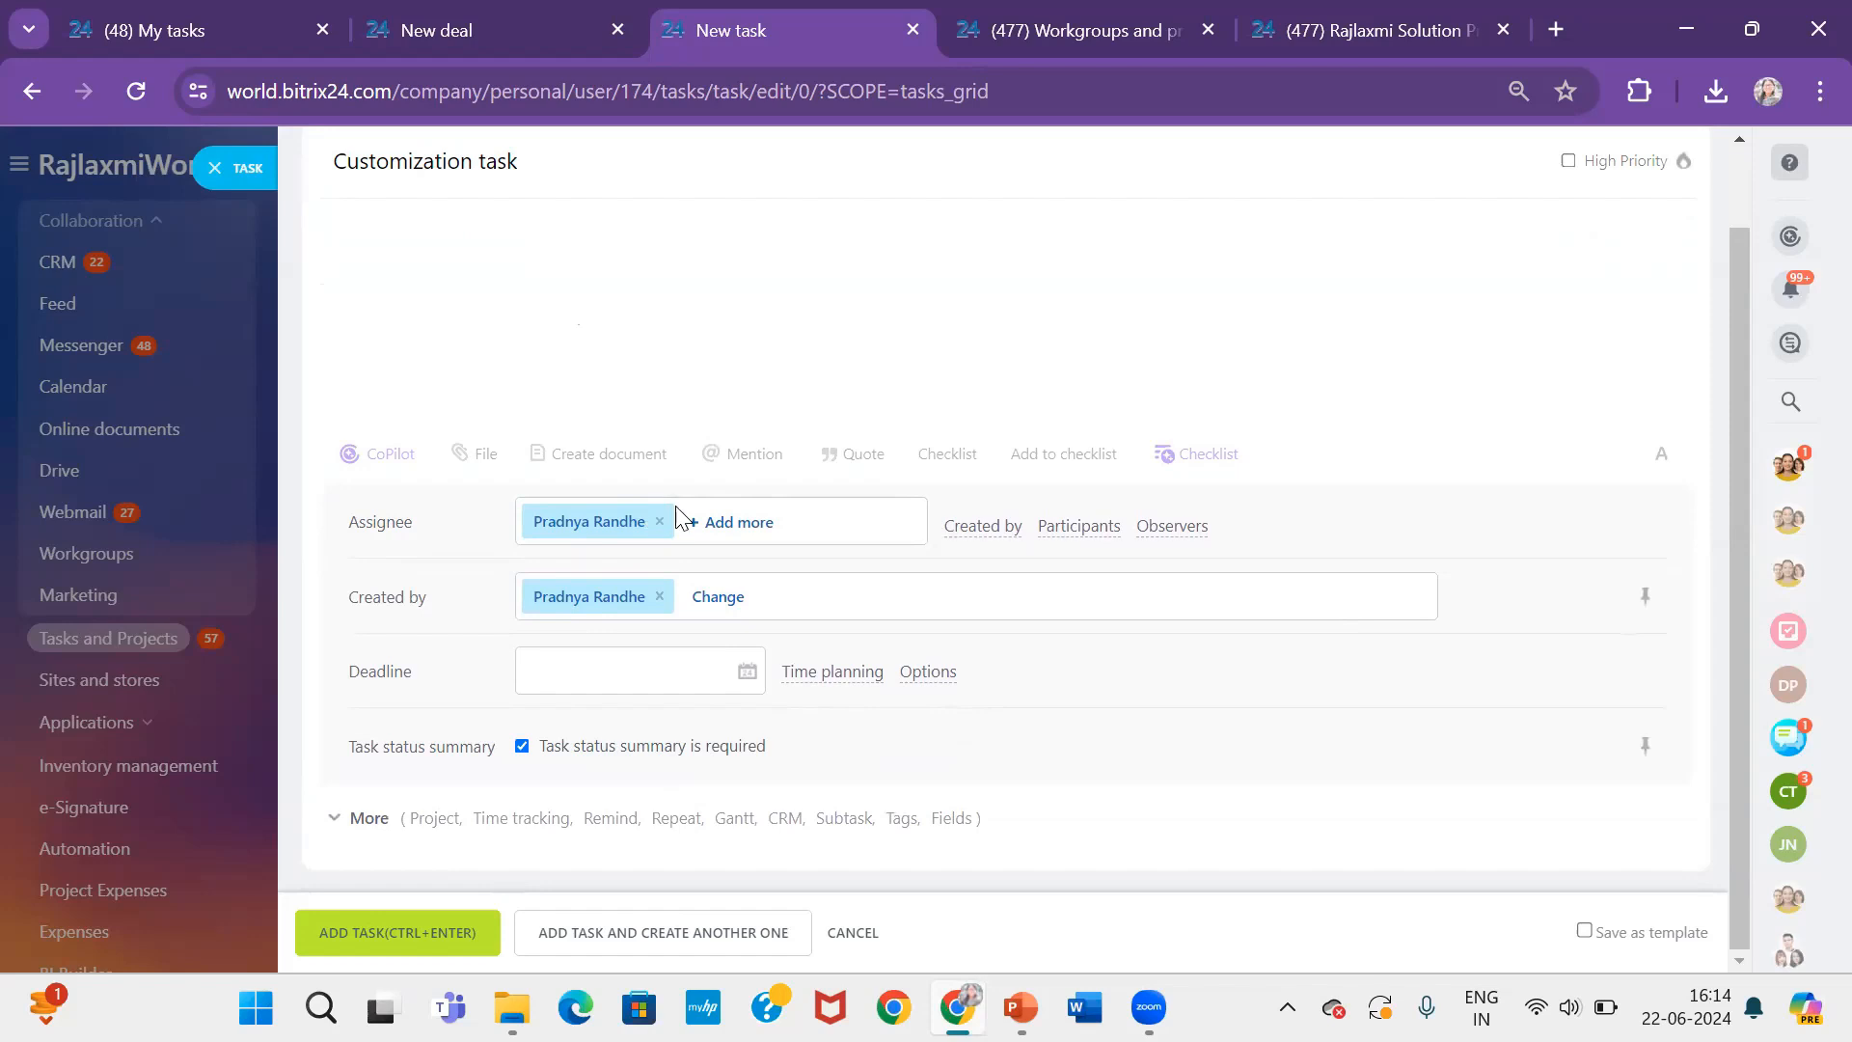
{"action": "left_click", "coordinate": [719, 534]}
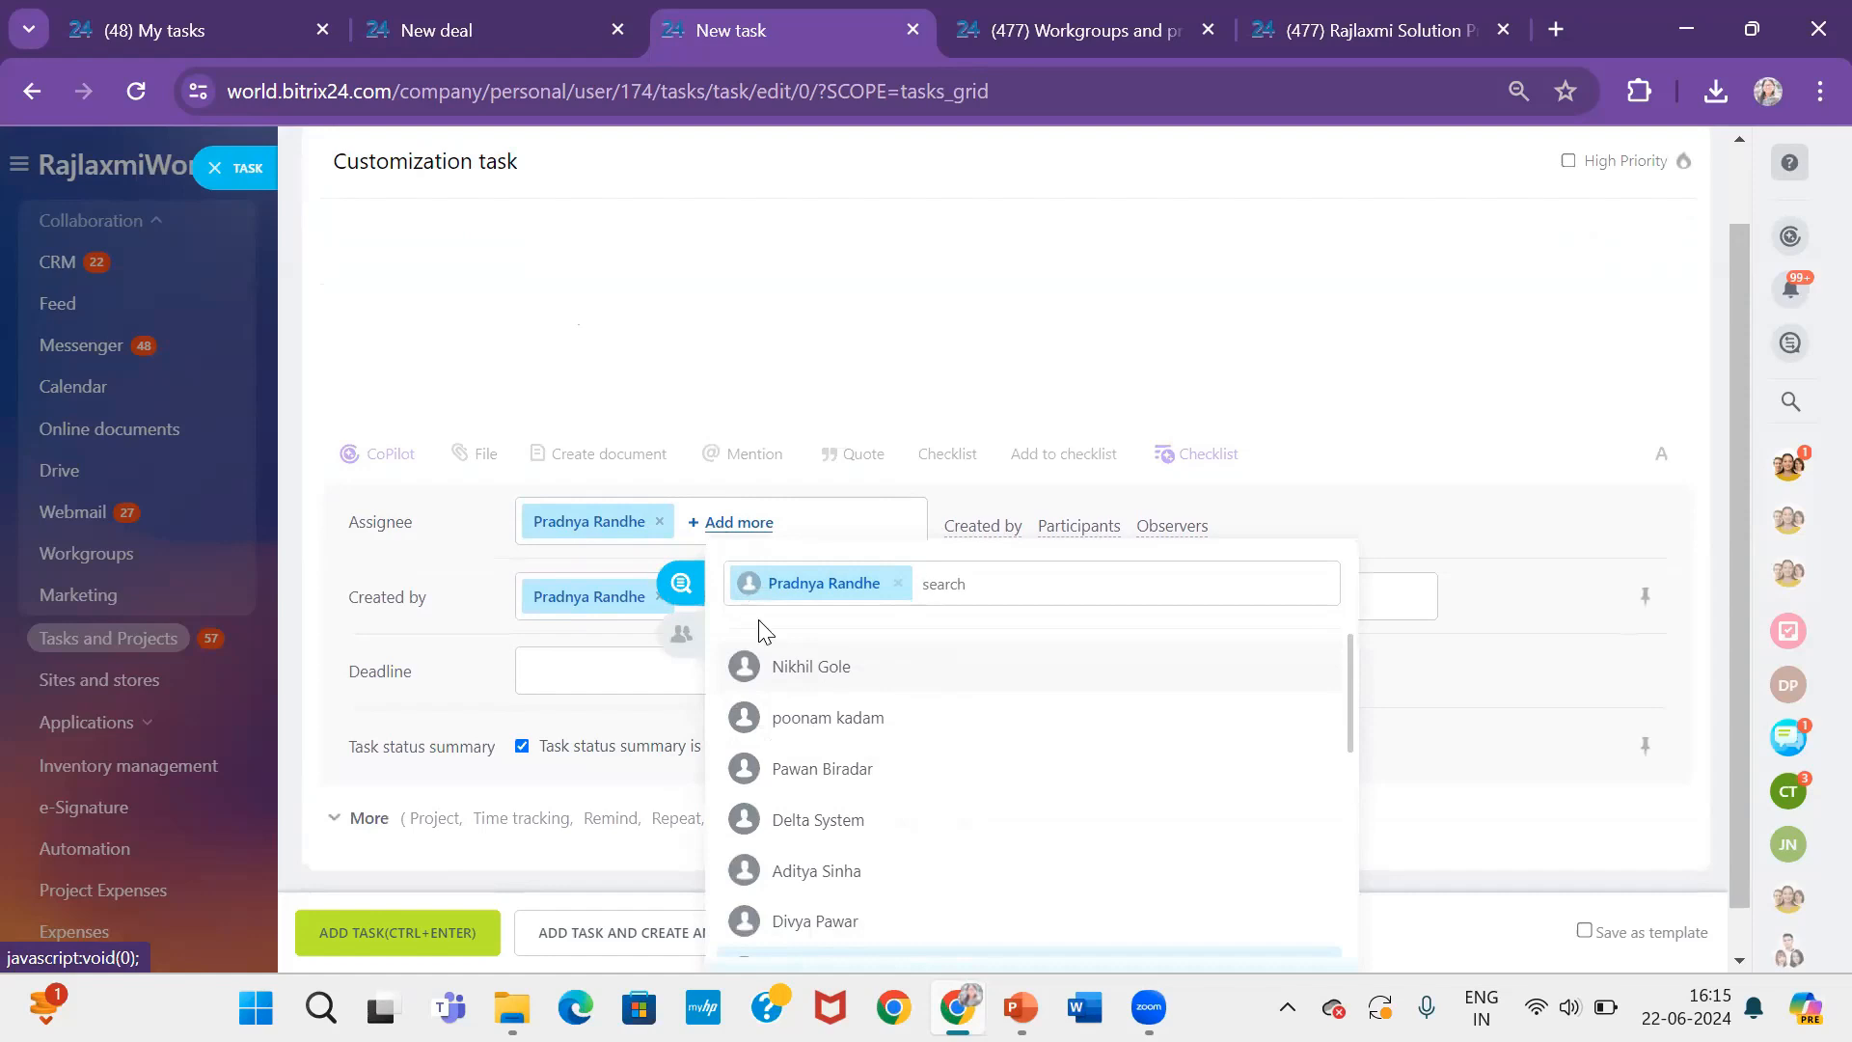
{"action": "left_click", "coordinate": [778, 676]}
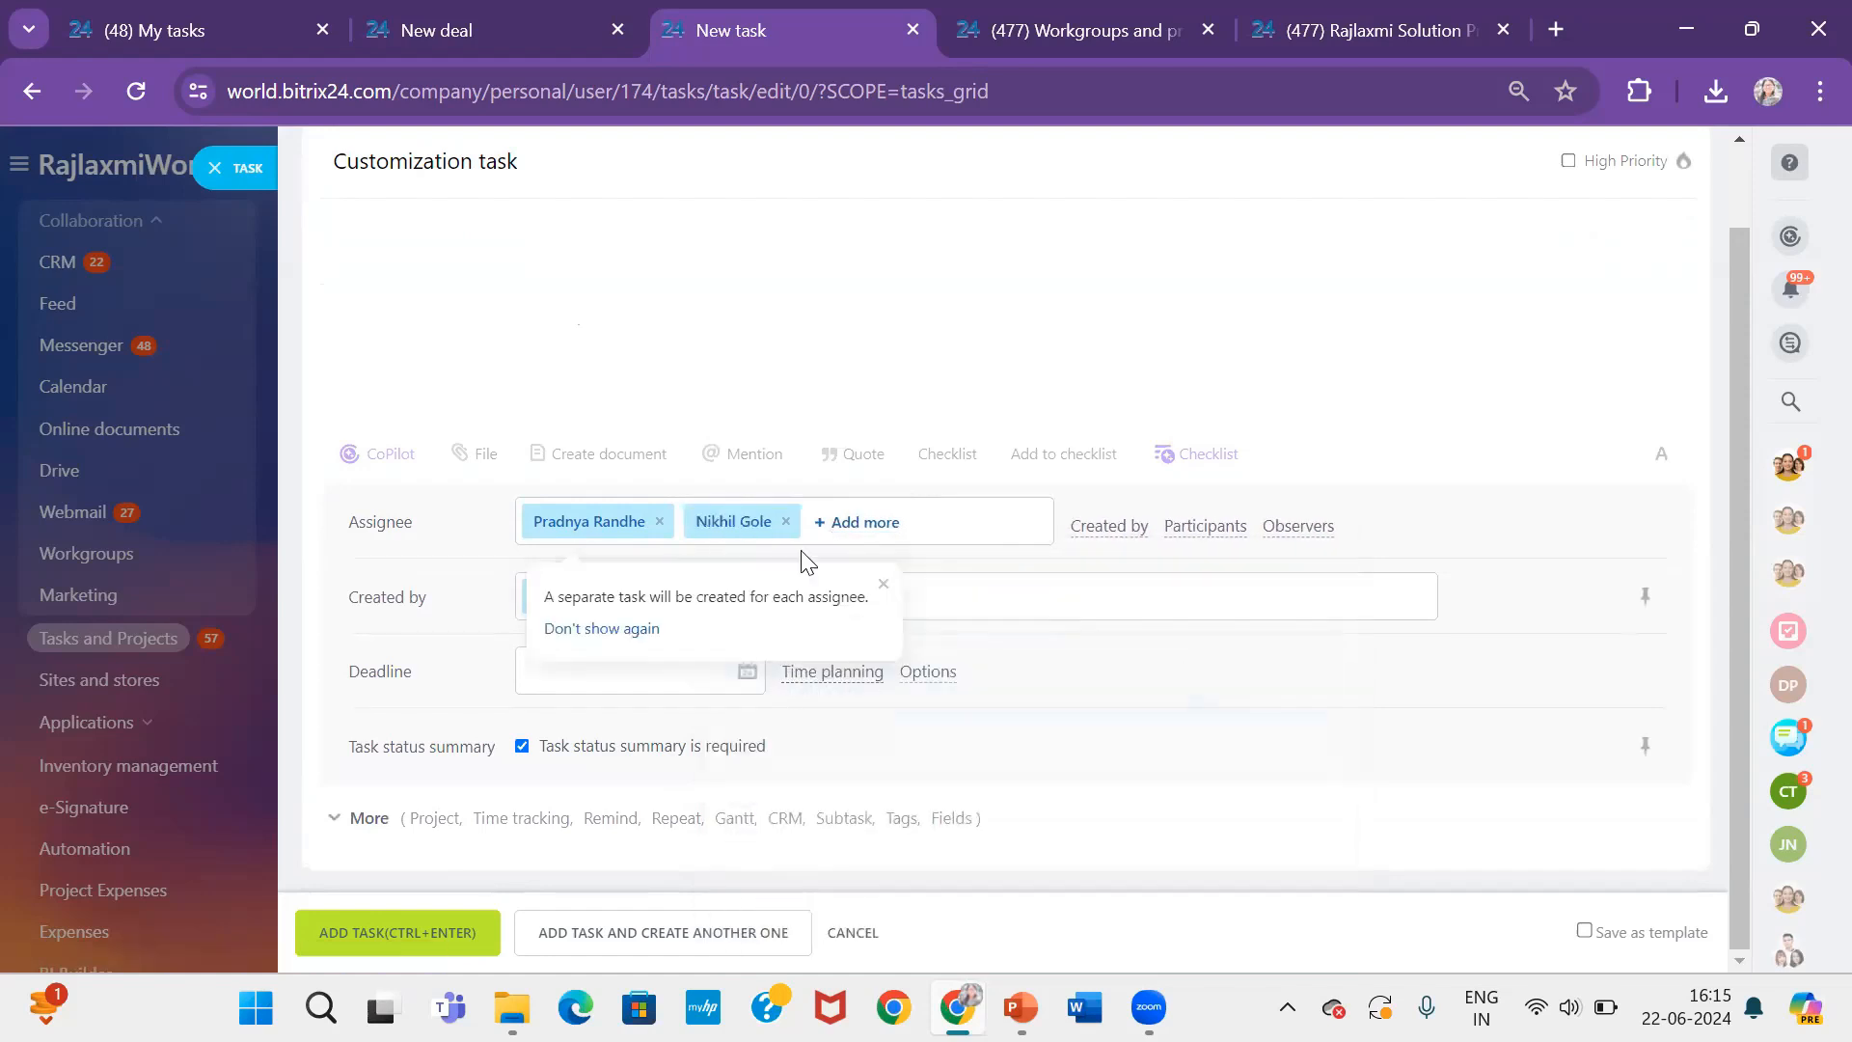
{"action": "left_click", "coordinate": [862, 522]}
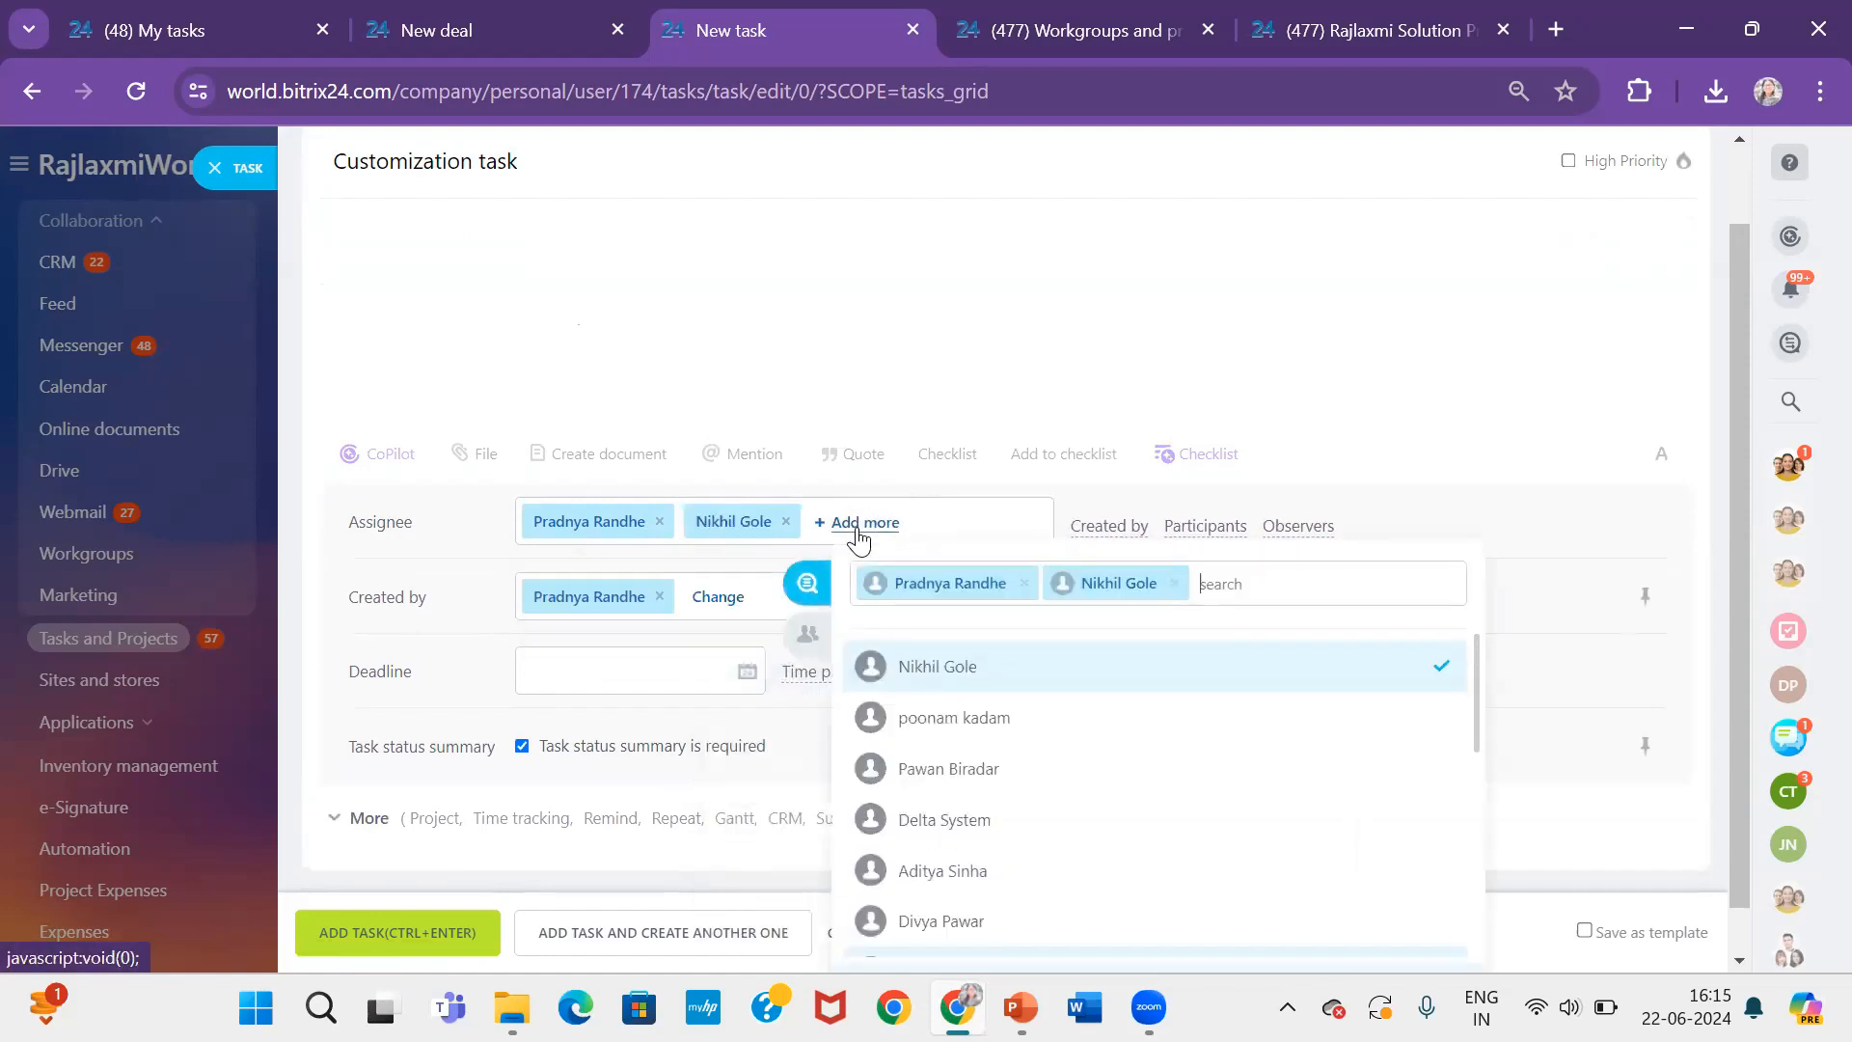
{"action": "left_click", "coordinate": [931, 715]}
{"action": "left_click", "coordinate": [1141, 724]}
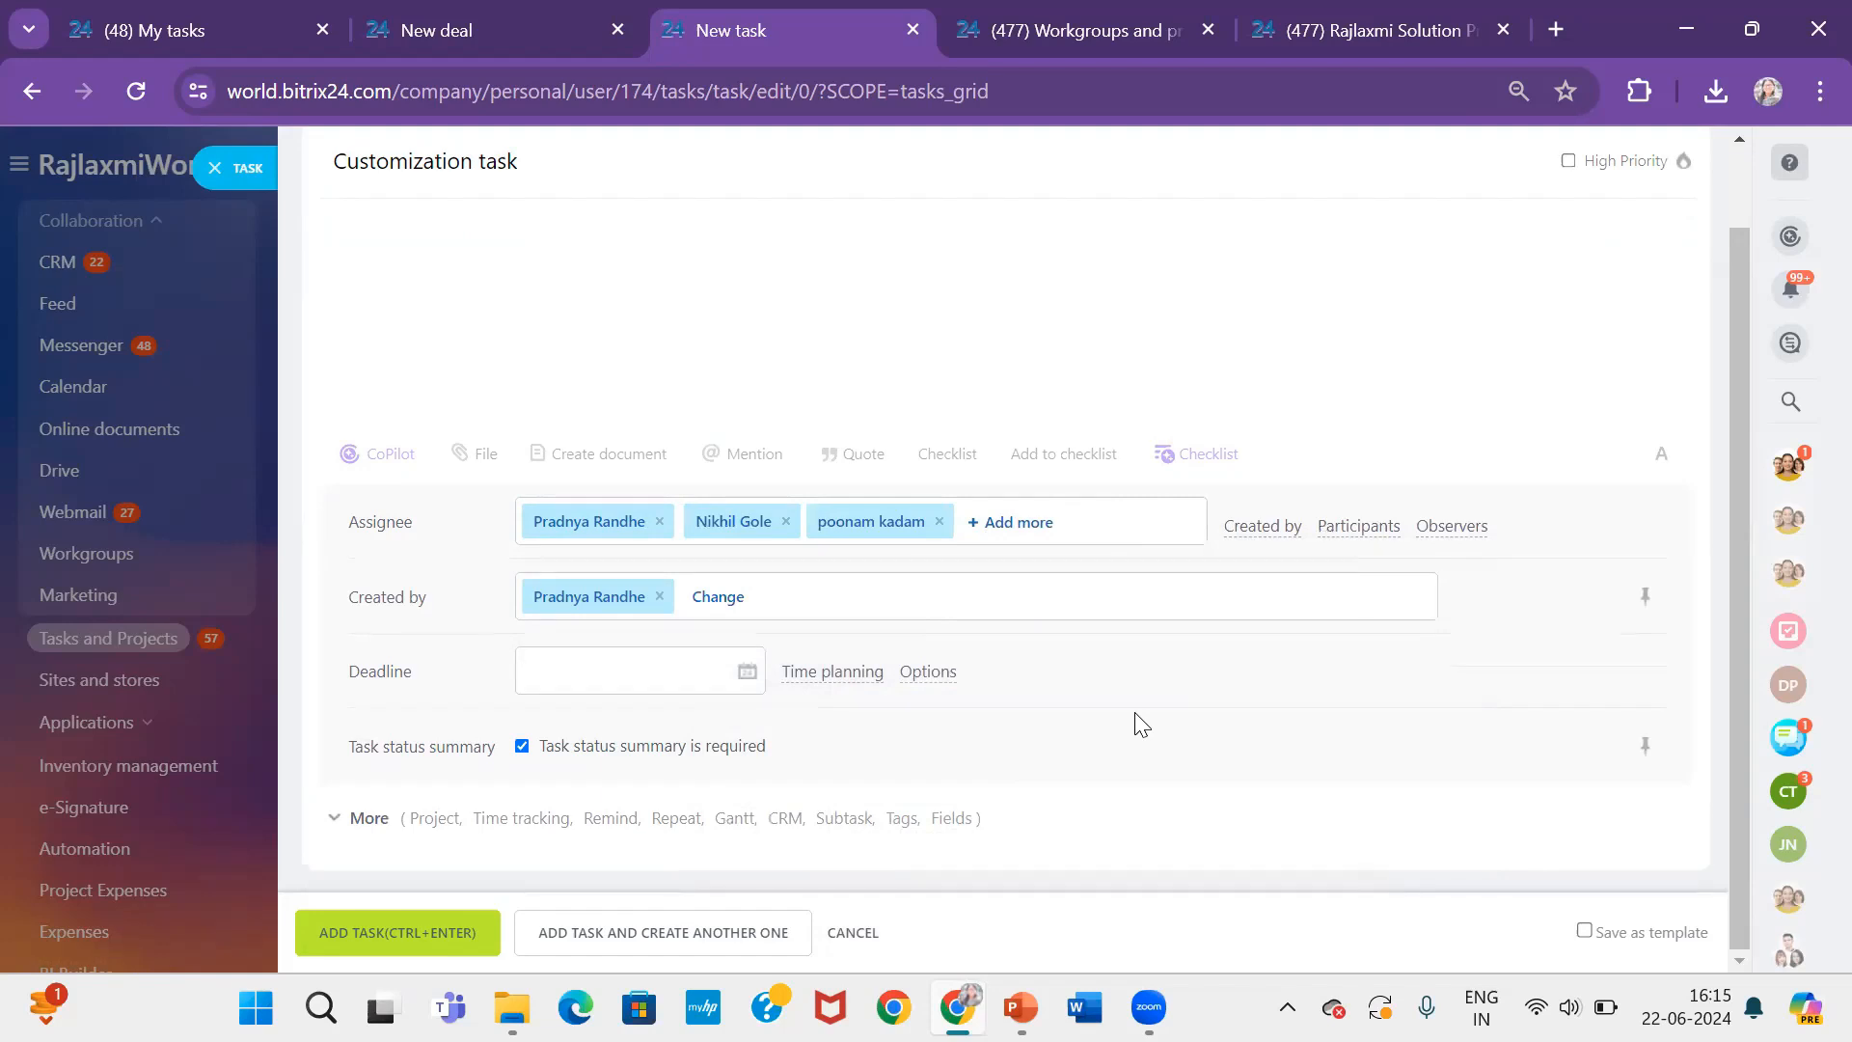
Show the task's Participants and Observers fields and set its deadline to 27/06/2024 18:00
{"action": "left_click", "coordinate": [1360, 528]}
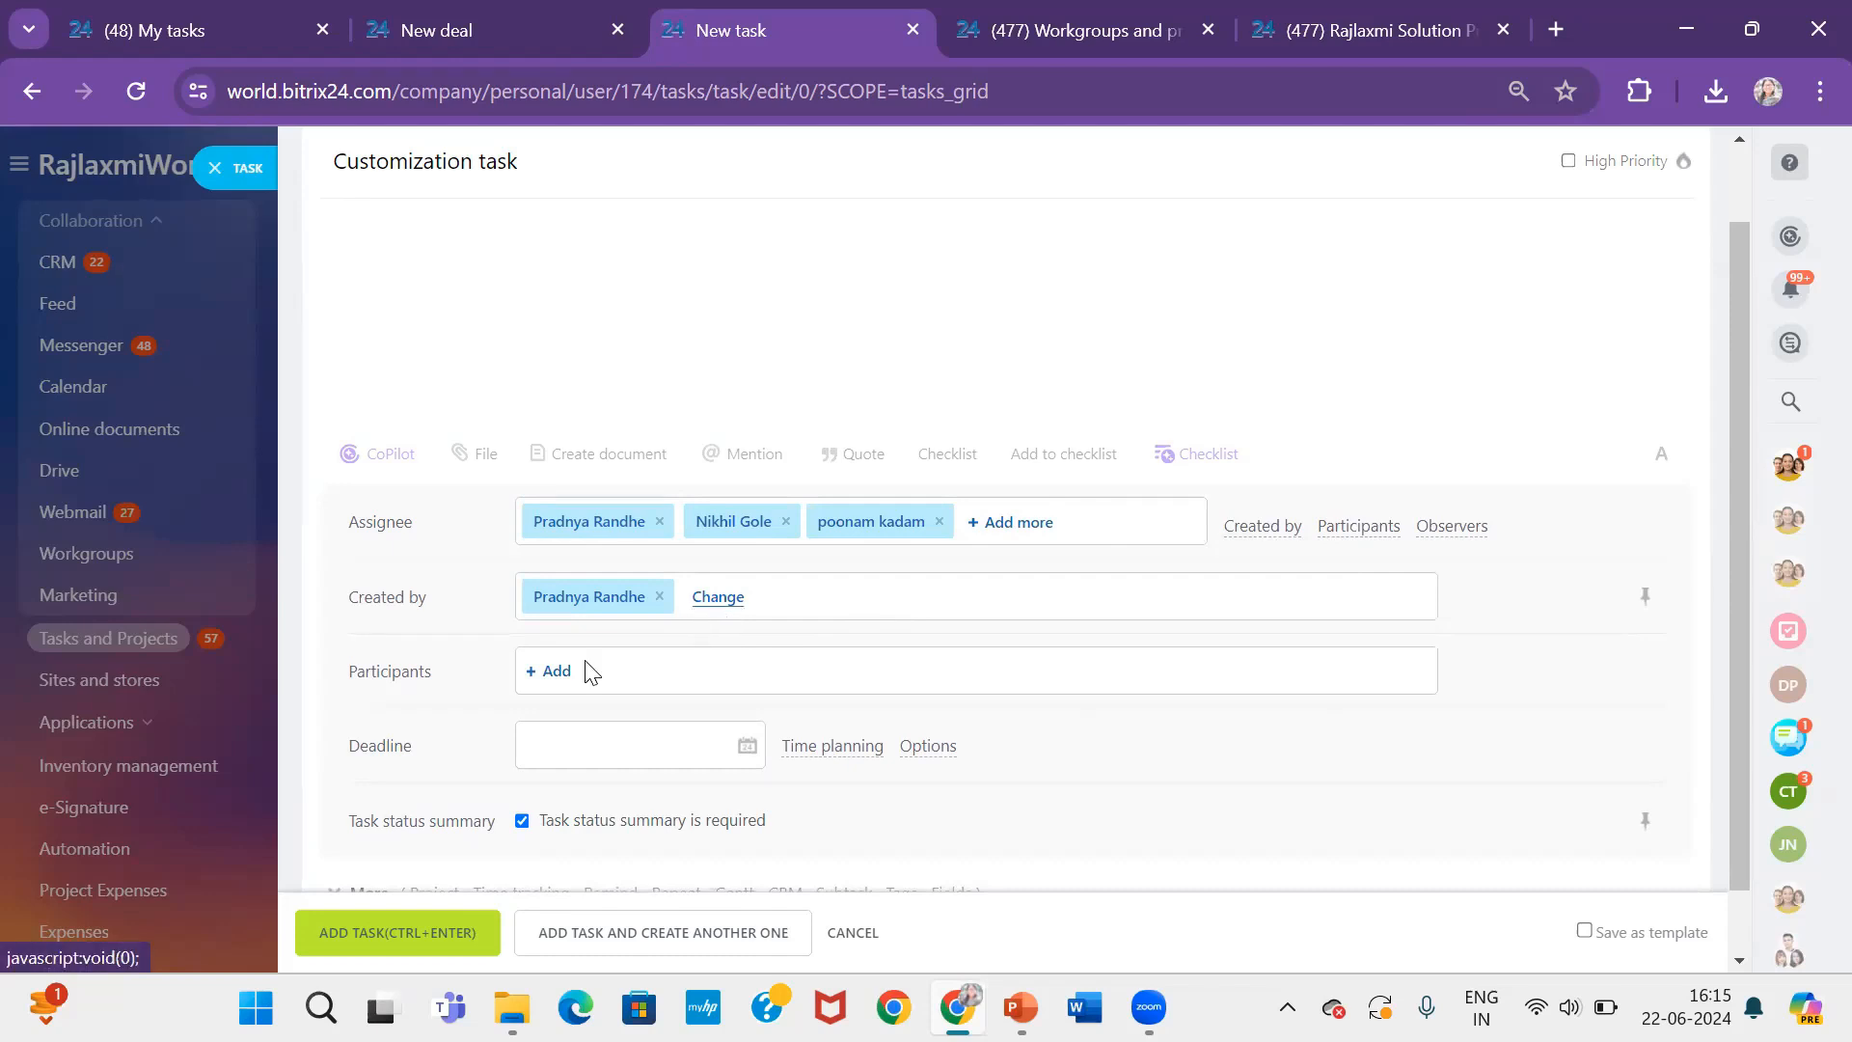
{"action": "left_click", "coordinate": [1453, 527]}
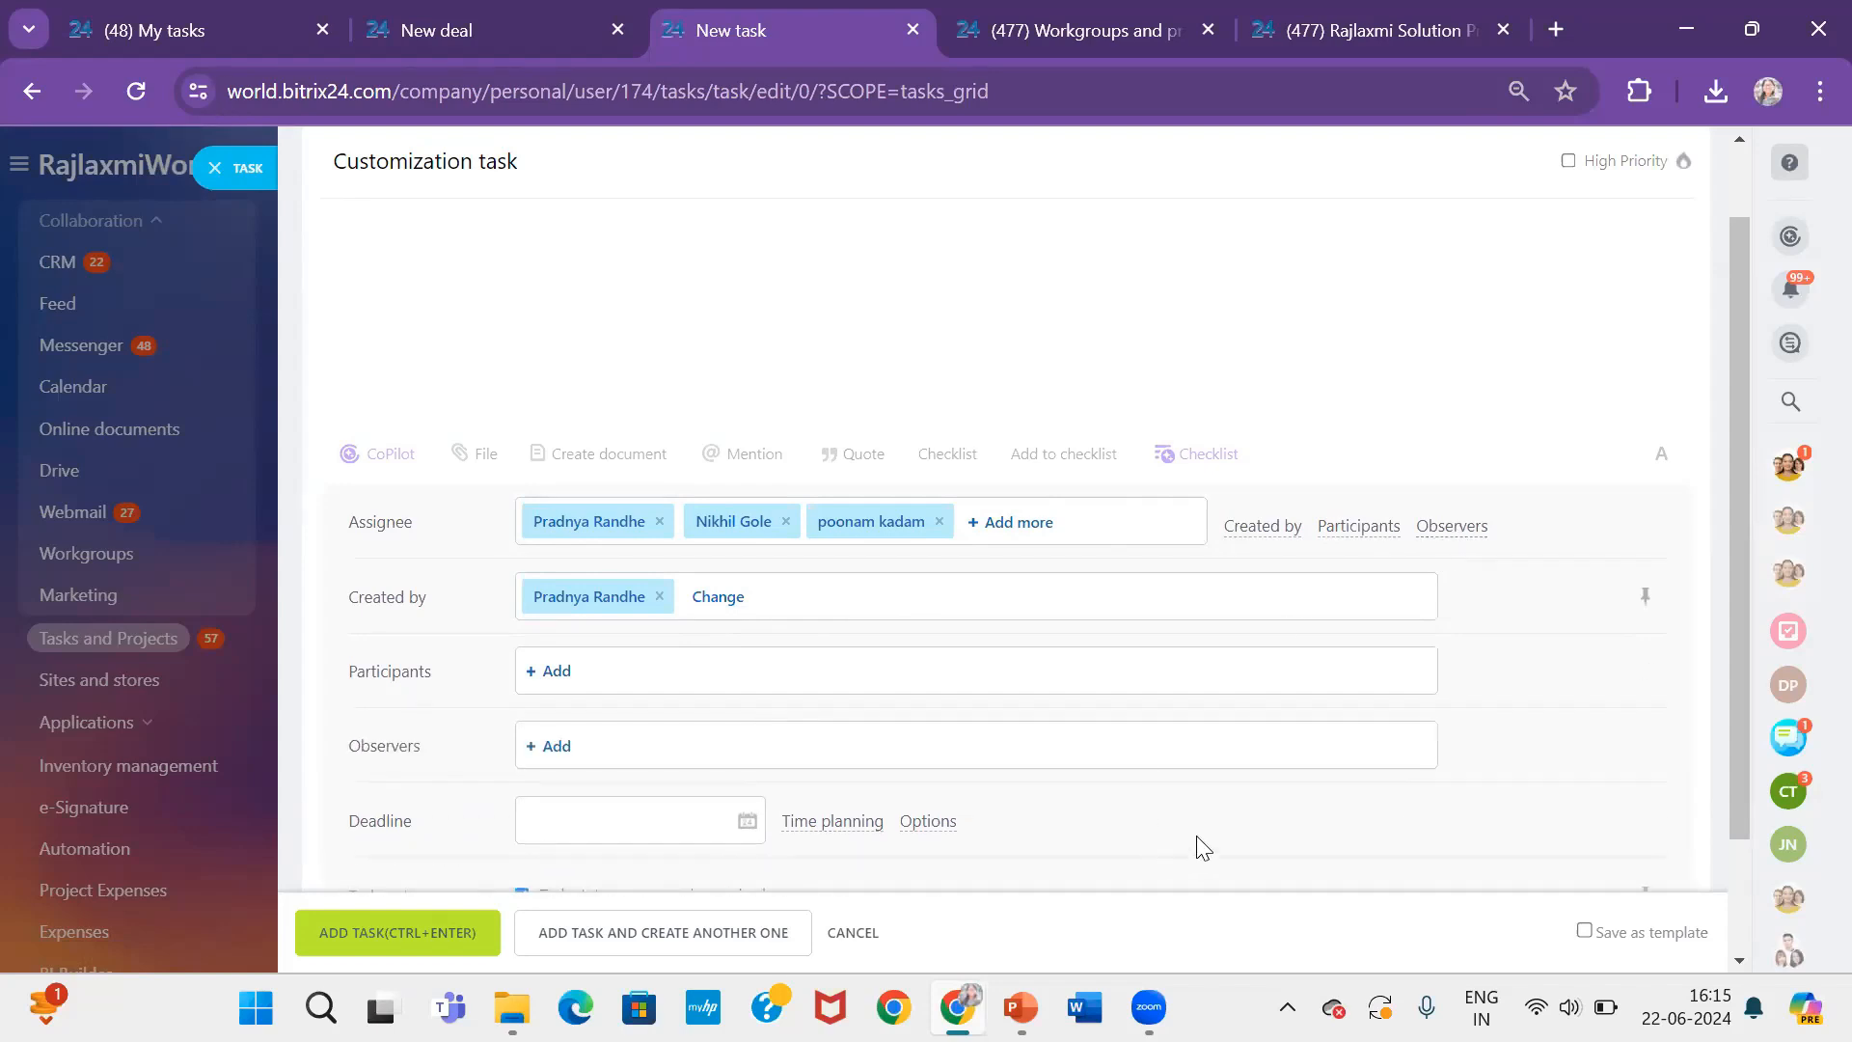
{"action": "scroll", "coordinate": [1201, 847], "scroll_direction": "down", "scroll_amount": 1}
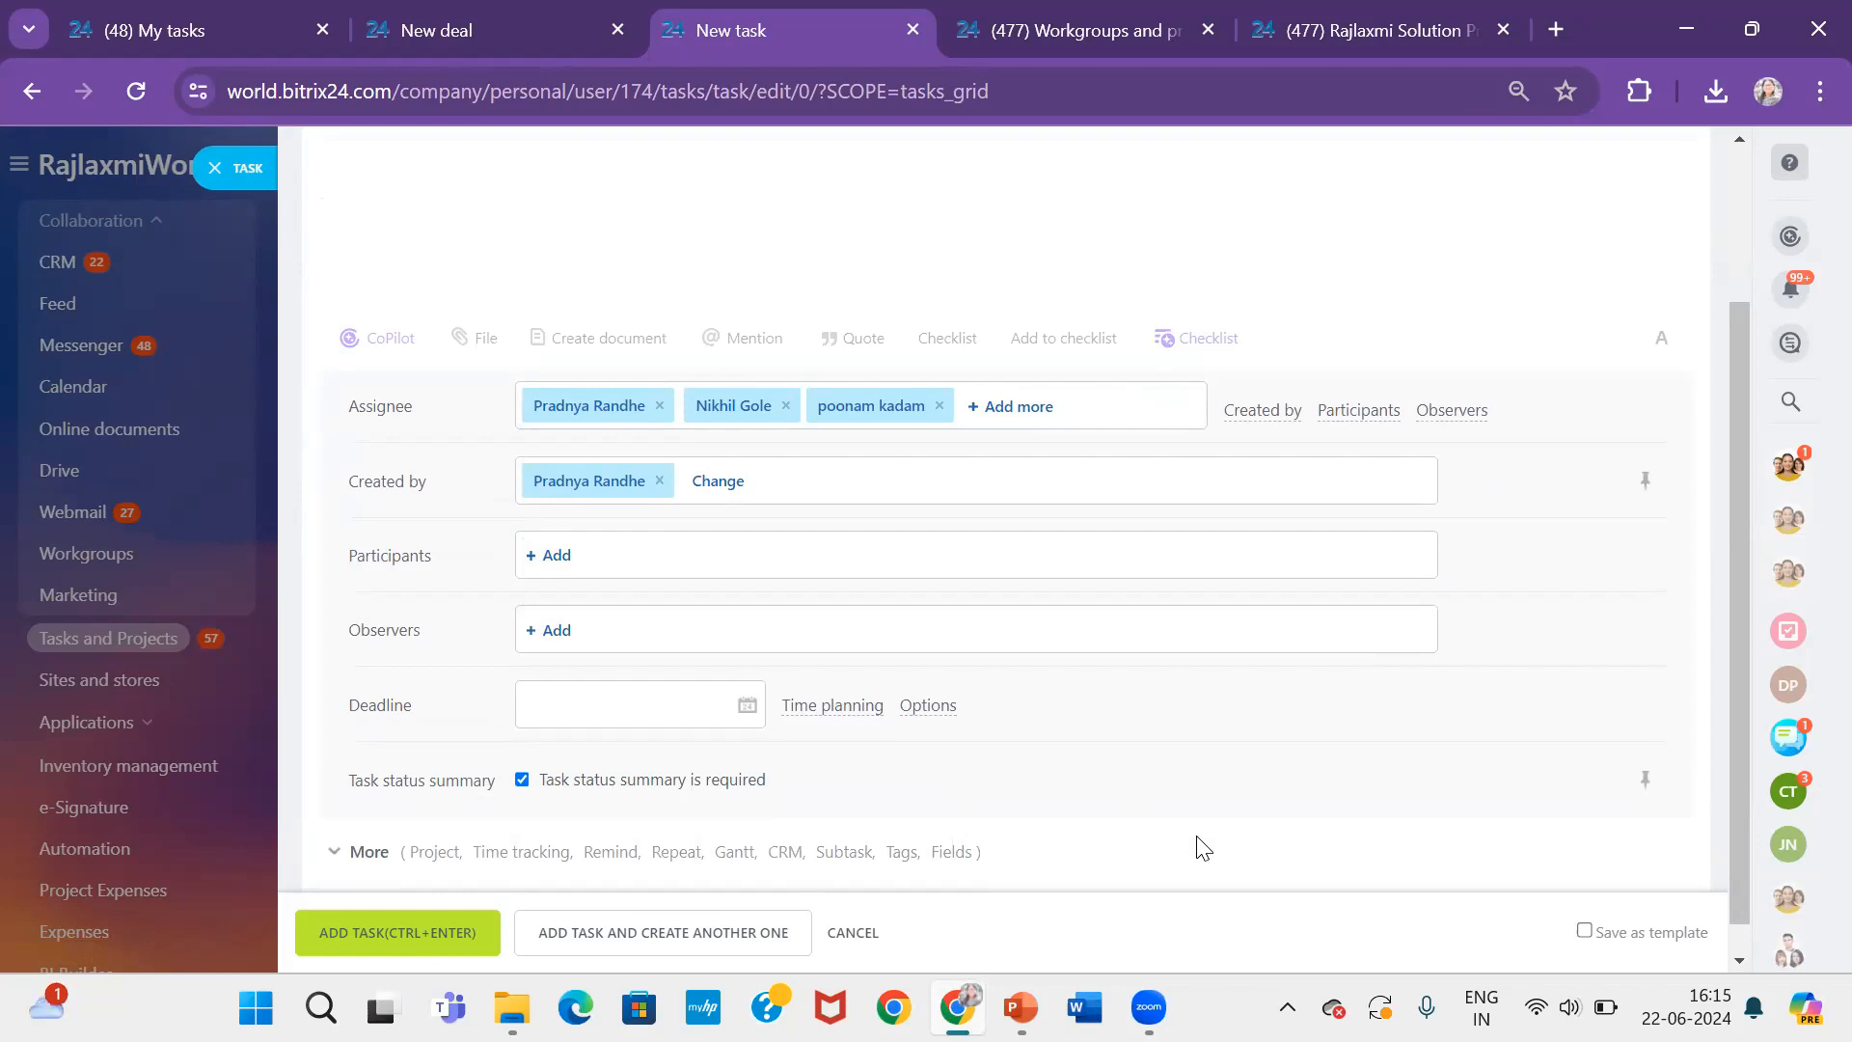
{"action": "scroll", "coordinate": [1201, 849], "scroll_direction": "down", "scroll_amount": 1}
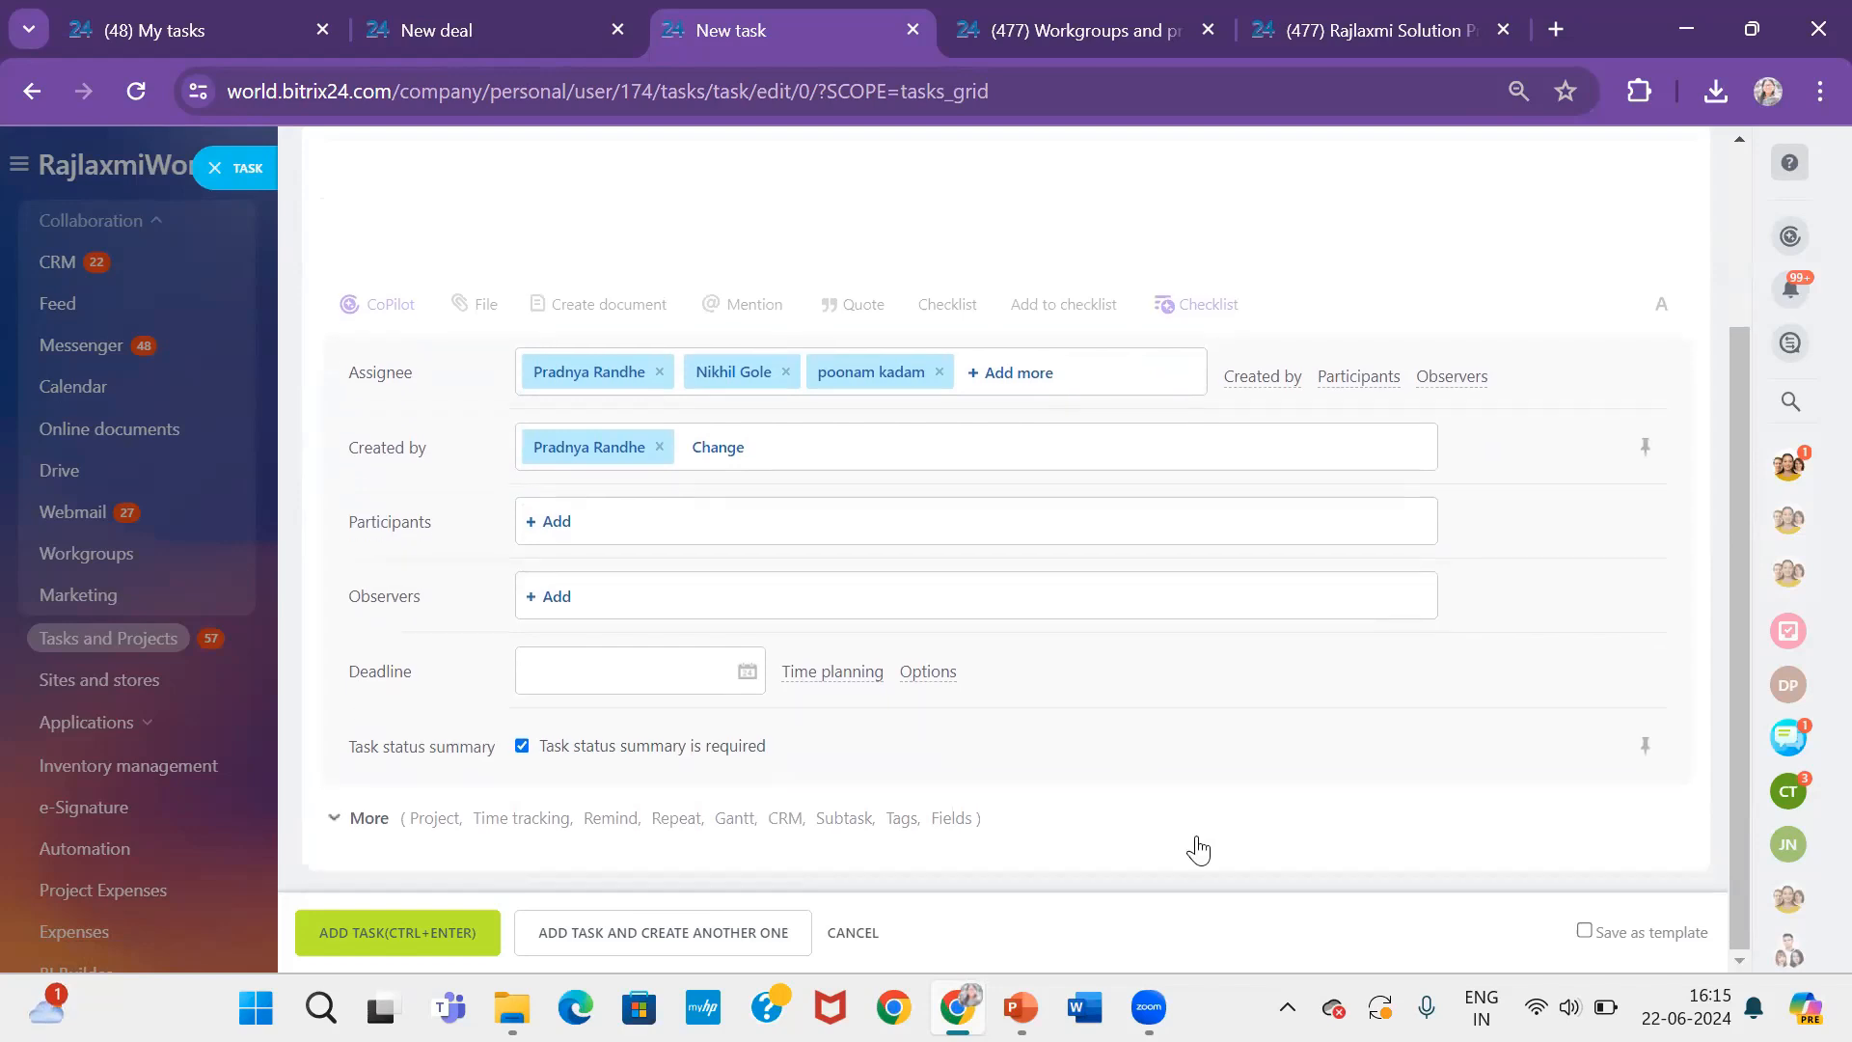
{"action": "left_click", "coordinate": [749, 677]}
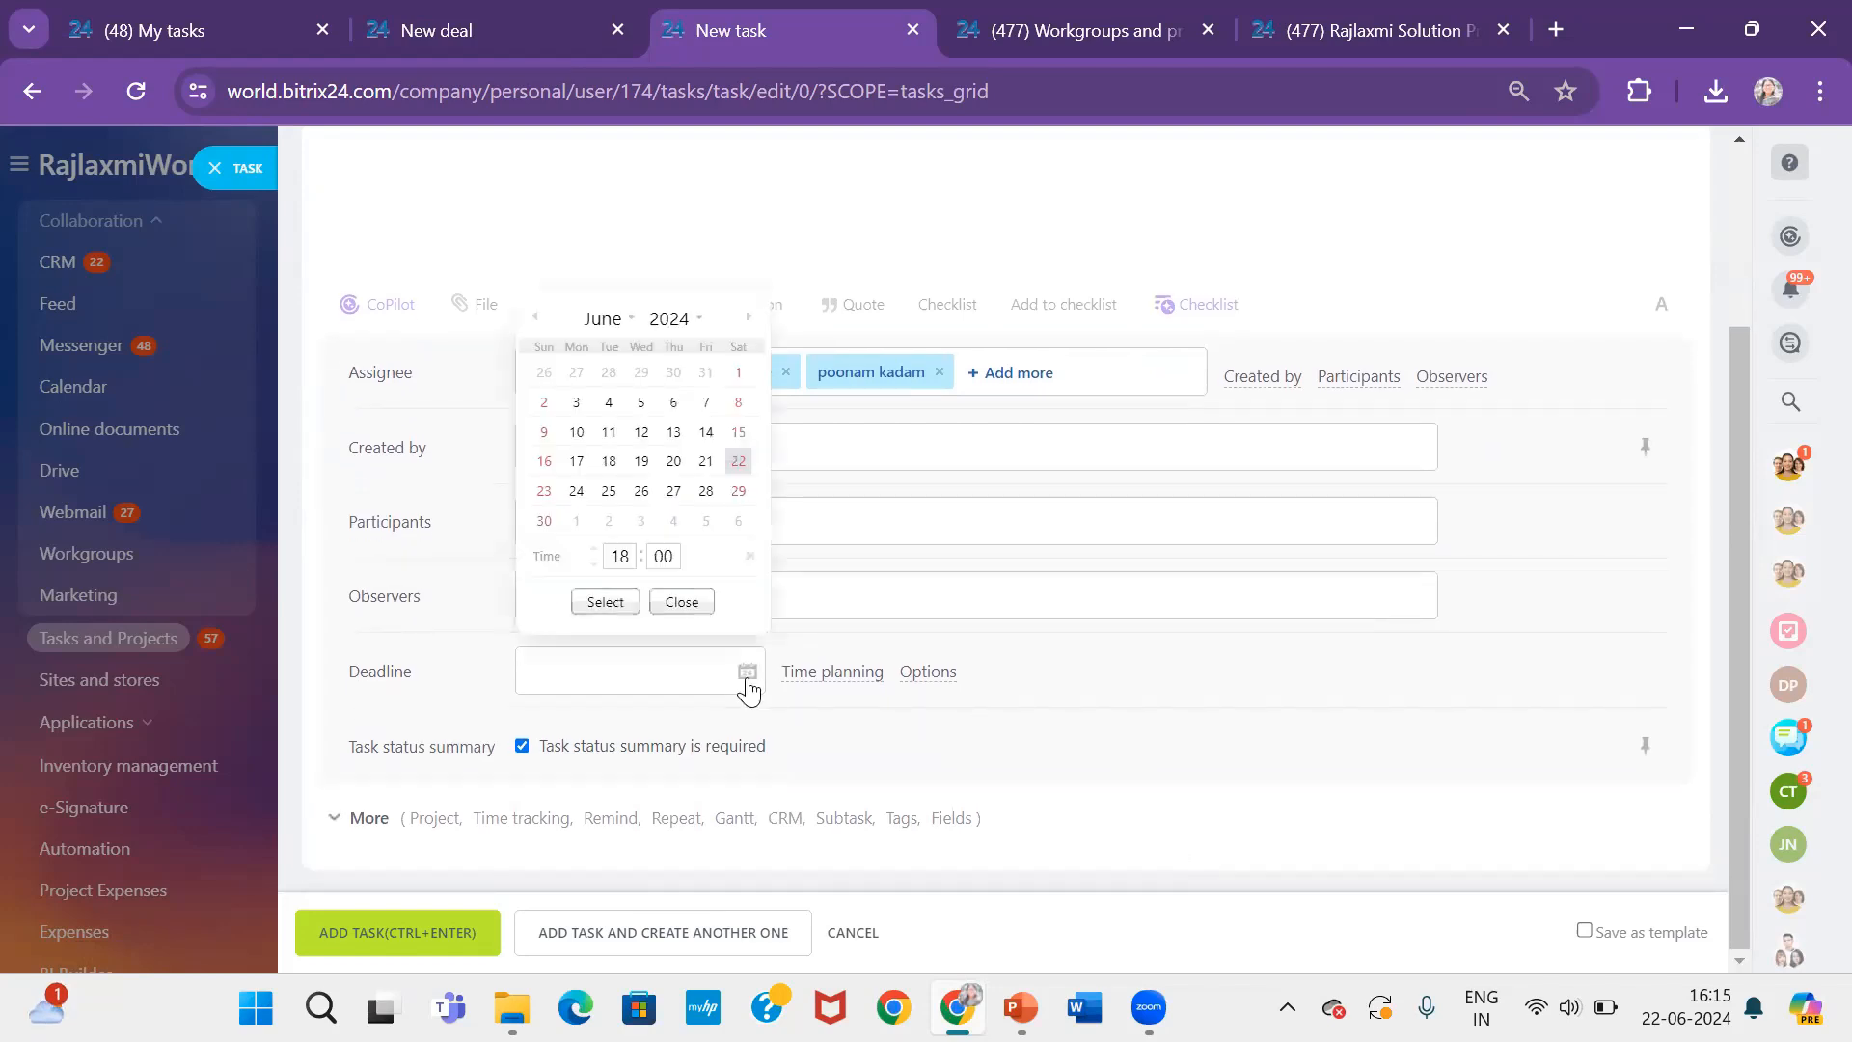
{"action": "left_click", "coordinate": [669, 495]}
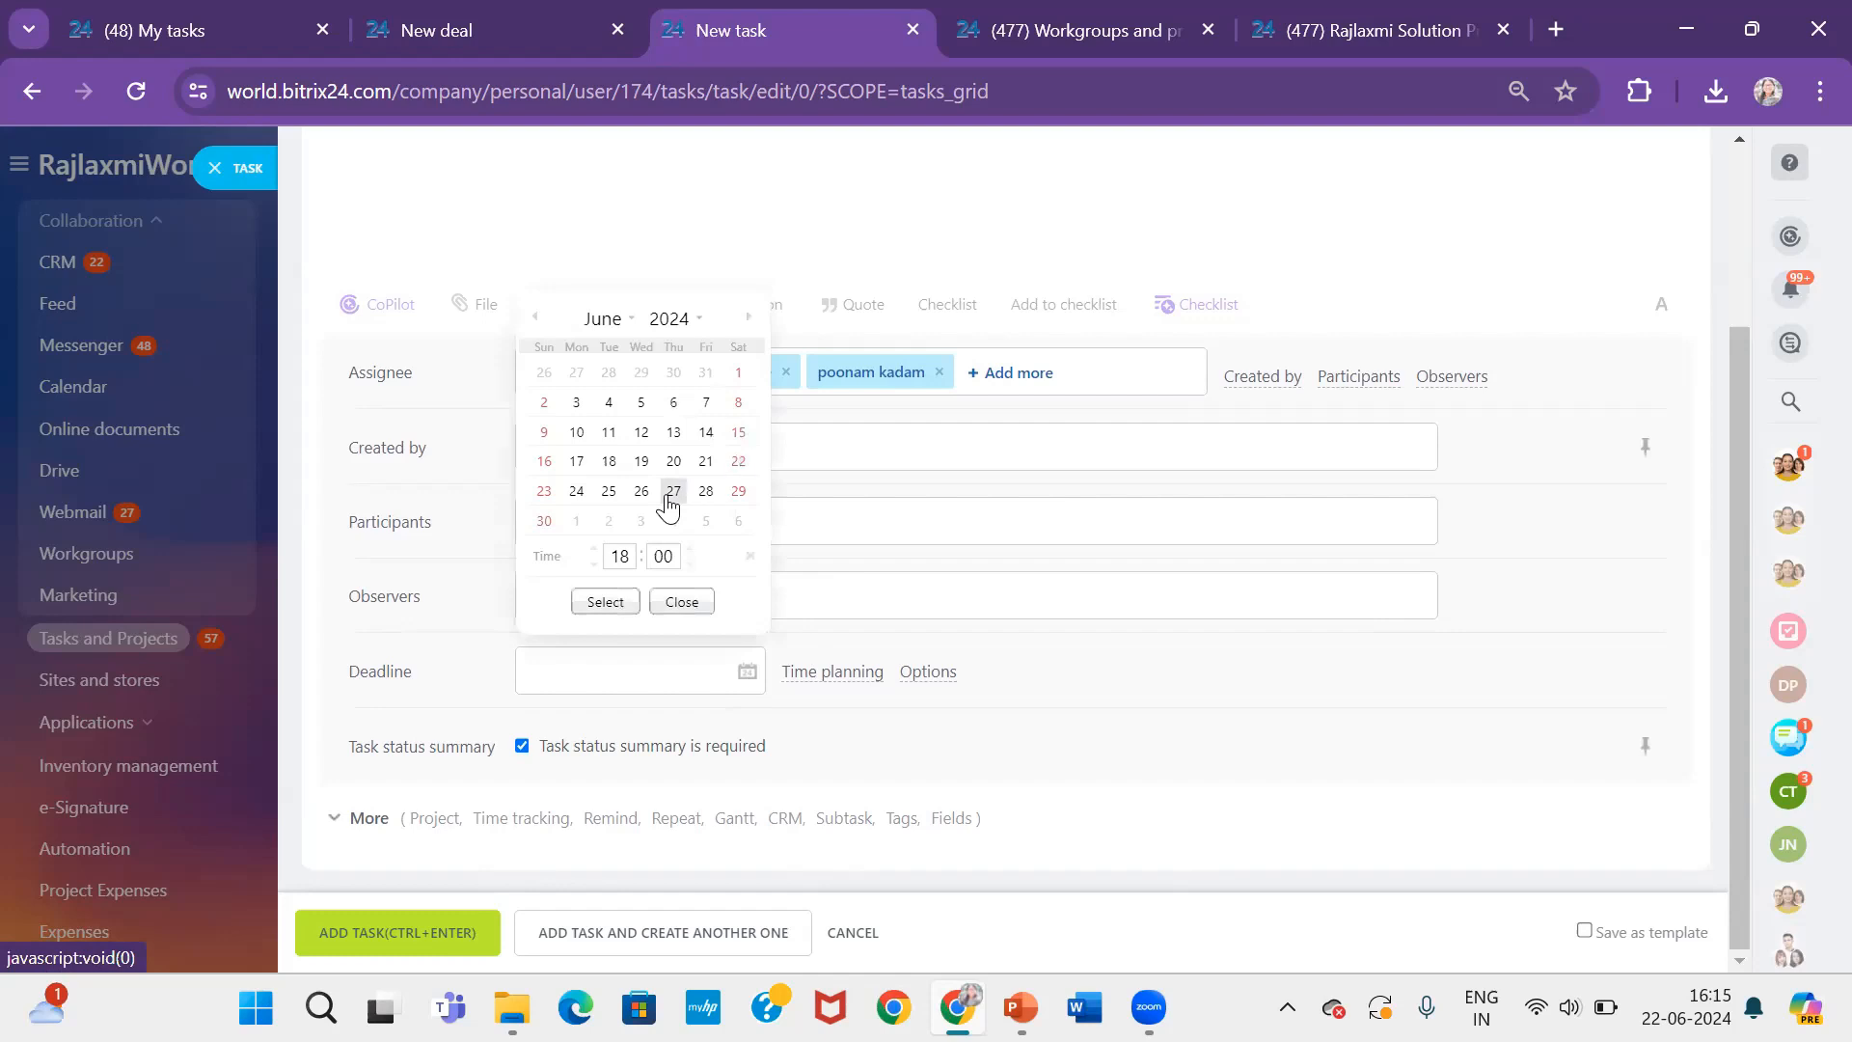
{"action": "left_click", "coordinate": [605, 602]}
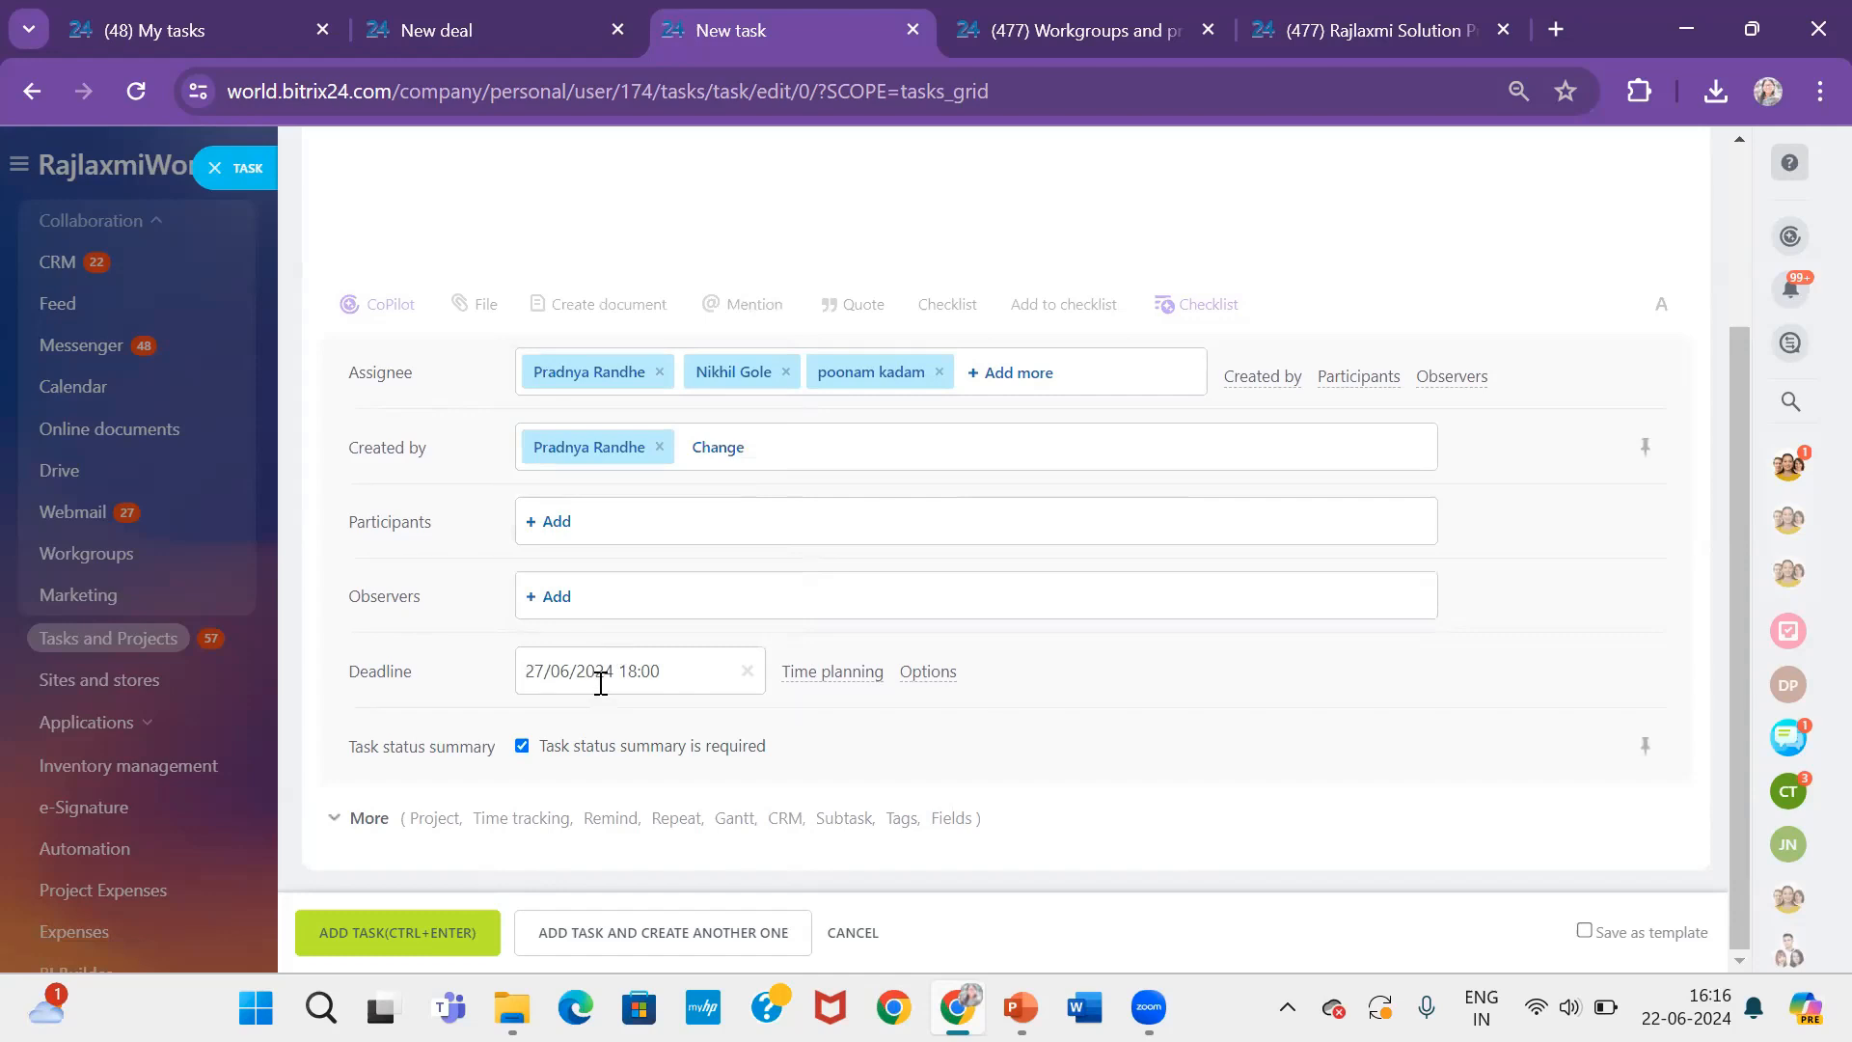
Expand the additional task options and view the workgroups available for the Project field without choosing one
{"action": "left_click", "coordinate": [353, 832]}
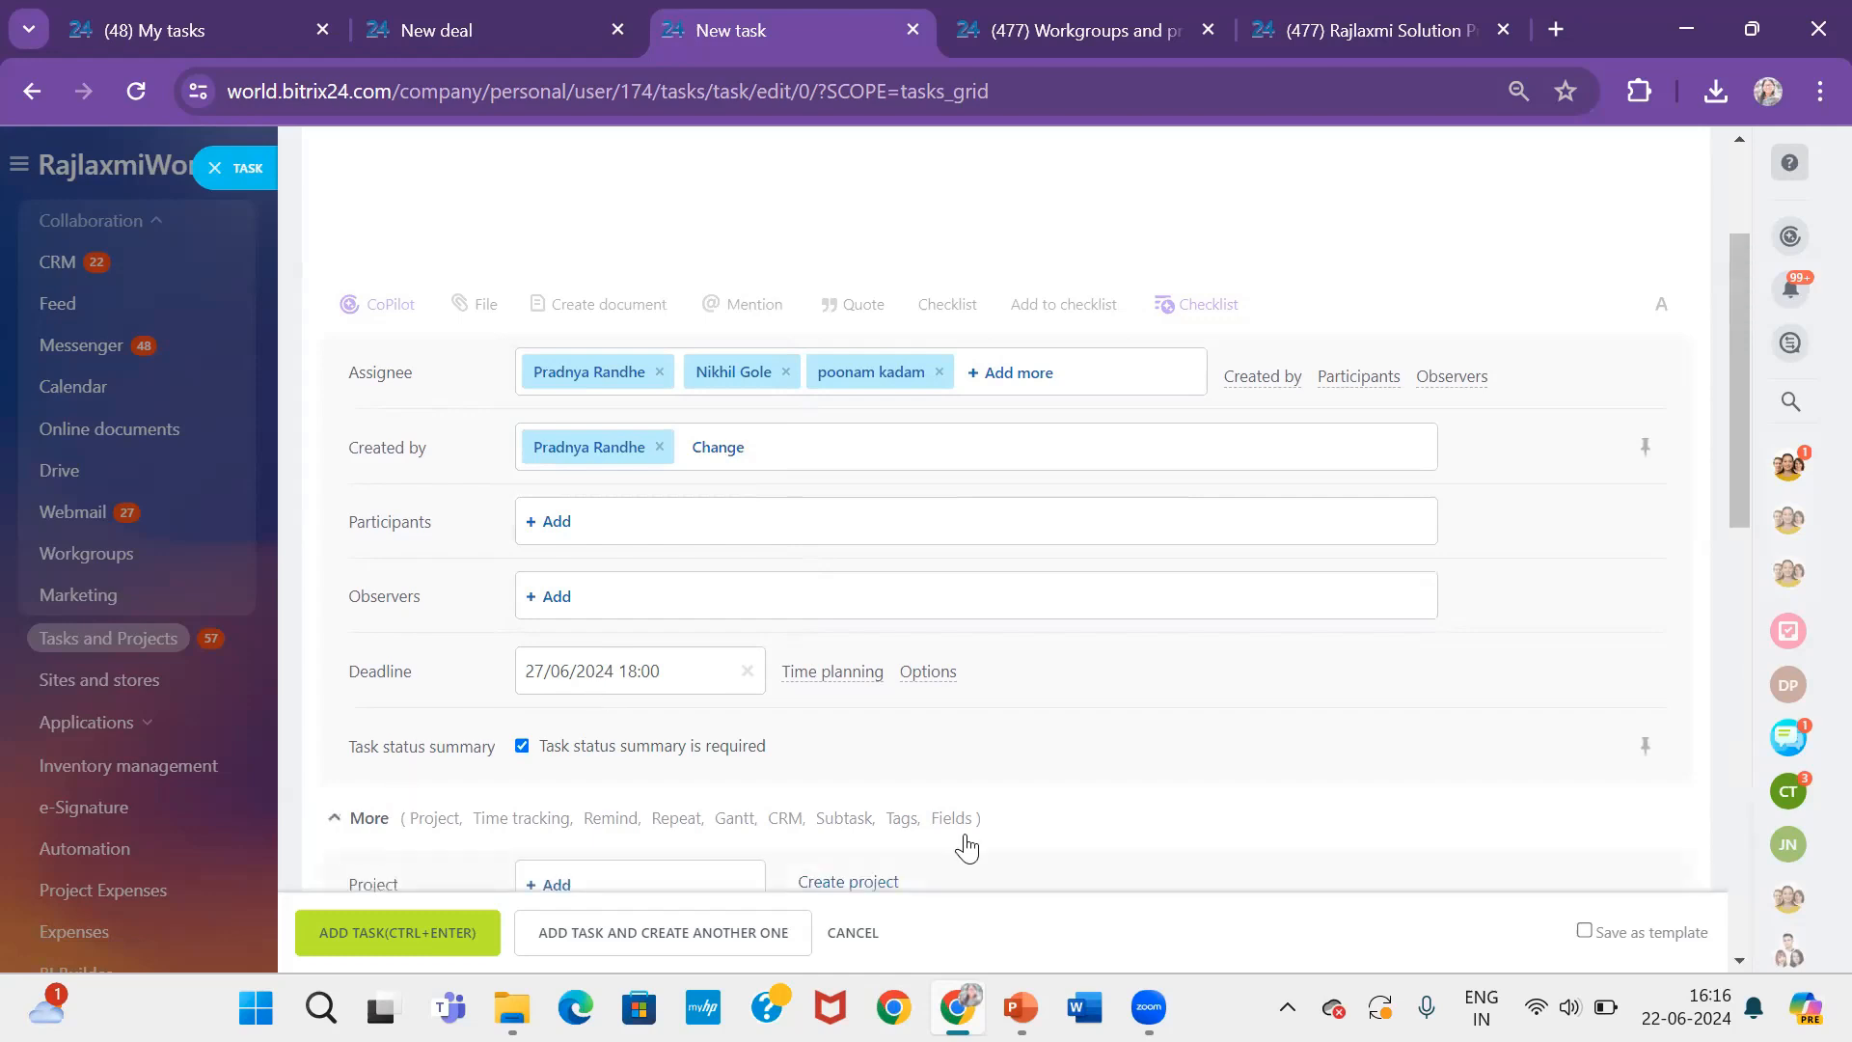
{"action": "left_click", "coordinate": [1158, 834]}
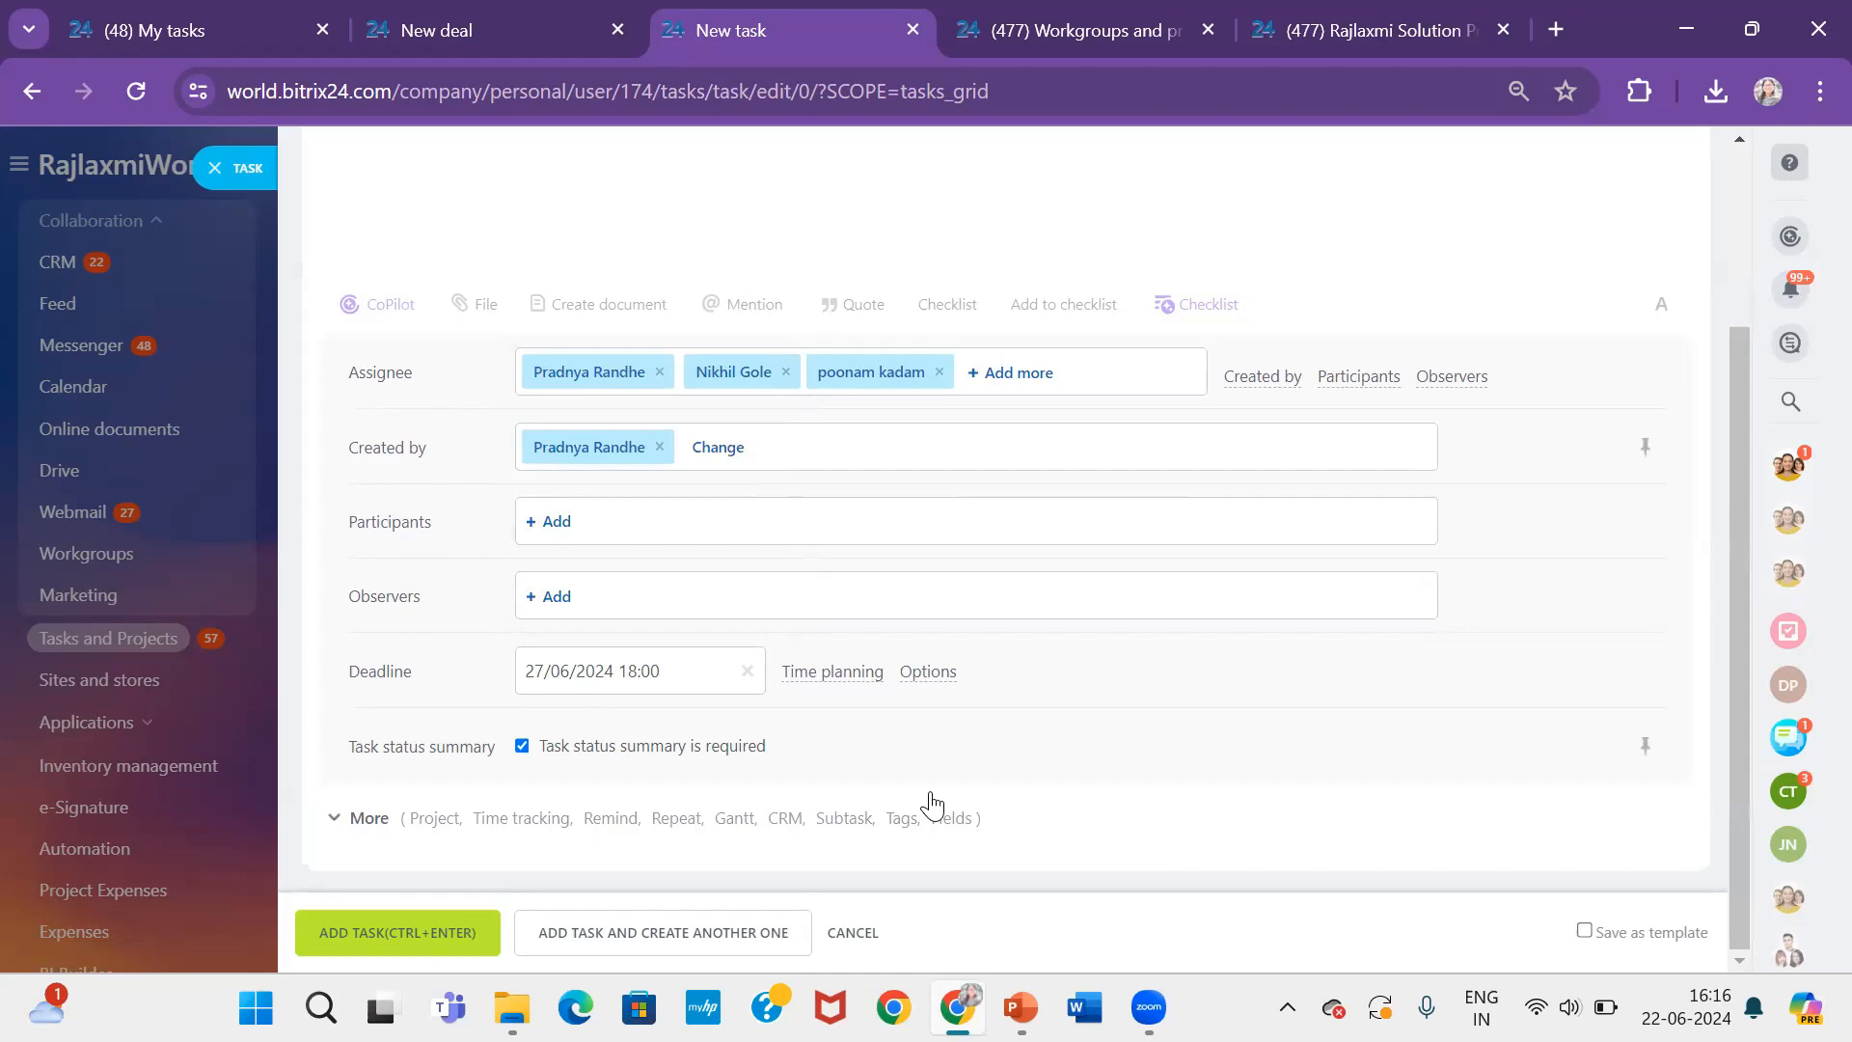
{"action": "left_click", "coordinate": [343, 821]}
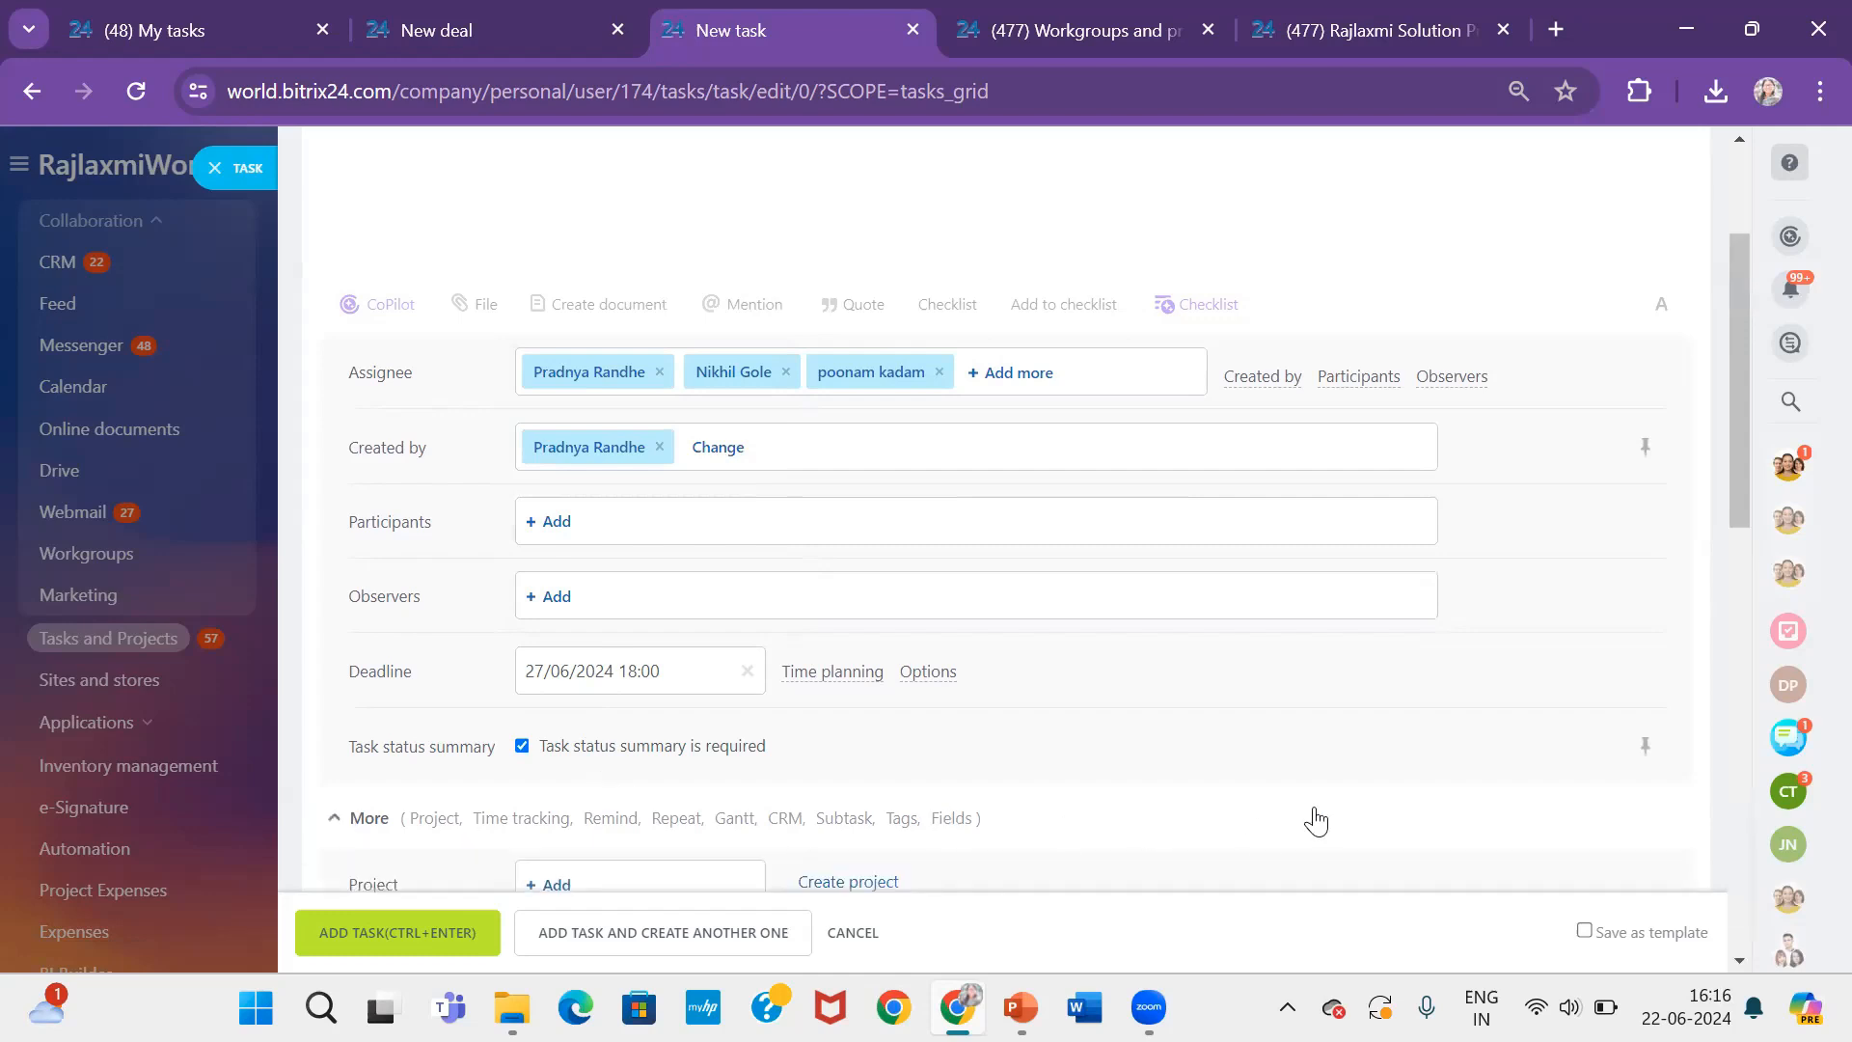
{"action": "left_click_drag", "start_coordinate": [1738, 465], "coordinate": [1762, 604]}
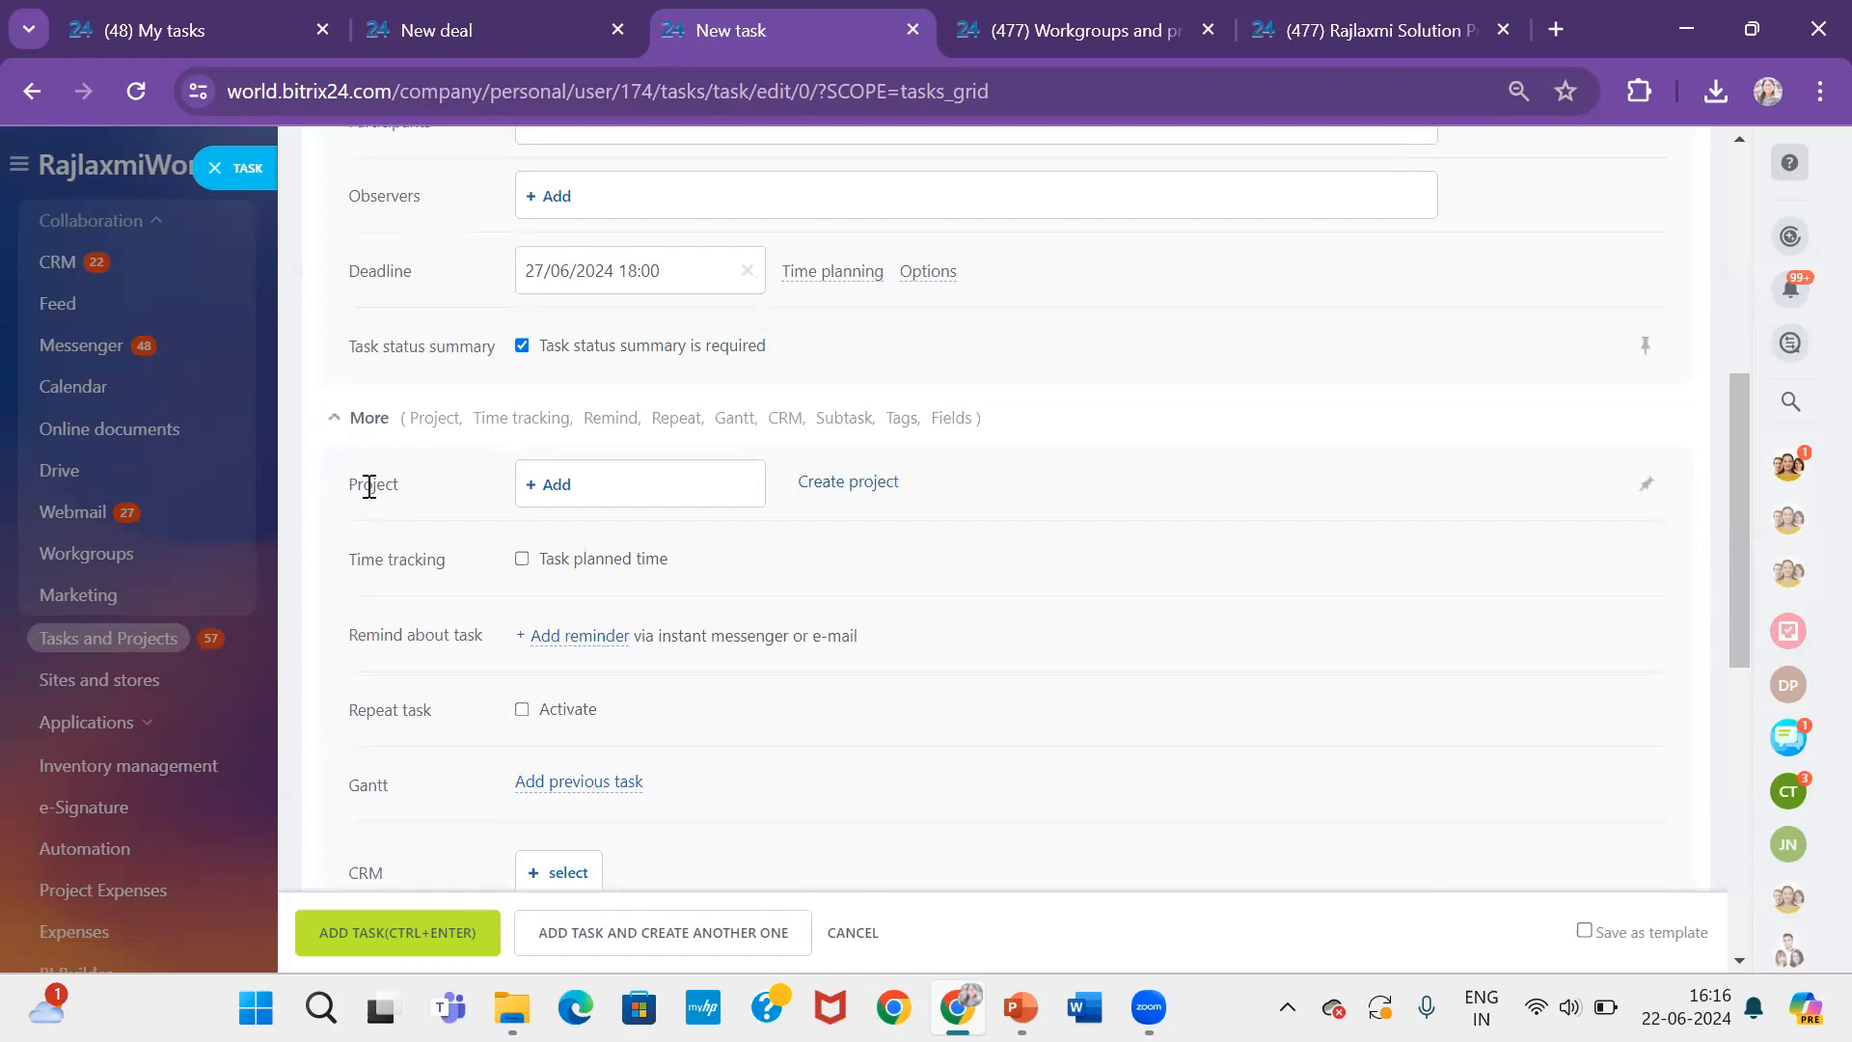
{"action": "left_click", "coordinate": [555, 487]}
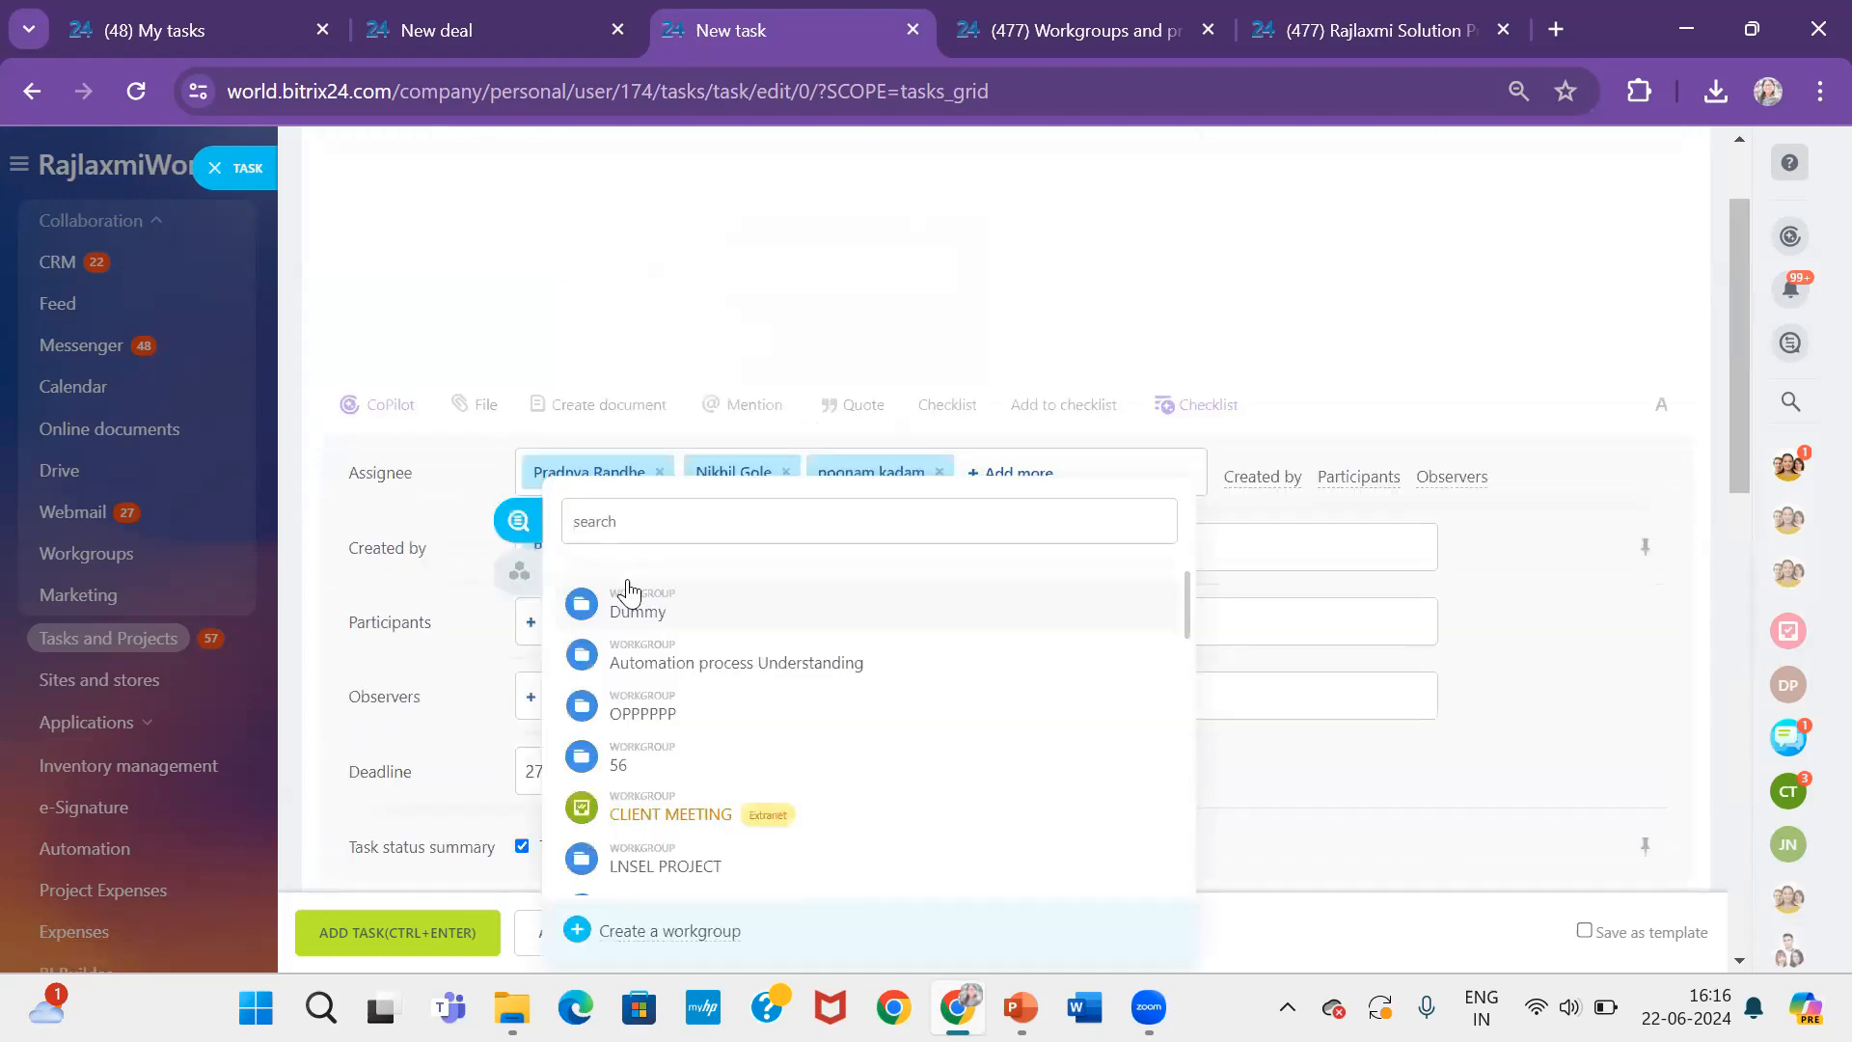
{"action": "left_click", "coordinate": [1370, 866]}
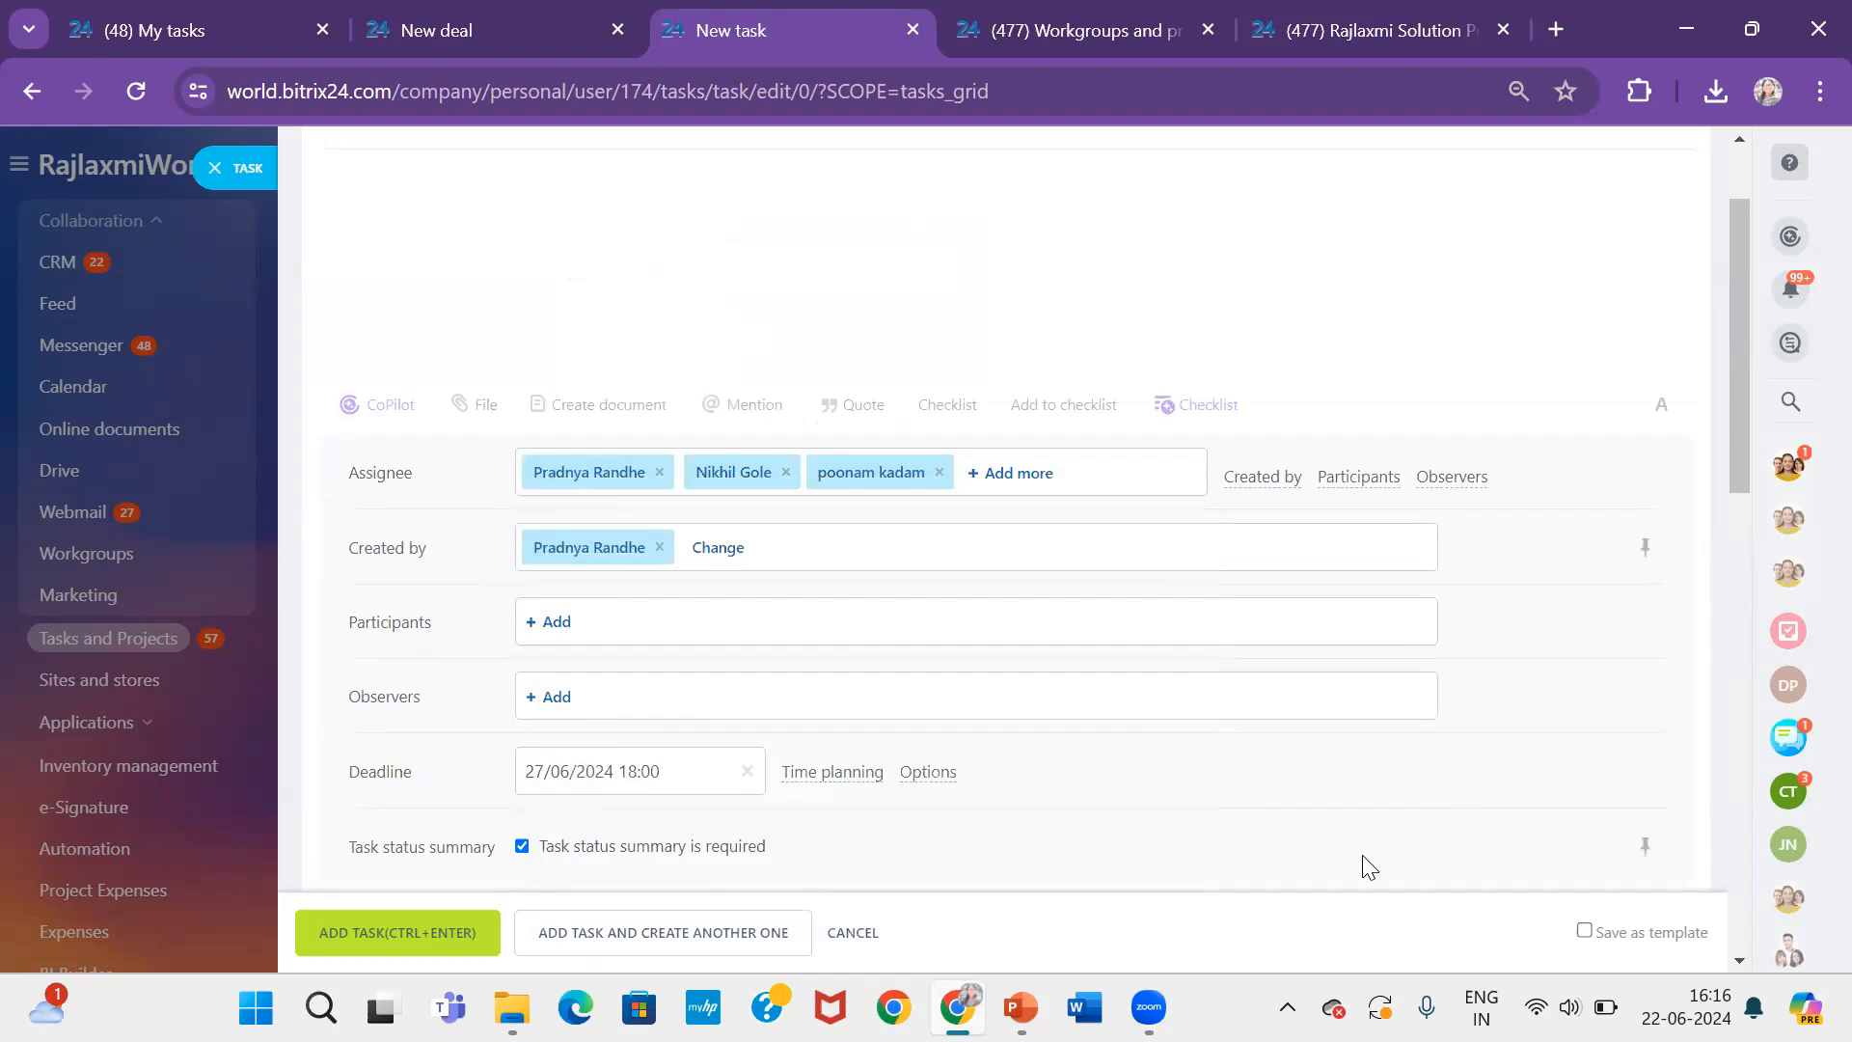
{"action": "left_click_drag", "start_coordinate": [1748, 342], "coordinate": [1780, 579]}
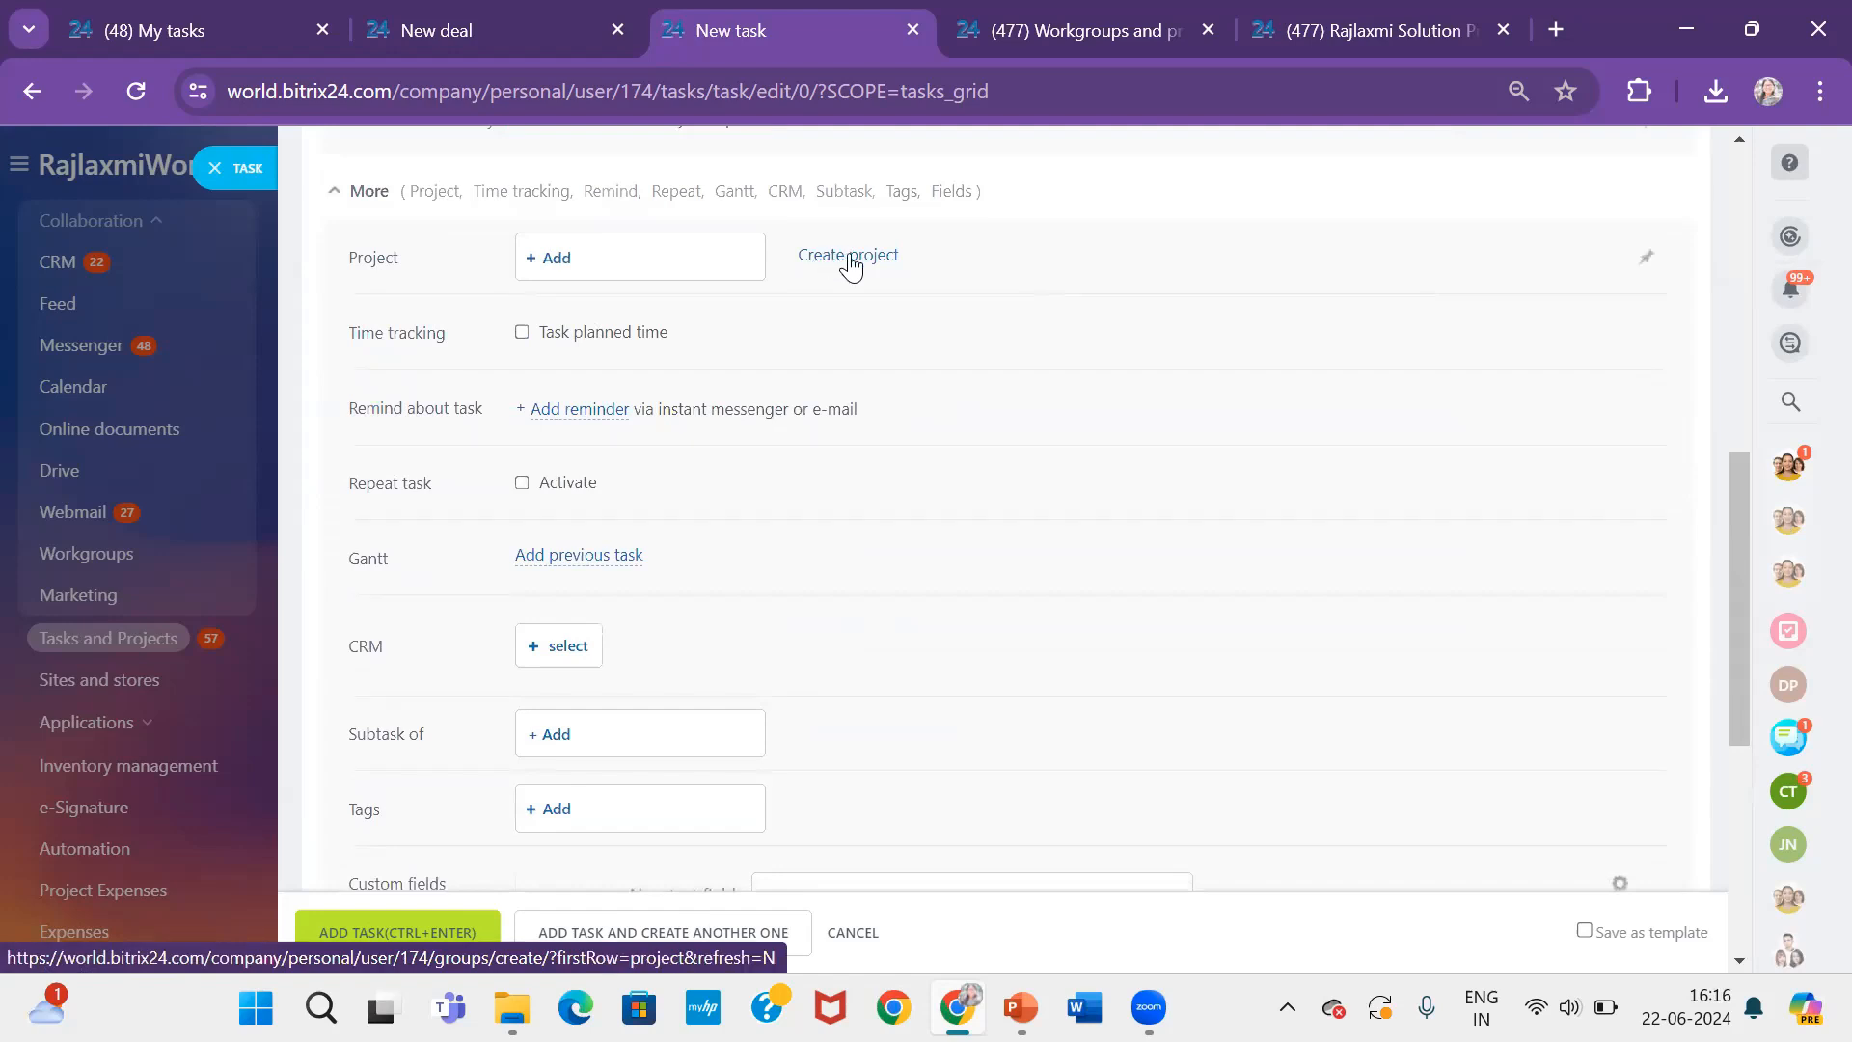
Enable Task planned time for time tracking, add the task and close its form
{"action": "left_click", "coordinate": [523, 334]}
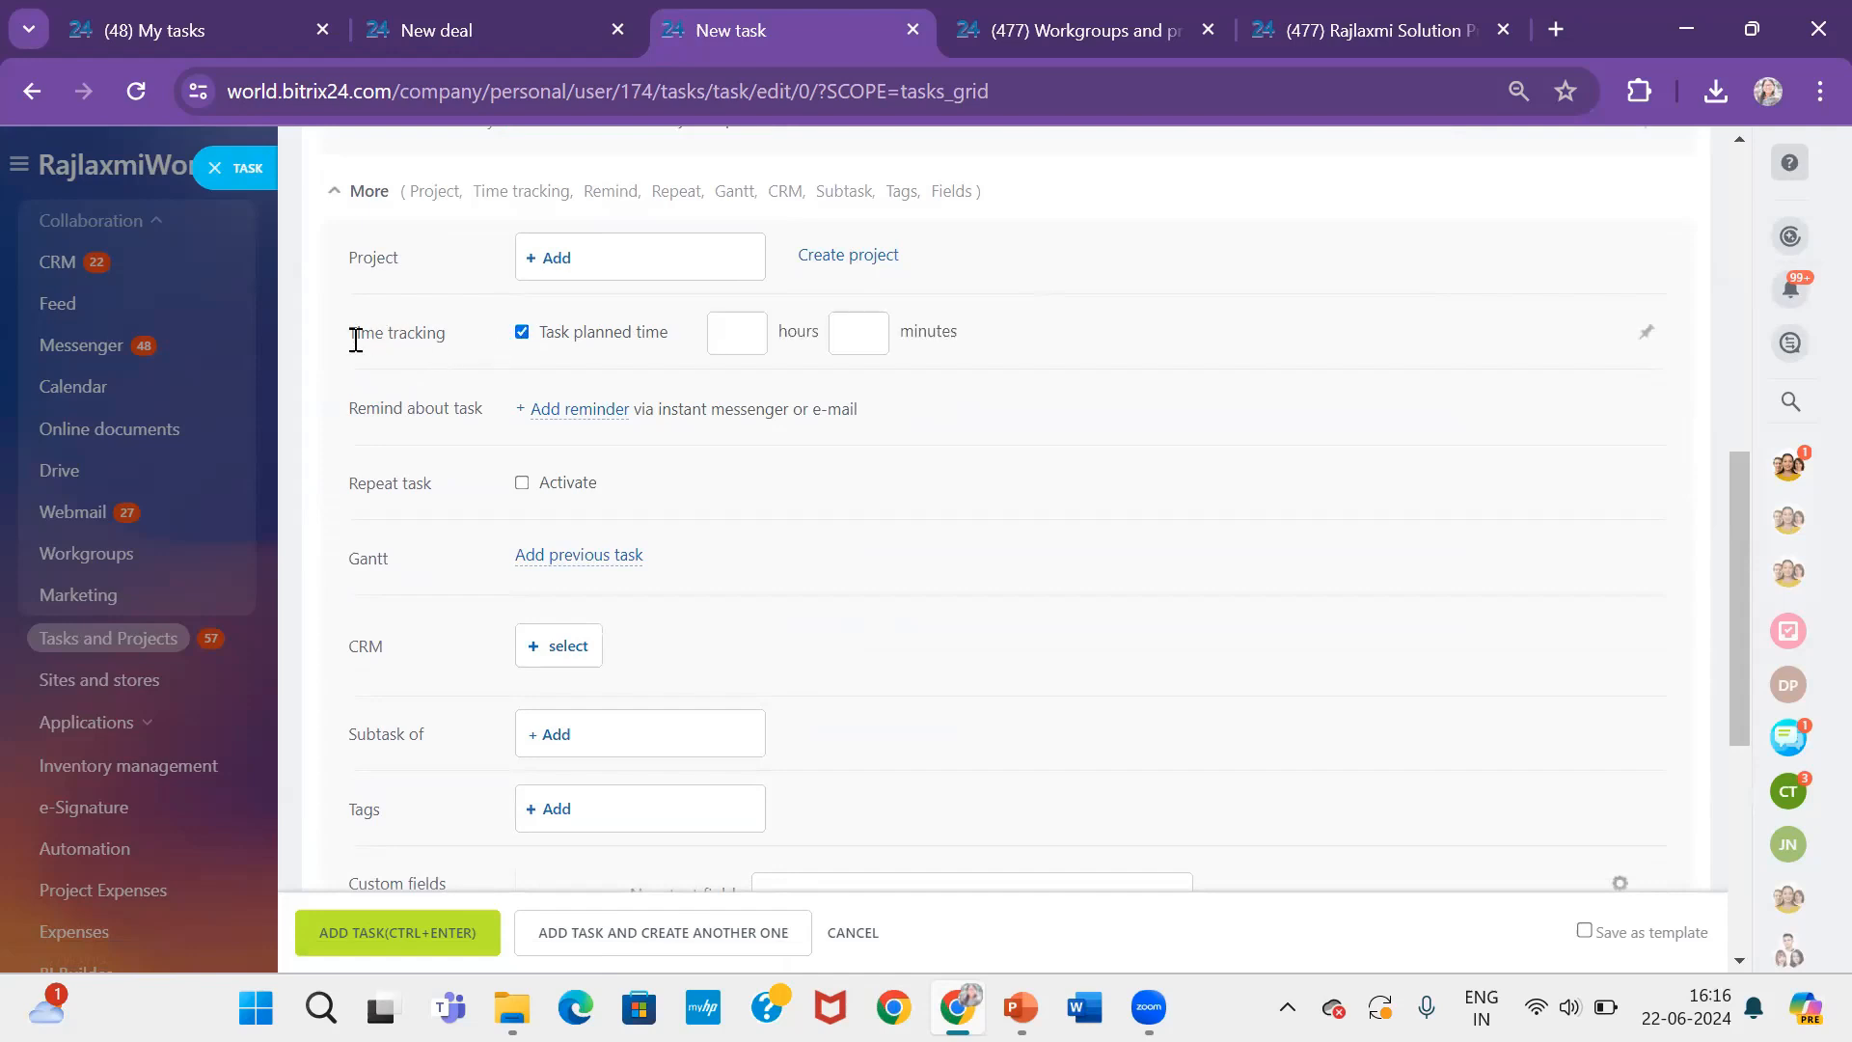
{"action": "left_click_drag", "start_coordinate": [348, 334], "coordinate": [443, 330]}
{"action": "left_click", "coordinate": [442, 330]}
{"action": "scroll", "coordinate": [823, 492], "scroll_direction": "down", "scroll_amount": 2}
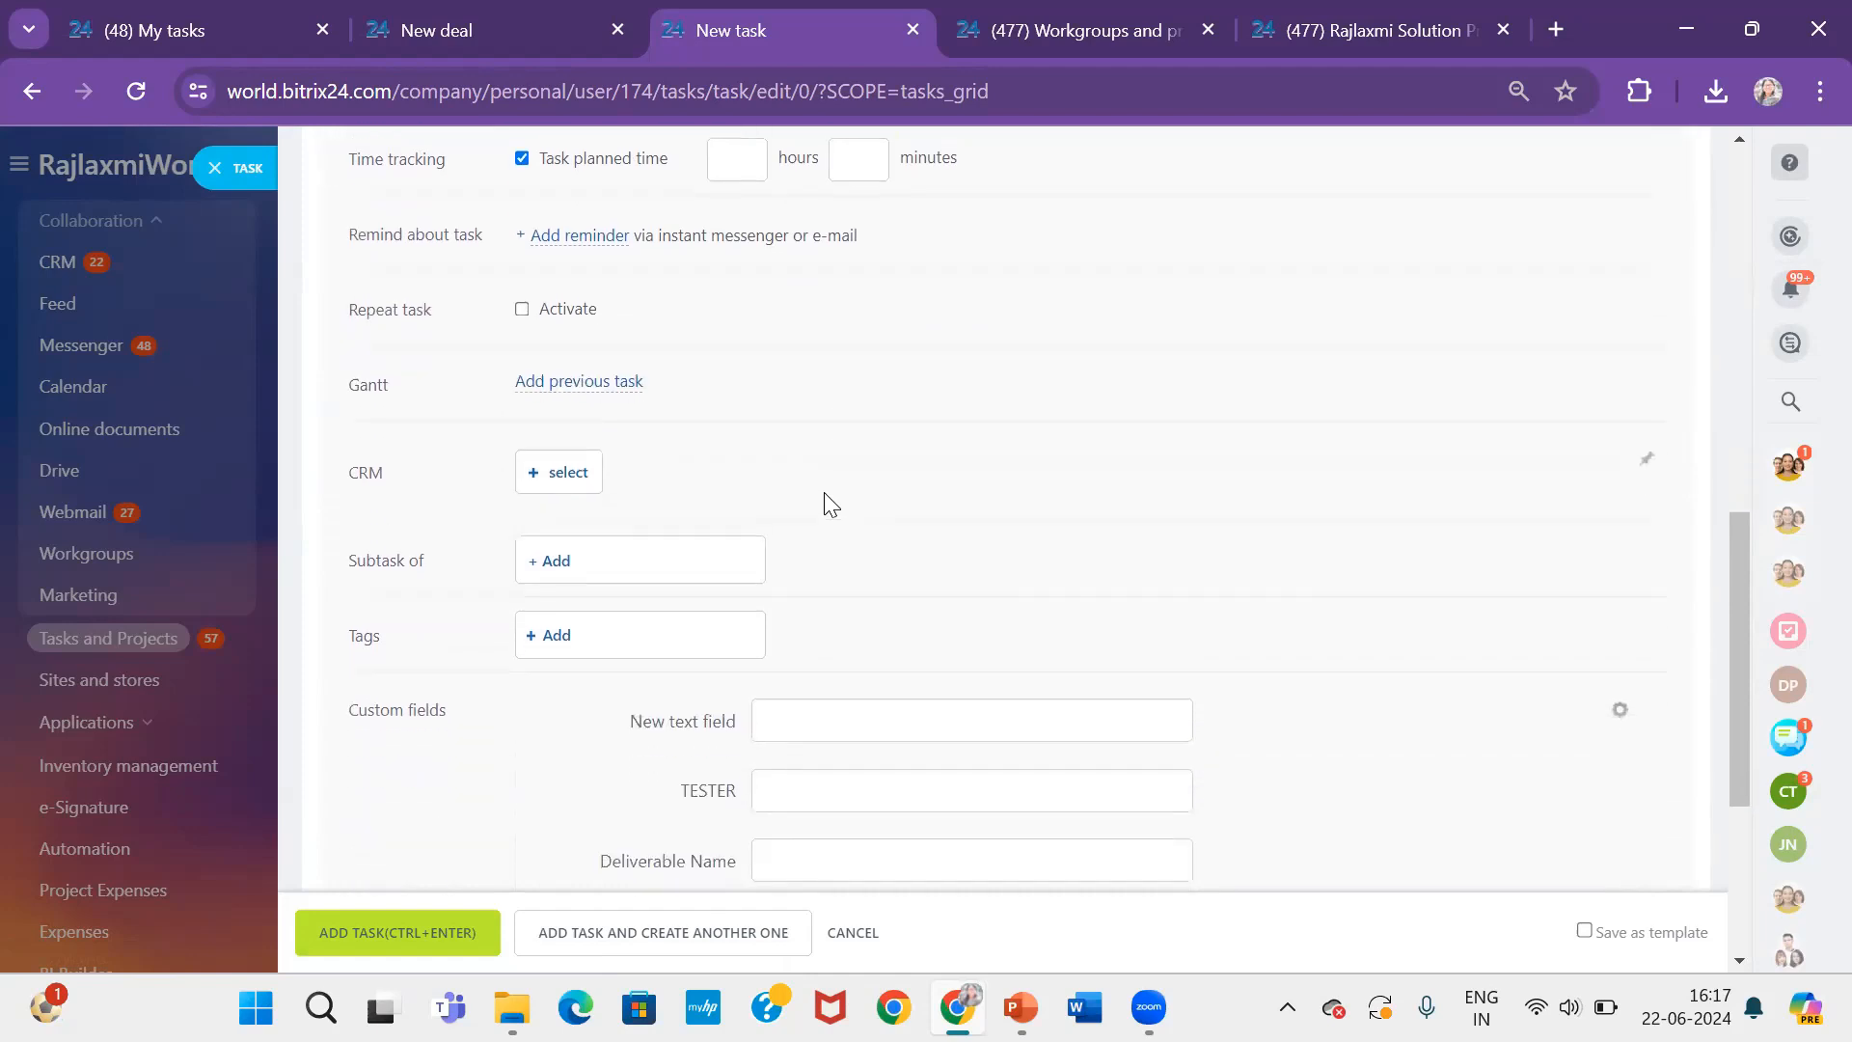
{"action": "left_click", "coordinate": [409, 932]}
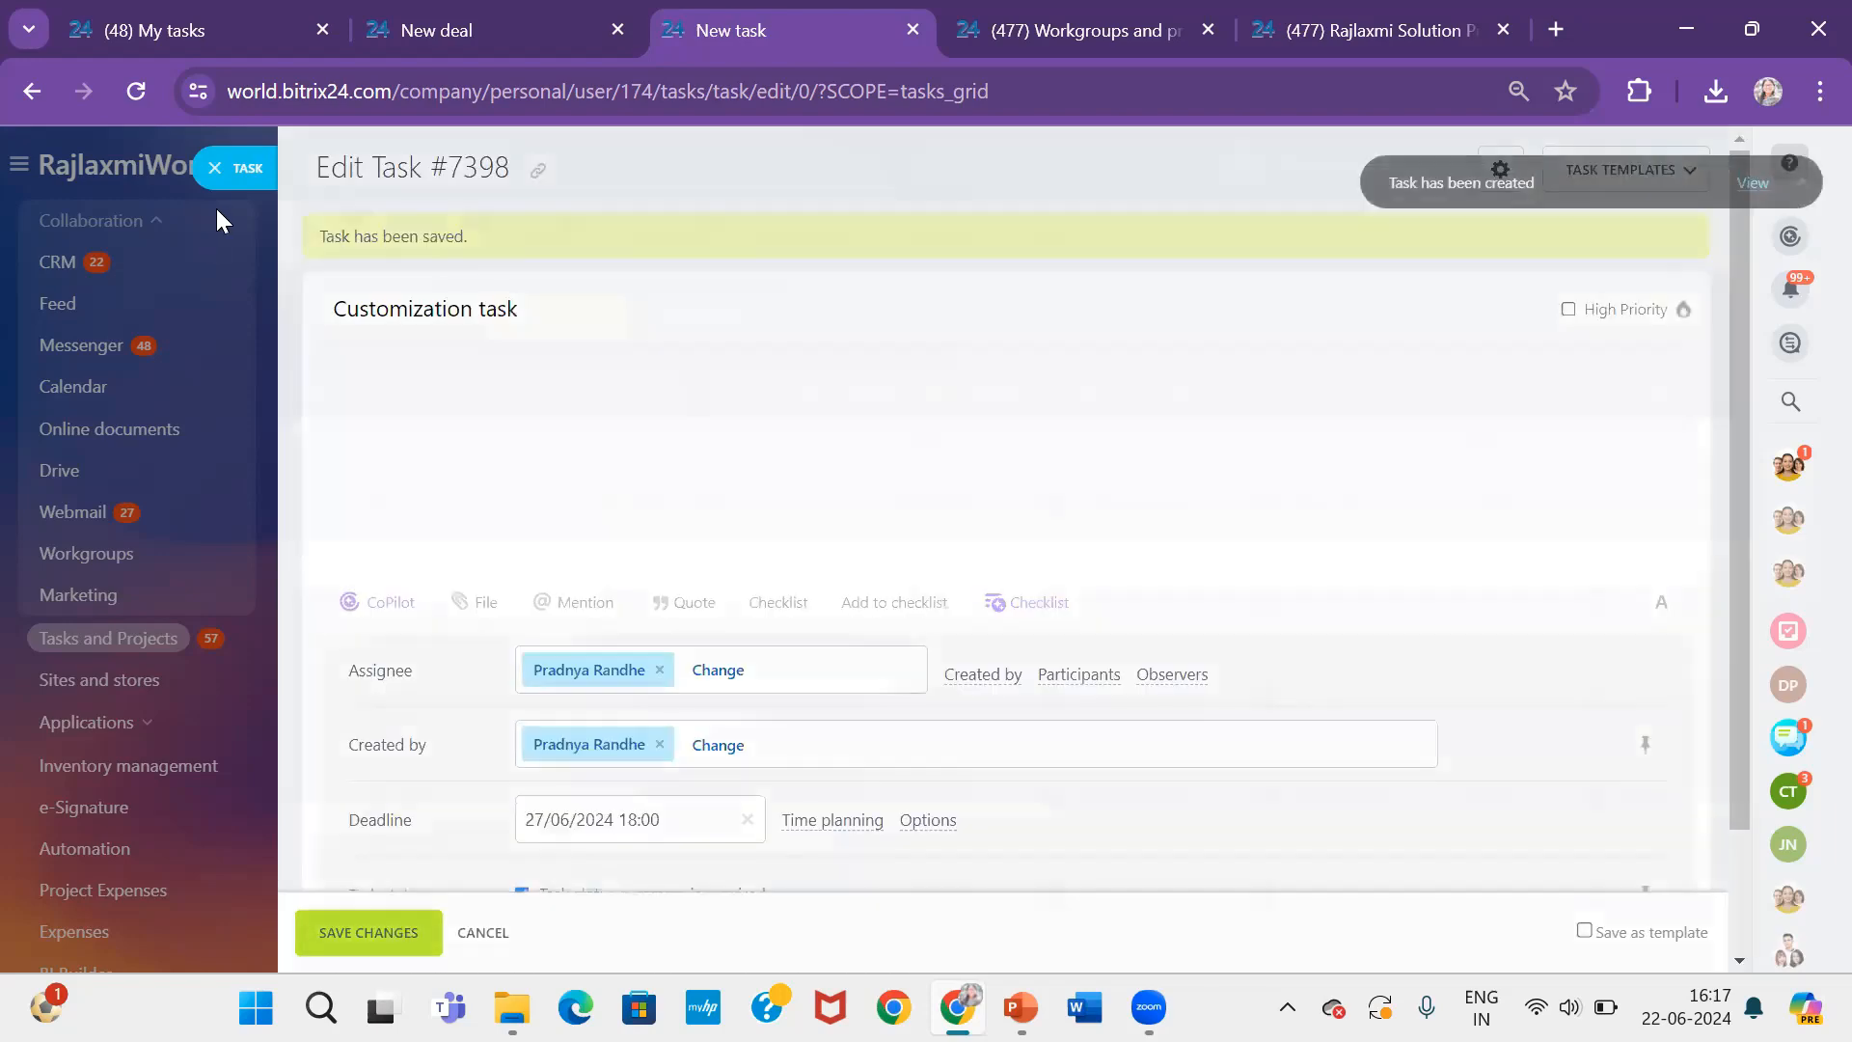
{"action": "left_click", "coordinate": [253, 179]}
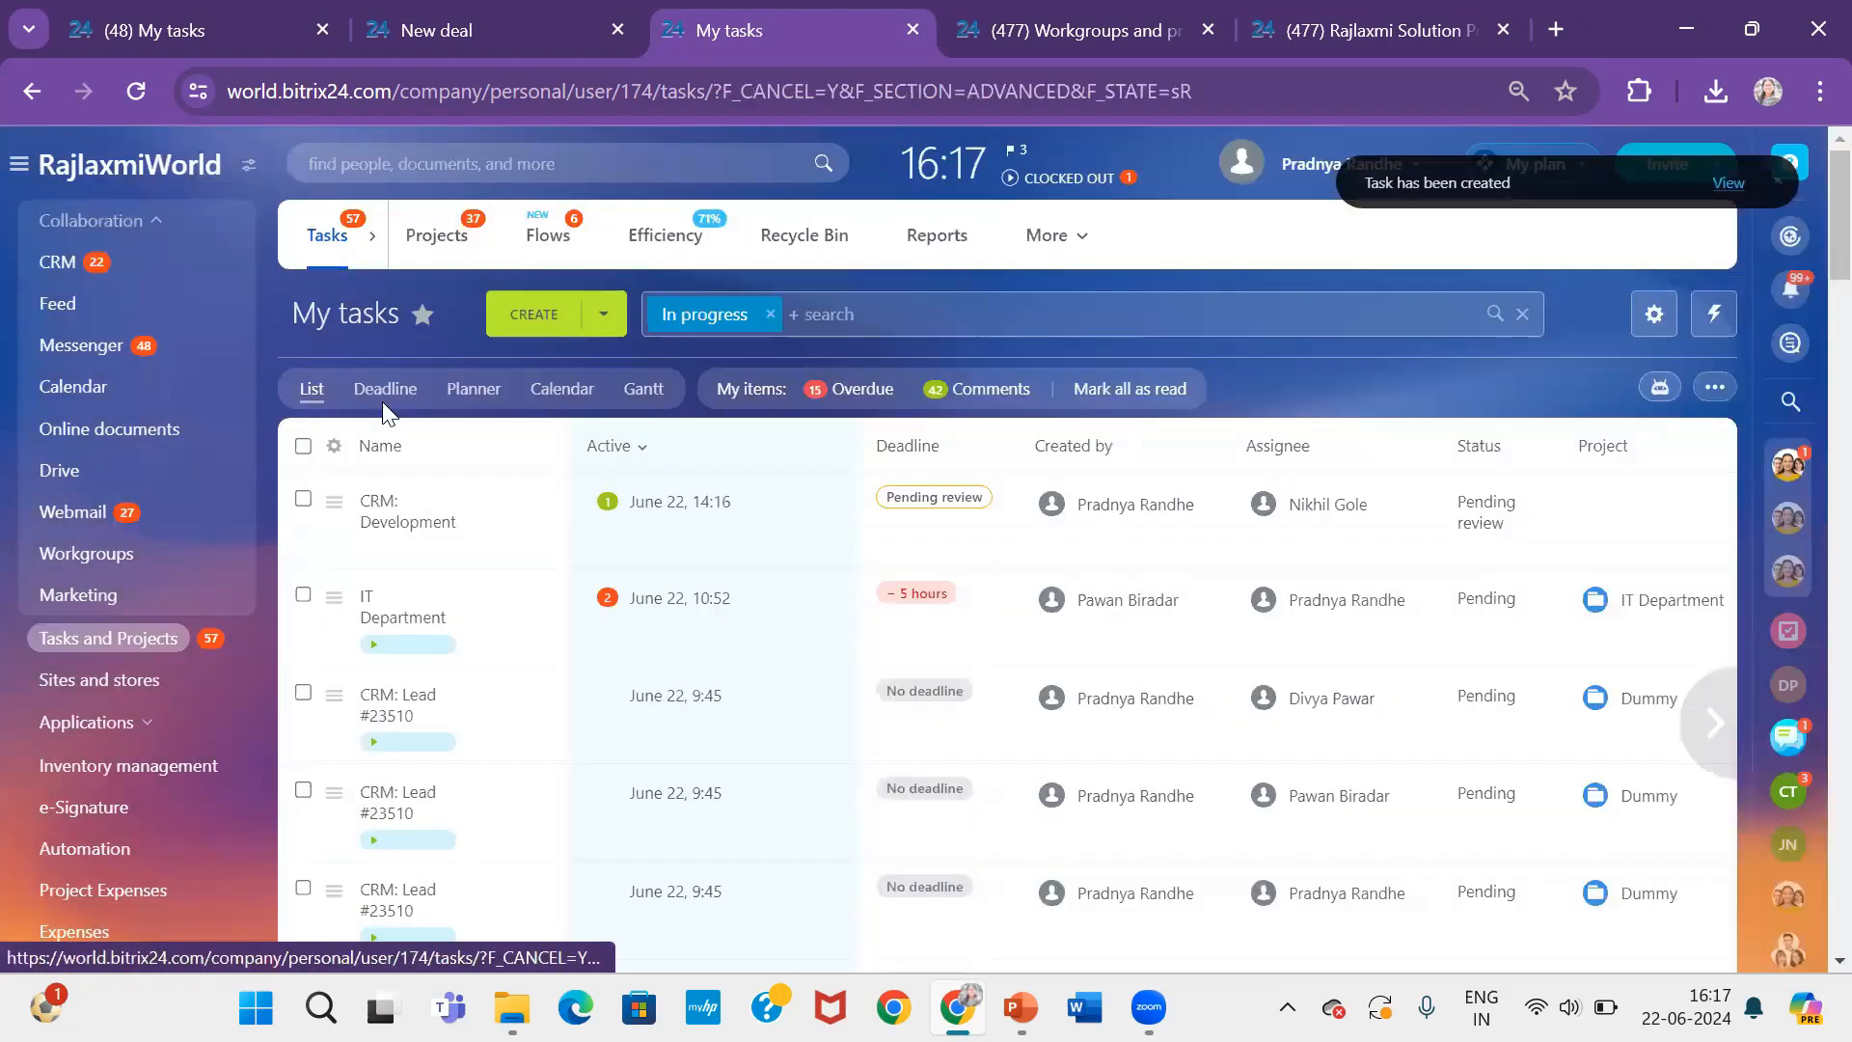
Reload the My tasks list, then start and pause time tracking on the first Customization task
{"action": "left_click", "coordinate": [136, 91]}
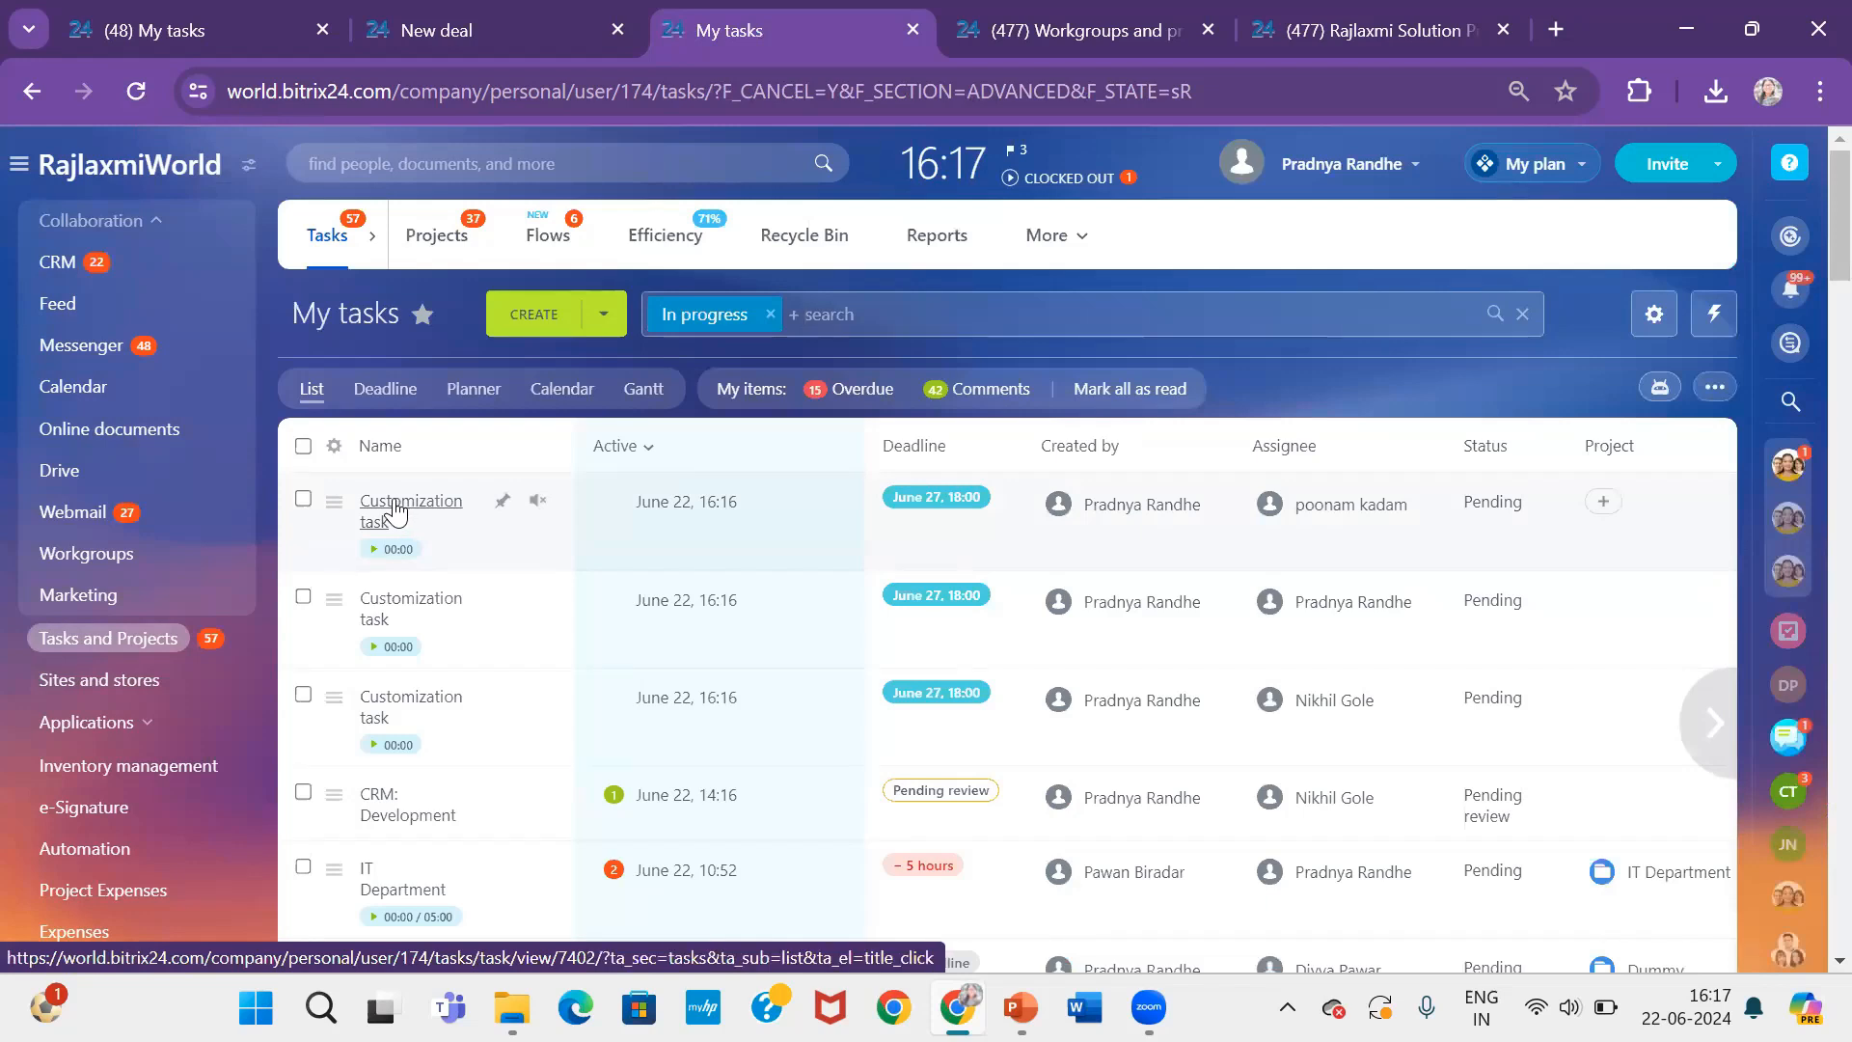
{"action": "left_click", "coordinate": [374, 550]}
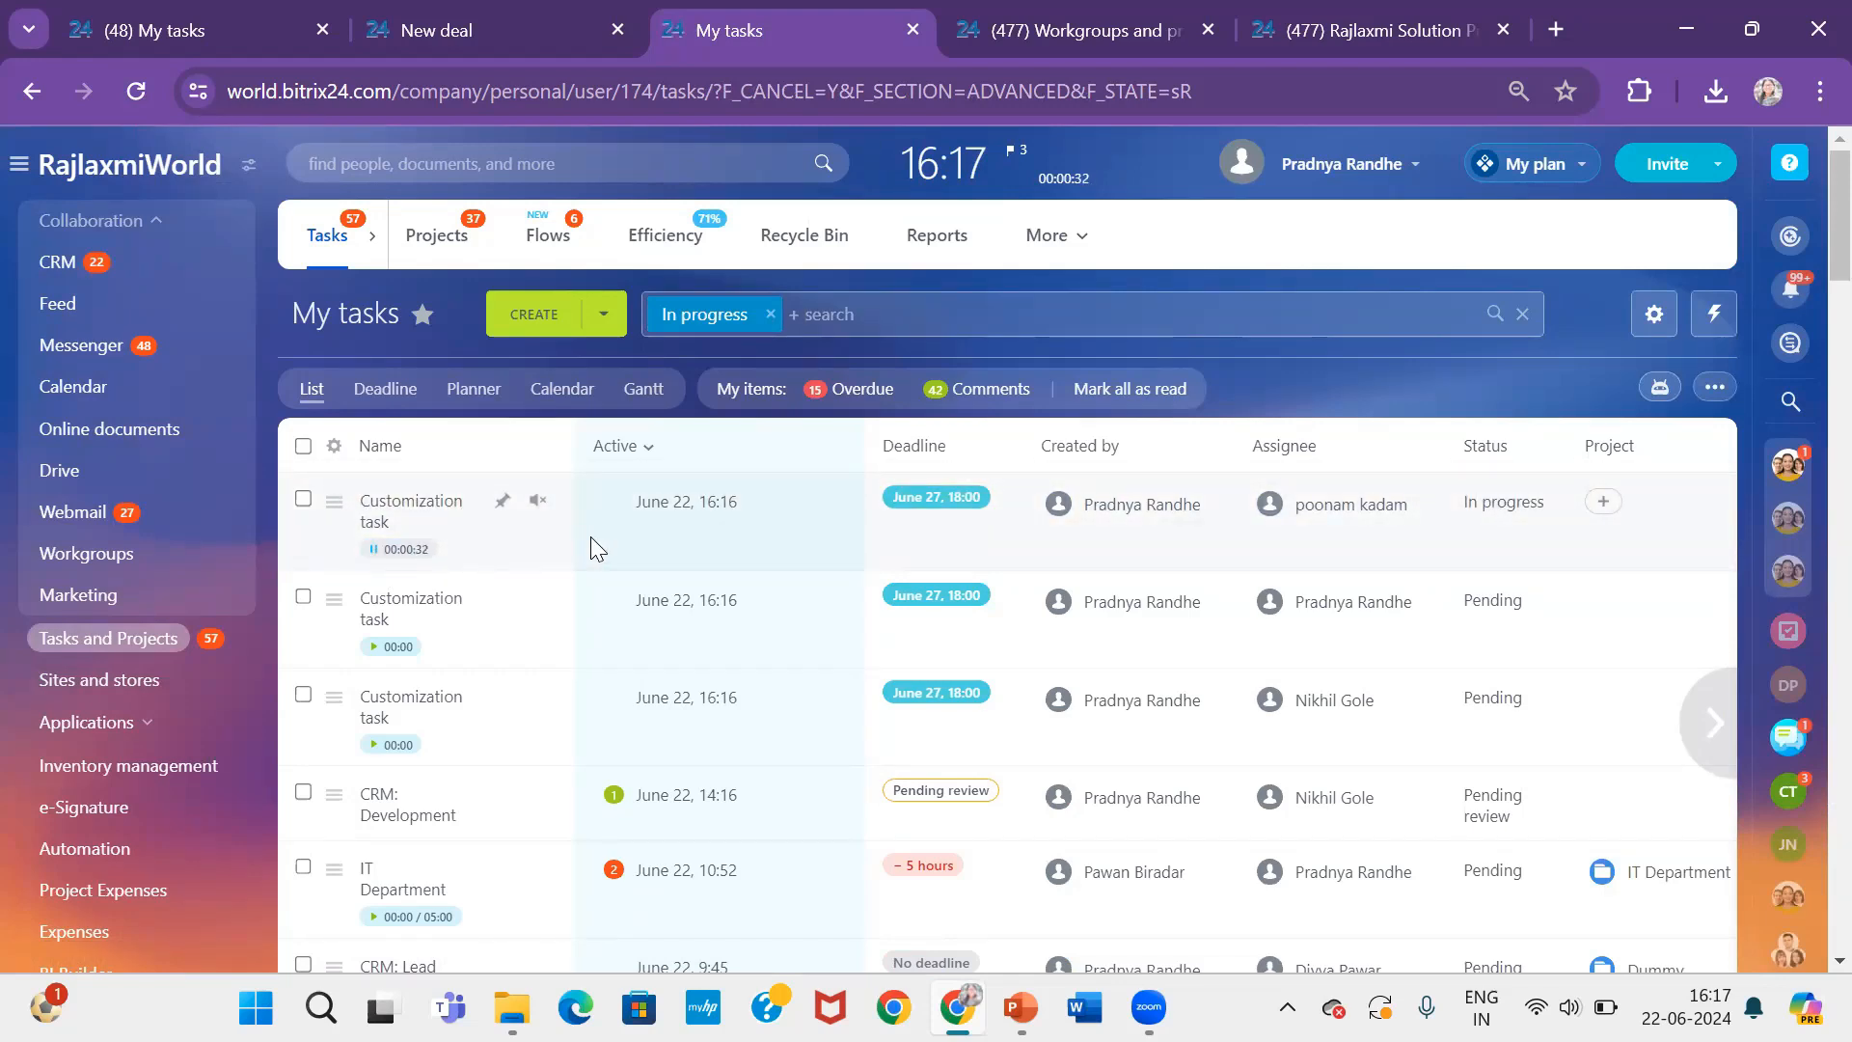
{"action": "left_click", "coordinate": [374, 556]}
Start creating a new entry in Workgroups and projects with the Project type
{"action": "left_click", "coordinate": [1108, 39]}
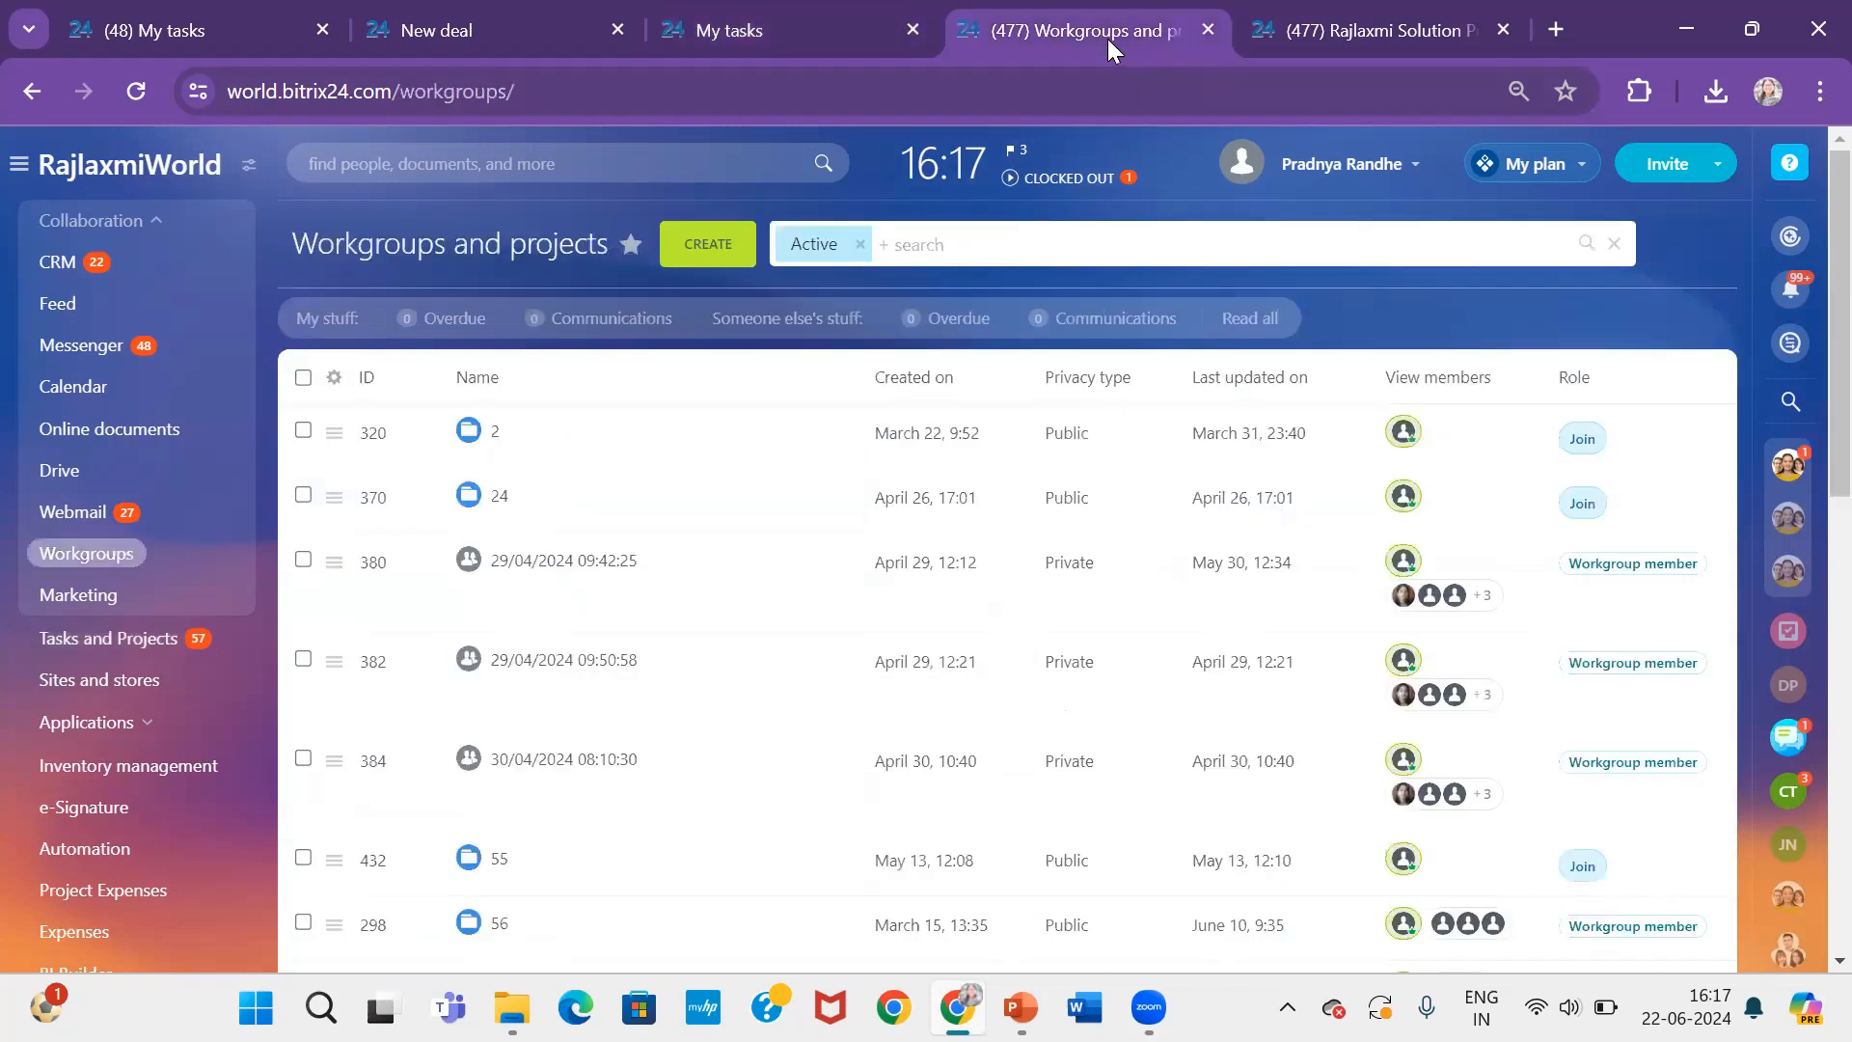
{"action": "left_click", "coordinate": [730, 253]}
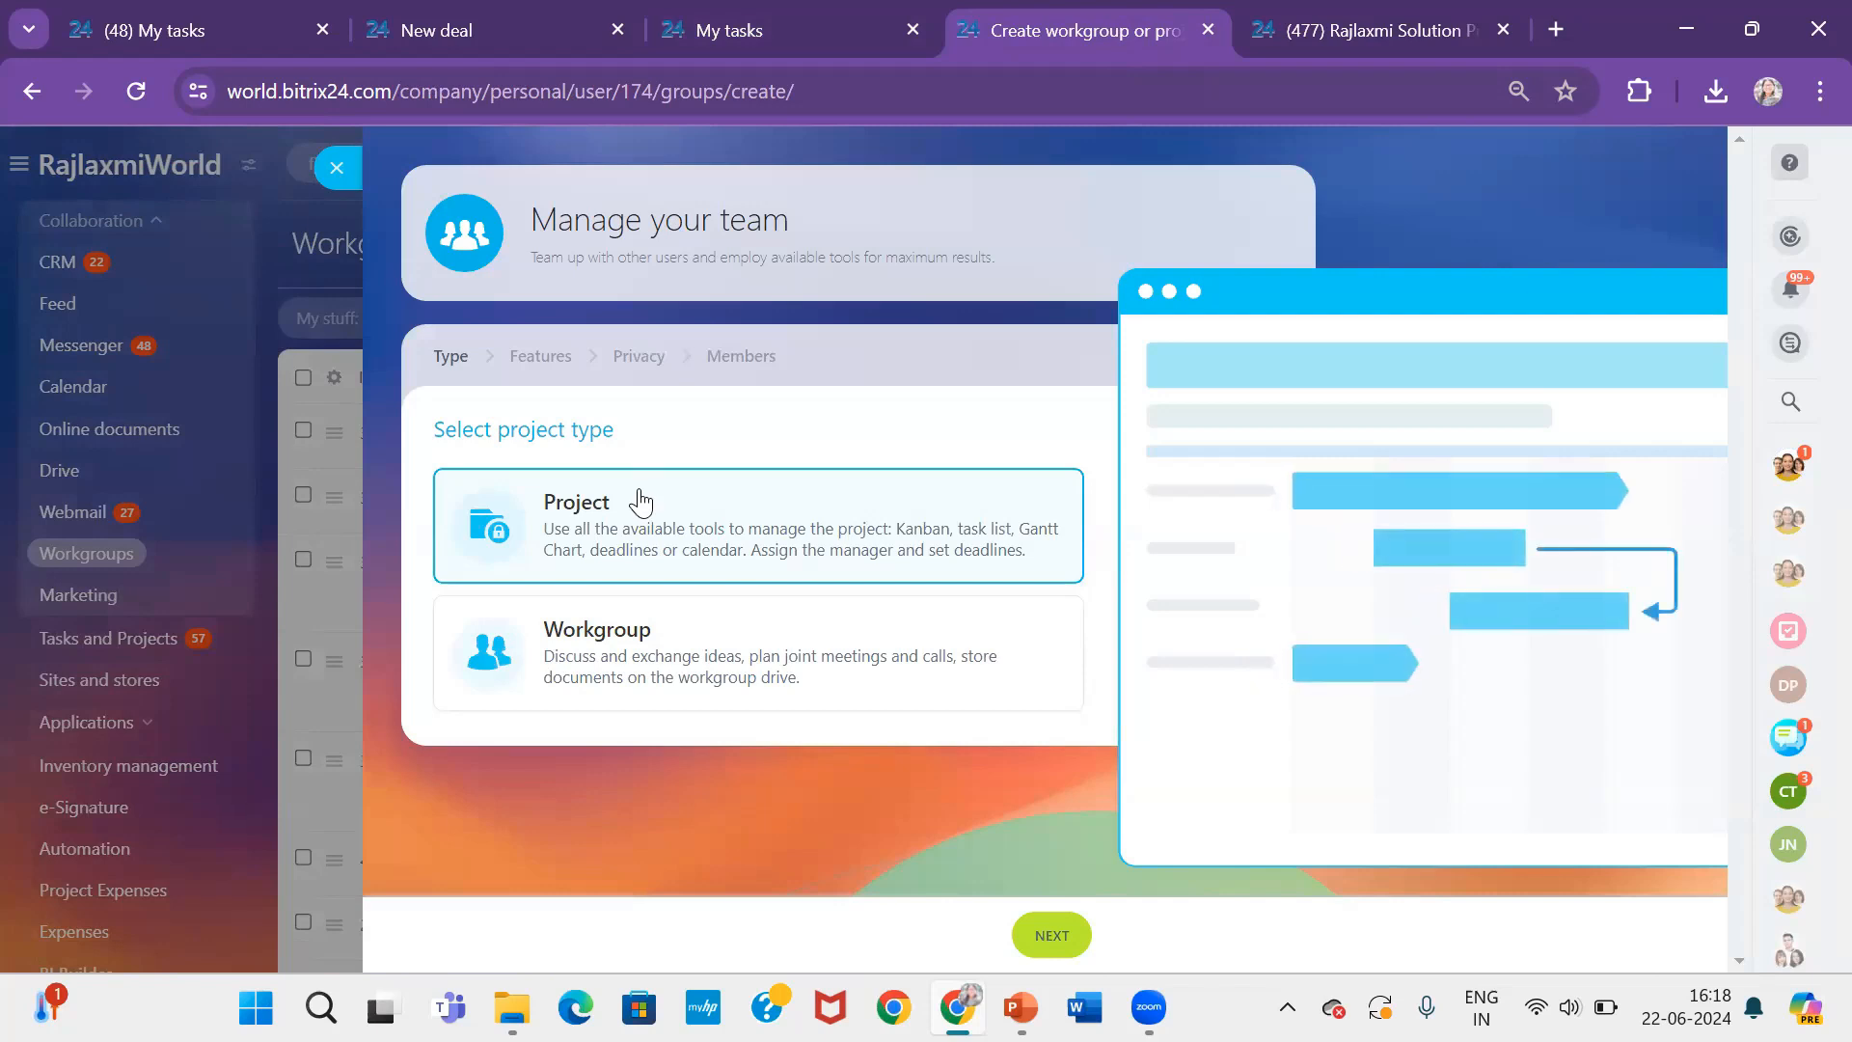
{"action": "left_click", "coordinate": [1054, 935]}
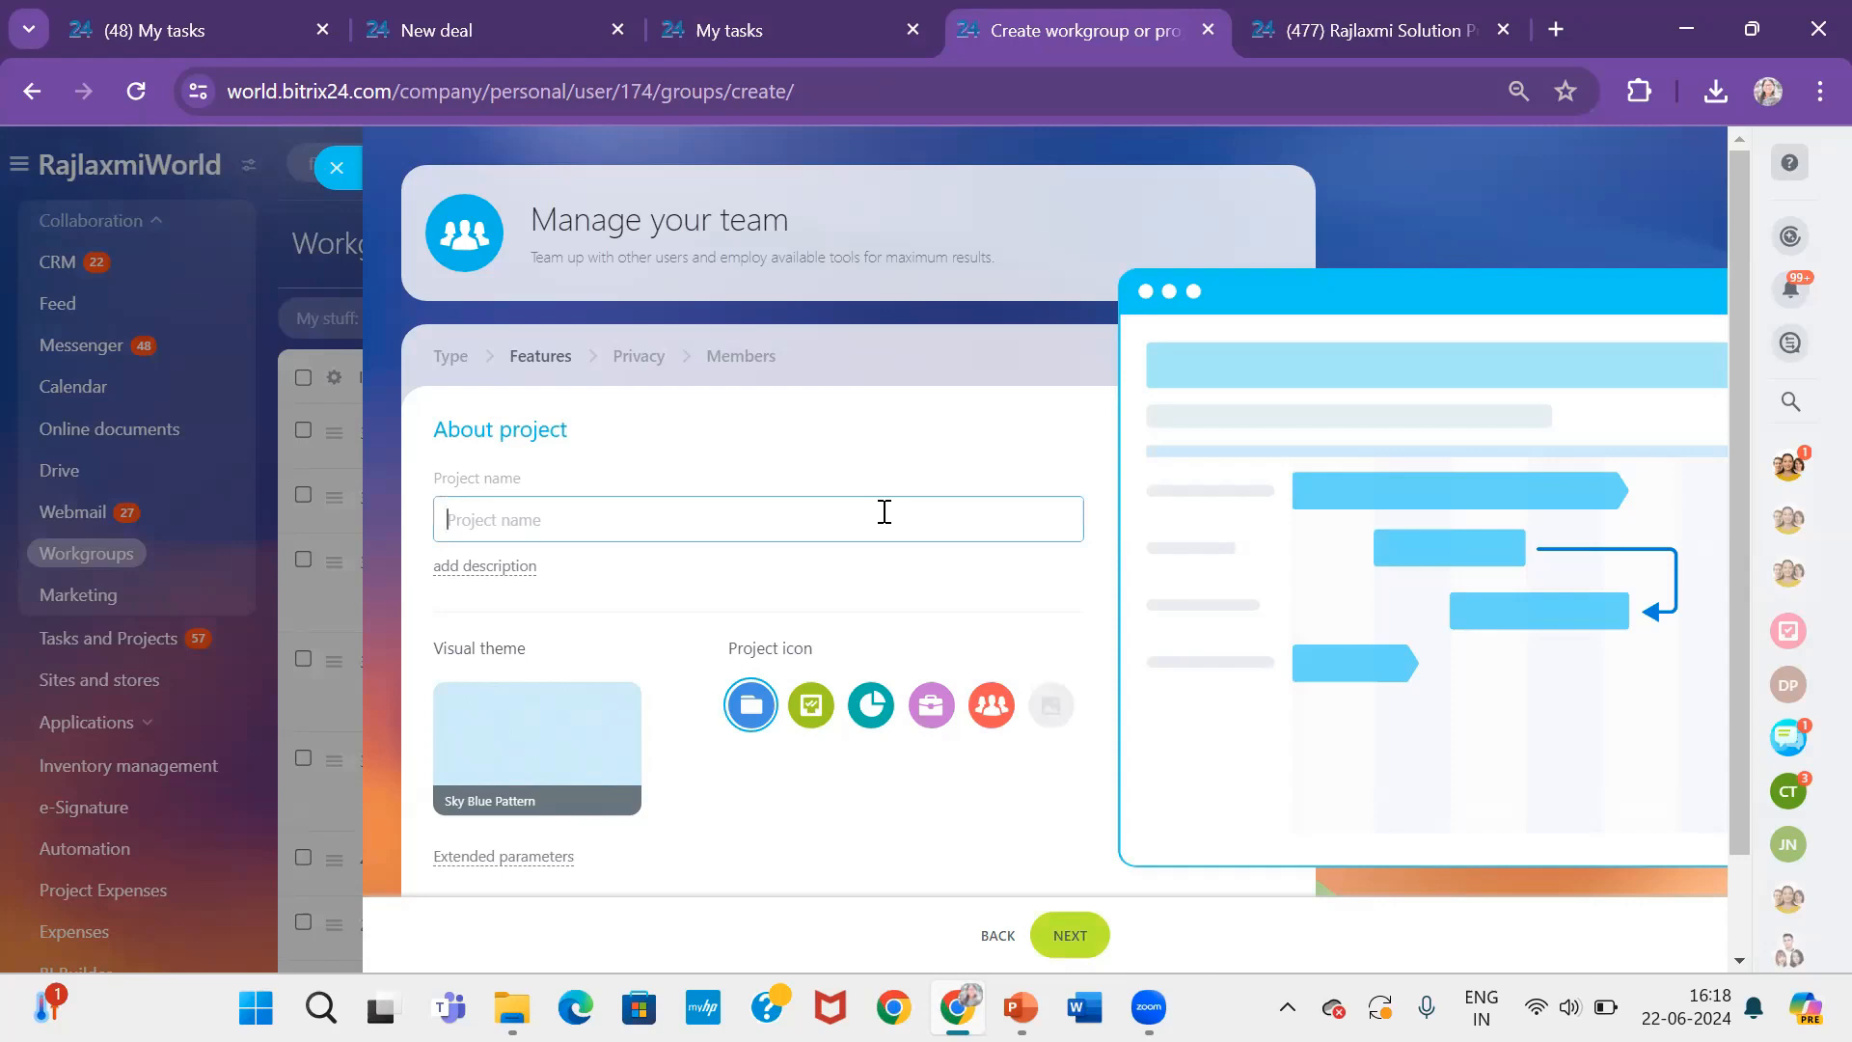
Name the project Customization Project and show its description field
{"action": "type", "text": "Customi"}
{"action": "type", "text": "xat"}
{"action": "type", "text": "zation Pr"}
{"action": "type", "text": "oject"}
{"action": "left_click", "coordinate": [486, 569]}
{"action": "scroll", "coordinate": [558, 530], "scroll_direction": "down", "scroll_amount": 3}
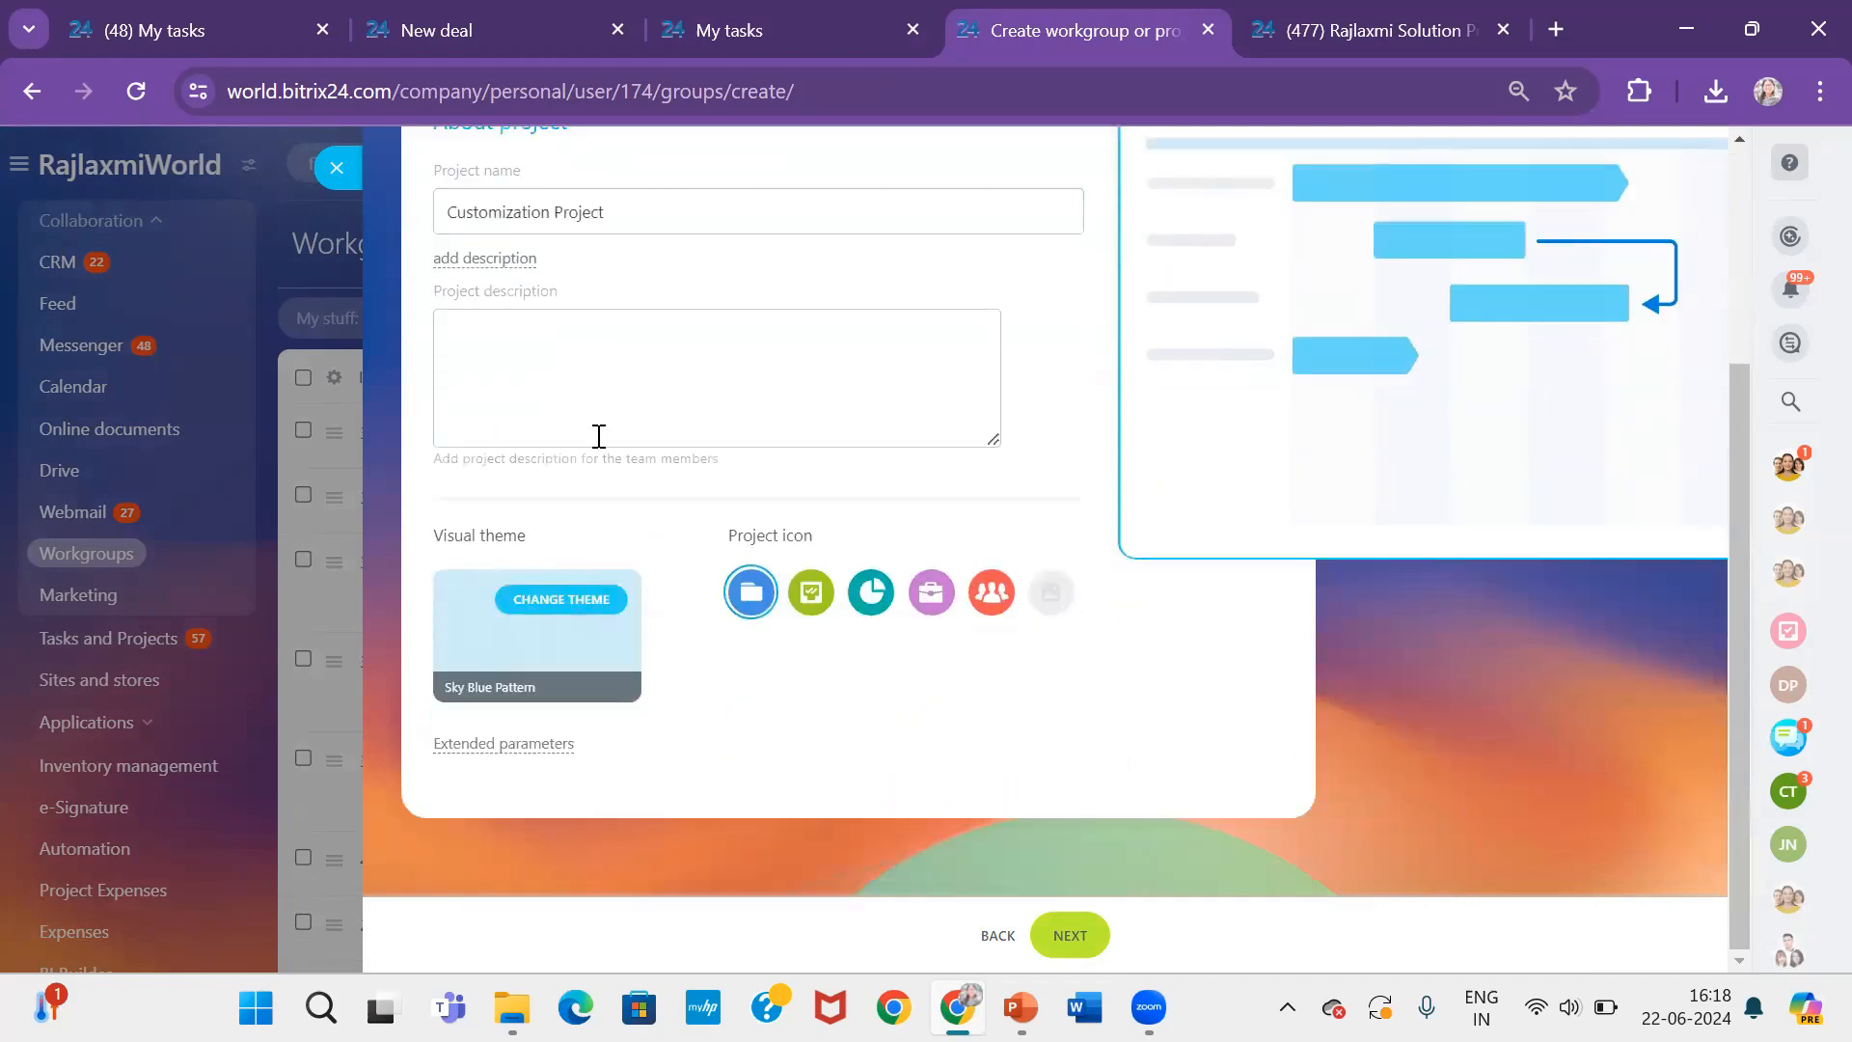
Choose the teal pie-chart icon as the project icon
{"action": "mouse_move", "coordinate": [539, 575]}
{"action": "left_click", "coordinate": [814, 603]}
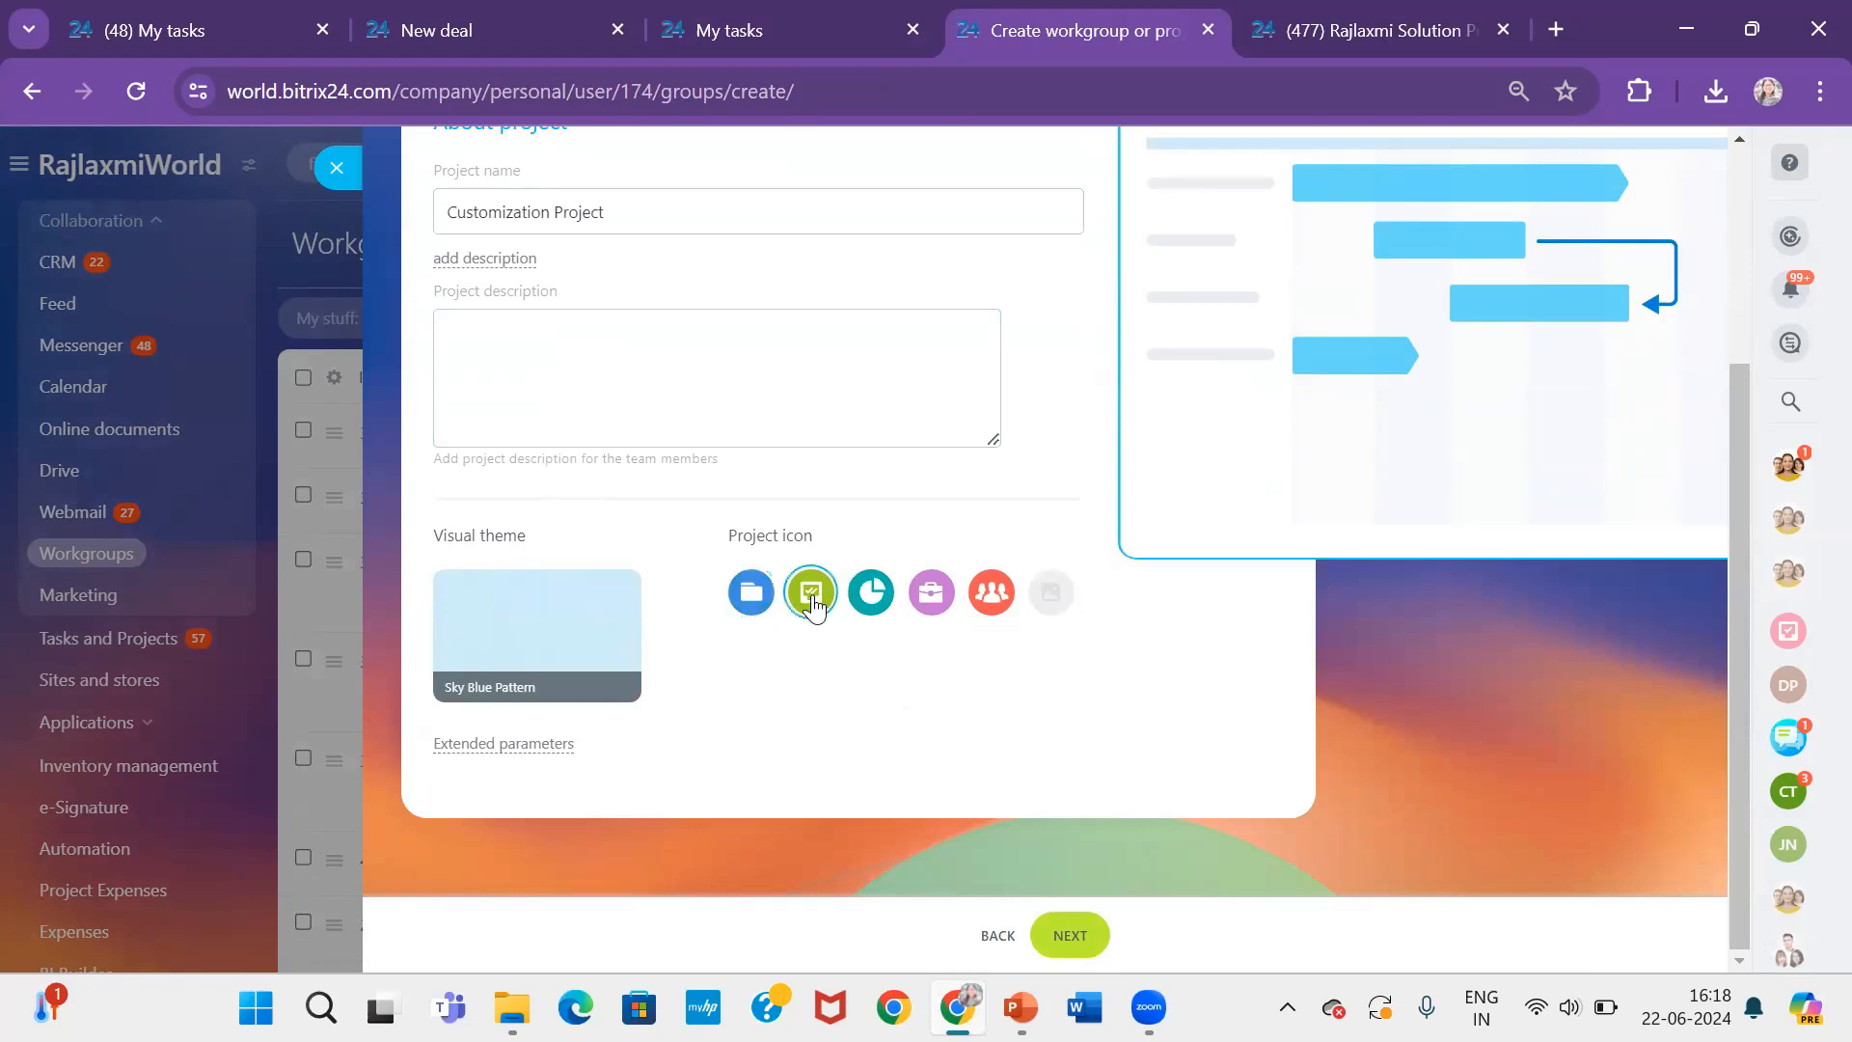
{"action": "left_click", "coordinate": [858, 599]}
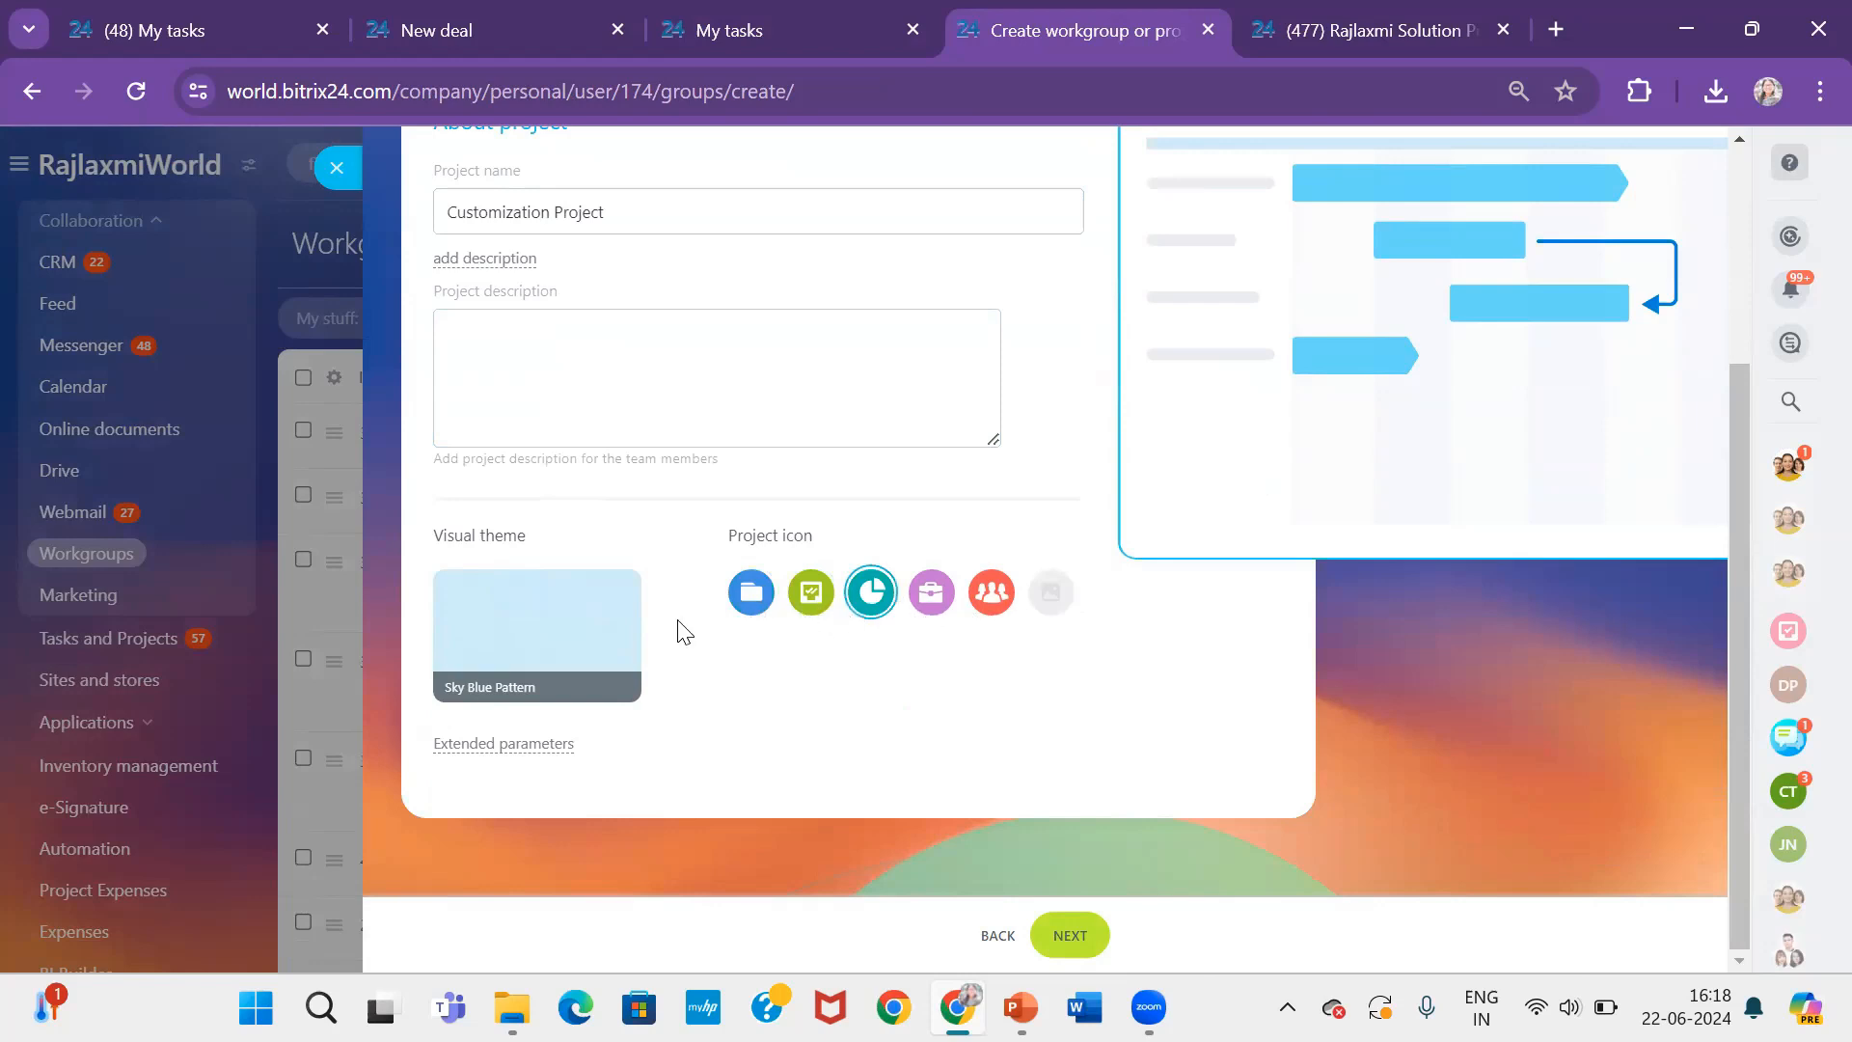
Show the extended parameters and set the project dates from 23/06/2024 to 30/06/2024
{"action": "left_click", "coordinate": [530, 756]}
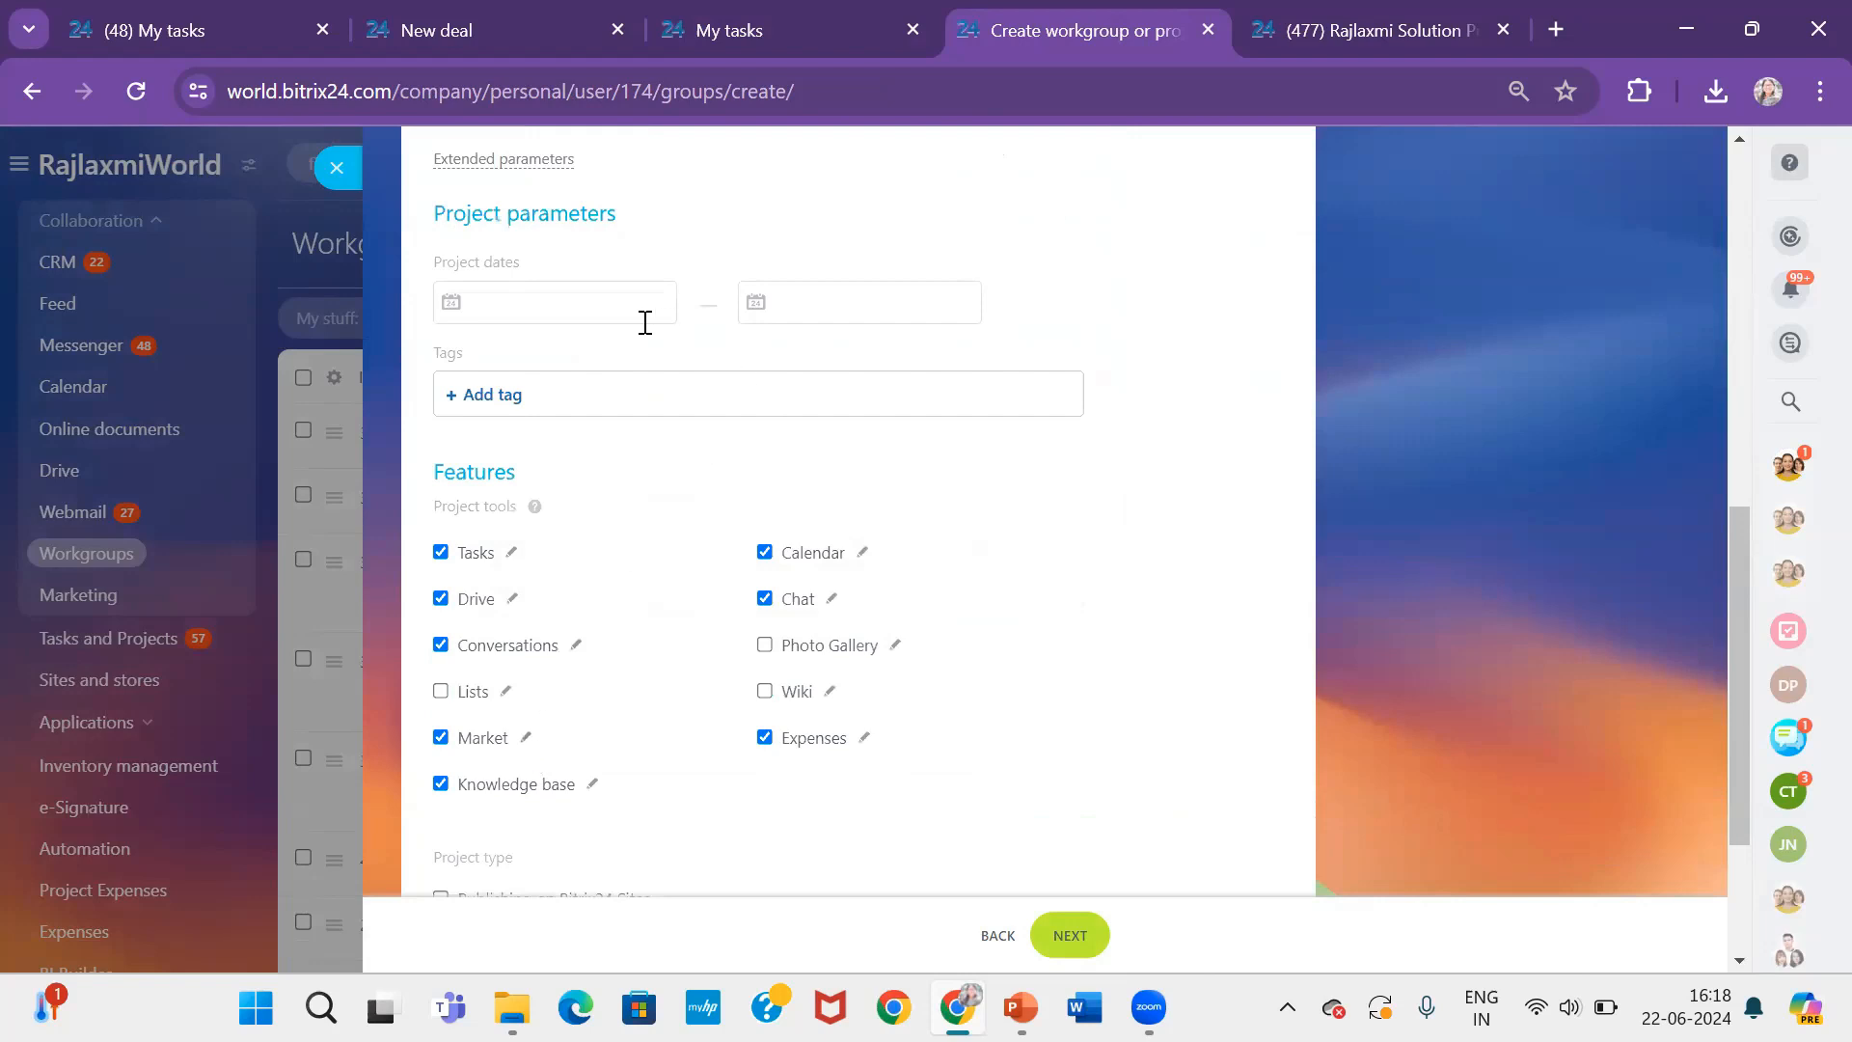
{"action": "left_click", "coordinate": [448, 305]}
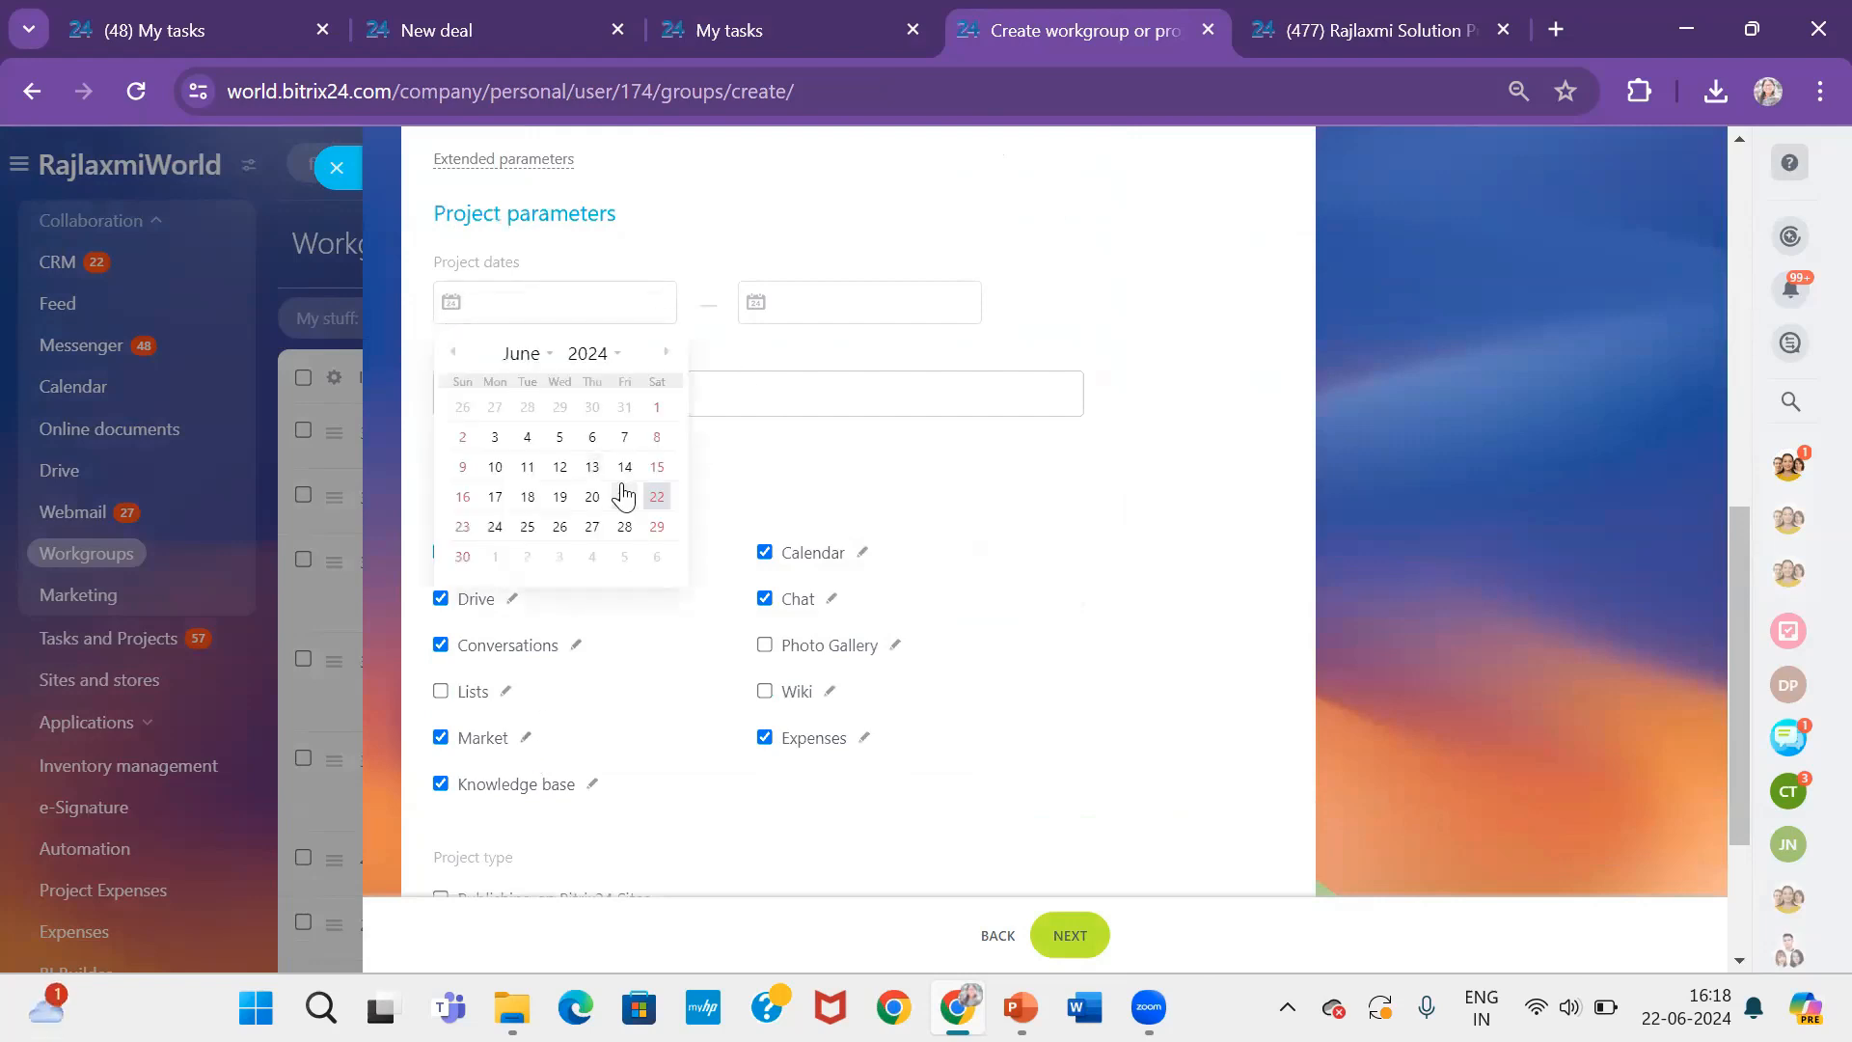
{"action": "left_click", "coordinate": [467, 528]}
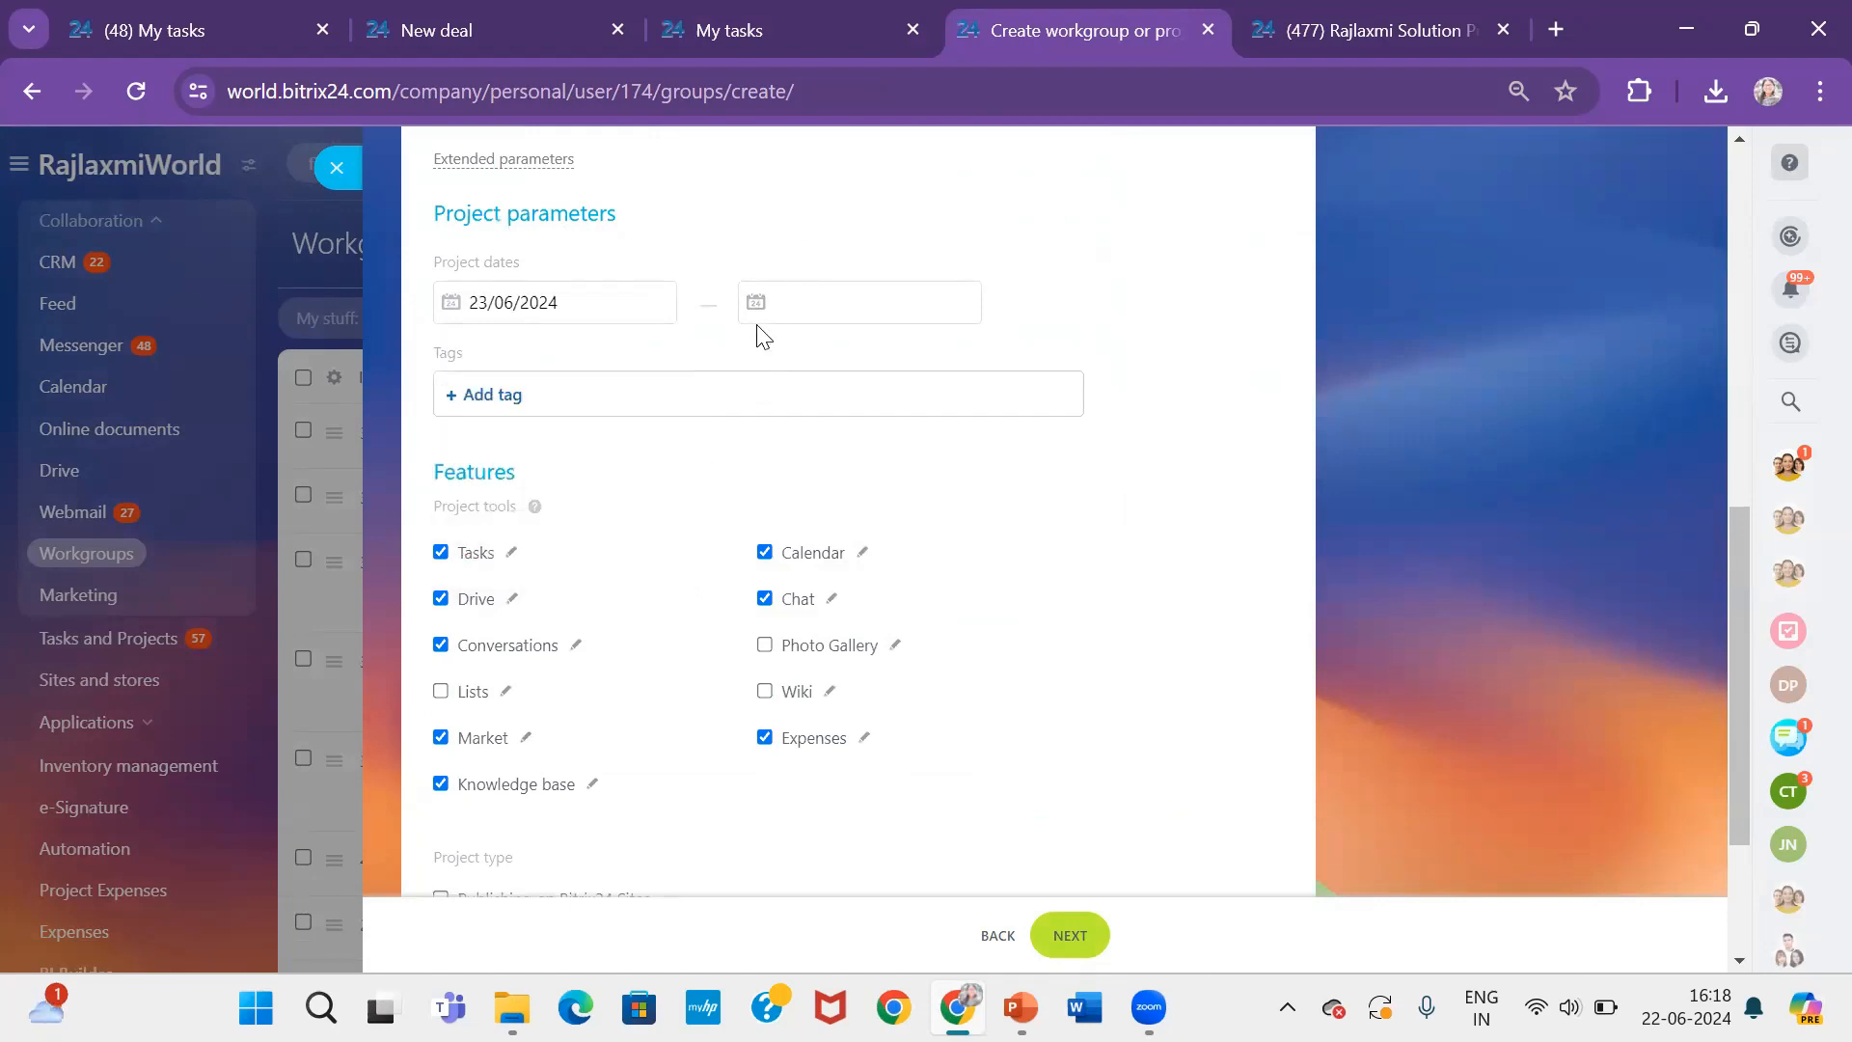
{"action": "left_click", "coordinate": [753, 315]}
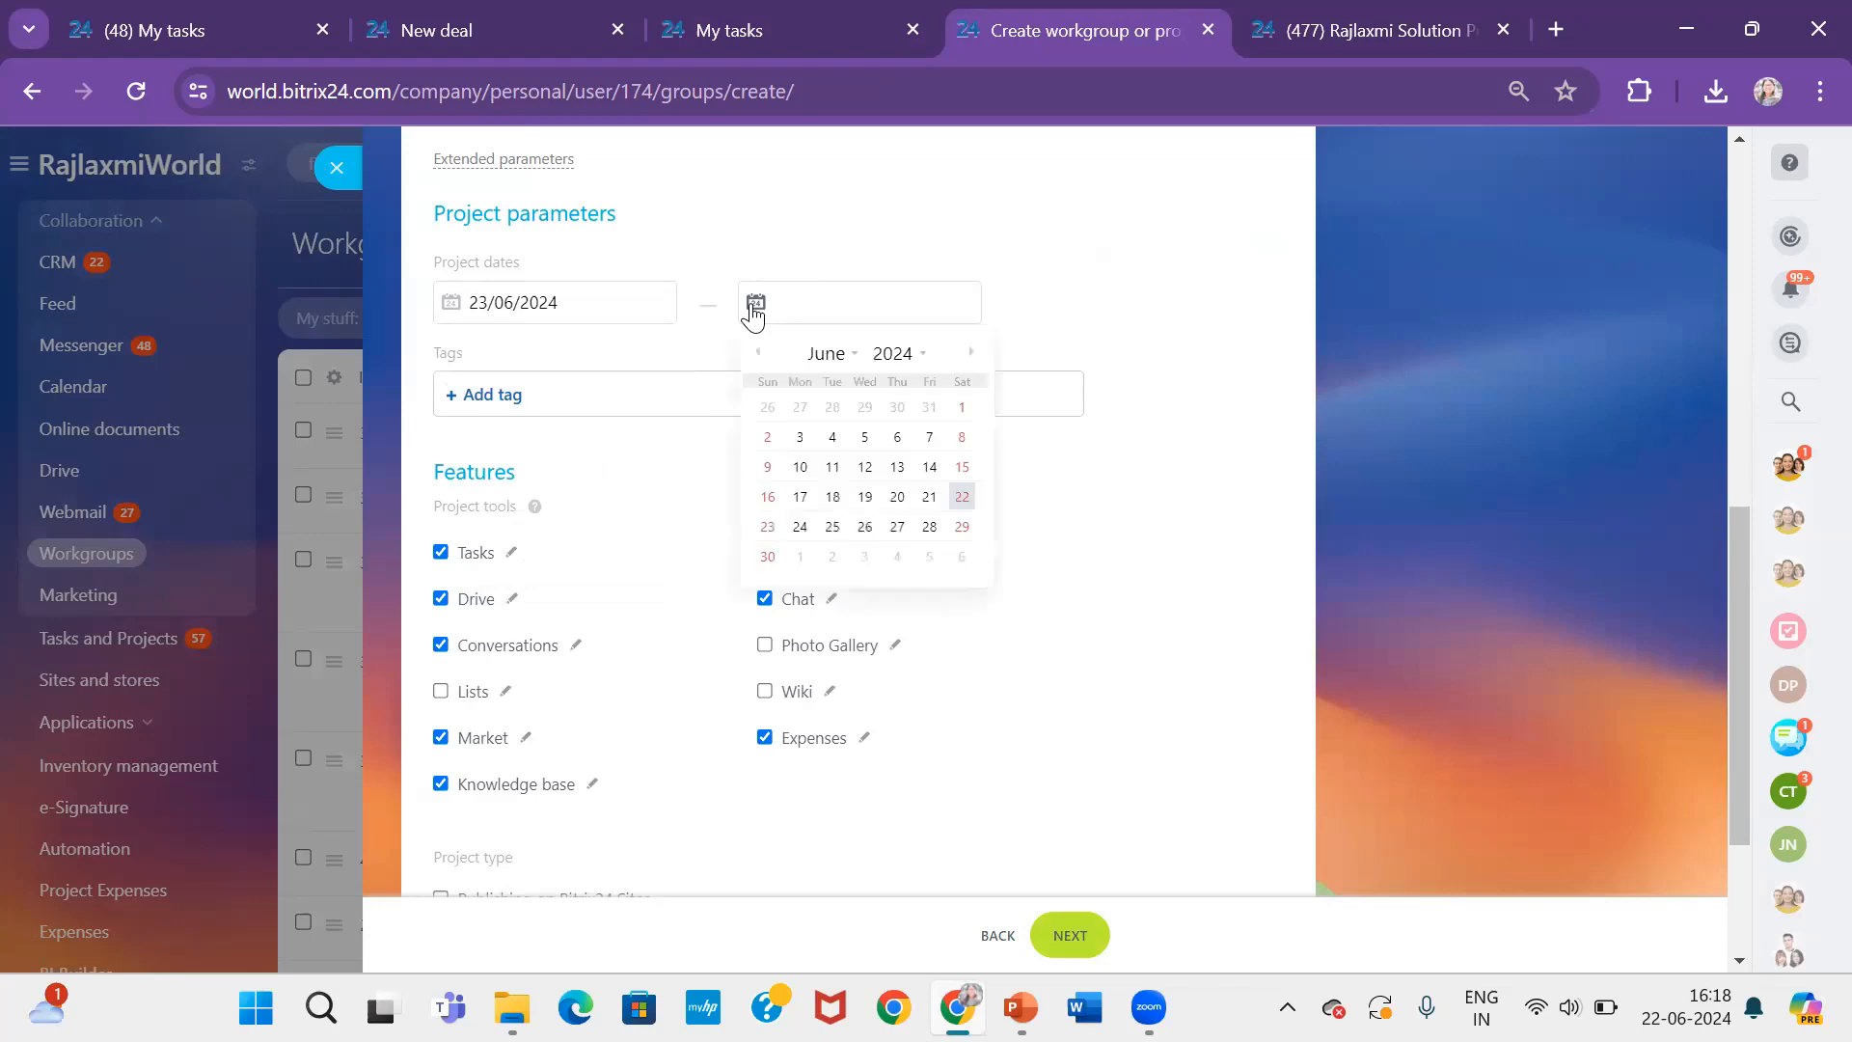
{"action": "left_click", "coordinate": [768, 557]}
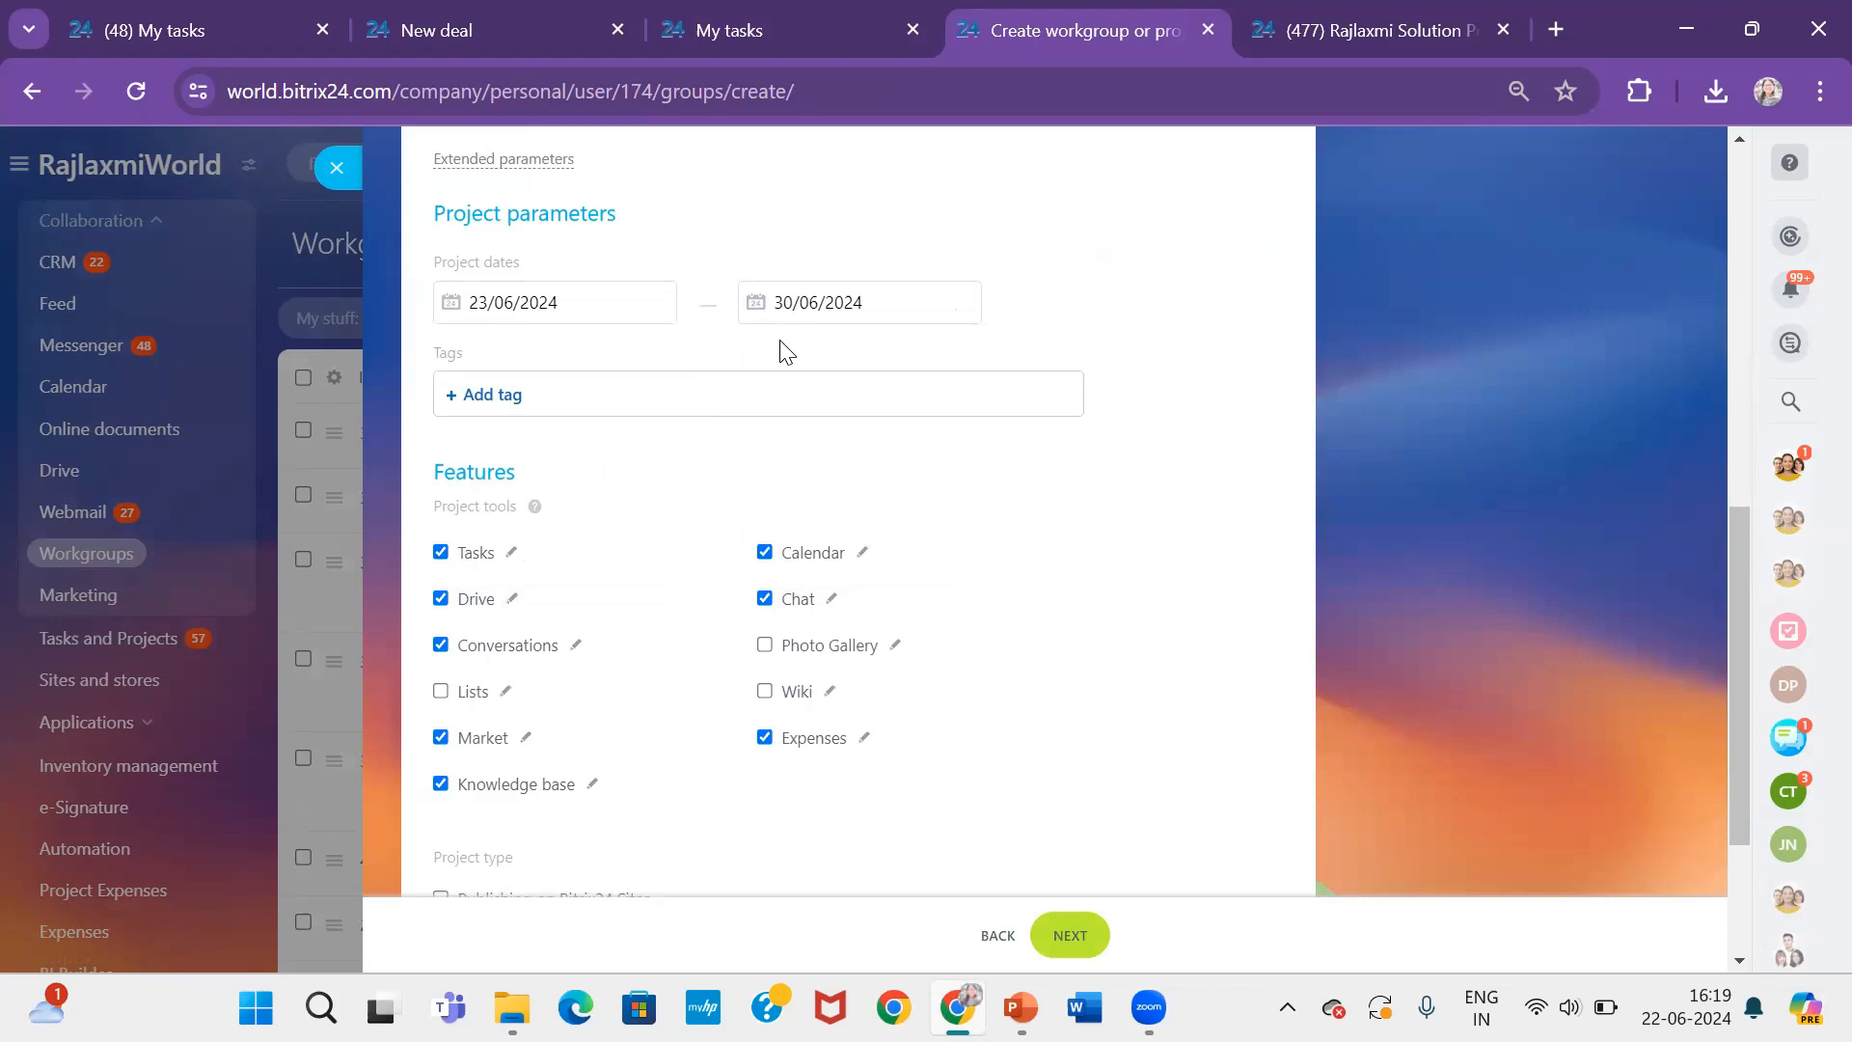
Continue to the privacy settings, set the project's privacy level to Hidden and proceed to the members
{"action": "left_click", "coordinate": [1065, 934]}
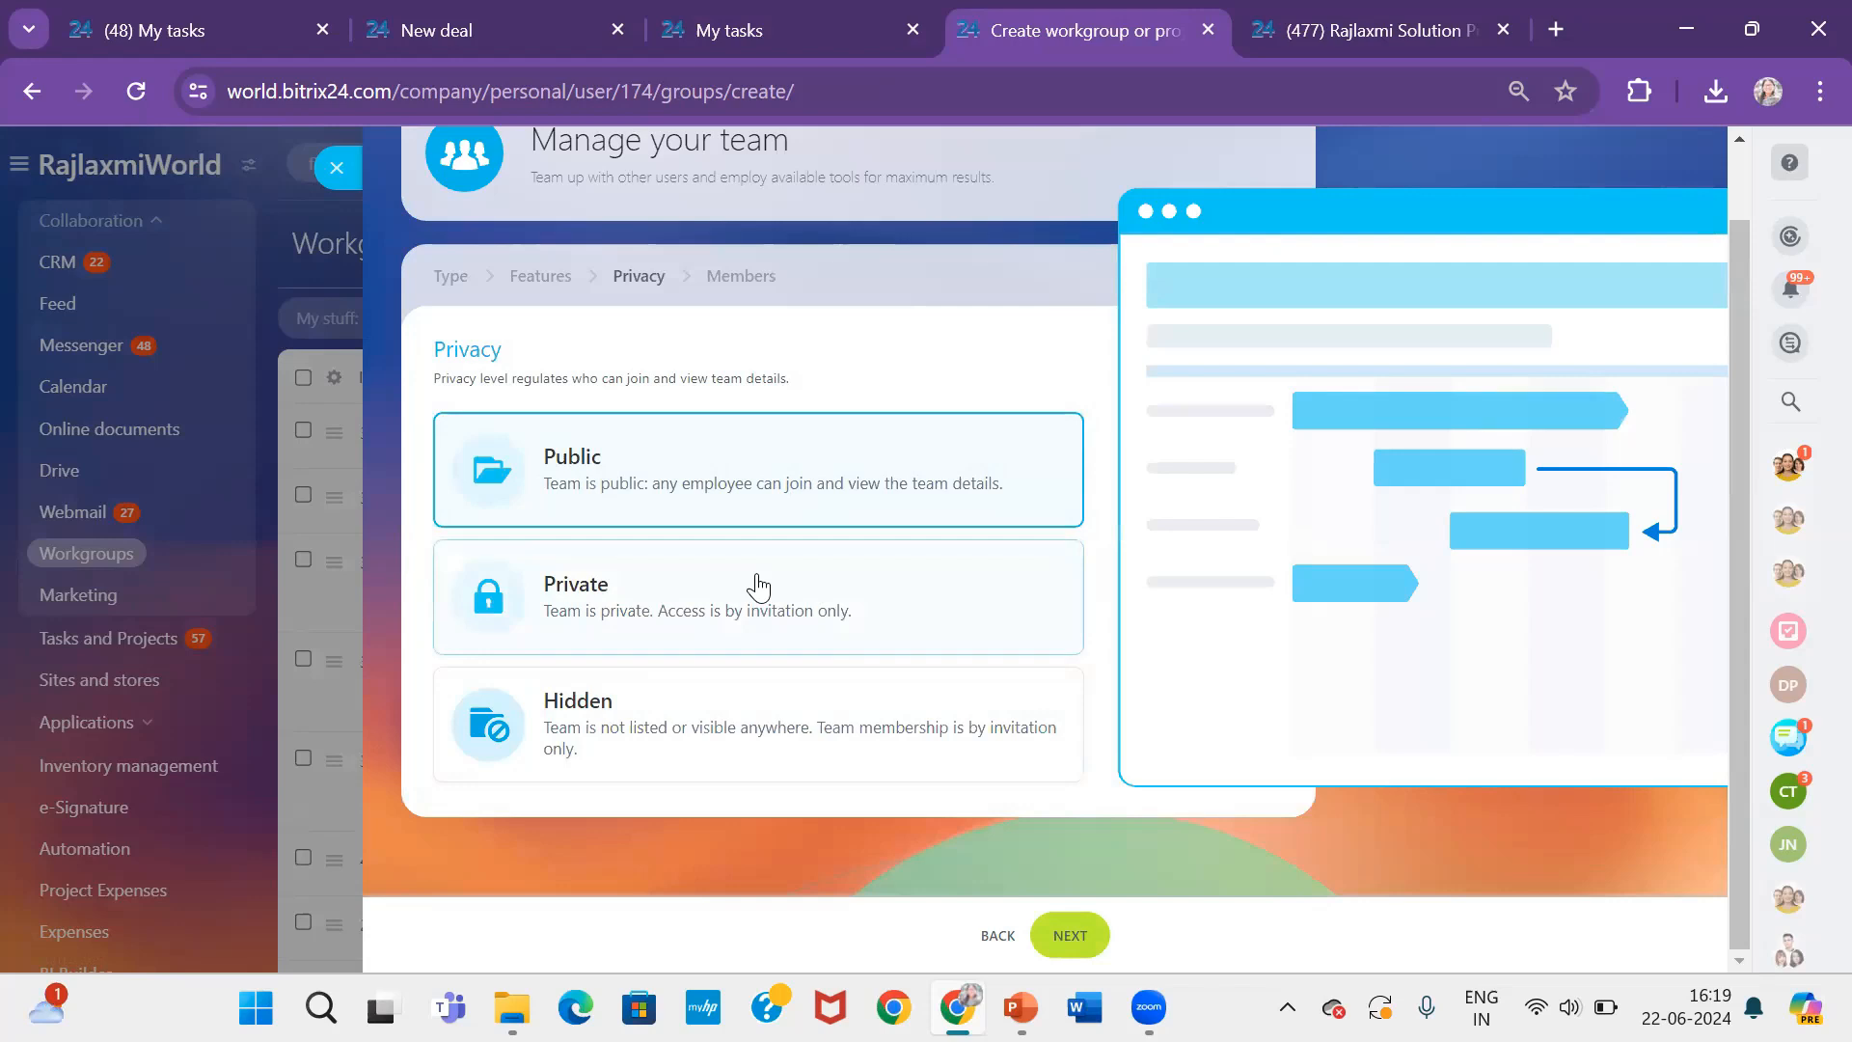
{"action": "left_click", "coordinate": [694, 736]}
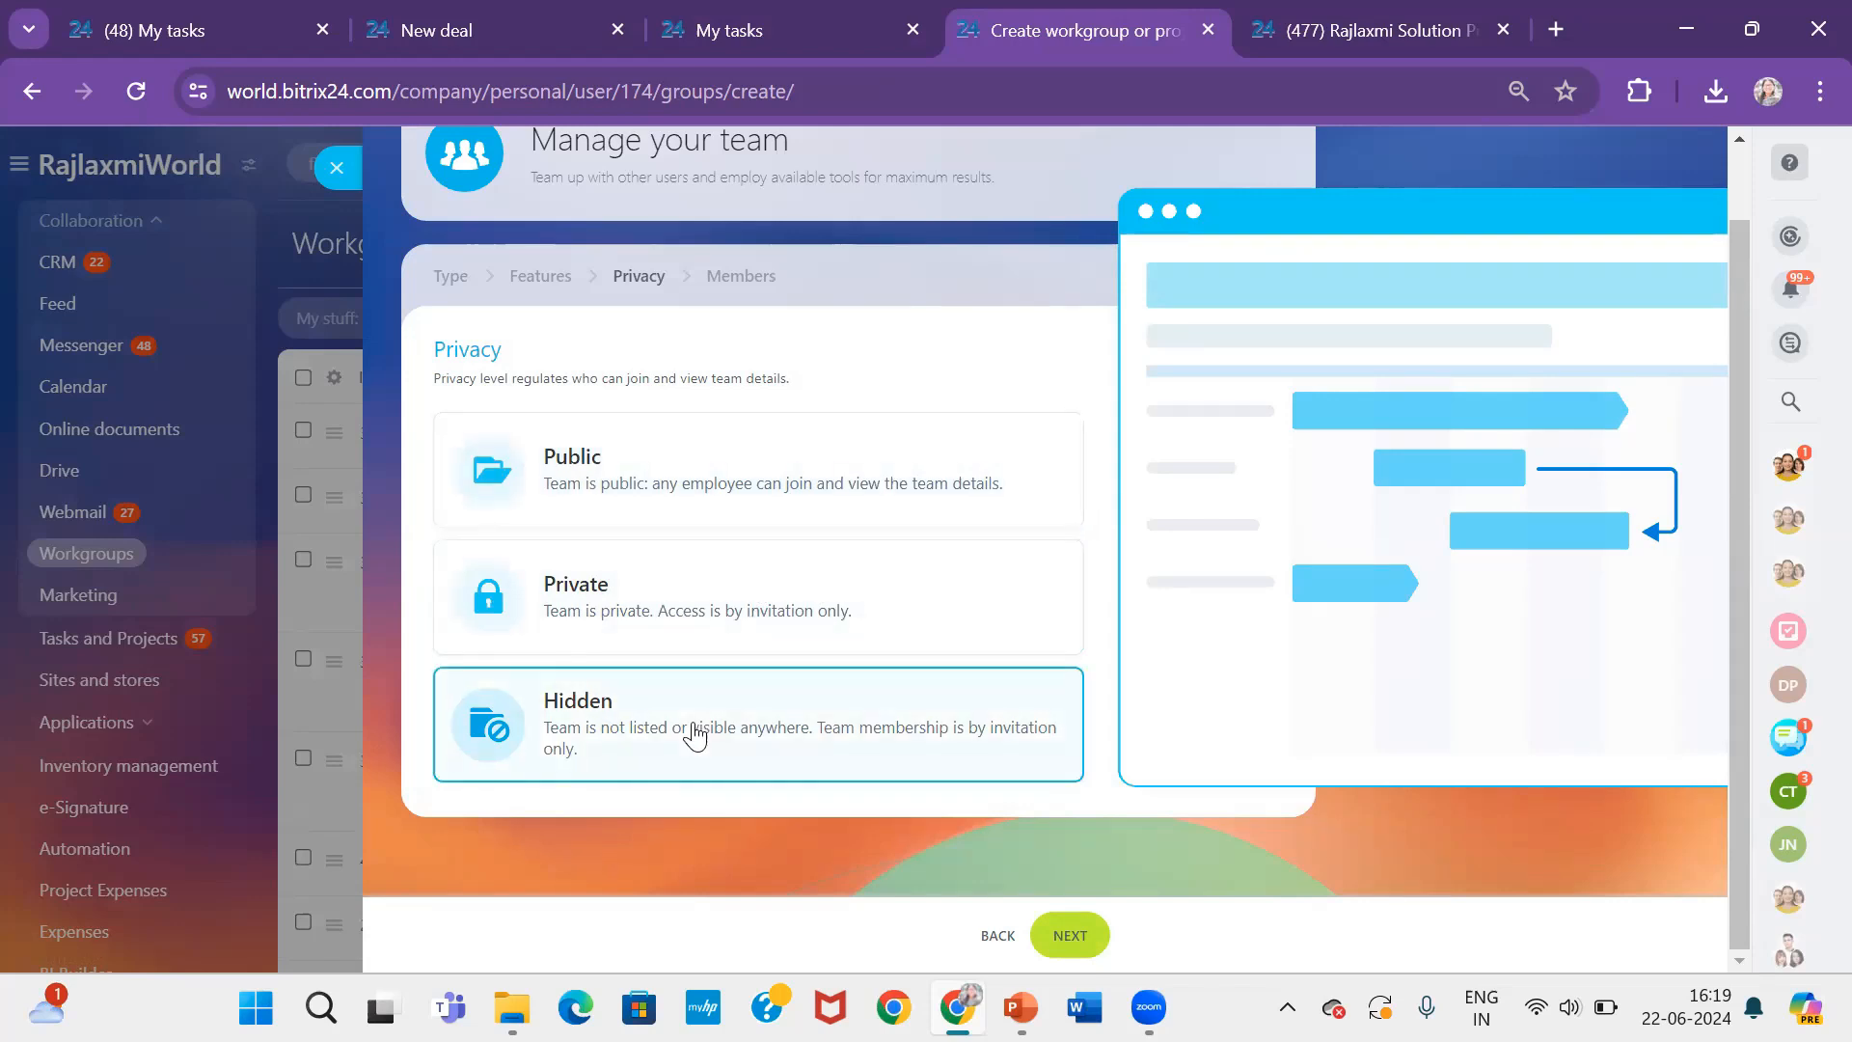
{"action": "left_click", "coordinate": [1071, 938]}
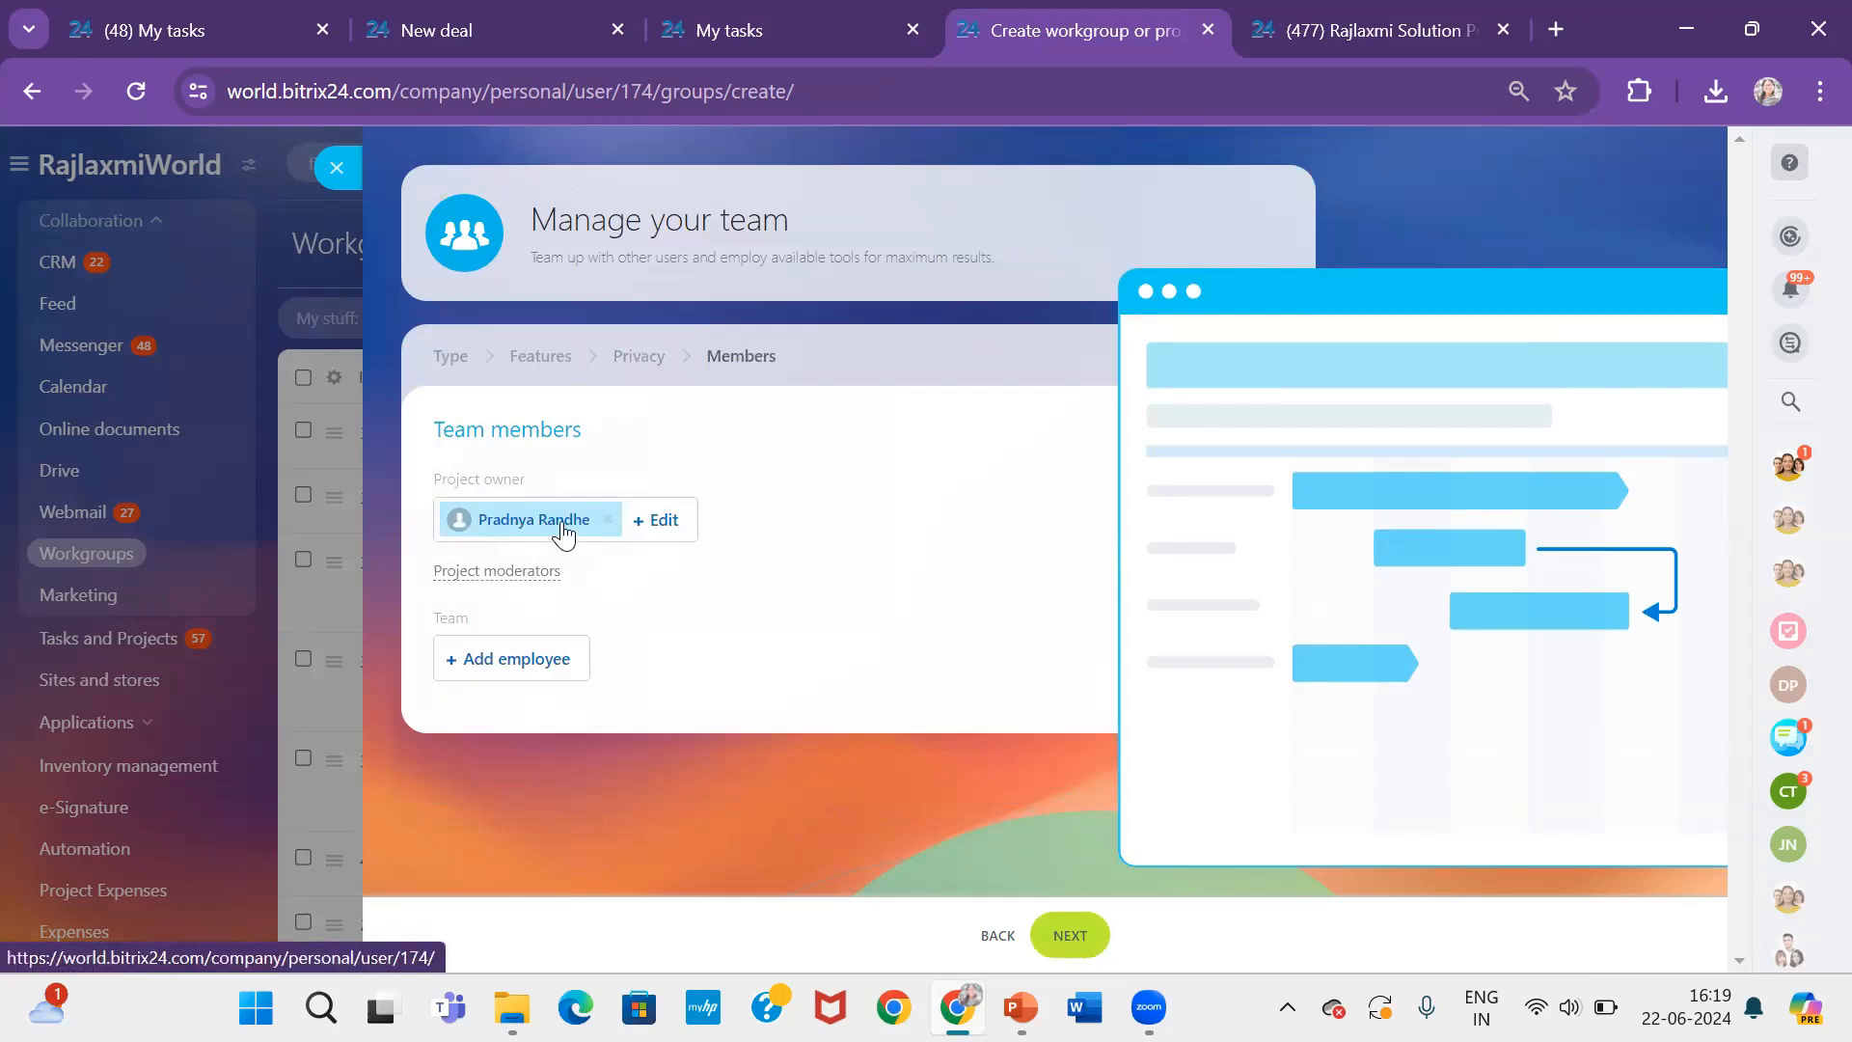
Show the project moderators field, add three employees to the project team and finish creating the project
{"action": "left_click", "coordinate": [527, 577]}
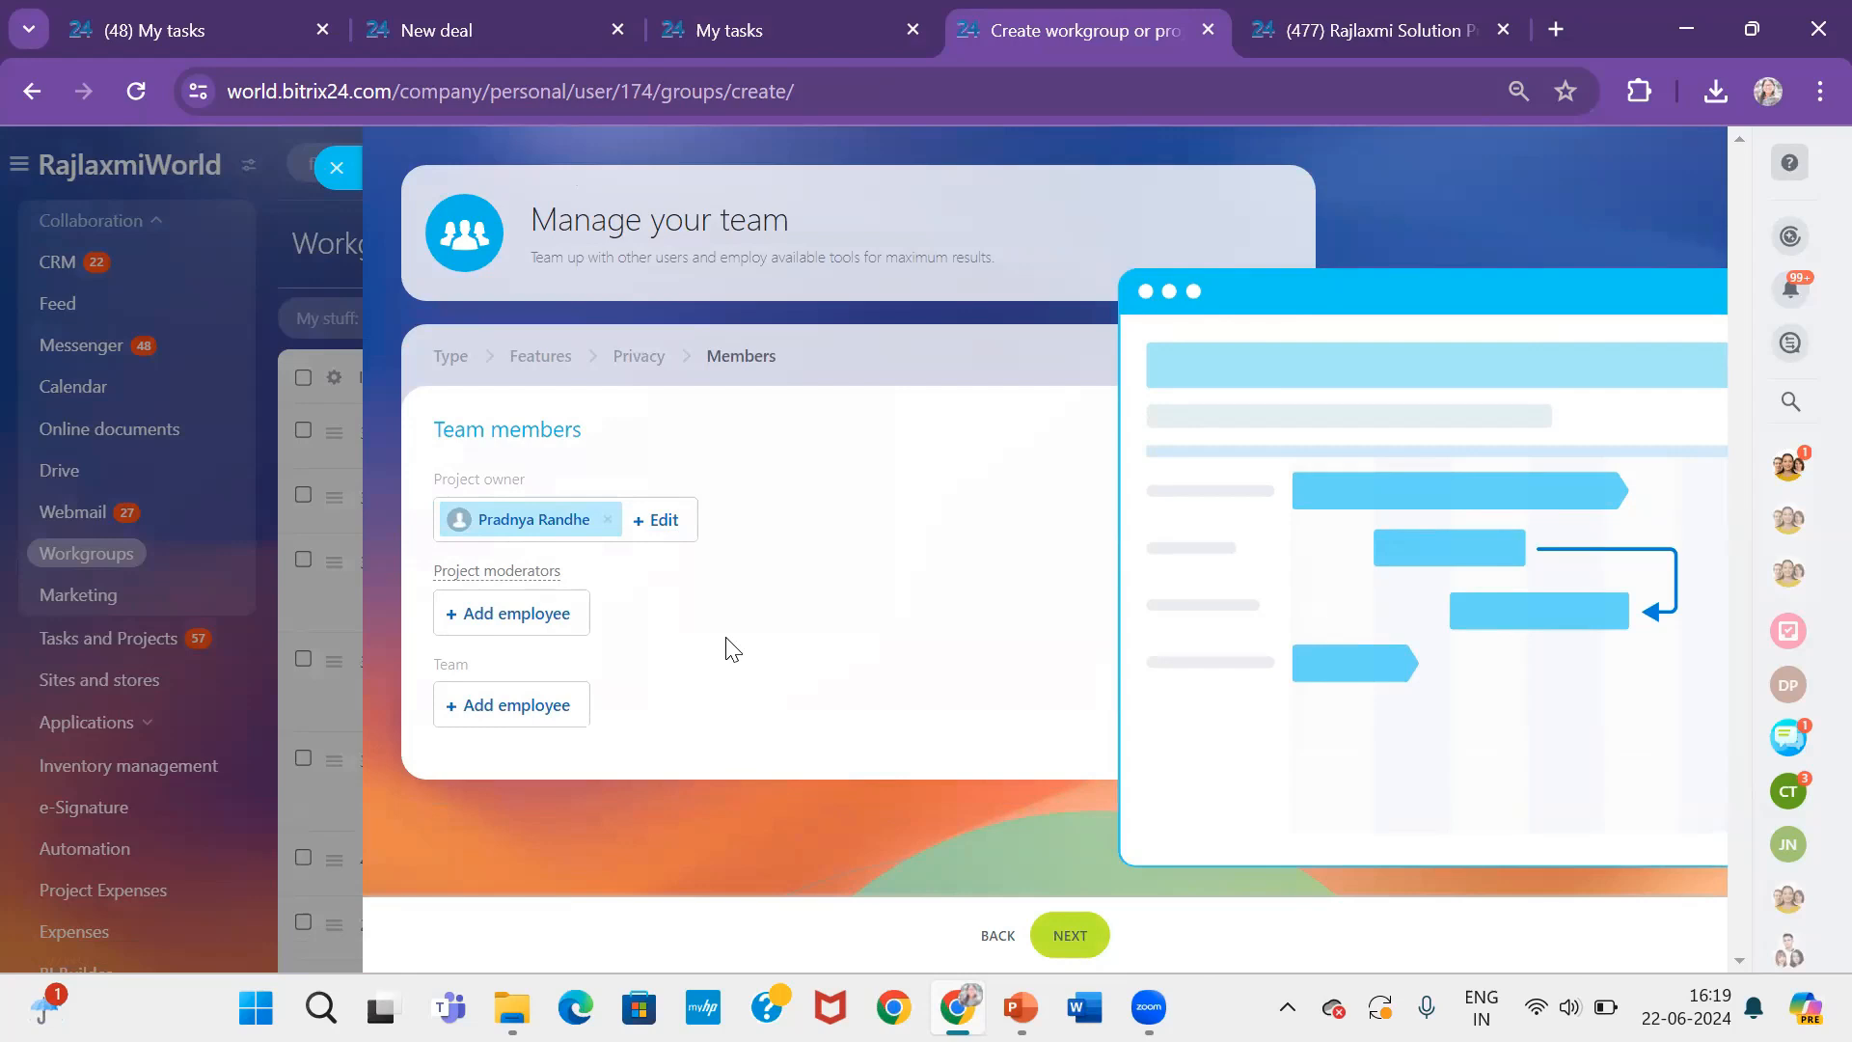
{"action": "left_click", "coordinate": [557, 719]}
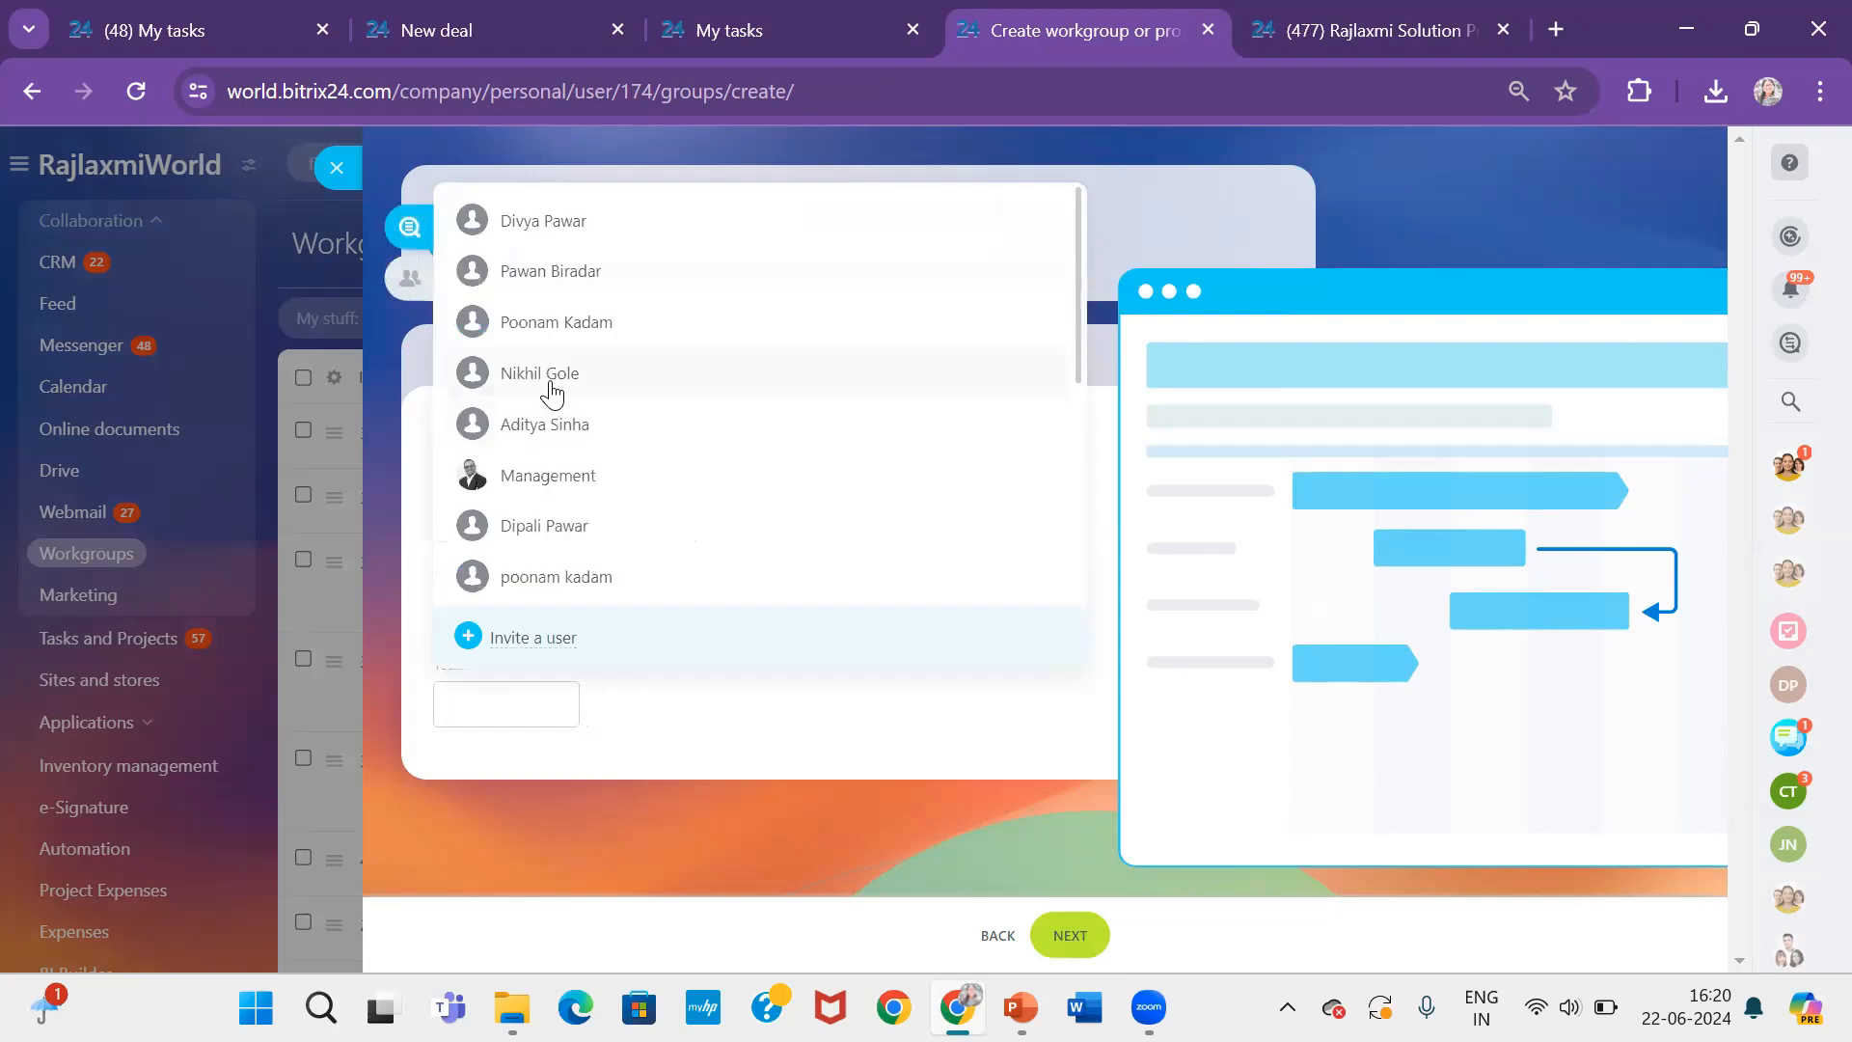
{"action": "left_click", "coordinate": [537, 425]}
{"action": "double_click", "coordinate": [559, 323]}
{"action": "left_click", "coordinate": [560, 325]}
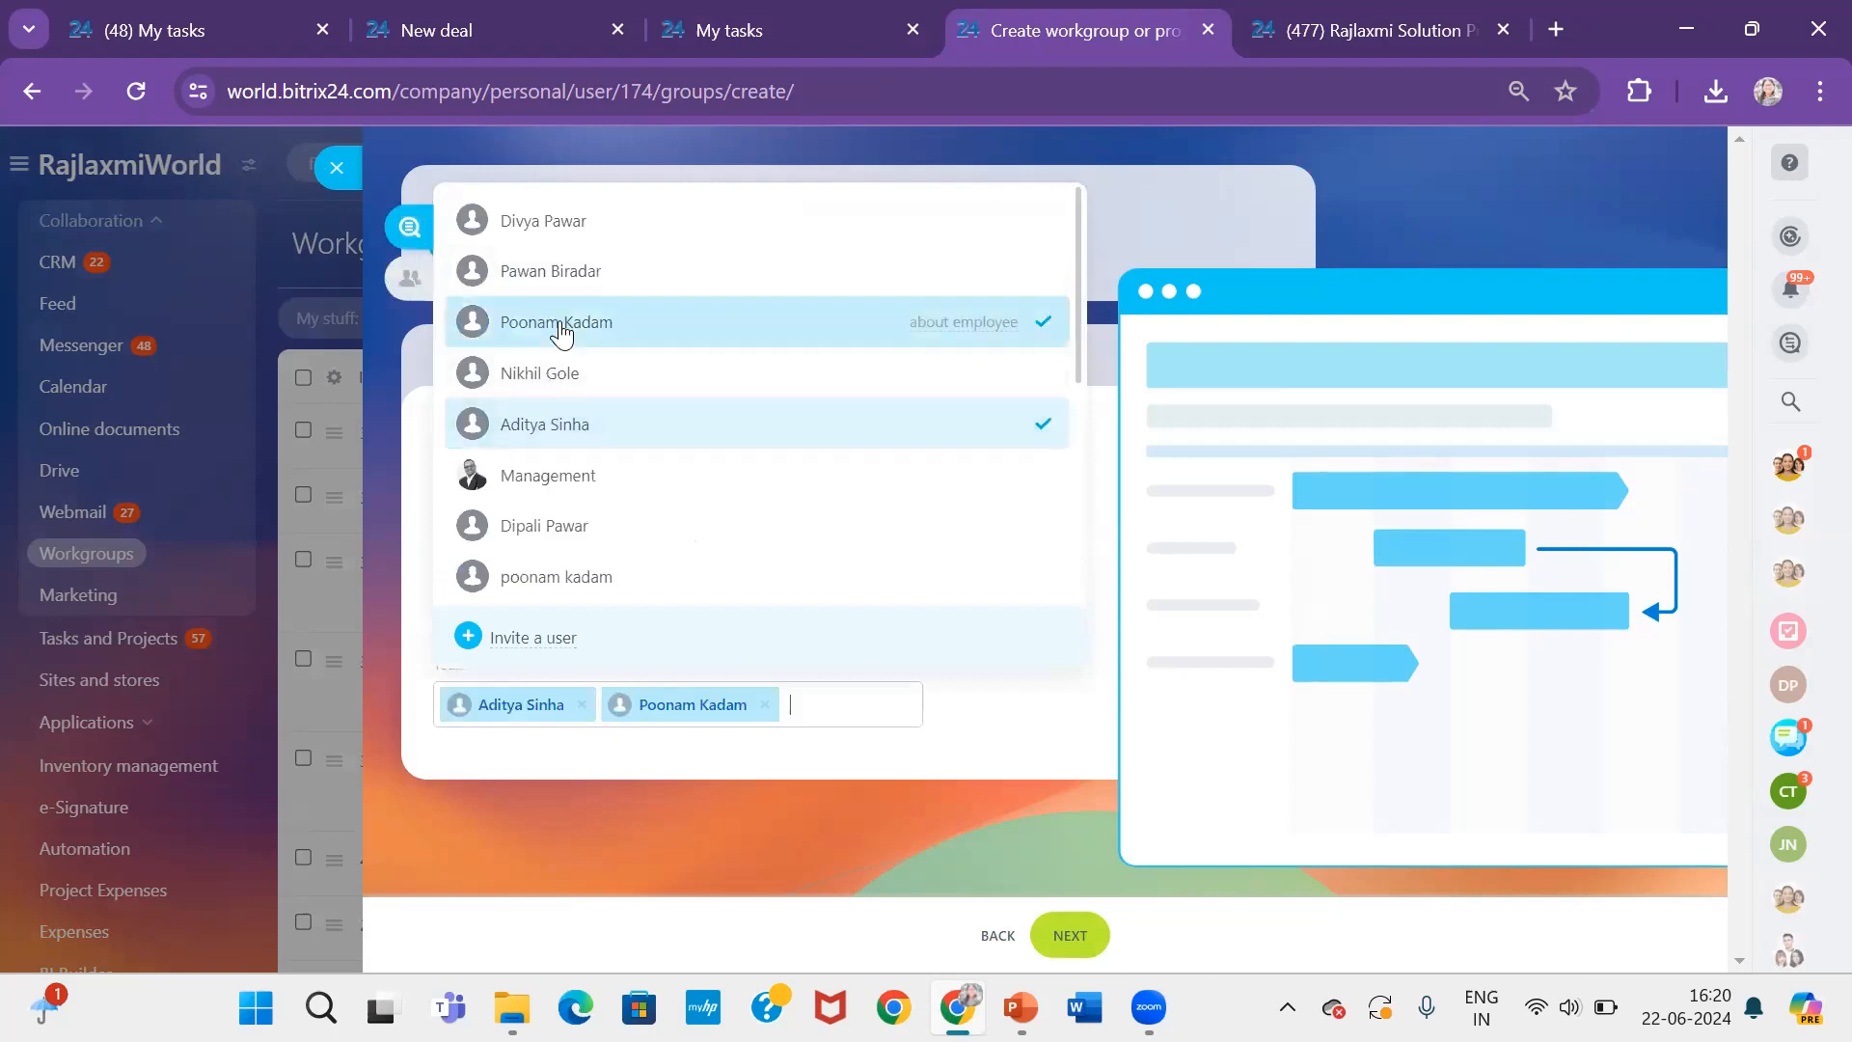
{"action": "left_click", "coordinate": [641, 278]}
{"action": "left_click", "coordinate": [1066, 933]}
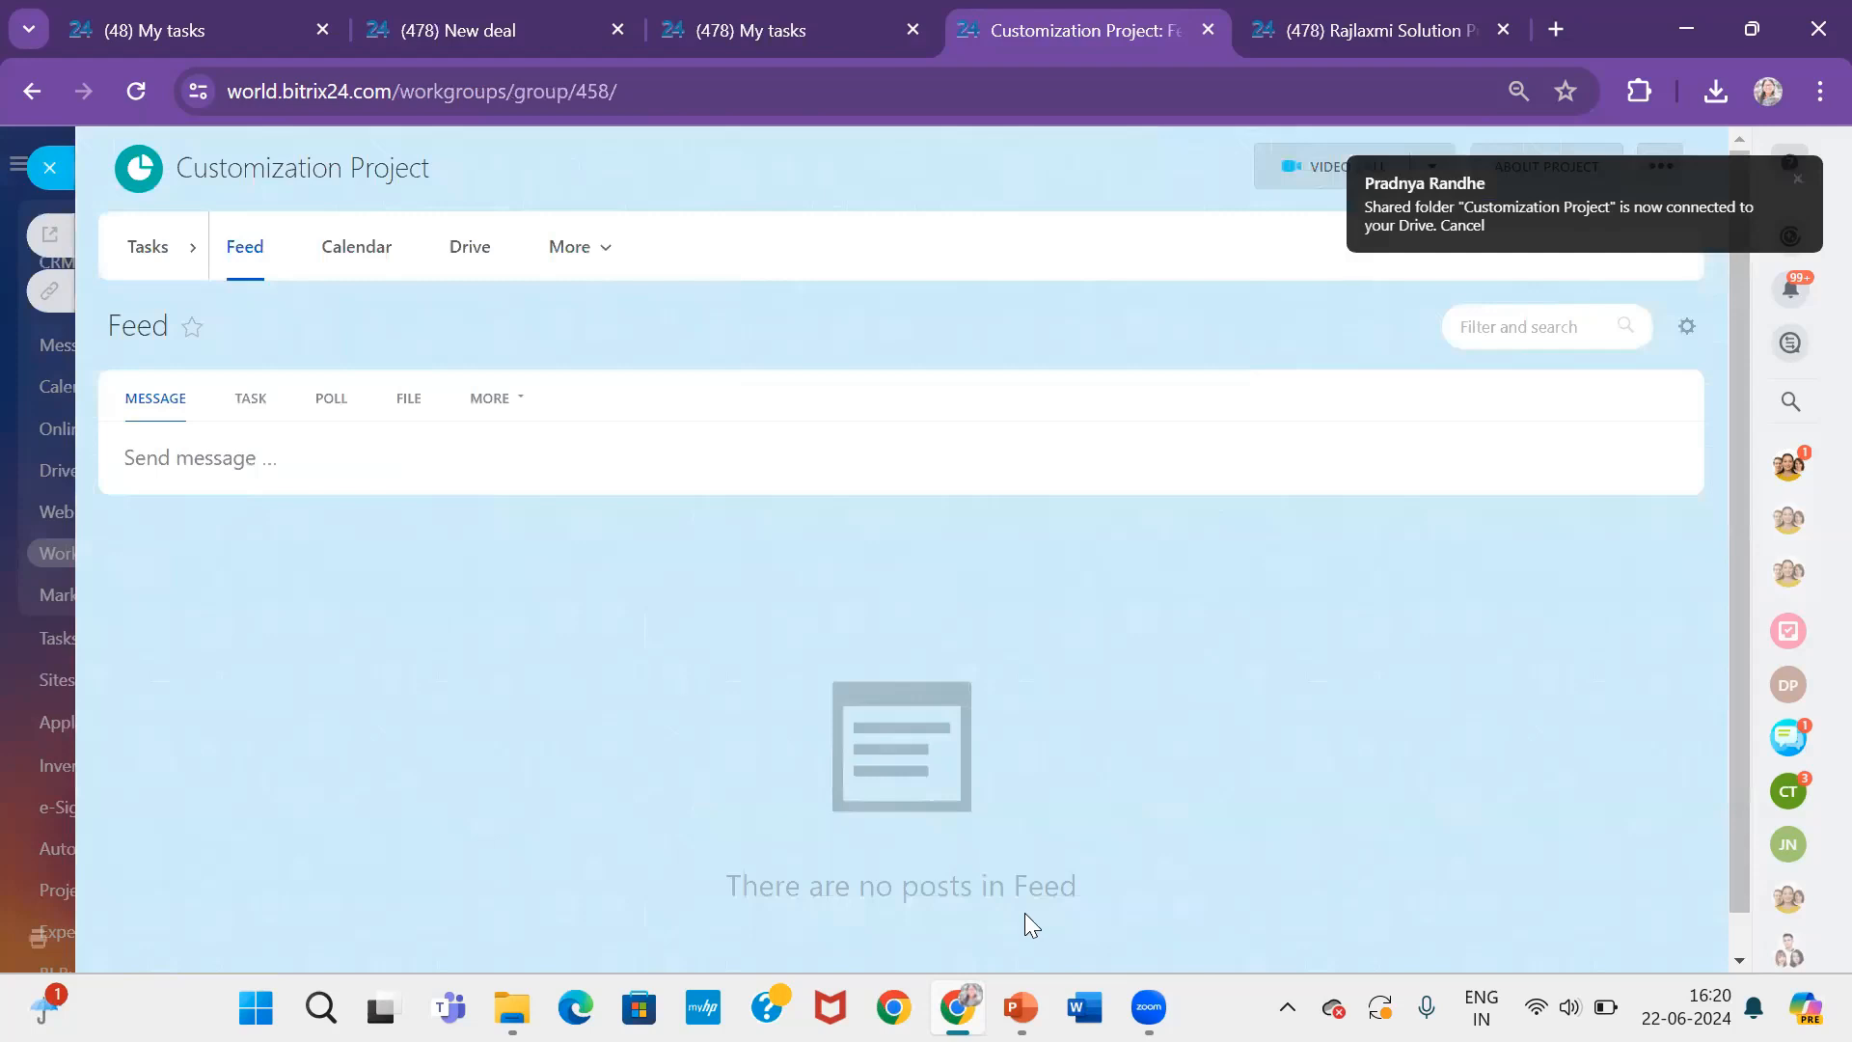
View the project's task list and a new task form with its Participants field, closing the form without adding a task
{"action": "left_click", "coordinate": [154, 253]}
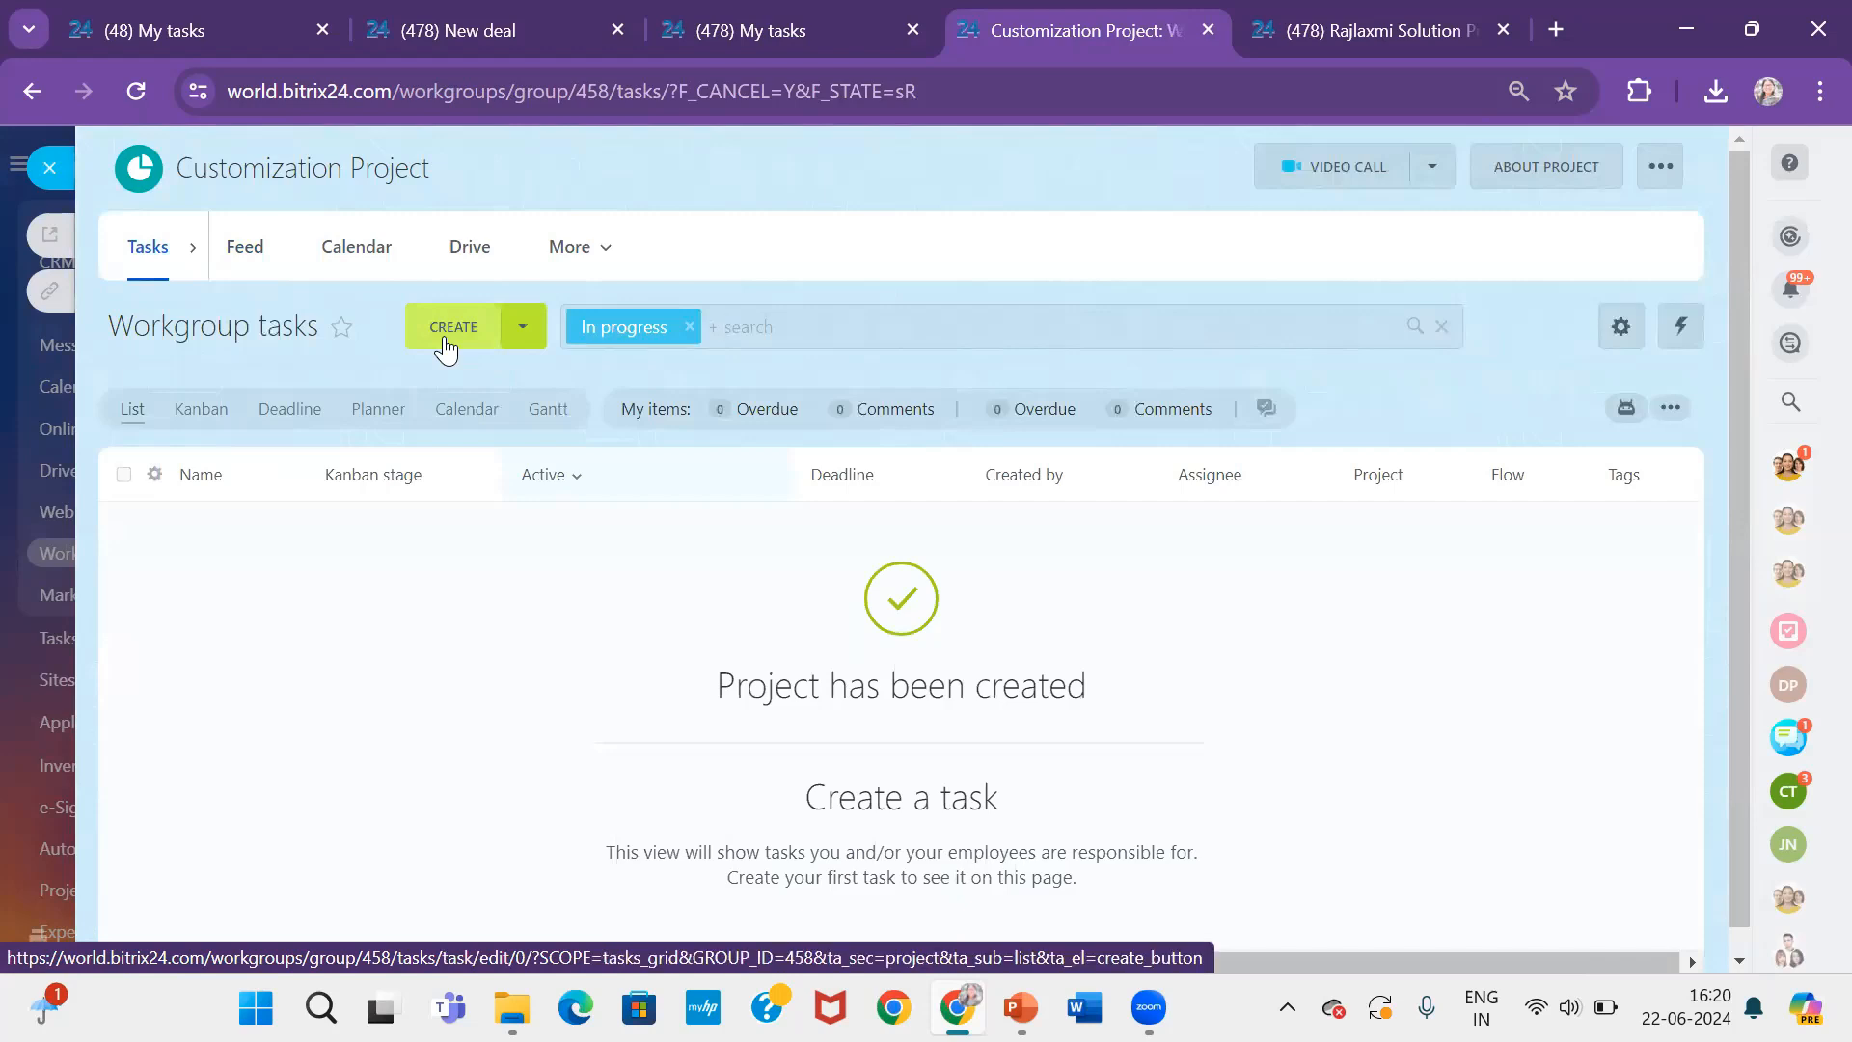
{"action": "left_click", "coordinate": [486, 320]}
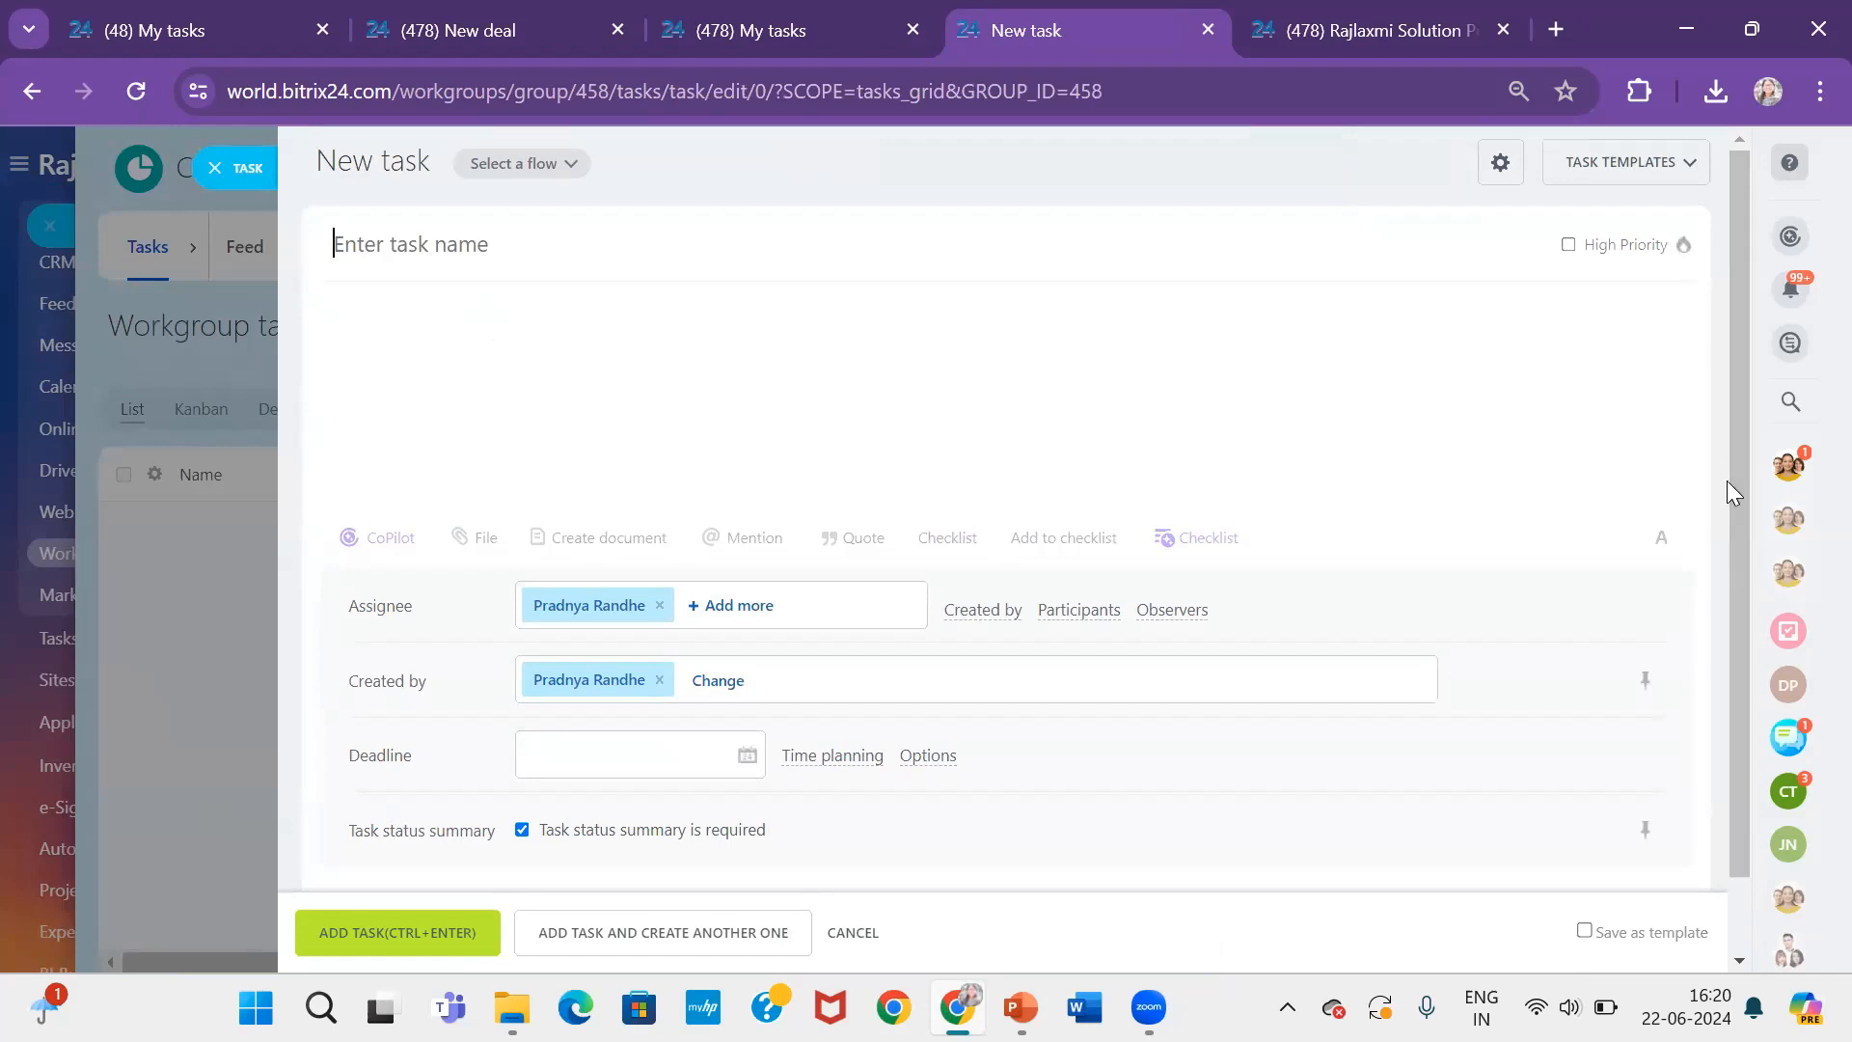
{"action": "scroll", "coordinate": [1739, 488], "scroll_direction": "down", "scroll_amount": 2}
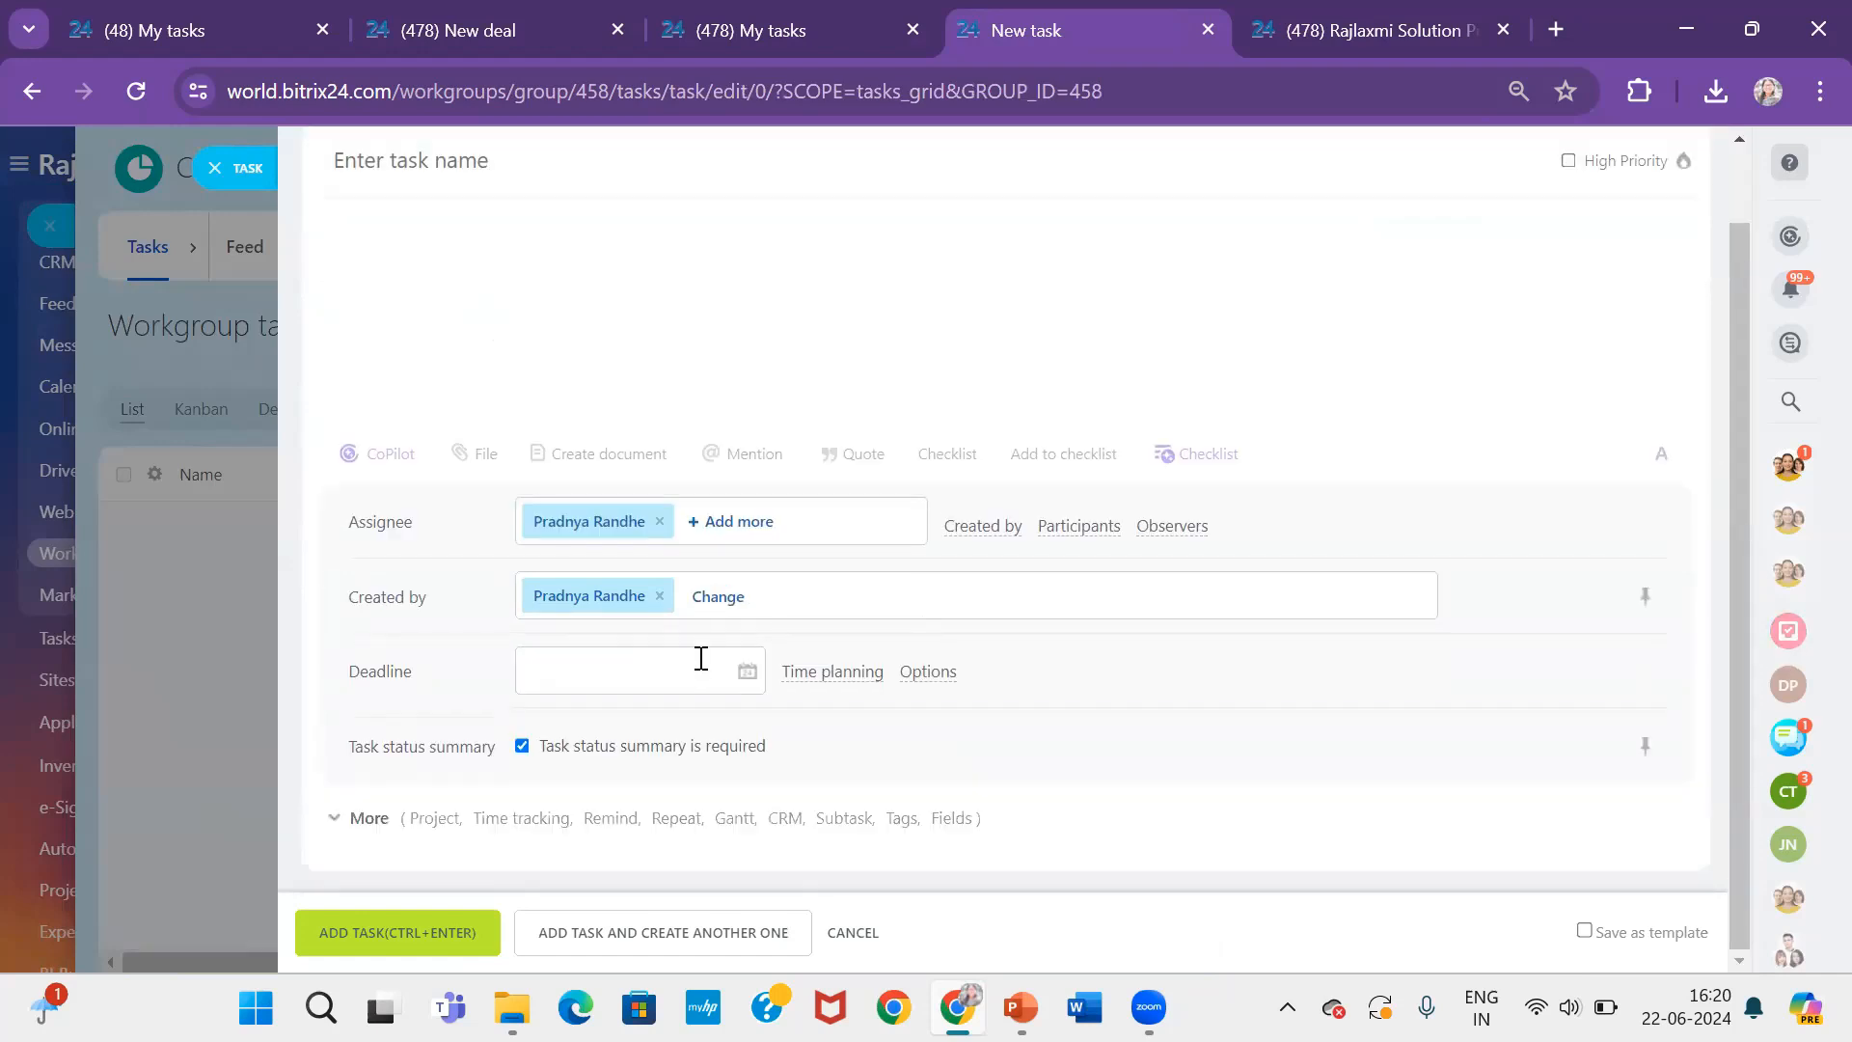
{"action": "left_click", "coordinate": [1054, 526]}
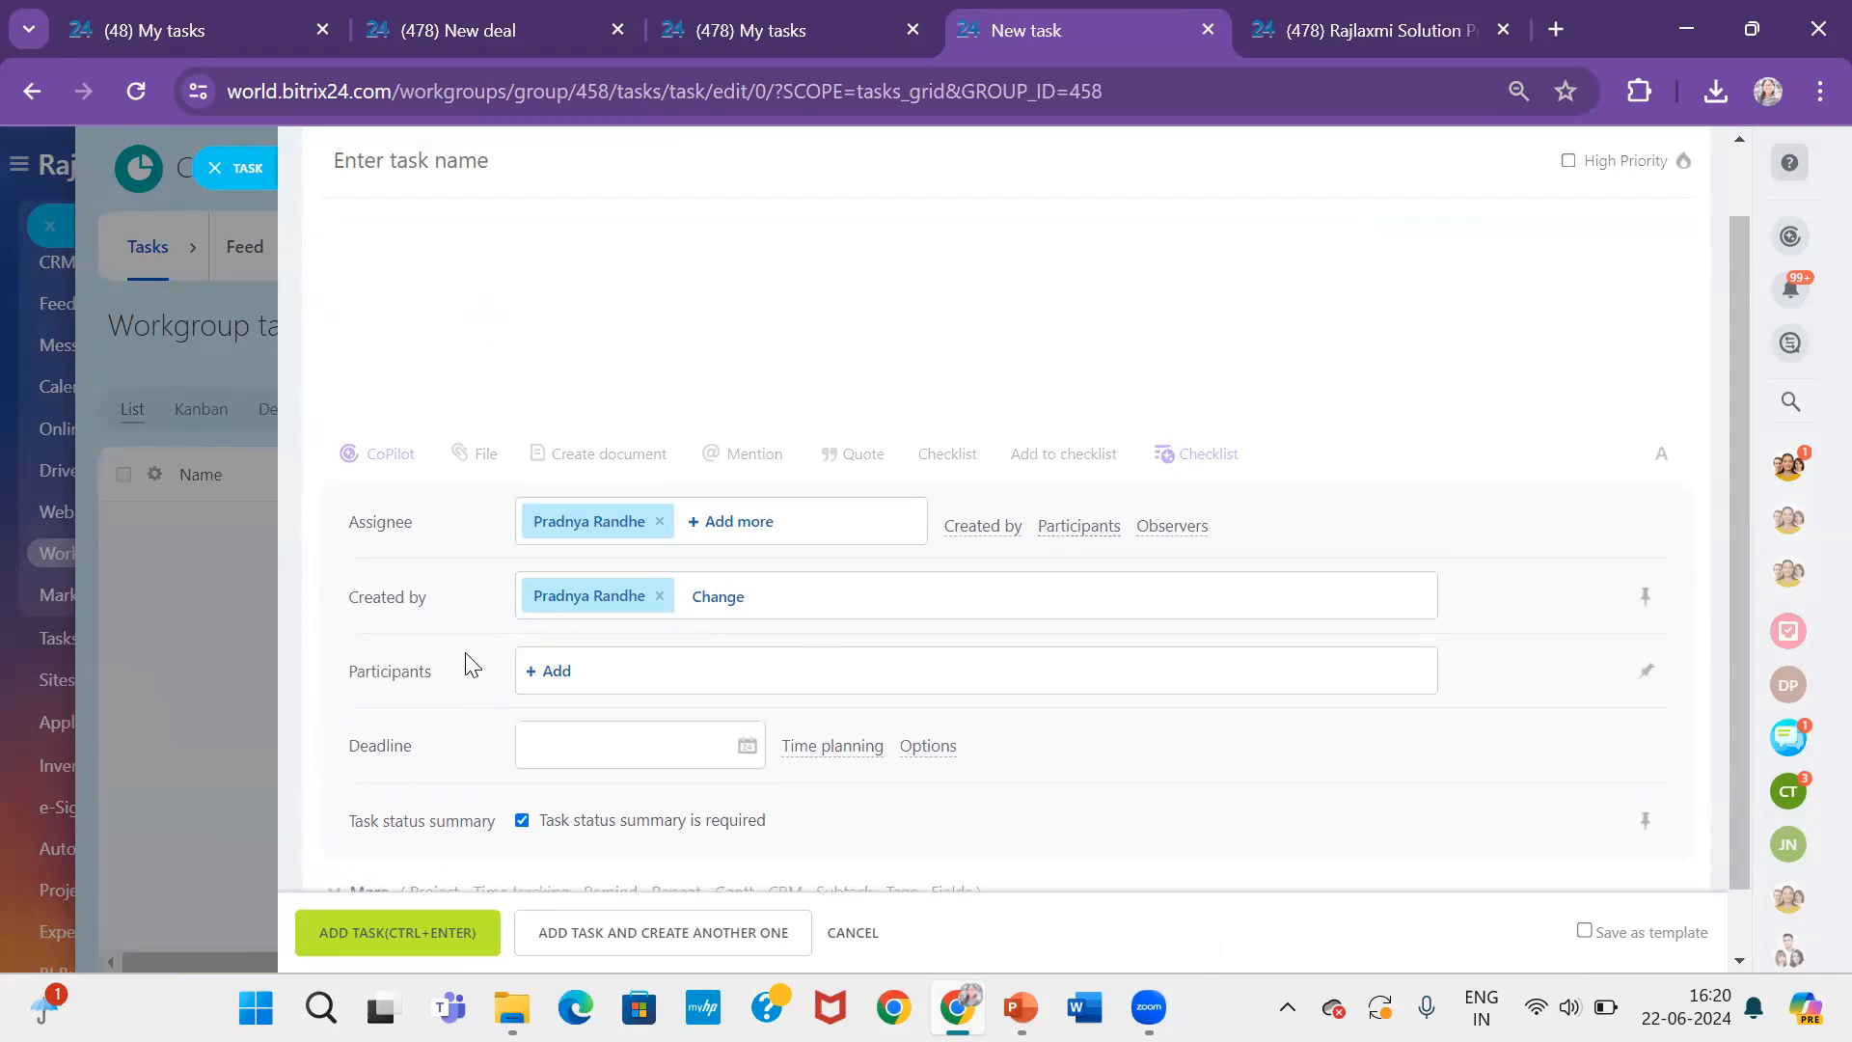
{"action": "left_click", "coordinate": [245, 174]}
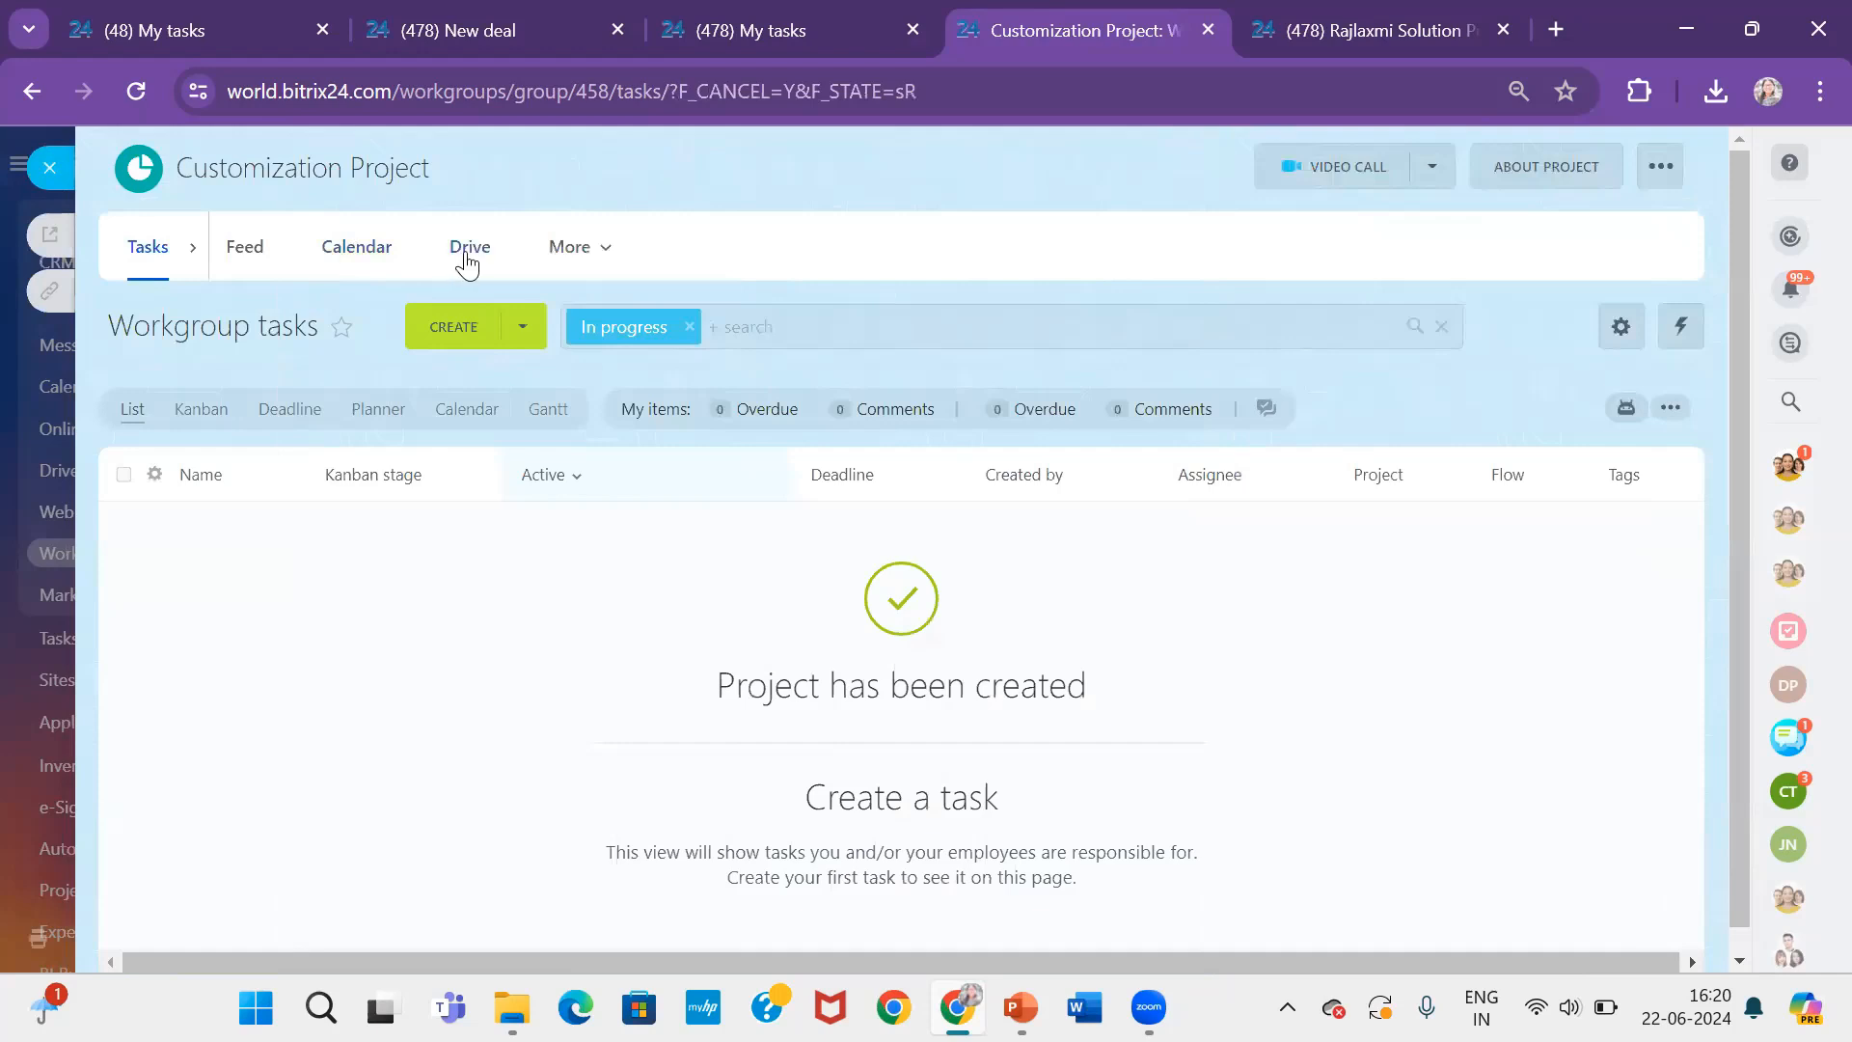
Review the member and task permissions in the project settings, and close the settings and the project without changes
{"action": "left_click", "coordinate": [467, 251]}
{"action": "left_click", "coordinate": [1556, 167]}
{"action": "left_click", "coordinate": [1605, 333]}
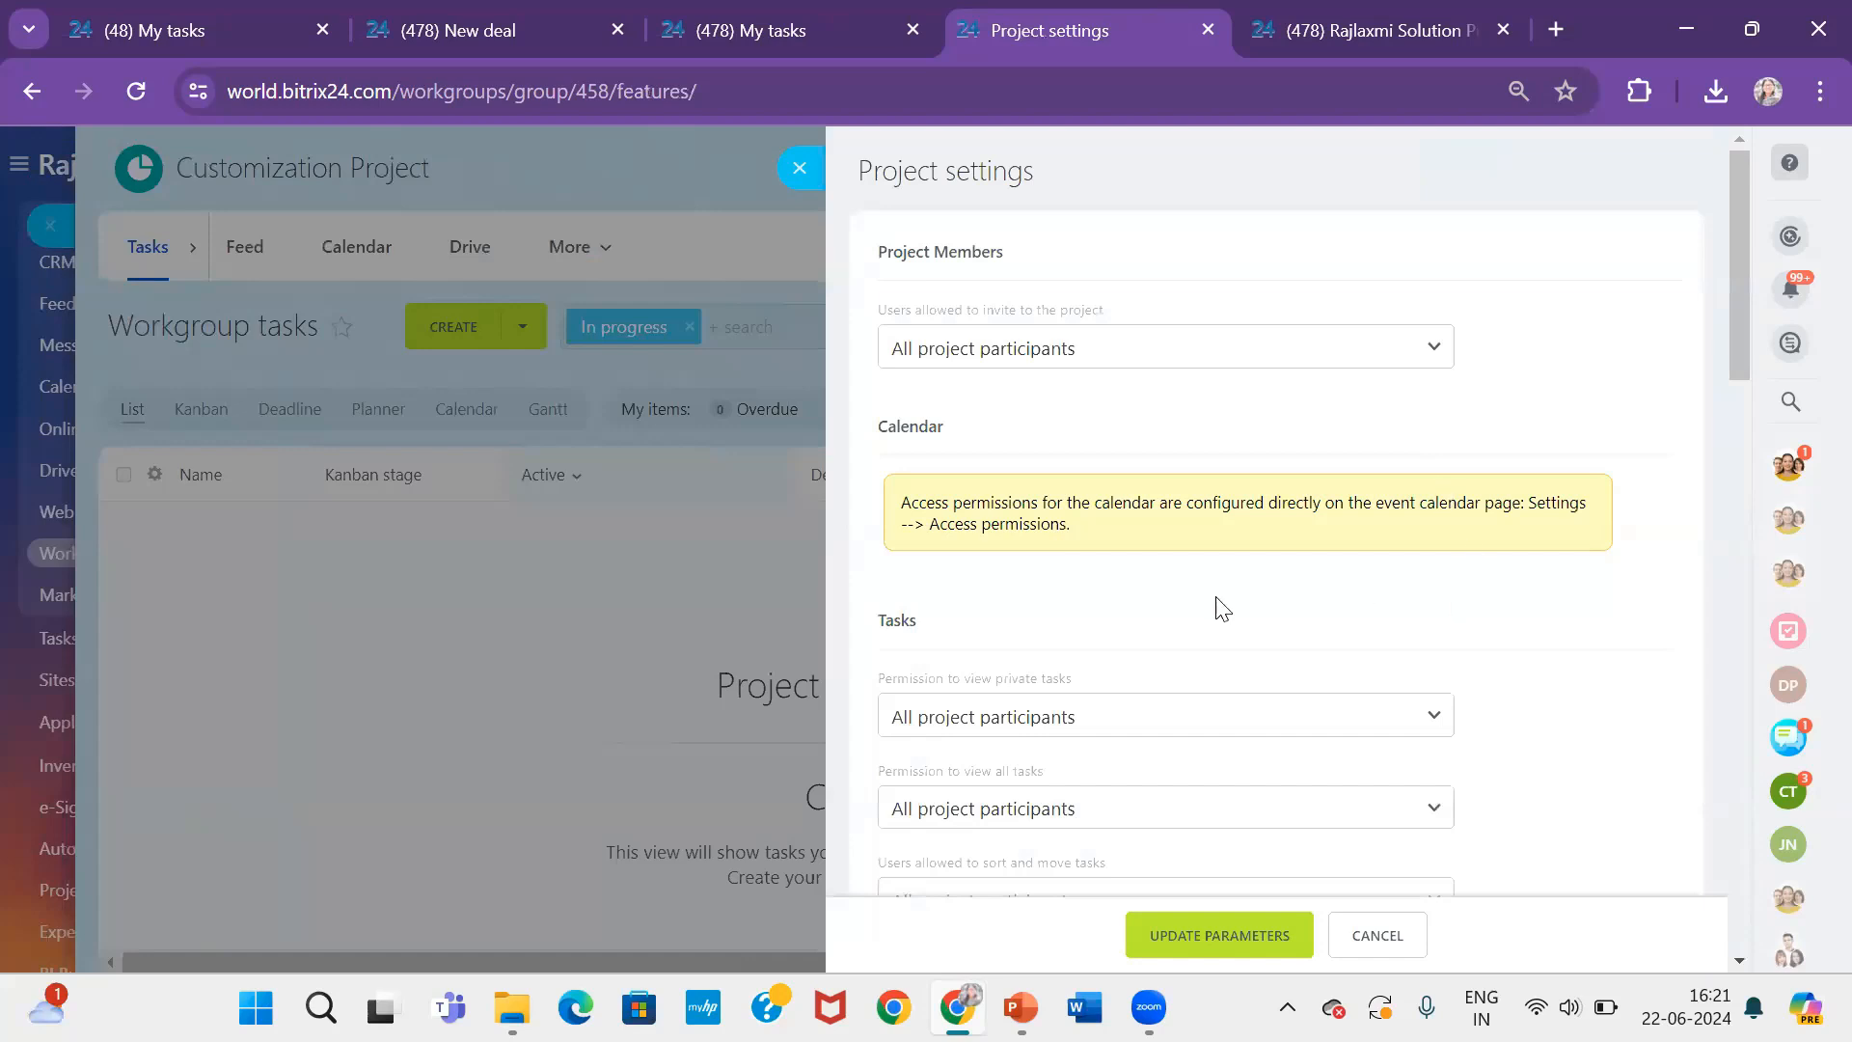
{"action": "scroll", "coordinate": [1216, 608], "scroll_direction": "down", "scroll_amount": 4}
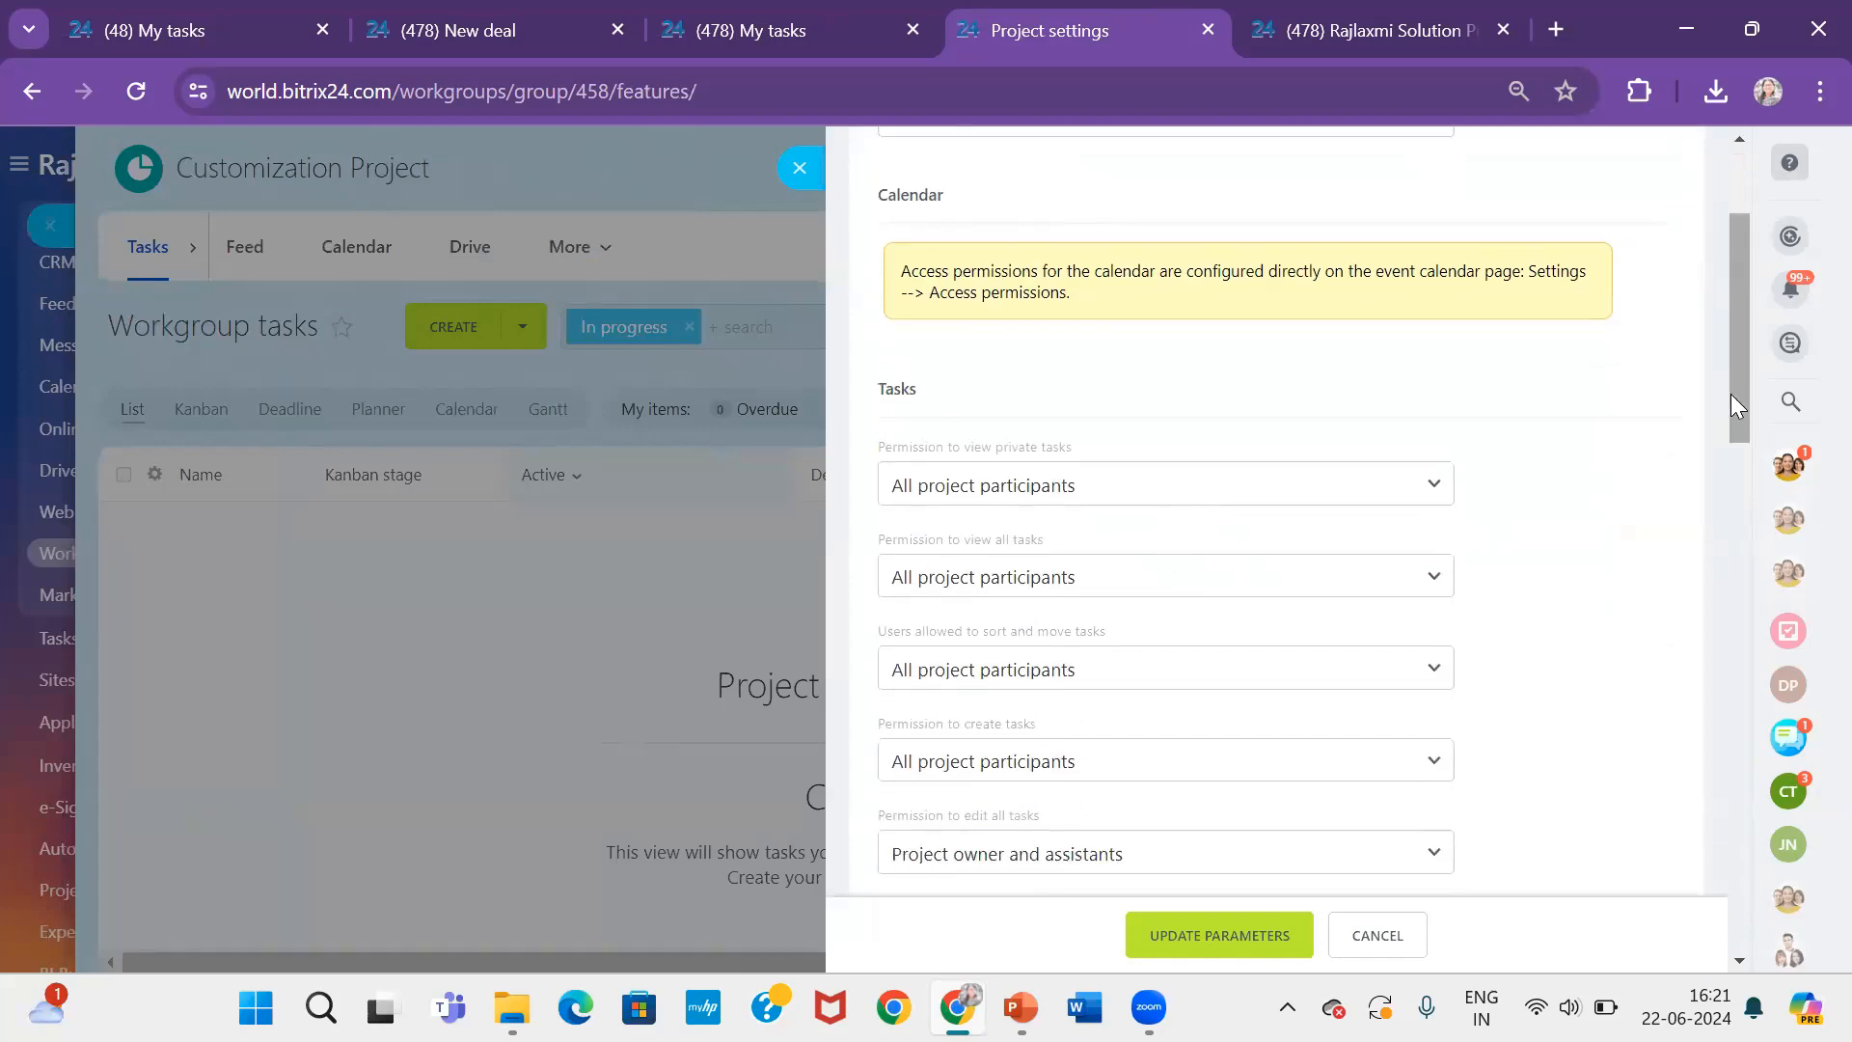
{"action": "left_click_drag", "start_coordinate": [1731, 394], "coordinate": [1742, 442]}
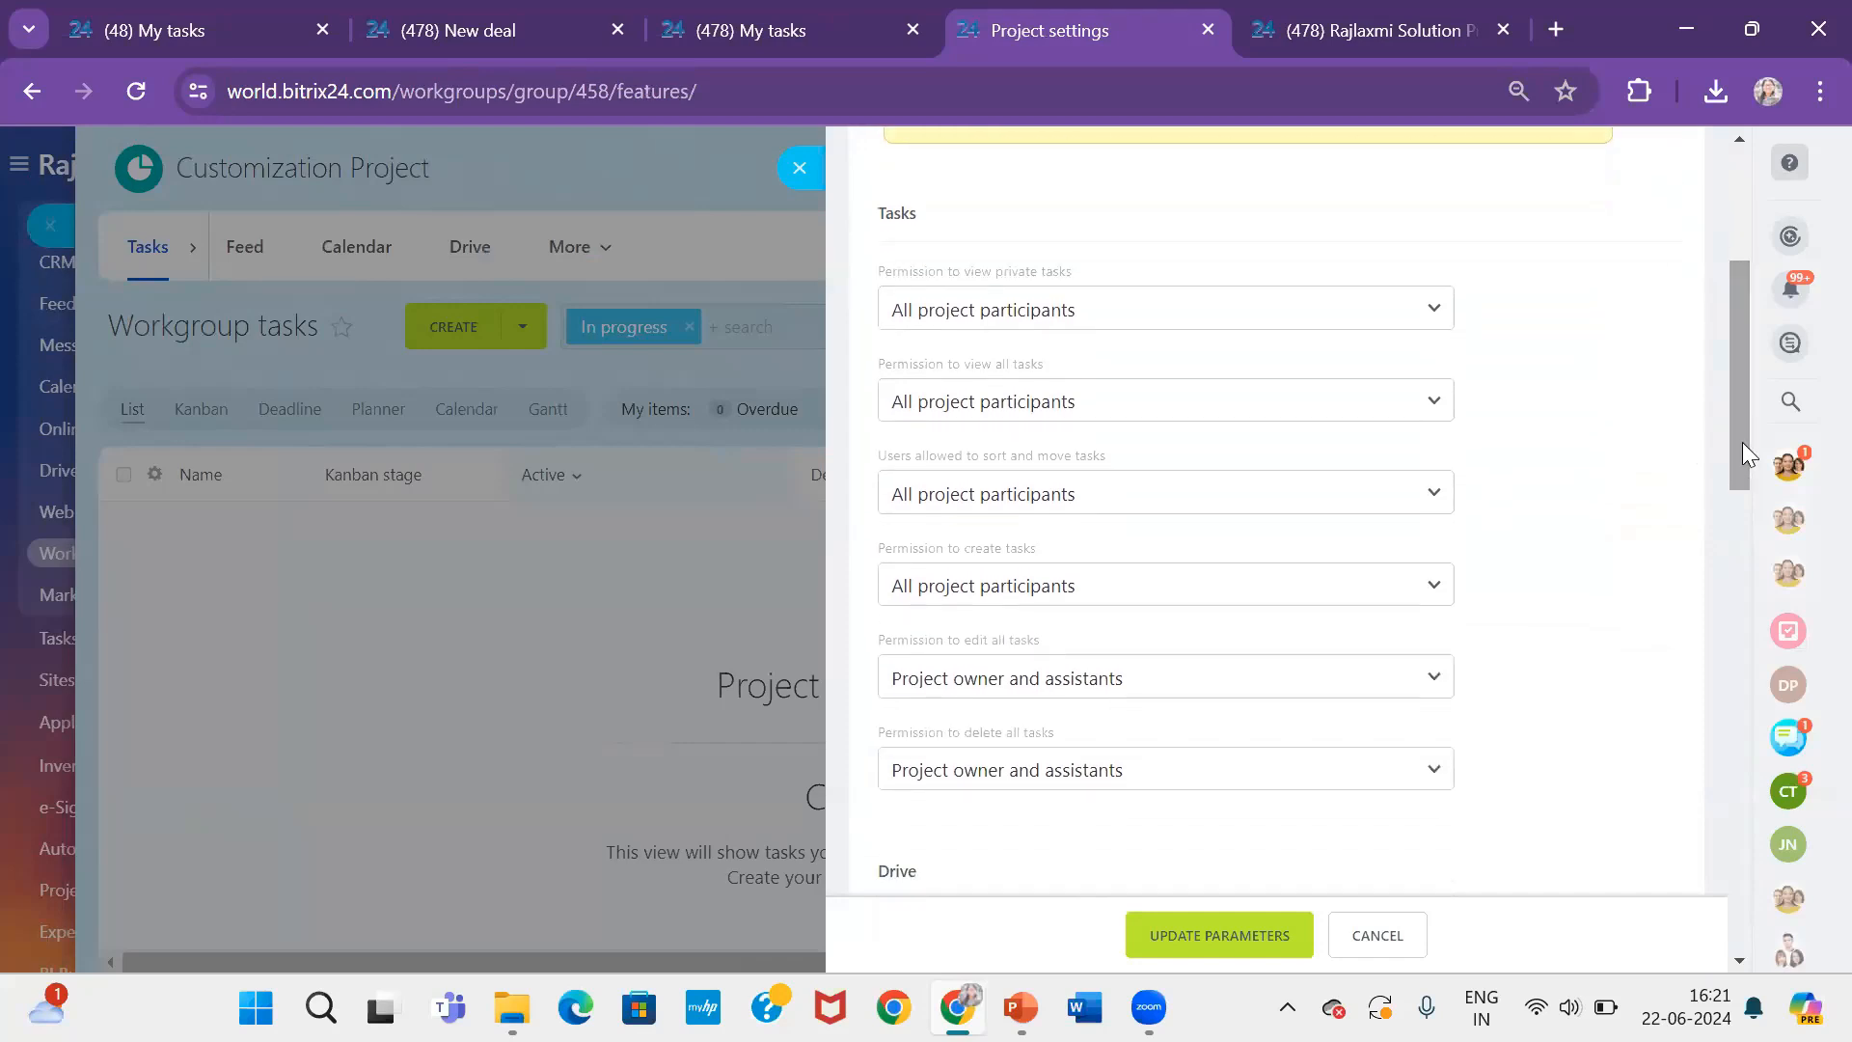
{"action": "left_click", "coordinate": [799, 170]}
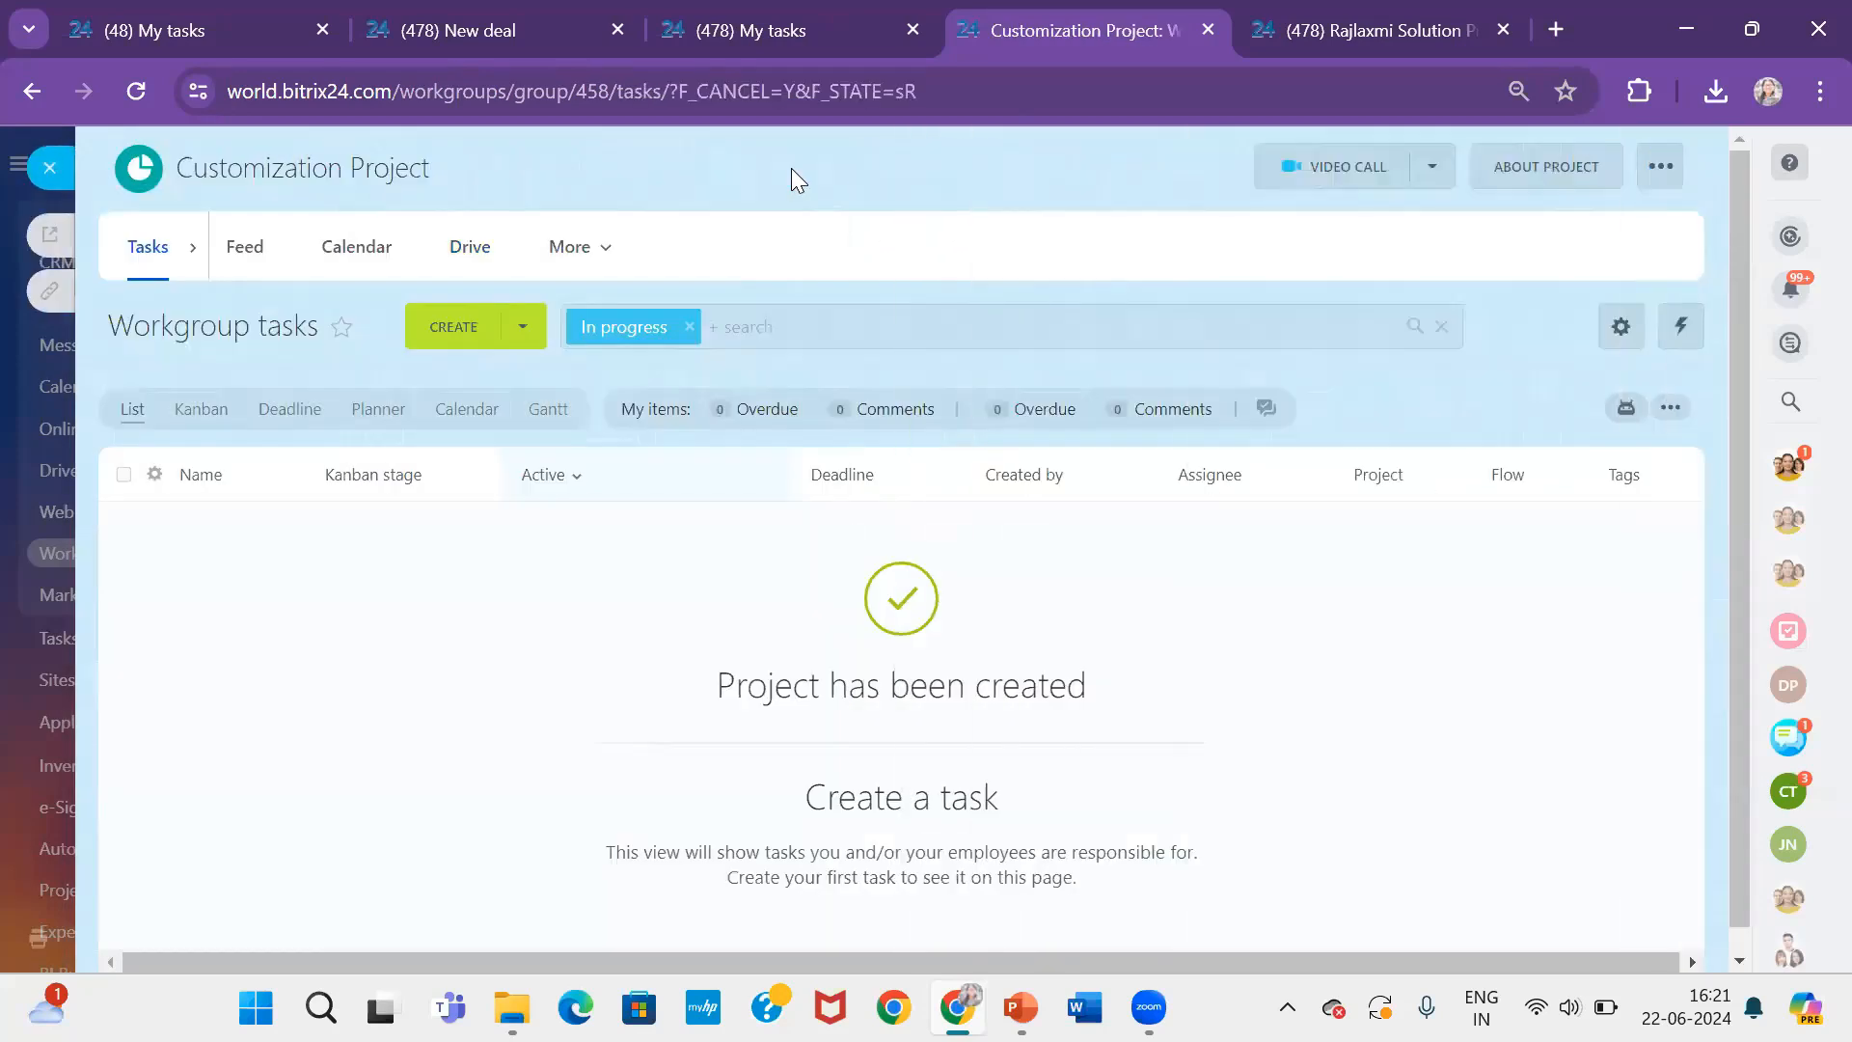
{"action": "left_click", "coordinate": [52, 170]}
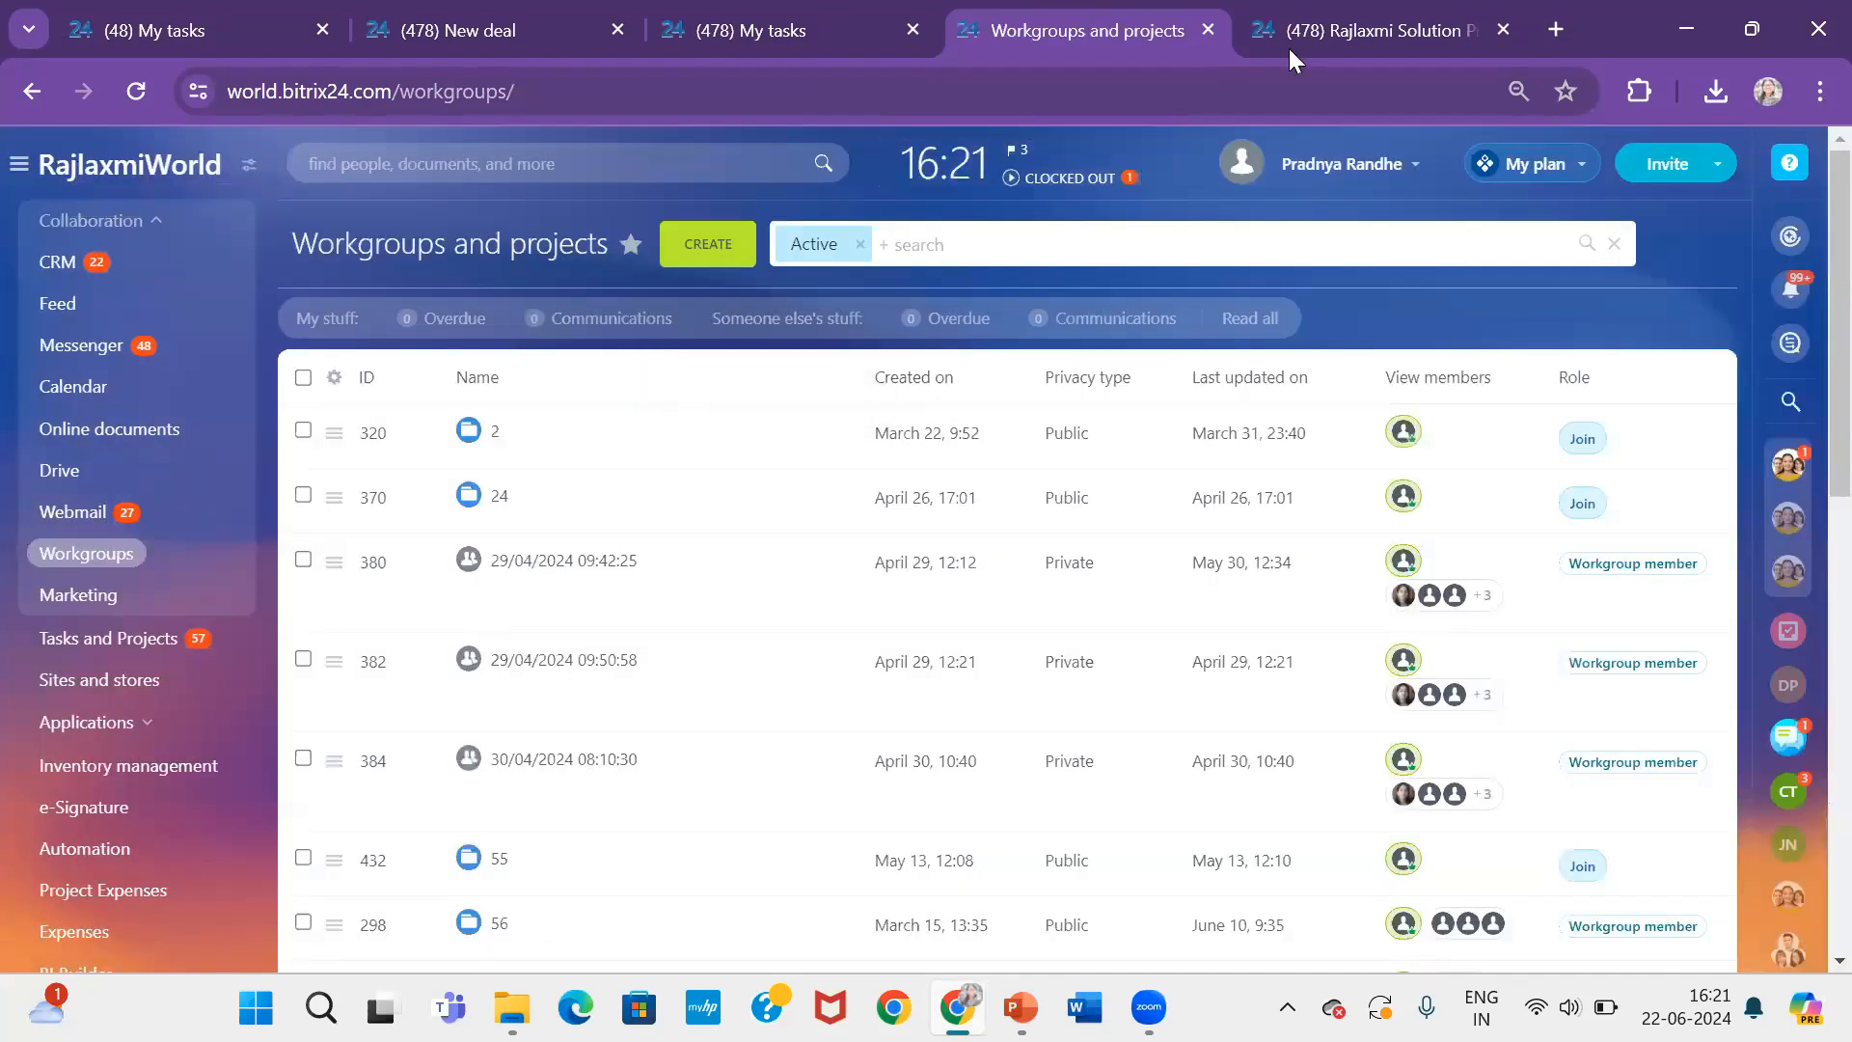
Switch to the RAJLAXMI SOLUTIONS presentation in PowerPoint, show the Project management slide full screen and advance to the CoPilot slide
{"action": "mouse_move", "coordinate": [1020, 1007]}
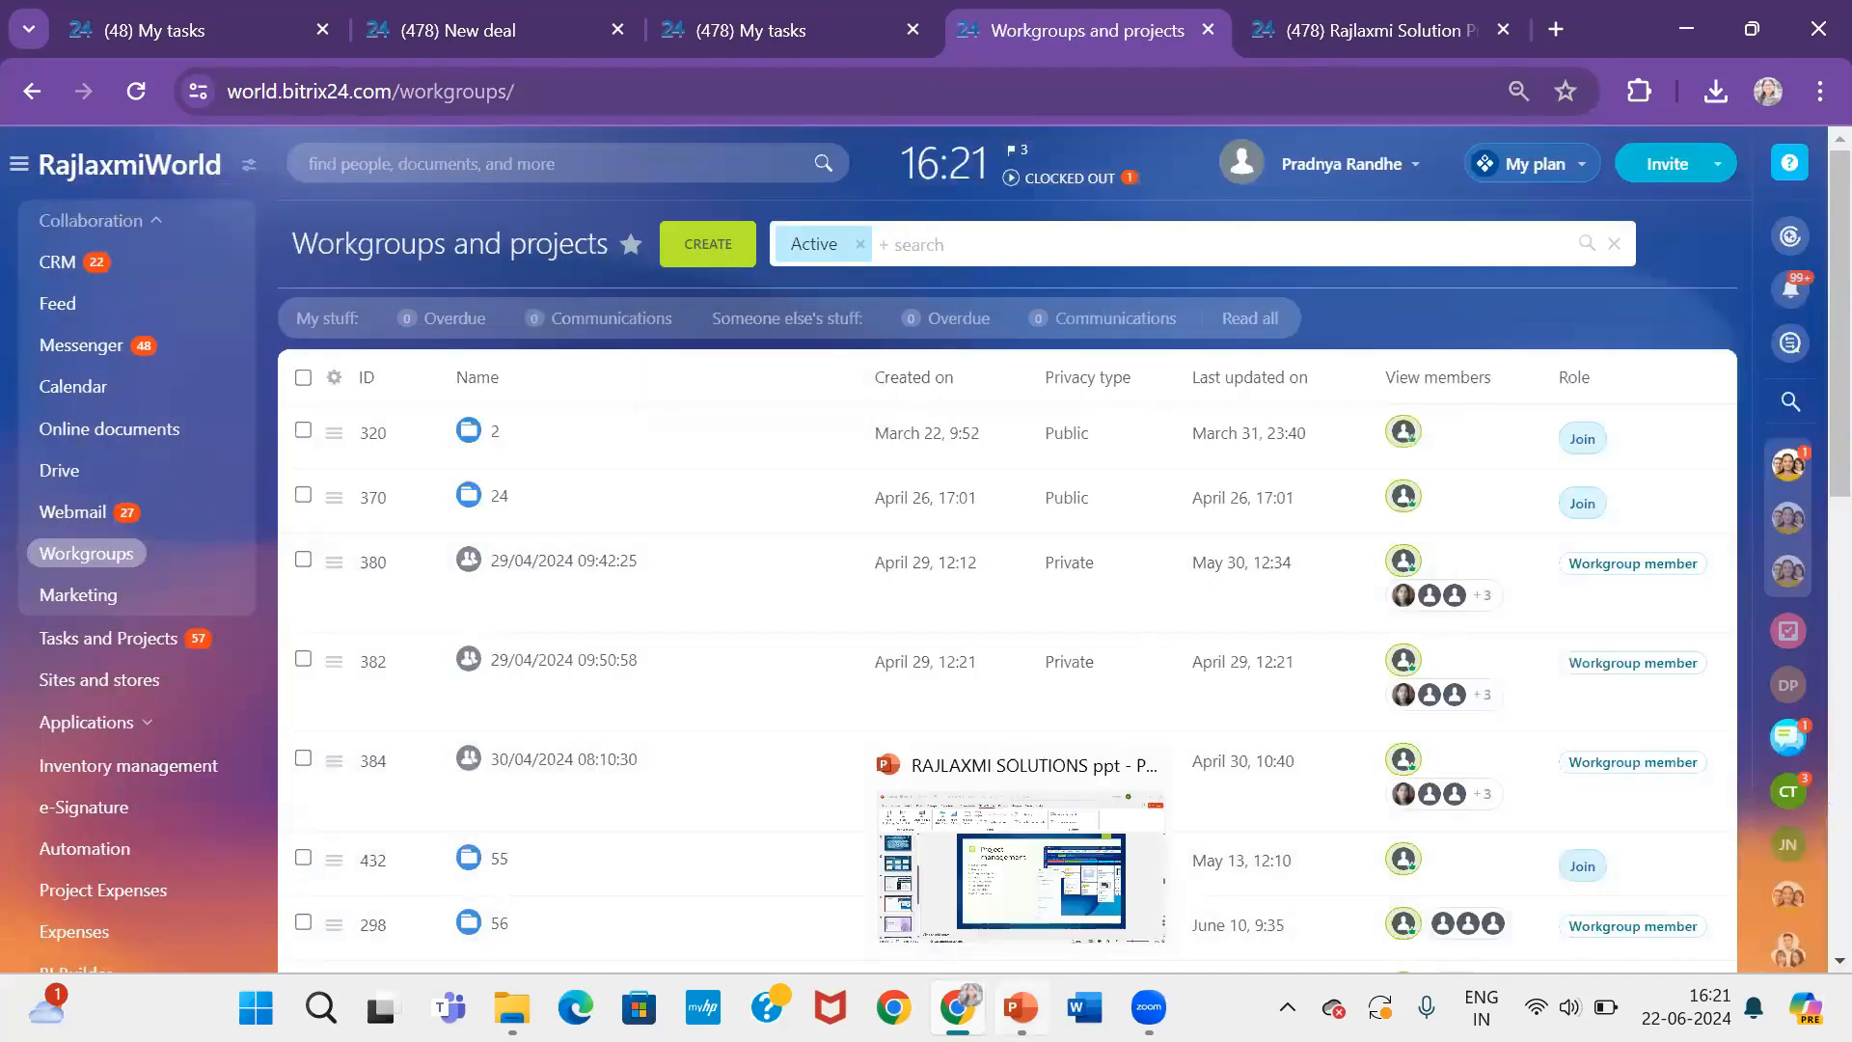
{"action": "left_click", "coordinate": [1050, 902]}
{"action": "left_click", "coordinate": [179, 193]}
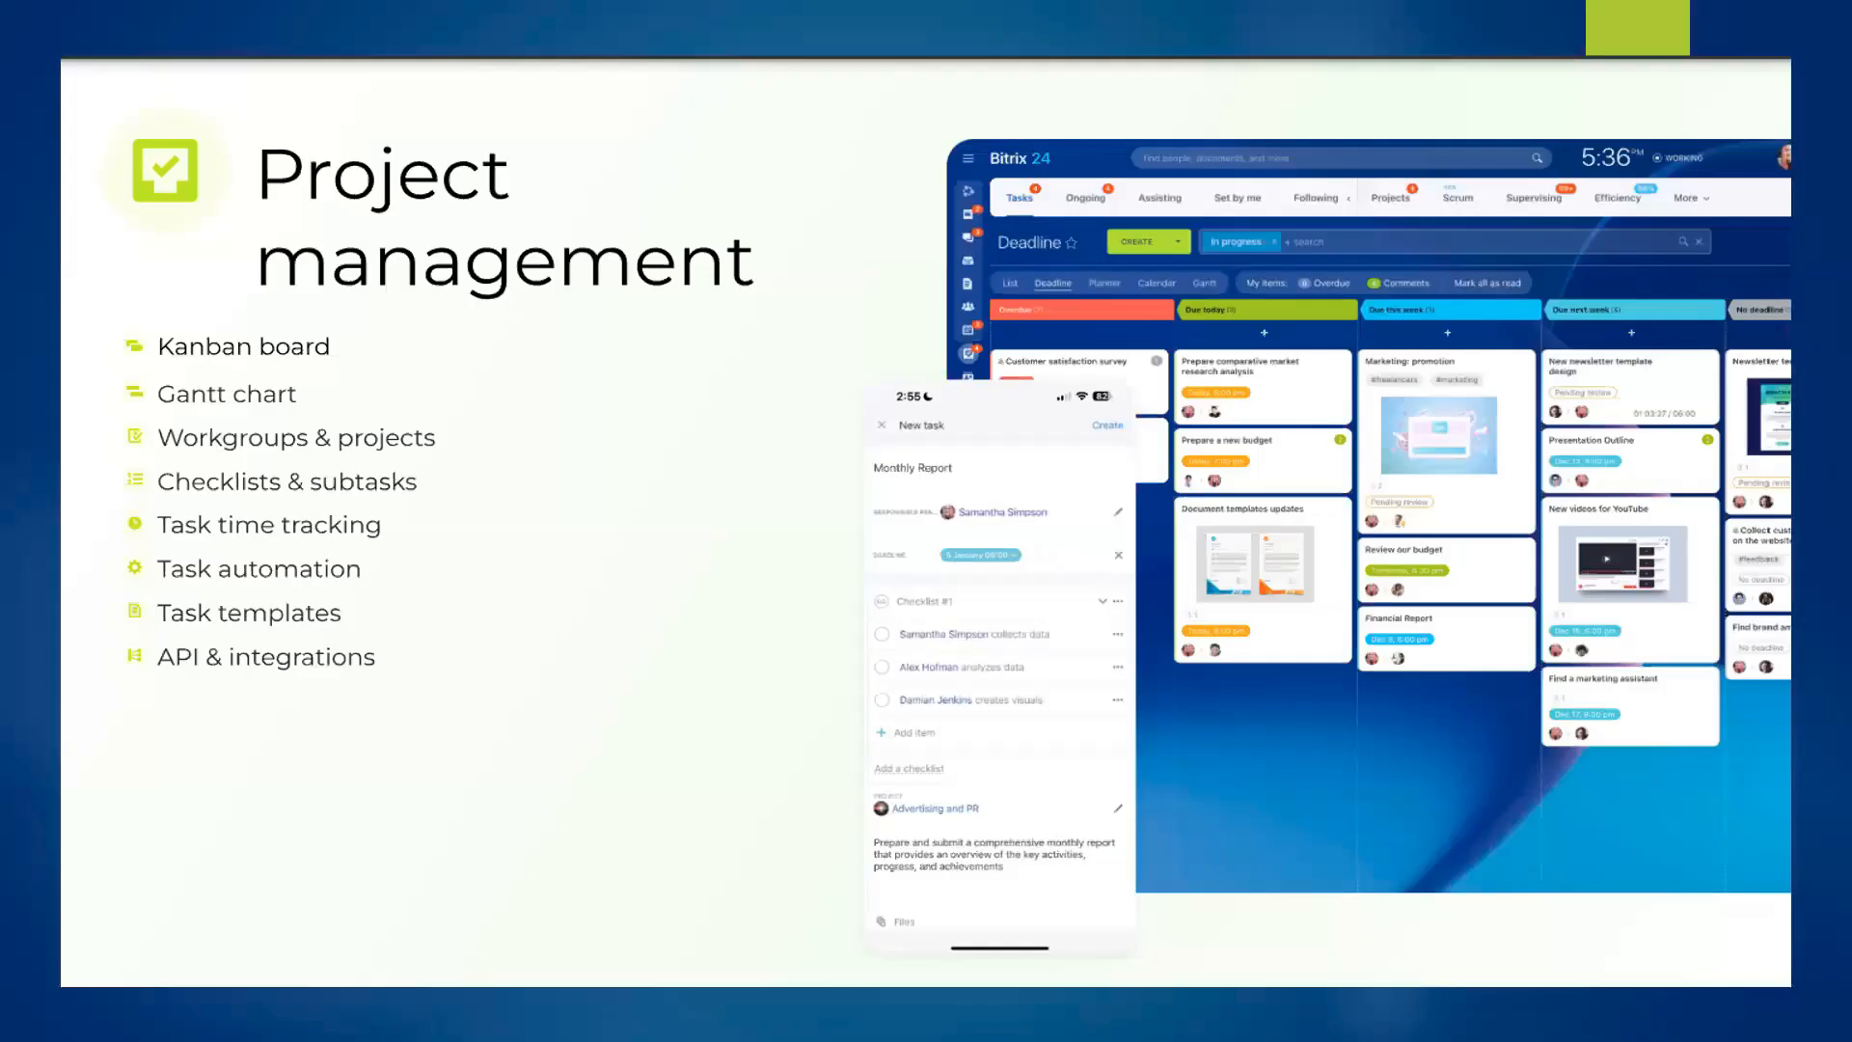
{"action": "left_click", "coordinate": [180, 193]}
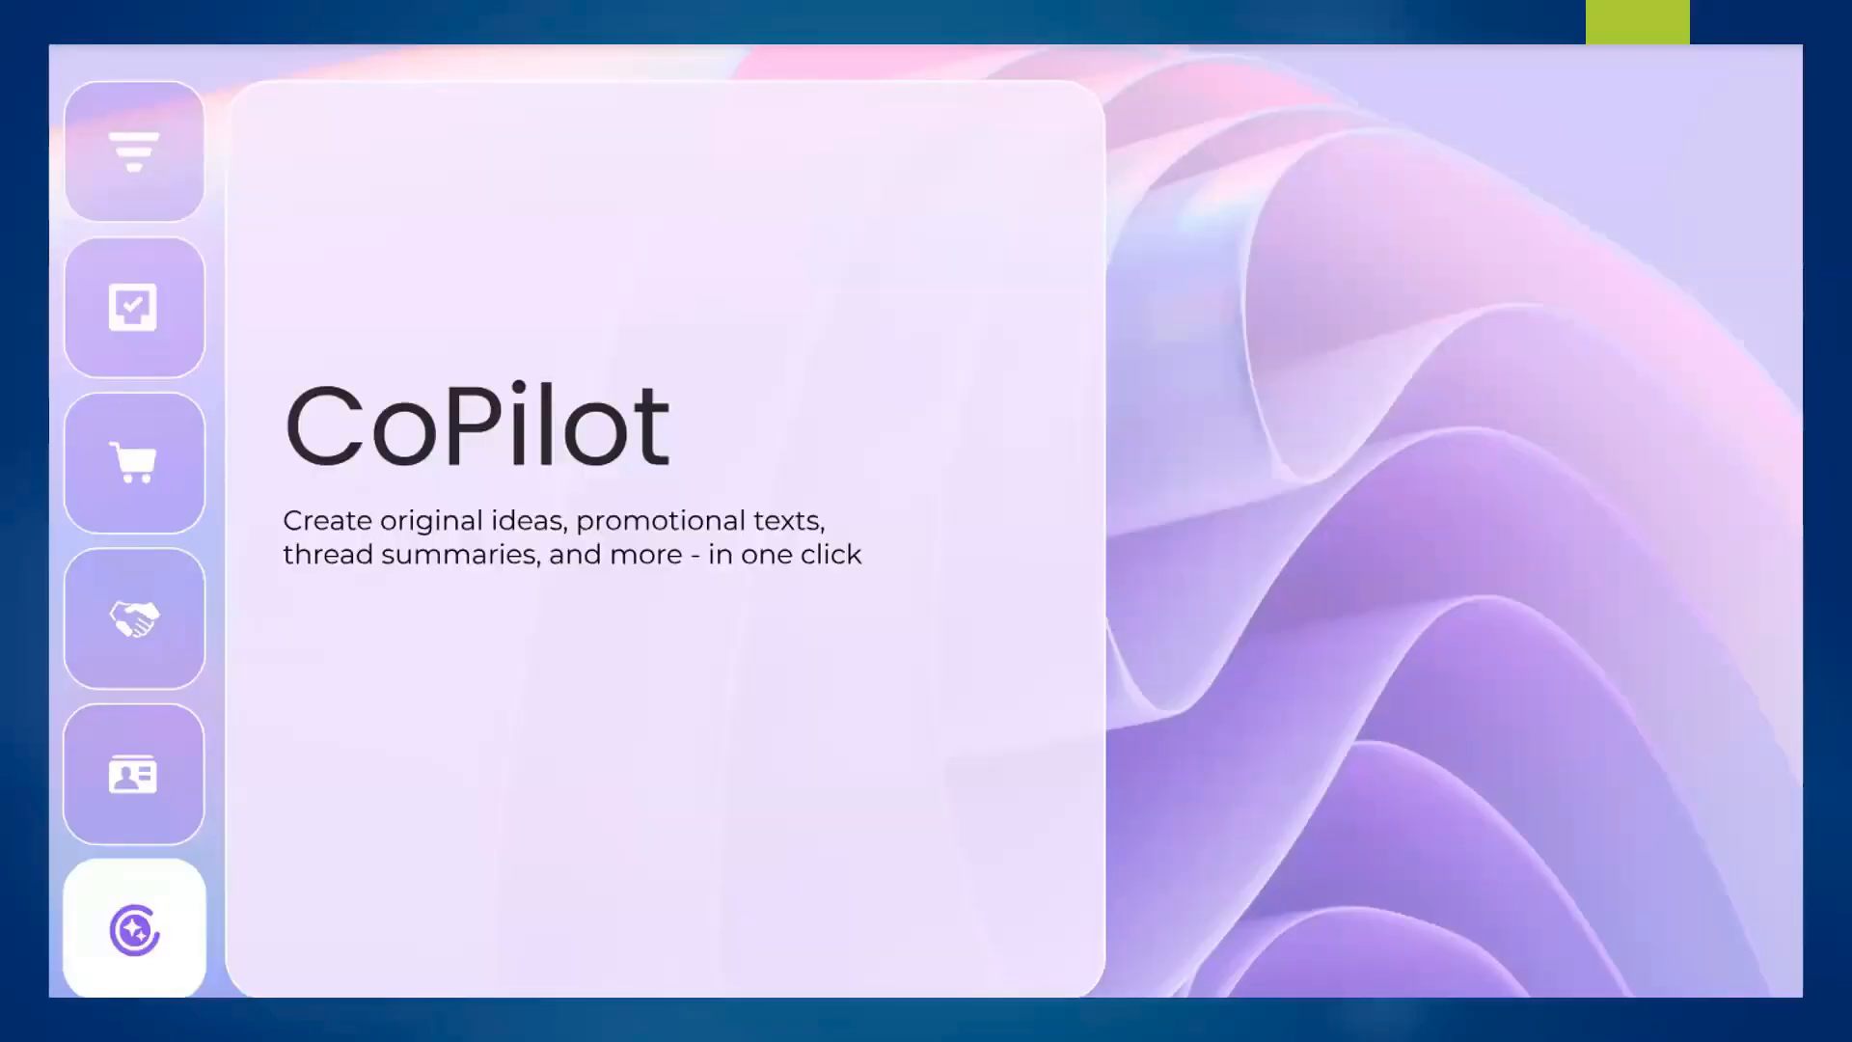